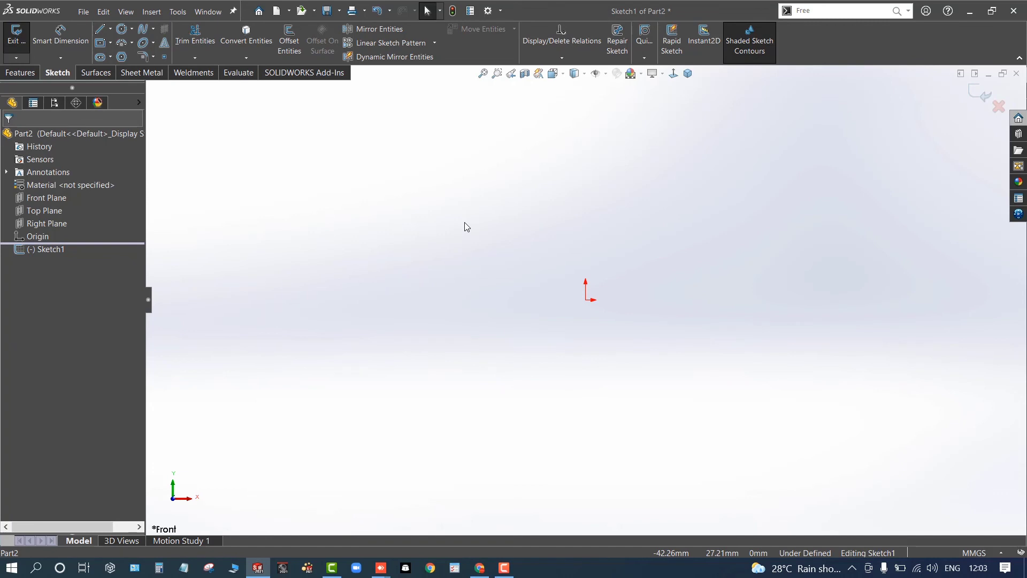
Sketch two circles about 52 and 54 mm in diameter on opposite sides of the origin, and a larger circle about 202 mm enclosing them.
key("c")
left_click(446, 300)
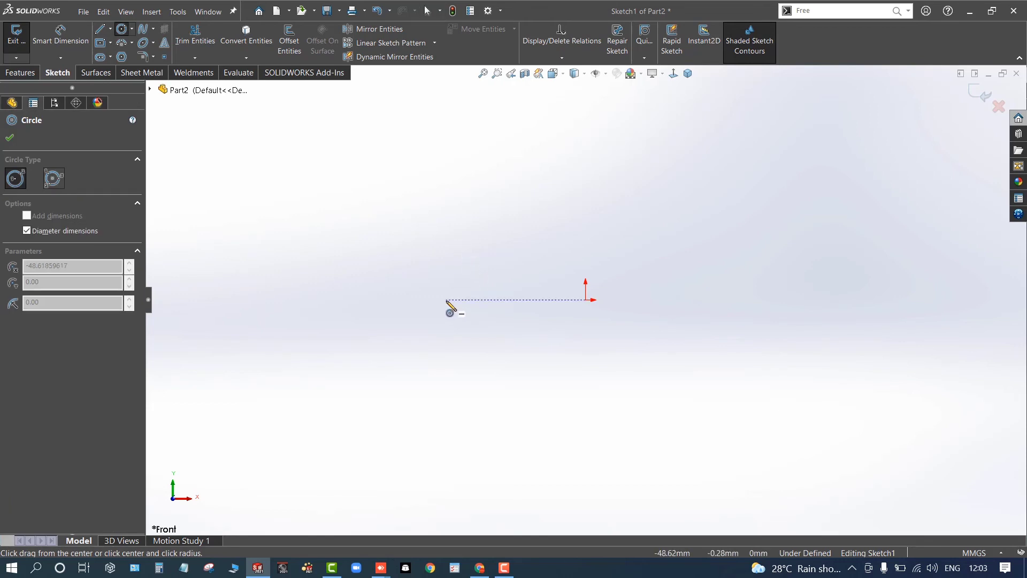
left_click(497, 355)
left_click(716, 299)
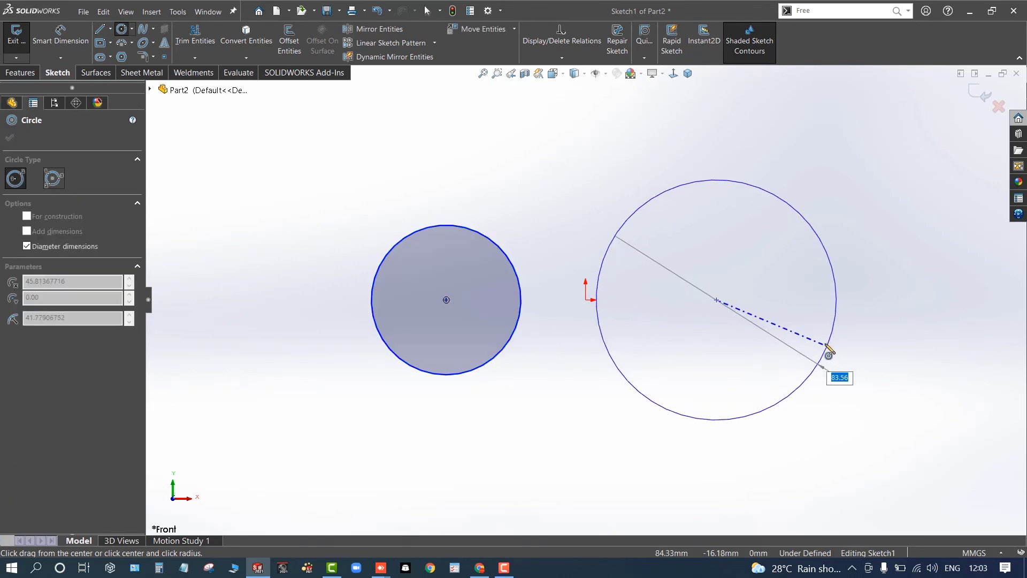
left_click(792, 327)
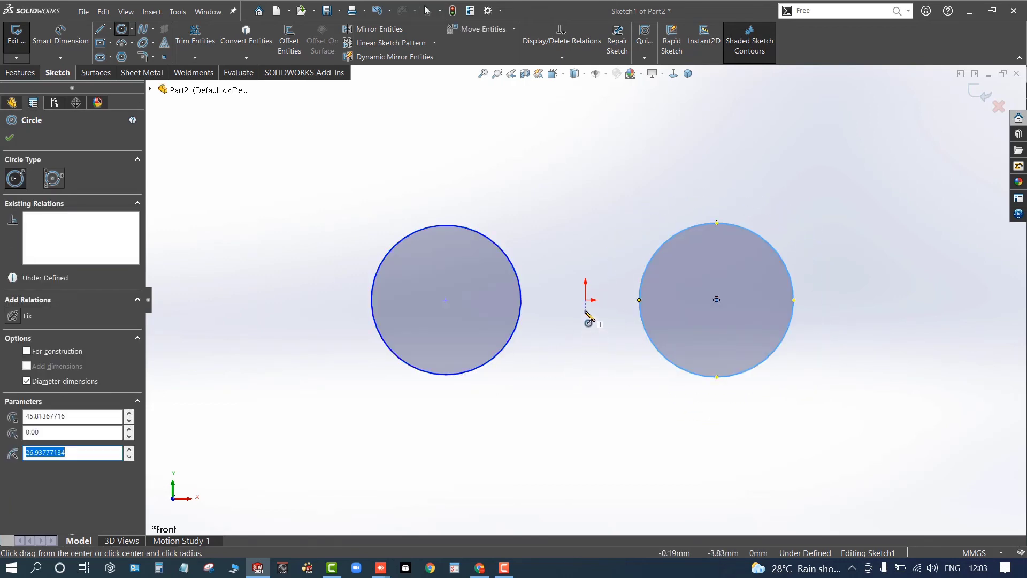
left_click(594, 441)
left_click(425, 209)
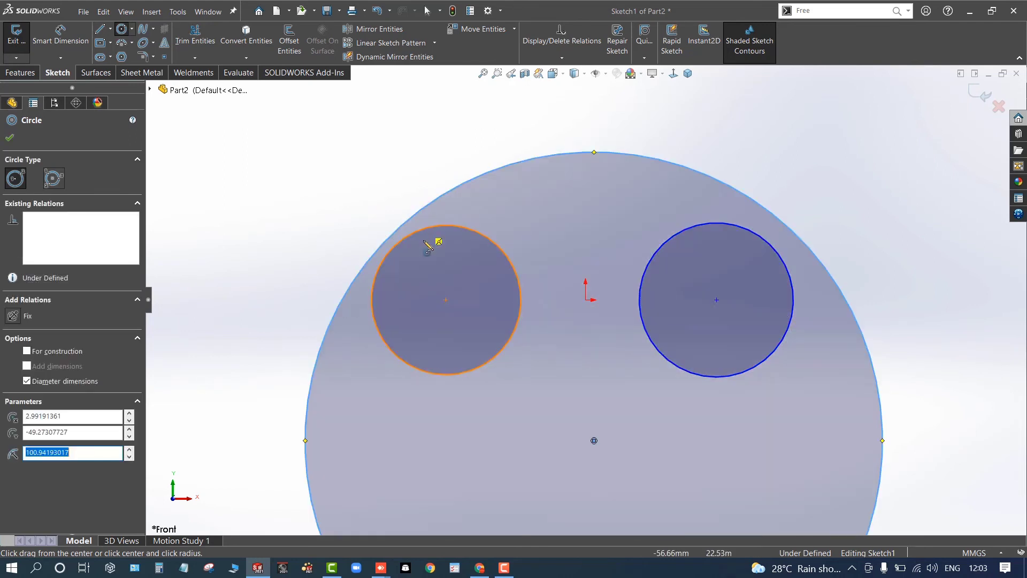
Dimension the left small circle's diameter as 2.8*2 (5.6 mm).
right_click_drag(441, 315, 440, 282)
left_click(382, 339)
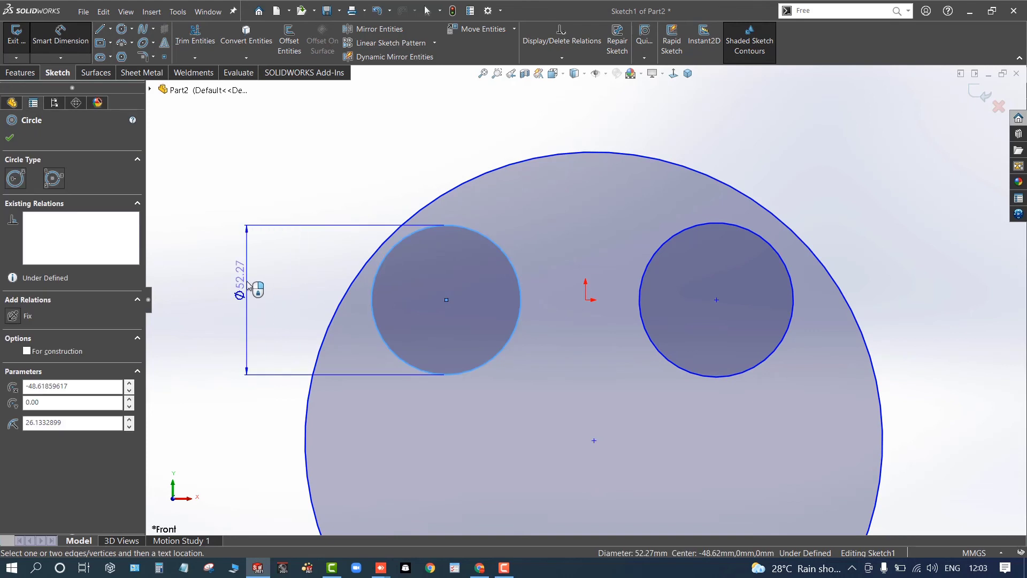
left_click(247, 285)
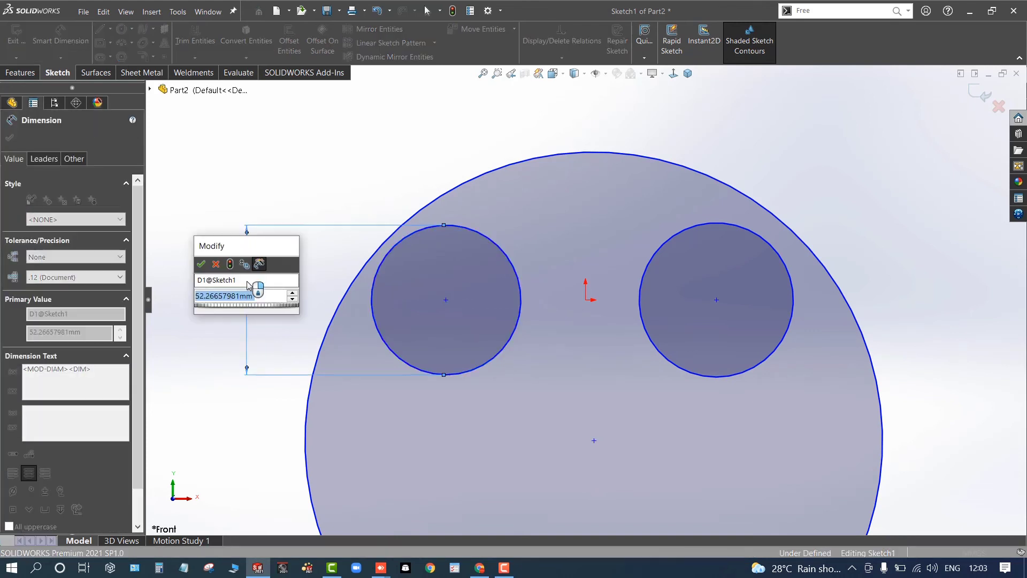
type("2.8*")
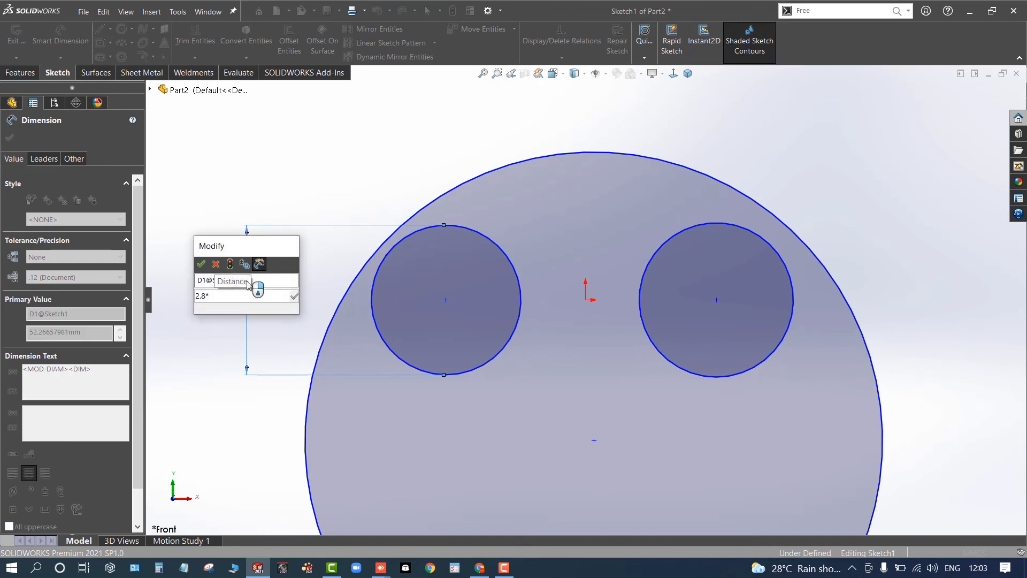
type("2")
key("Return")
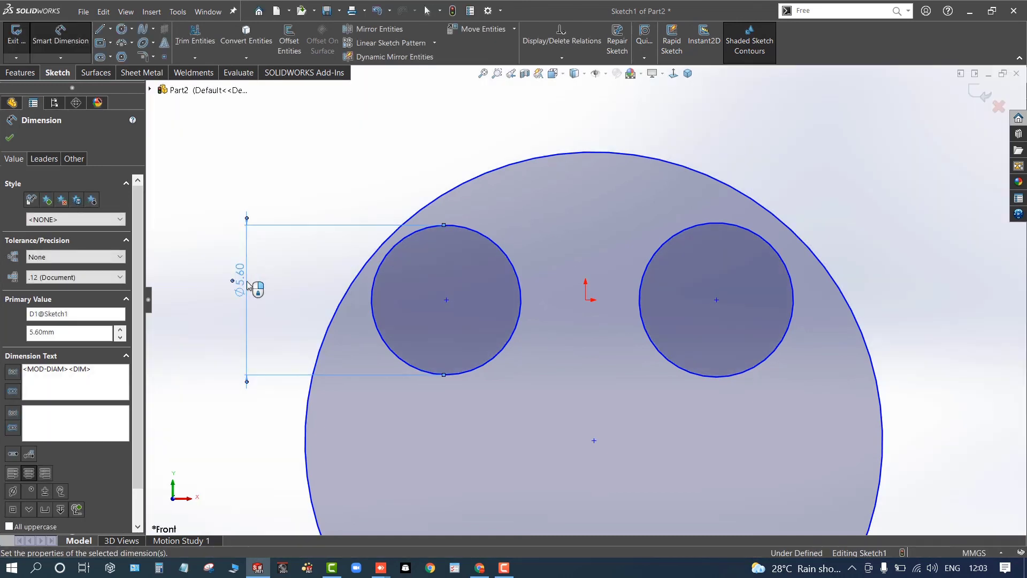
Dimension the right small circle's diameter as 5.6 mm.
left_click(711, 229)
left_click(829, 185)
type("28*")
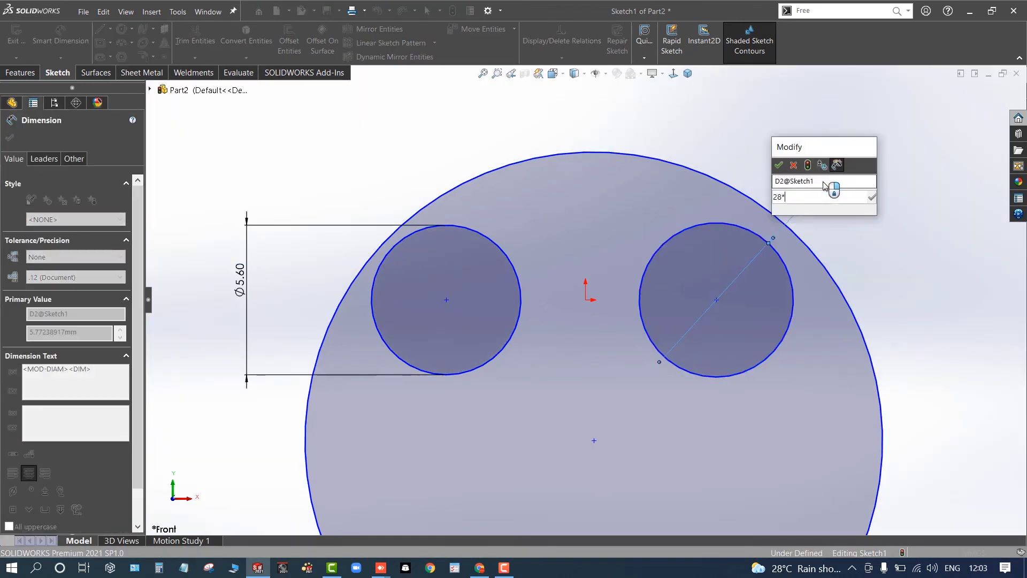
type("2")
key("Return")
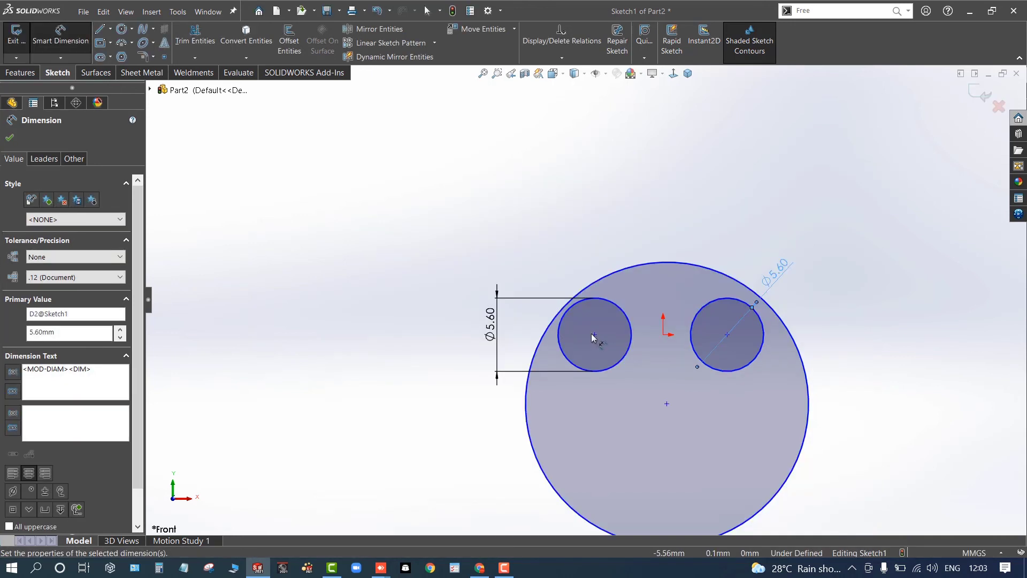
left_click(595, 335)
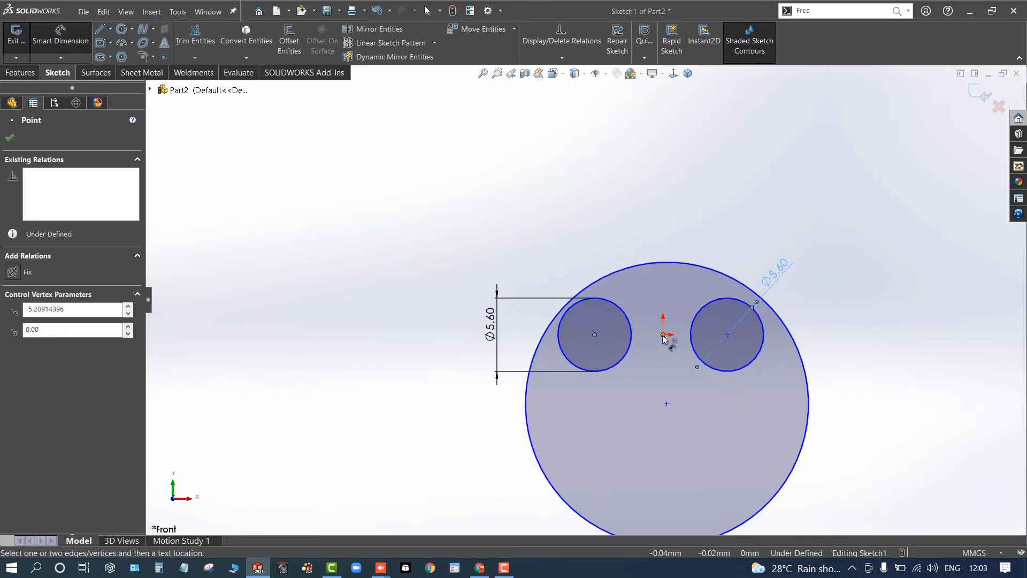
left_click(664, 336)
left_click(727, 336)
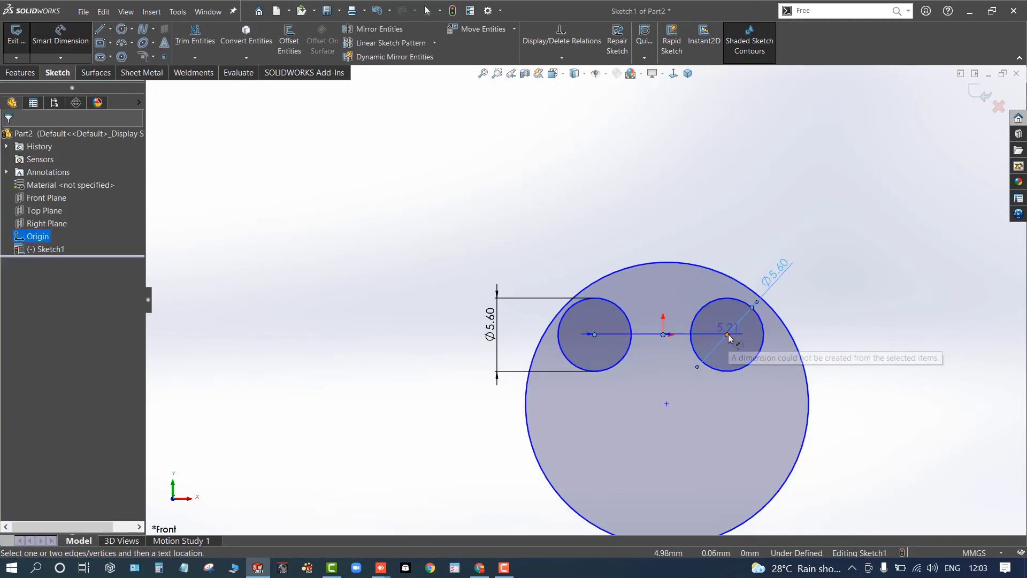
key("Escape")
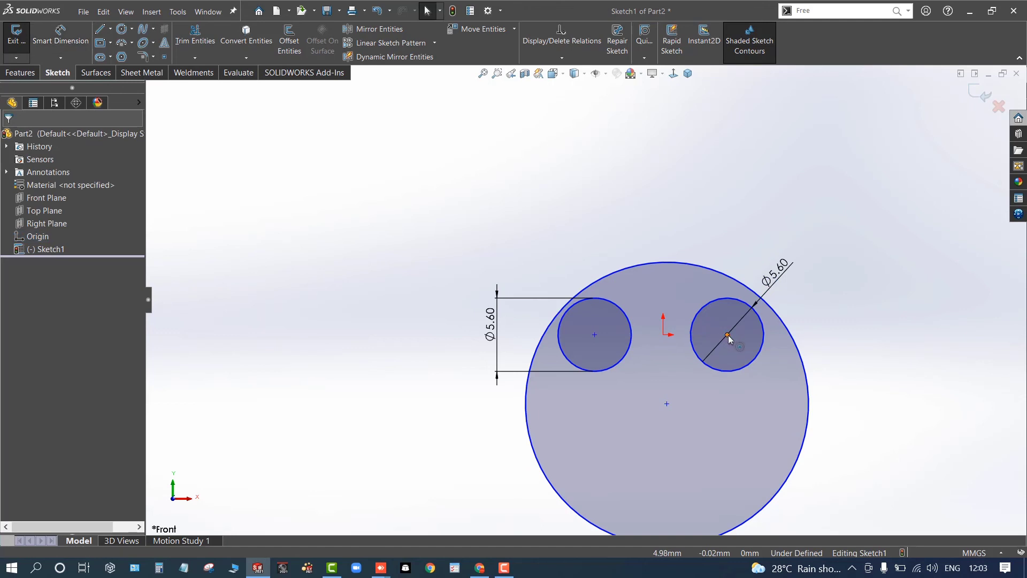
Add a horizontal relation between the origin and the centres of both small circles.
left_click(664, 335)
left_click(594, 335, "ctrl")
left_click(594, 335, "ctrl")
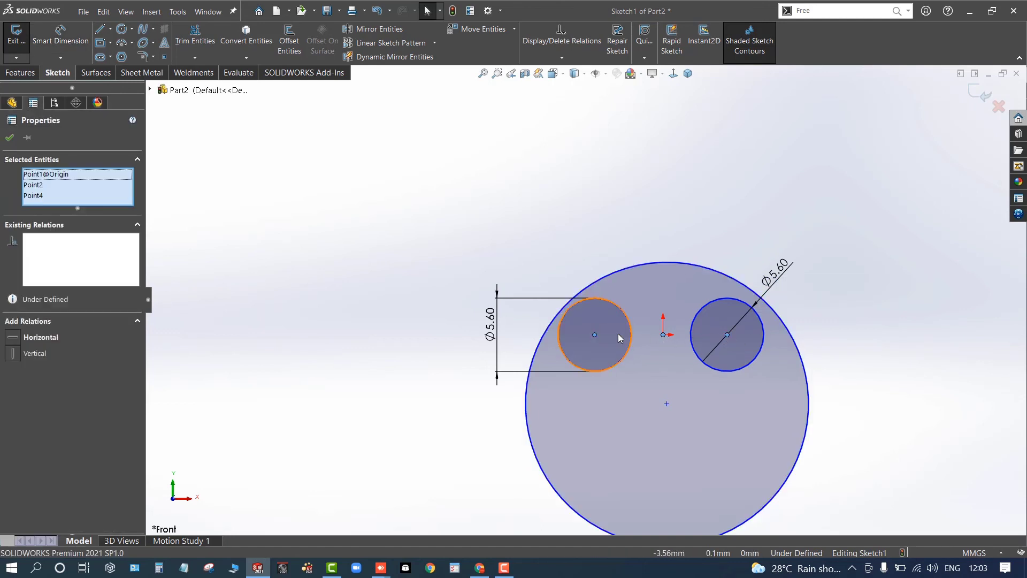
left_click(625, 291)
left_click(523, 228)
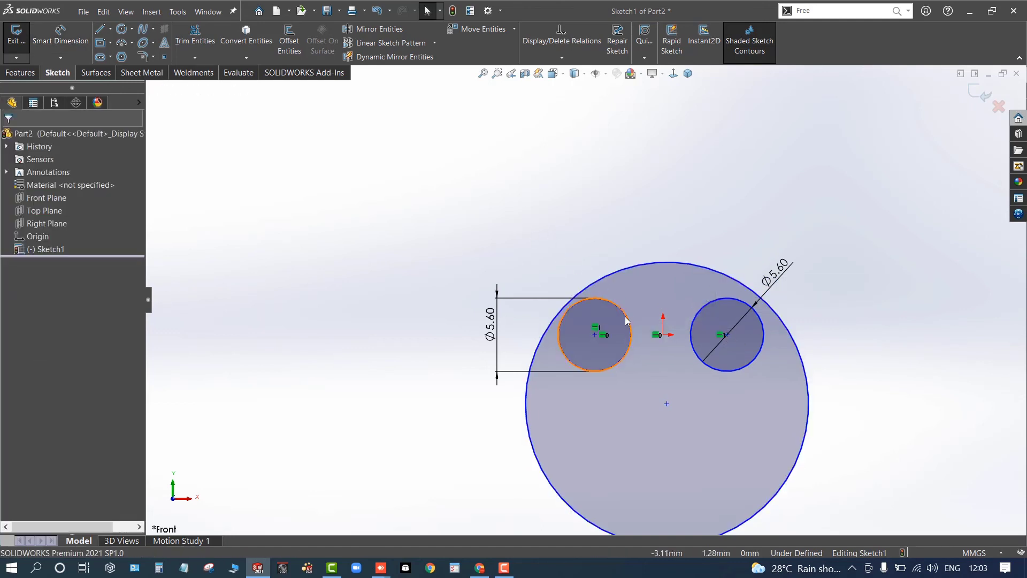
Make the large circle tangent to the left small circle and to the right small circle.
left_click(607, 301)
left_click(636, 270, "ctrl")
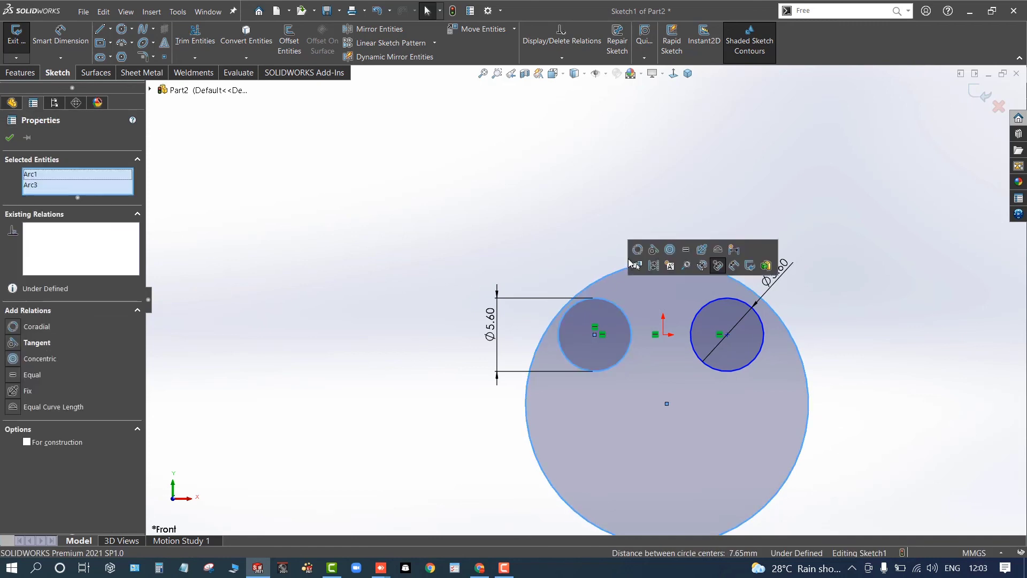
left_click(667, 247)
left_click(794, 312)
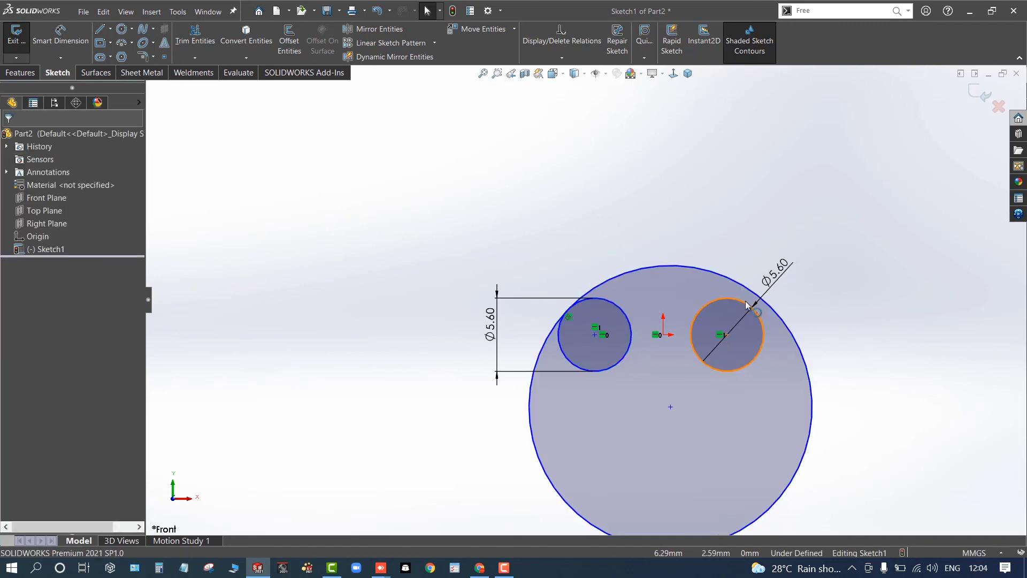
left_click(746, 300)
left_click(753, 292, "ctrl")
left_click(792, 242)
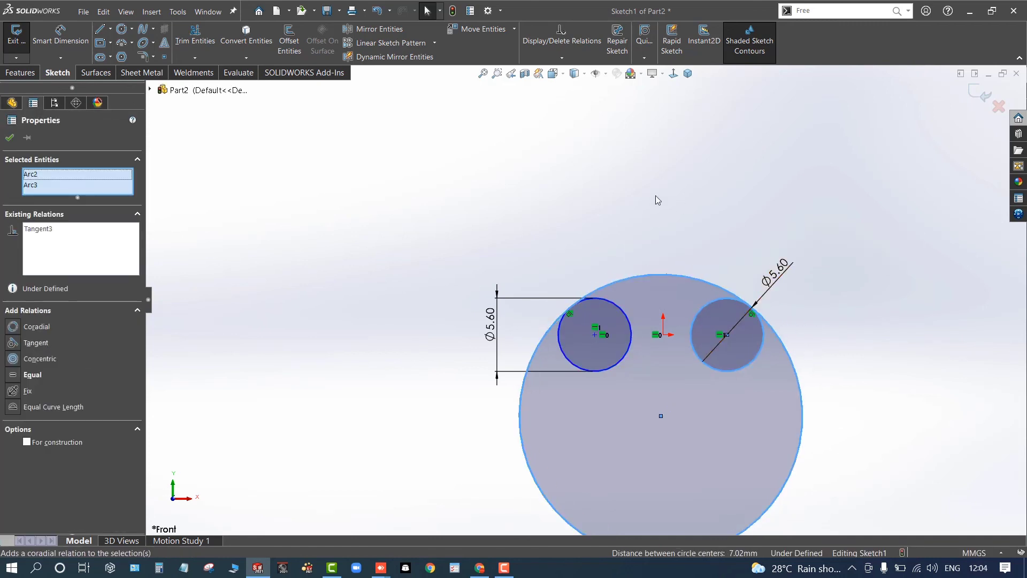
left_click(656, 195)
Dimension the large circle's diameter as 55 mm.
scroll(580, 348, "down", 3)
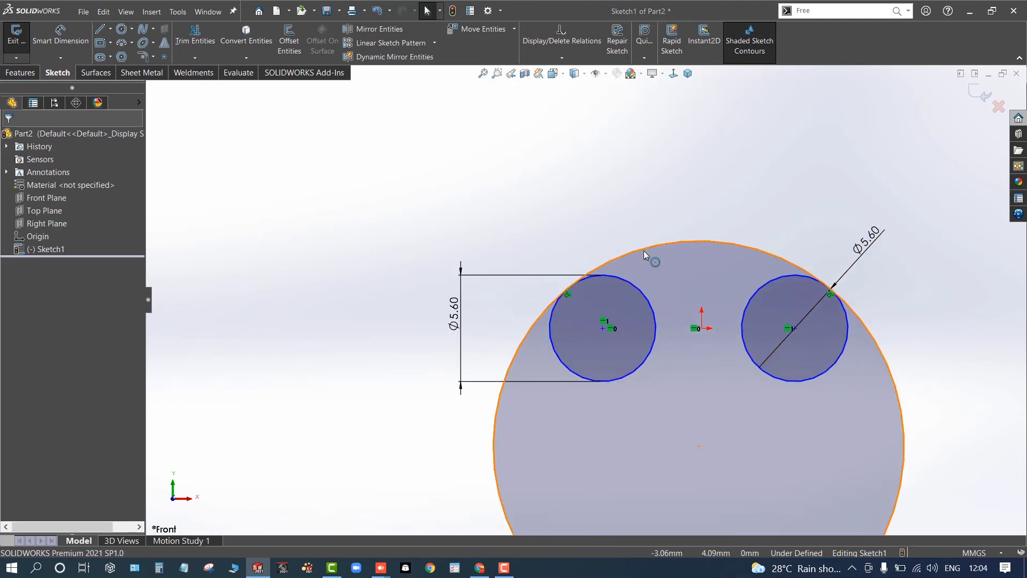
key("d")
left_click(686, 241)
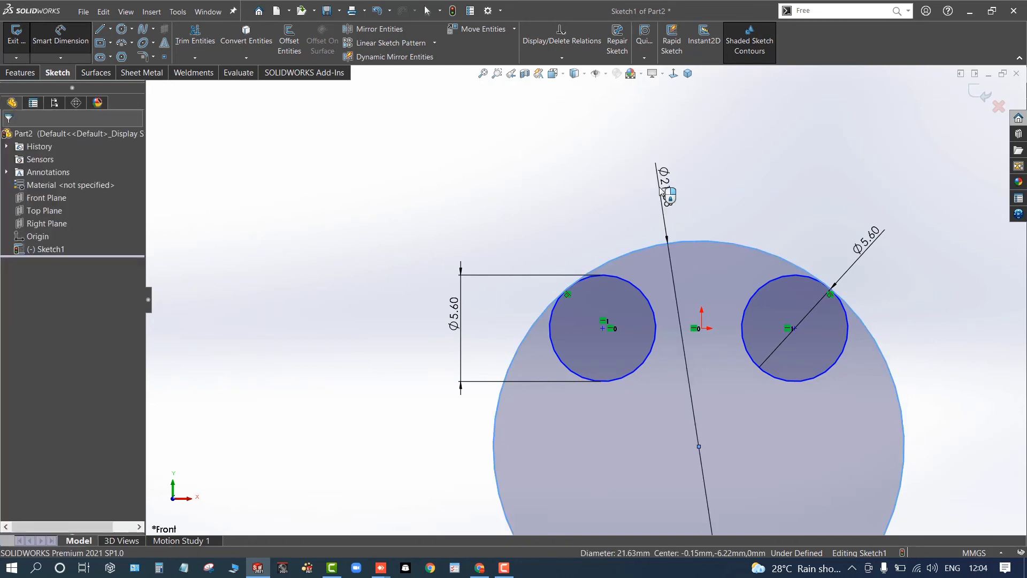
left_click(663, 190)
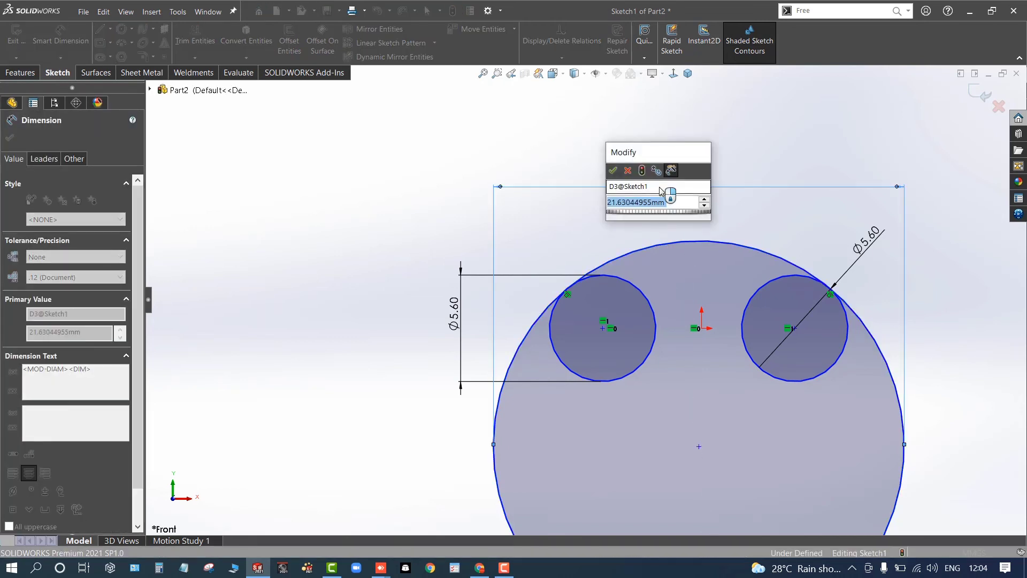
type("55")
key("Return")
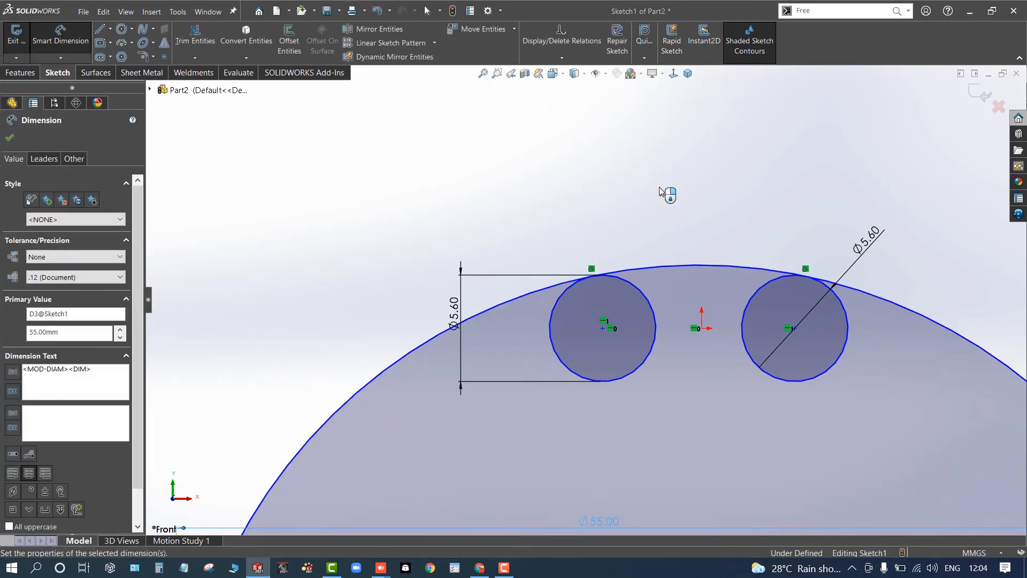
Change the large circle's diameter dimension to 110 mm.
scroll(631, 278, "up", 5)
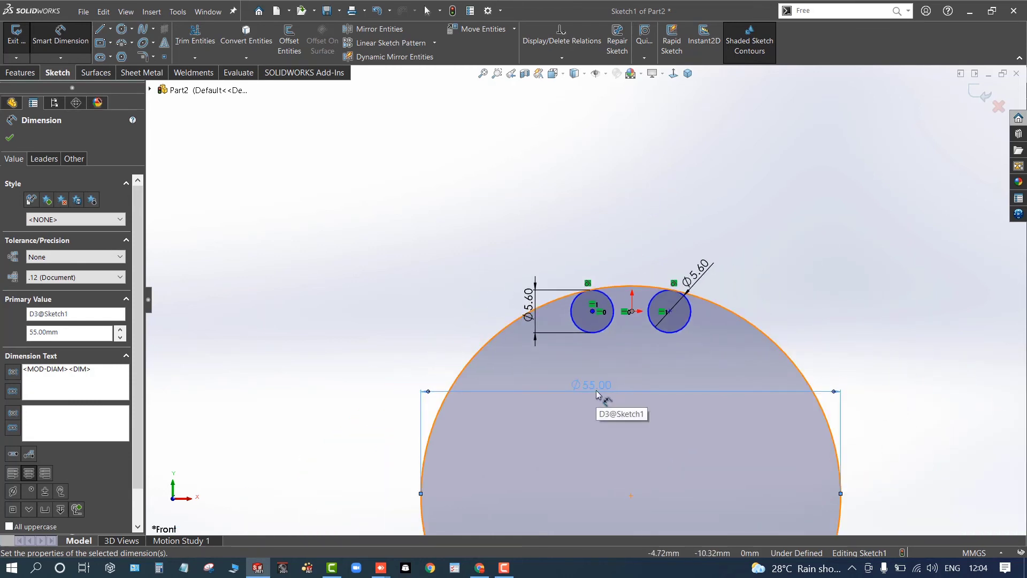
double_click(598, 394)
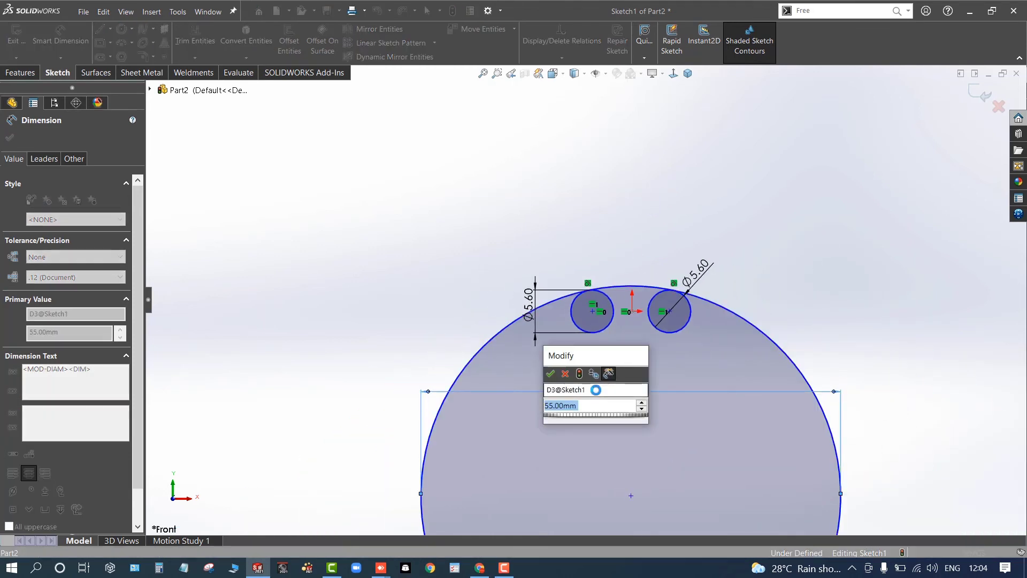
type("110")
key("Return")
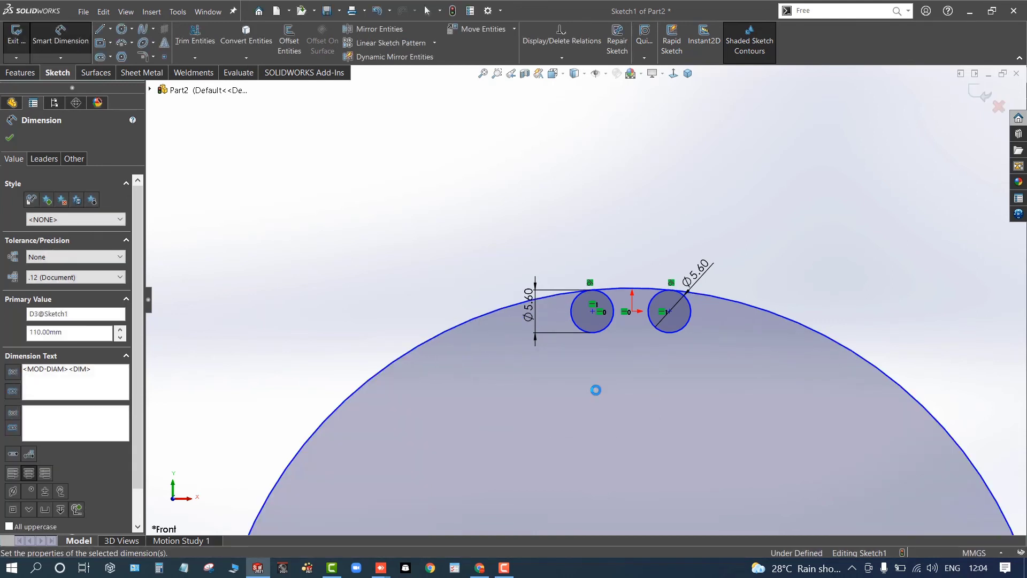
key("Escape")
Dimension the overall horizontal distance between the outer edges of the two small circles as 15 mm.
scroll(356, 248, "down", 2)
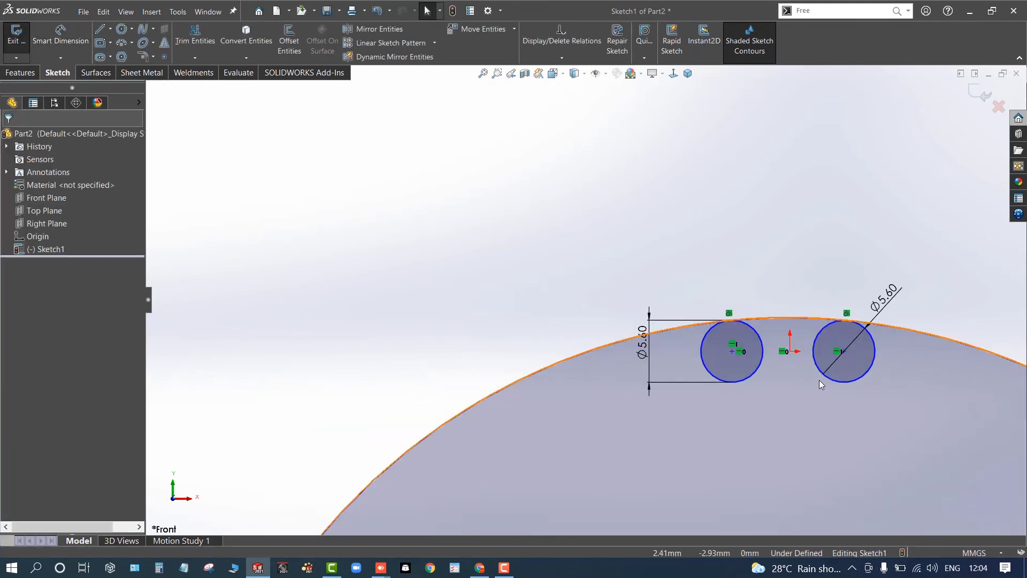
key("z")
key("z")
key("z")
key("z")
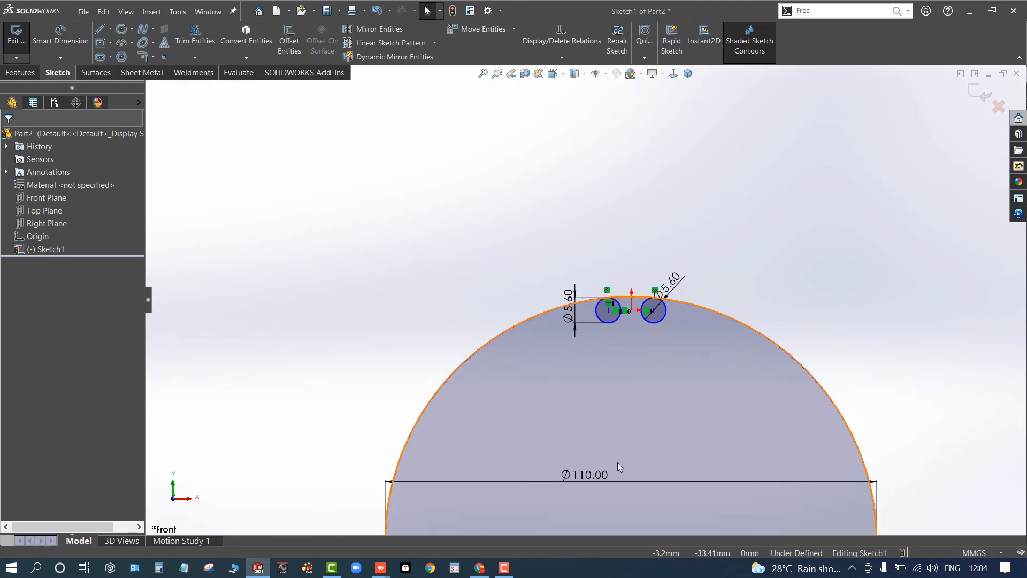
scroll(625, 283, "down", 5)
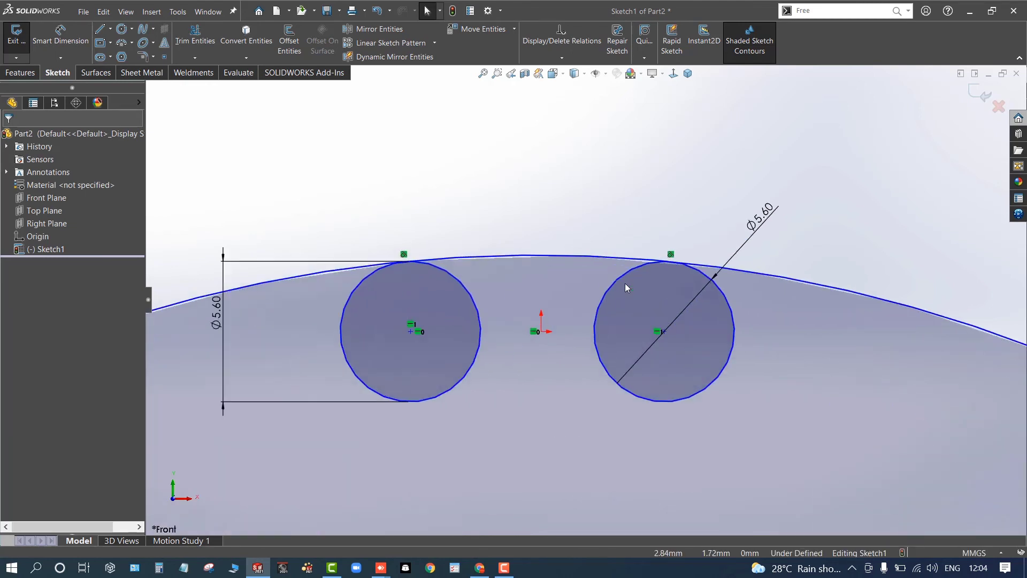
scroll(625, 284, "down", 1)
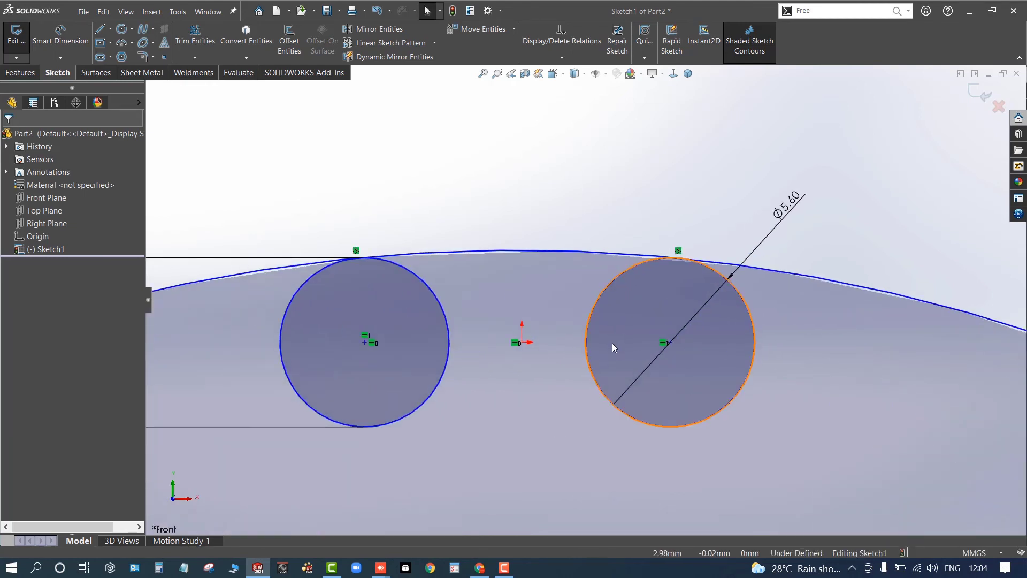
right_click_drag(612, 343, 612, 305)
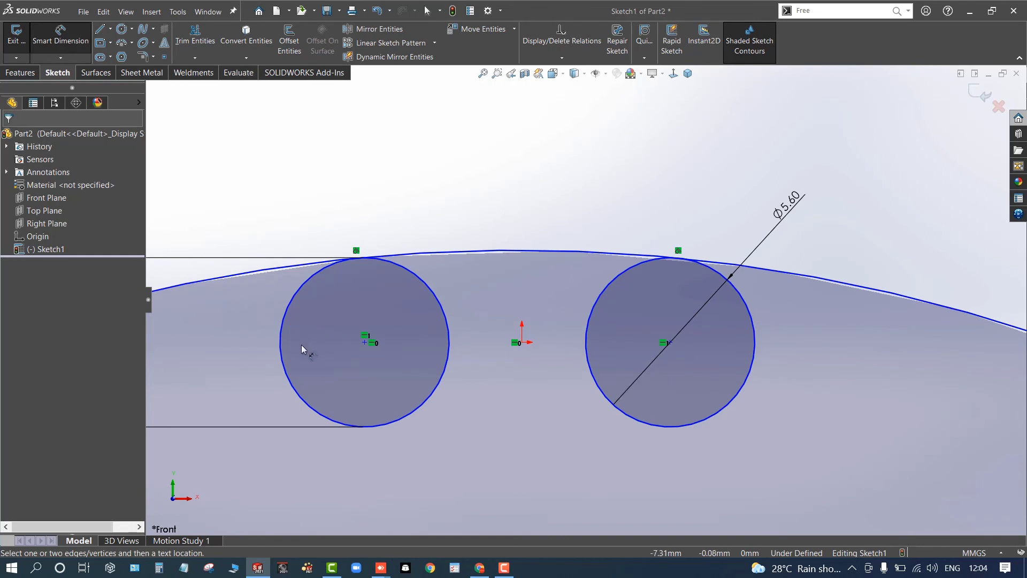
left_click(279, 339)
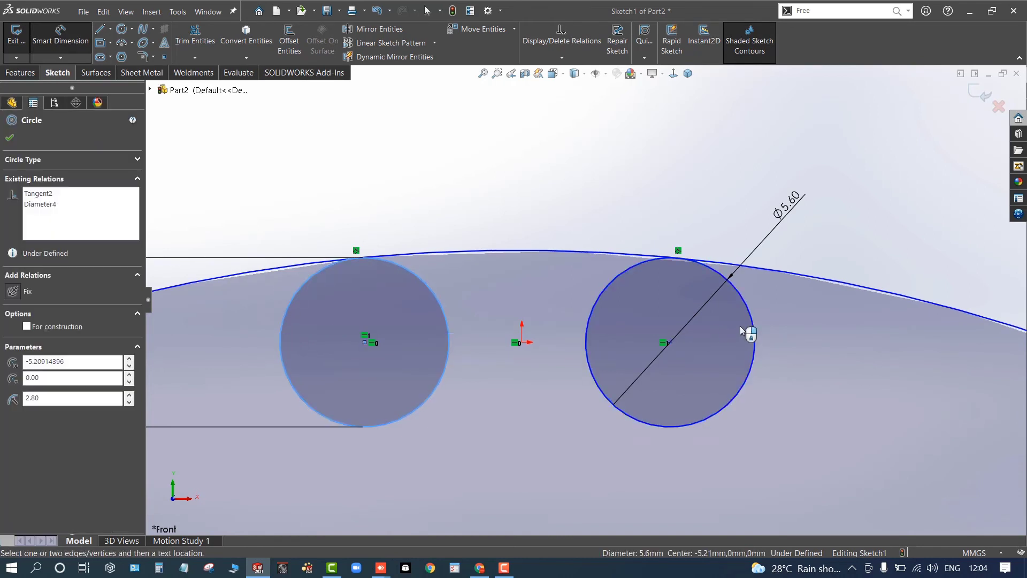
left_click(756, 334)
left_click(561, 470)
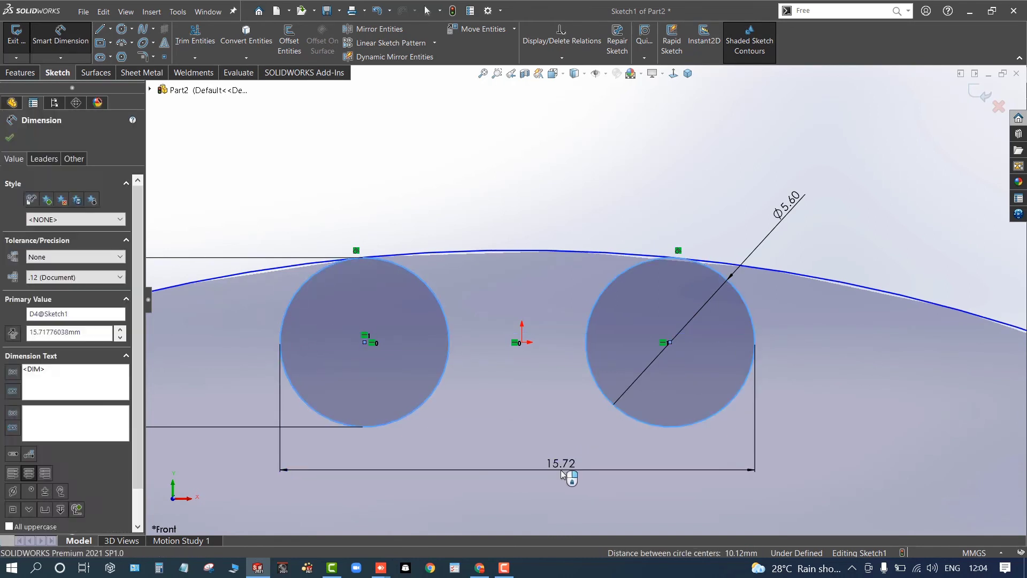
type("15")
key("Return")
key("Escape")
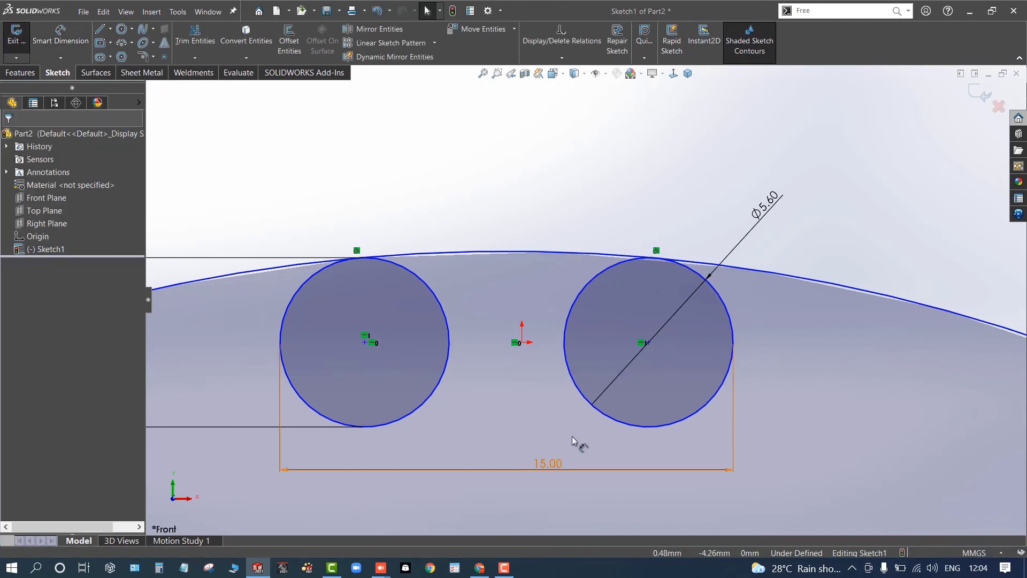
Sketch a vertical line about 3.01 mm long from the origin up to the large circle.
mouse_move(647, 342)
left_mouse_down()
mouse_move(675, 343)
mouse_move(639, 345)
mouse_move(653, 352)
left_mouse_up()
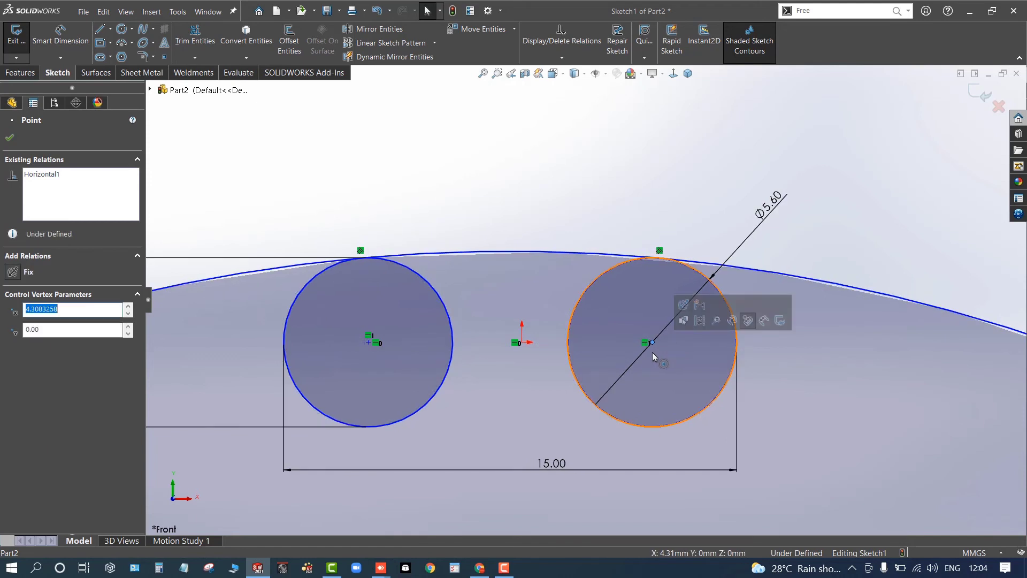
key("l")
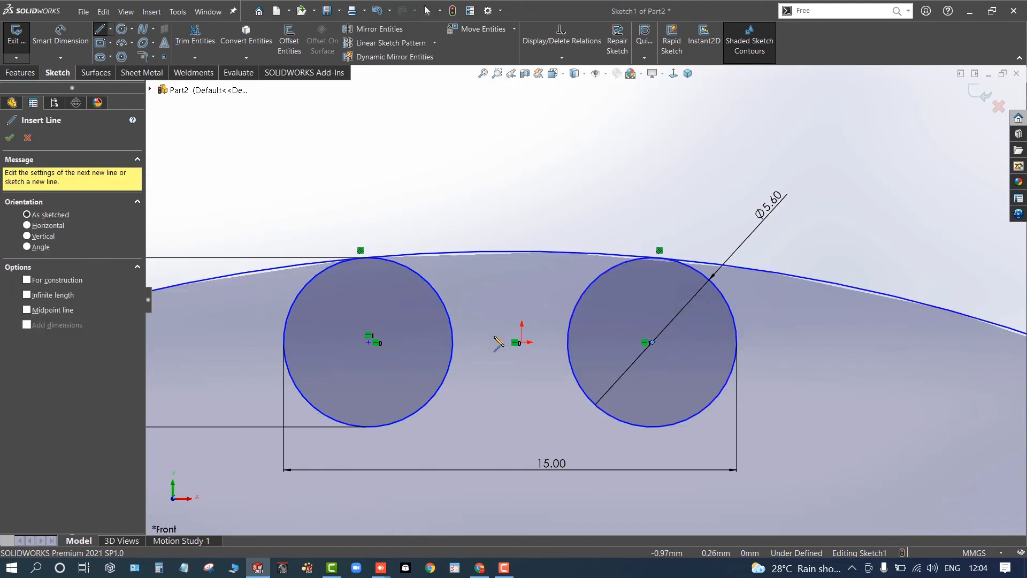
left_click(521, 341)
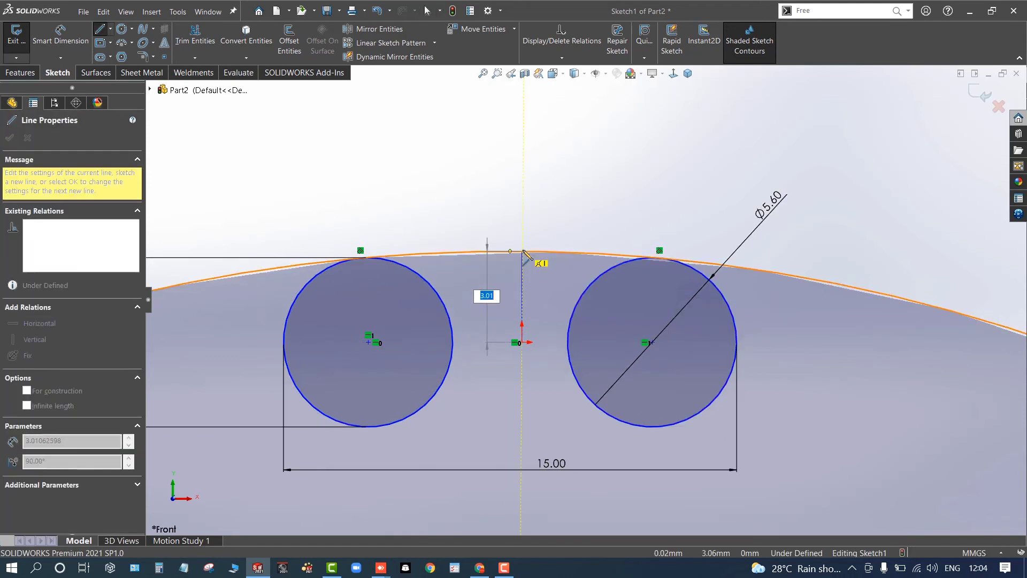
left_click(523, 251)
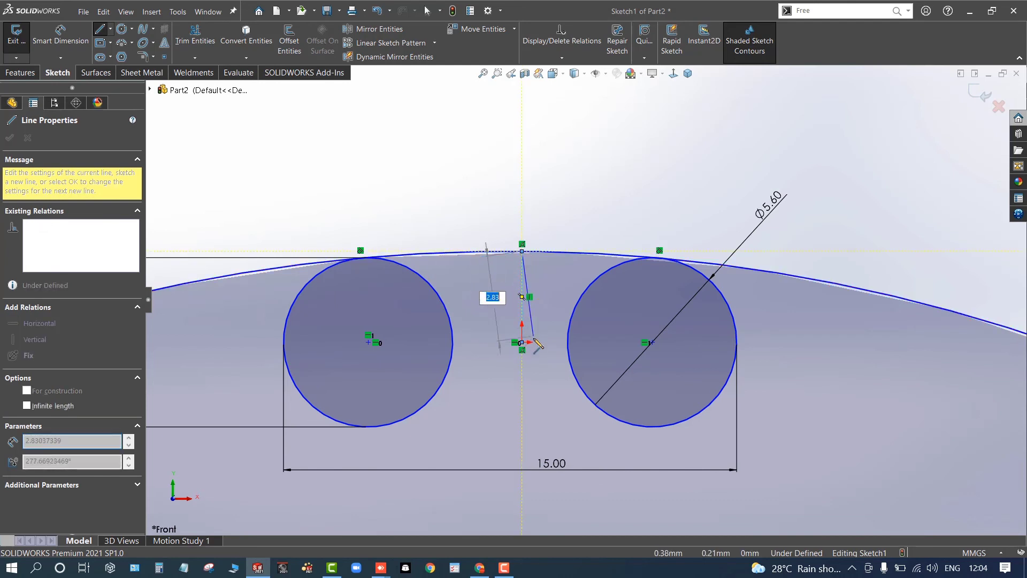
key("Escape")
Sketch a horizontal line about 4.31 mm long from the origin to the right small circle's centre.
key("l")
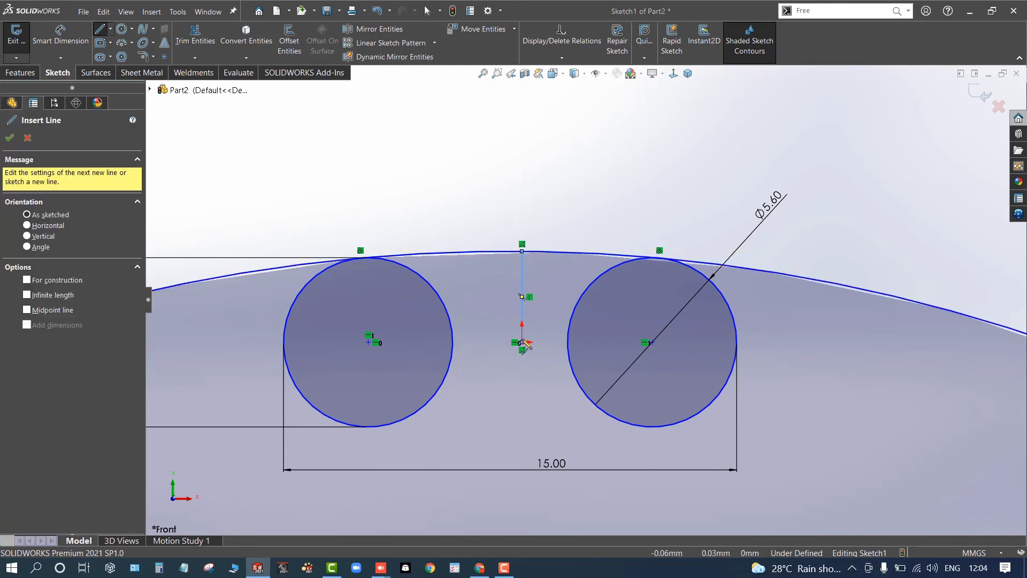
left_click(522, 343)
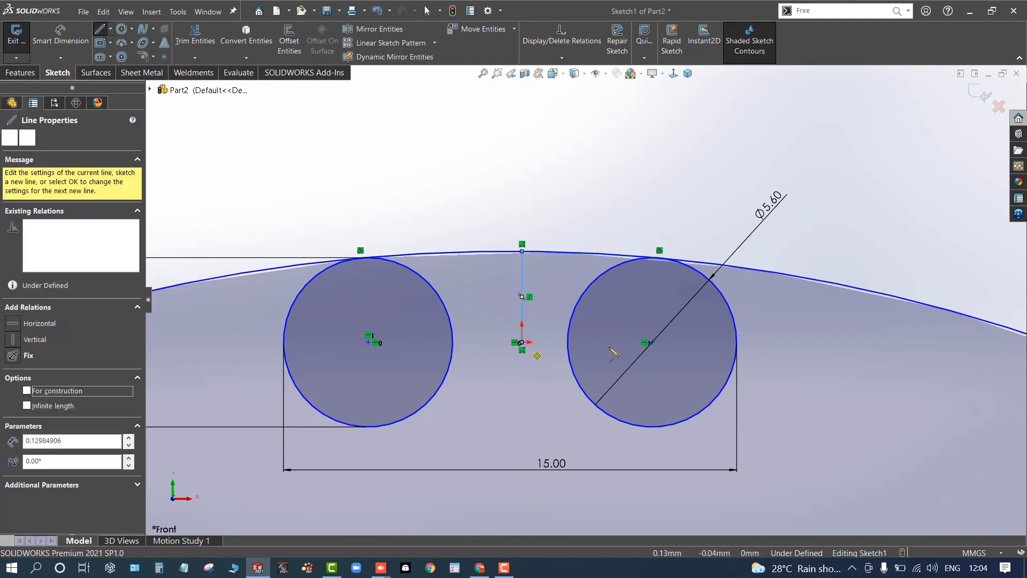
left_click(651, 343)
key("Escape")
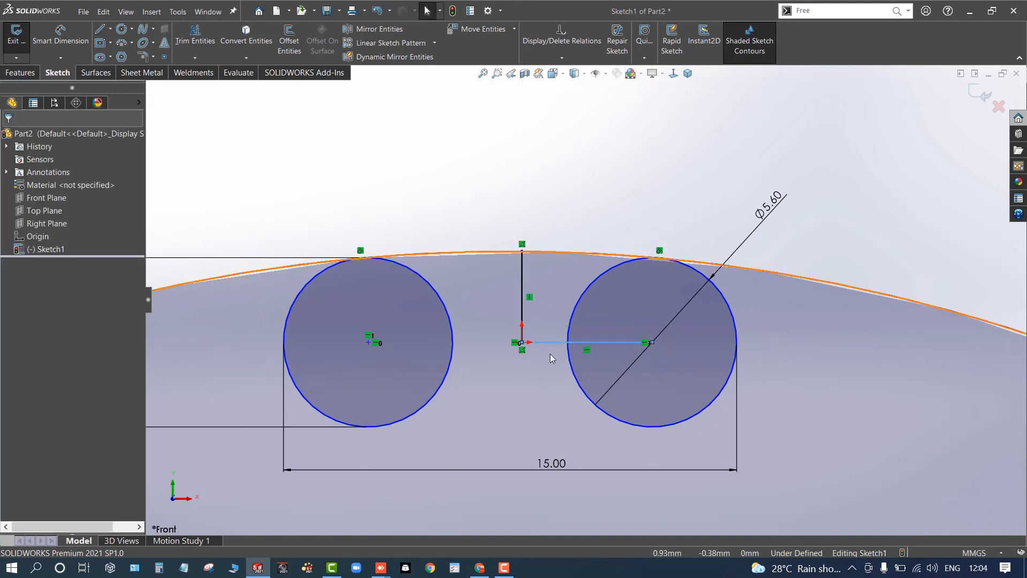
Convert the horizontal and vertical lines from the origin to construction geometry.
left_click(552, 344)
left_click(593, 296)
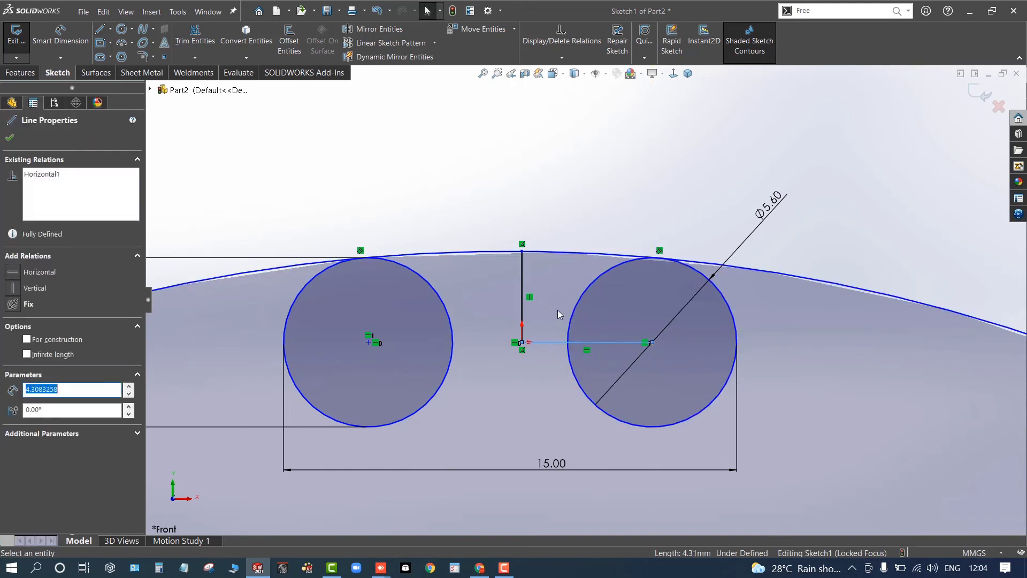
left_click(518, 291)
left_click(559, 265)
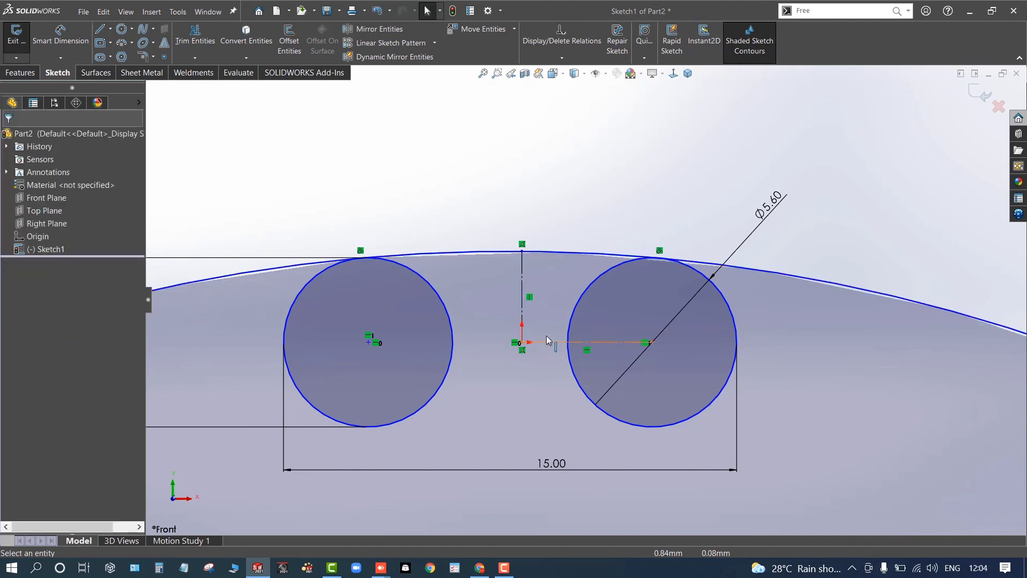
Make the centres of the two small circles symmetric about the vertical construction line.
left_click(369, 343)
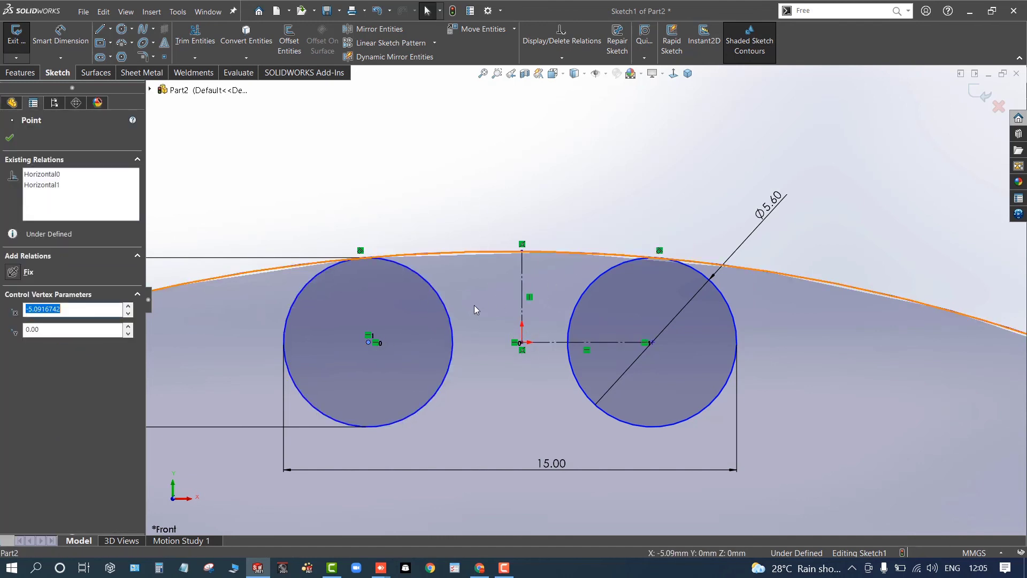
left_click(522, 289, "ctrl")
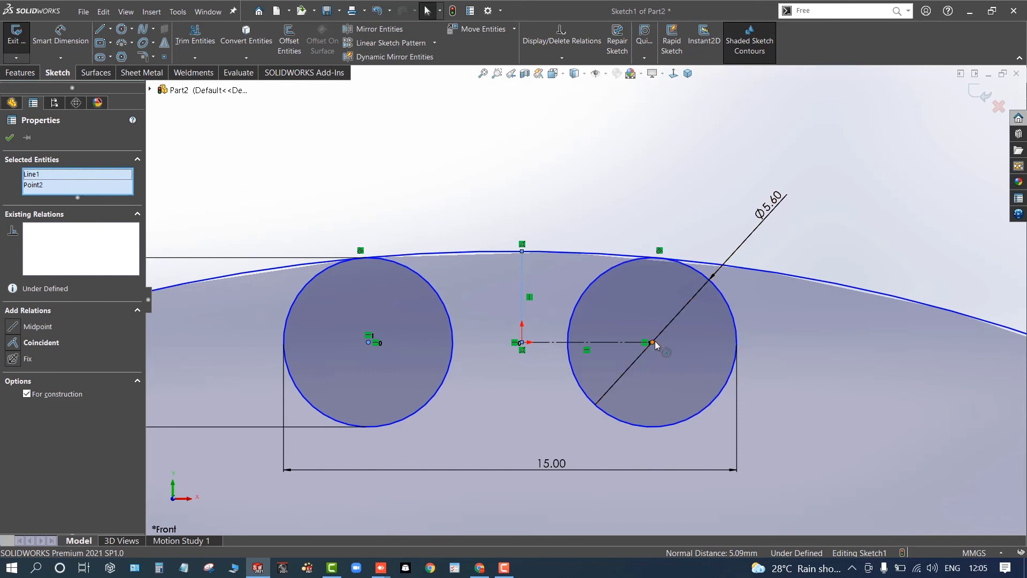
left_click(654, 343, "ctrl")
left_click(689, 354)
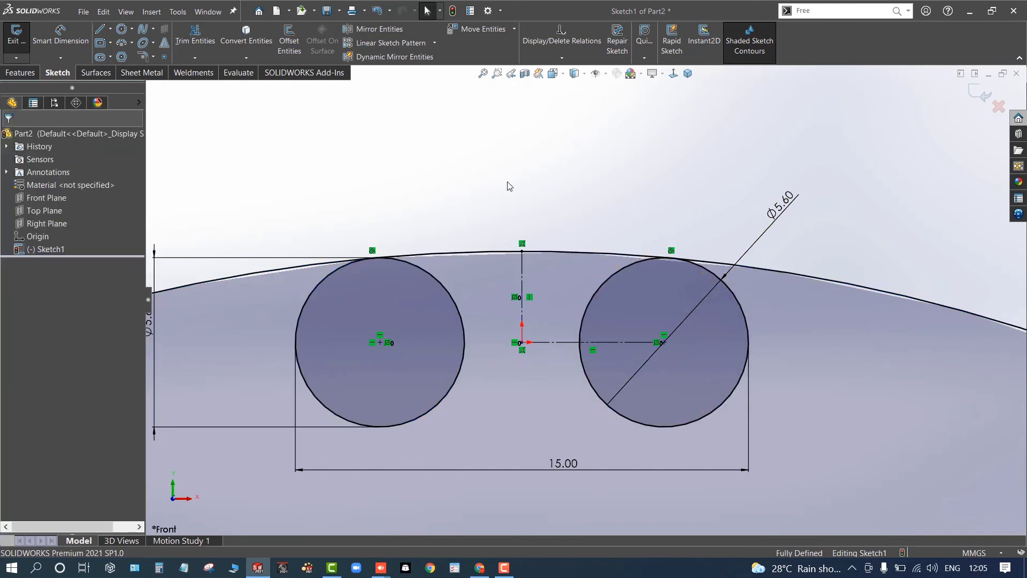
Trim the large circle to the upper arc between the small circles and mirror that arc about the horizontal construction line.
key("t")
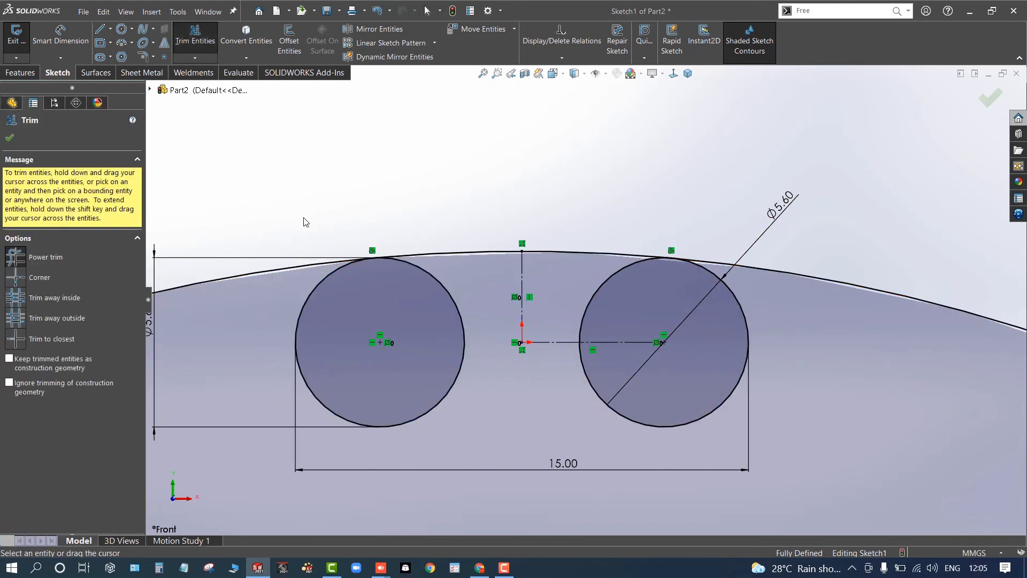
left_click_drag(305, 223, 260, 283)
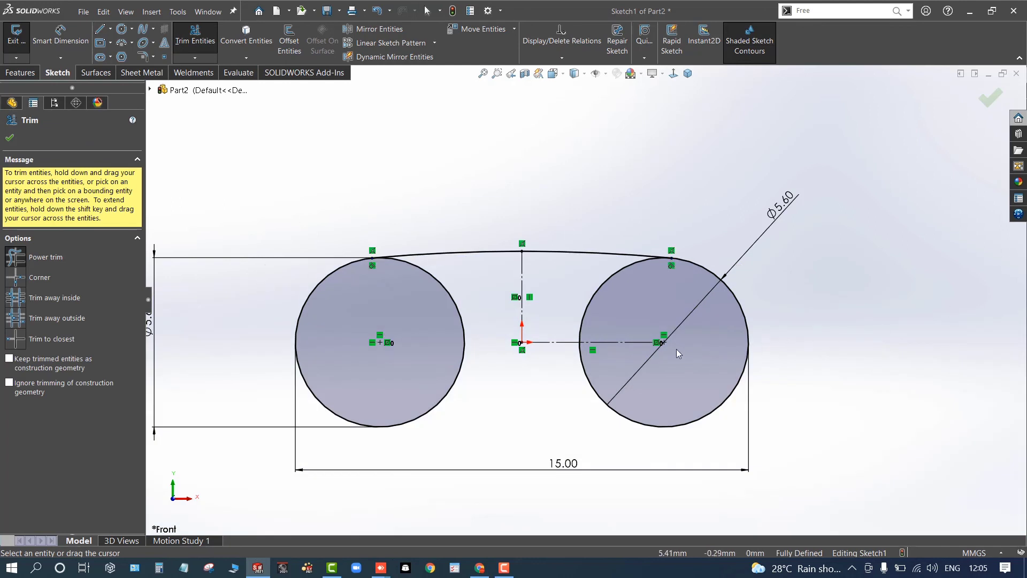
left_click(379, 29)
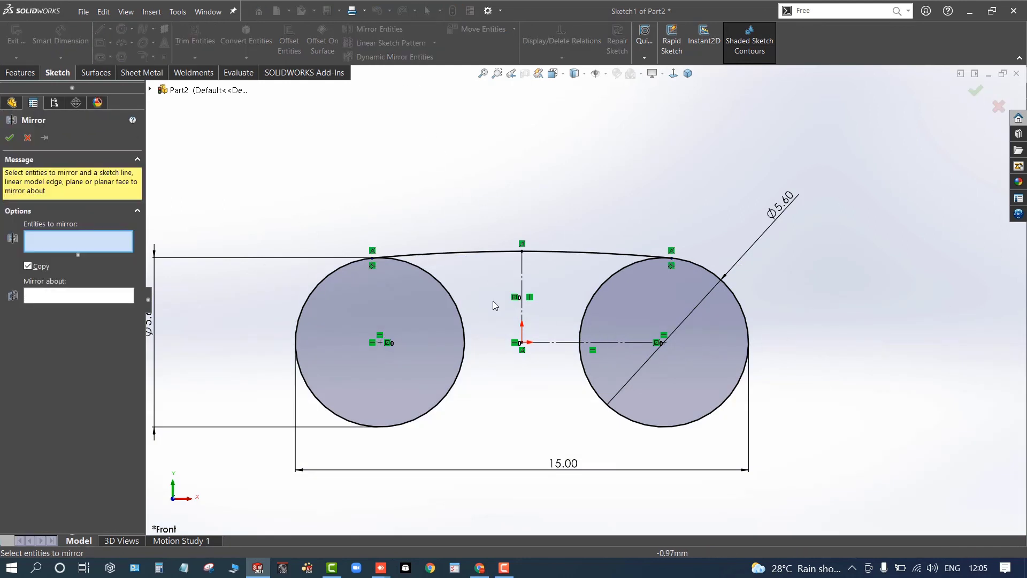
left_click(471, 252)
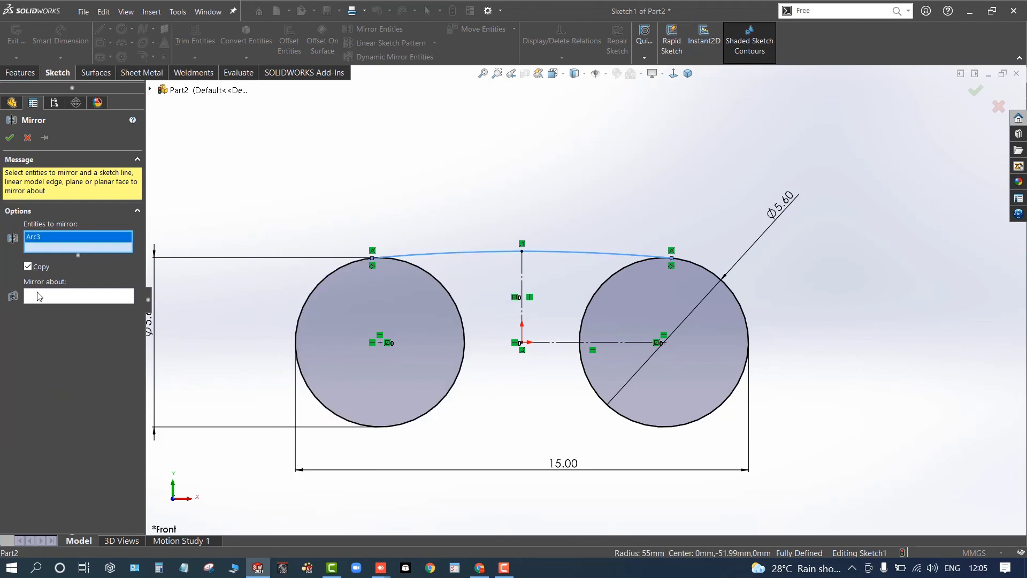
left_click(42, 301)
left_click(569, 343)
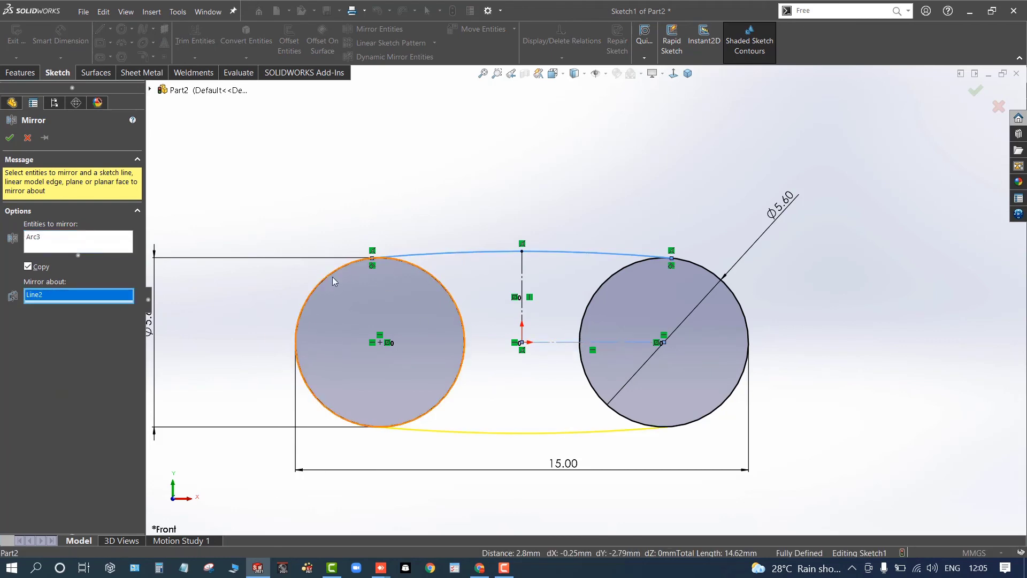
left_click(10, 138)
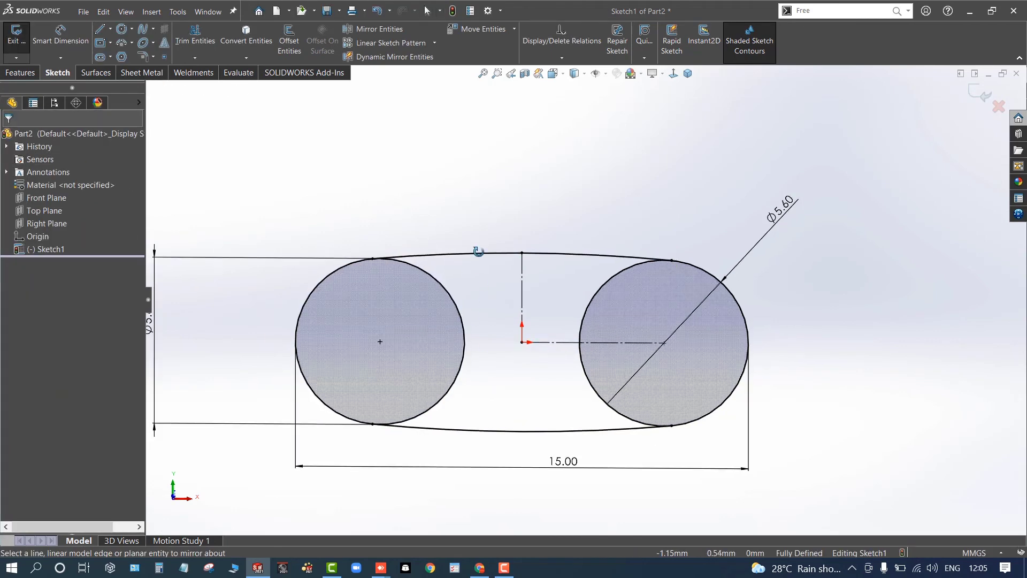
mouse_move(477, 252)
middle_mouse_down()
mouse_move(477, 183)
mouse_move(460, 440)
mouse_move(408, 482)
mouse_move(422, 465)
mouse_move(418, 530)
middle_mouse_up()
middle_click_drag(429, 482, 422, 496)
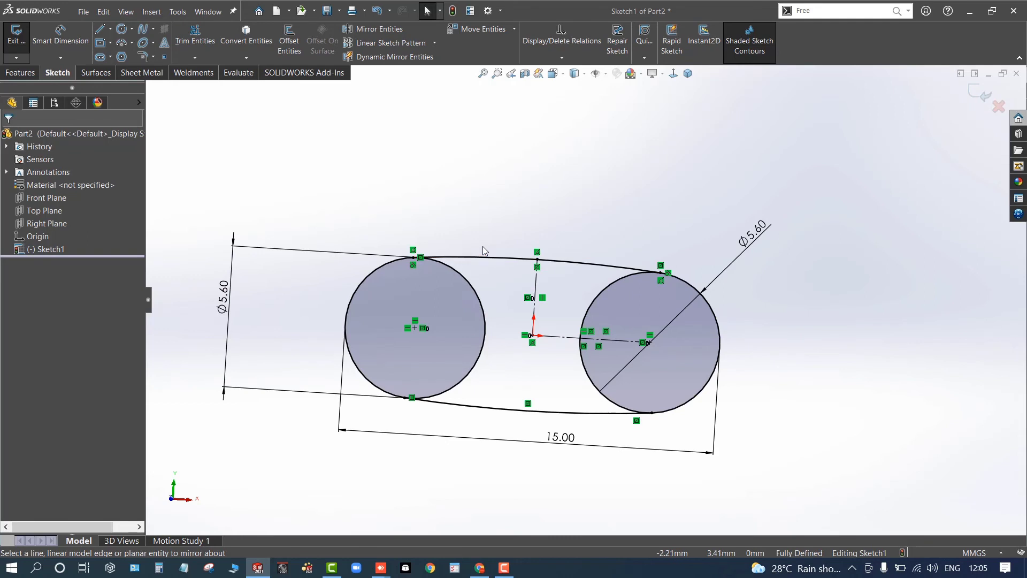
key("ctrl+1")
scroll(506, 270, "down", 2)
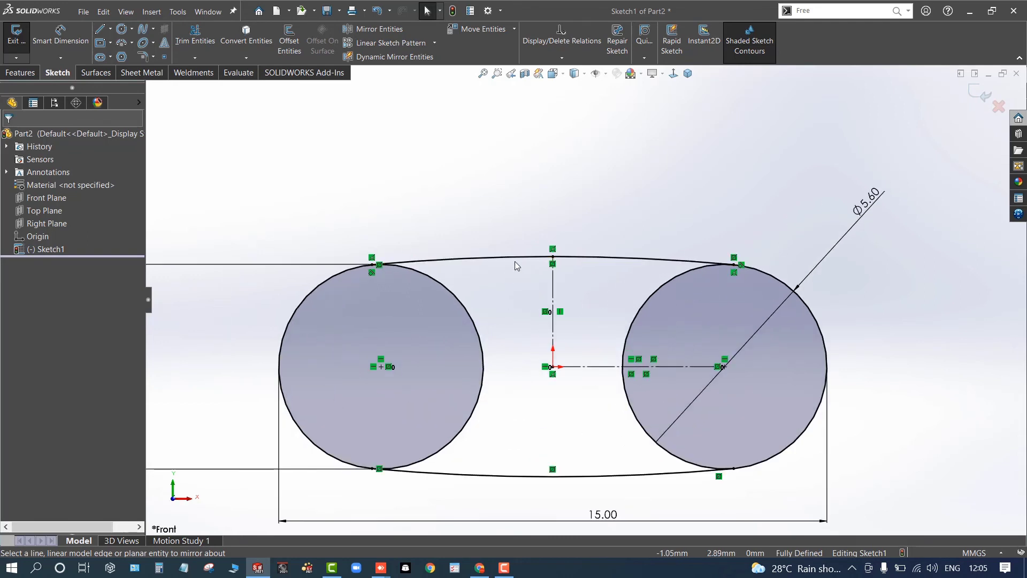
scroll(510, 310, "up", 1)
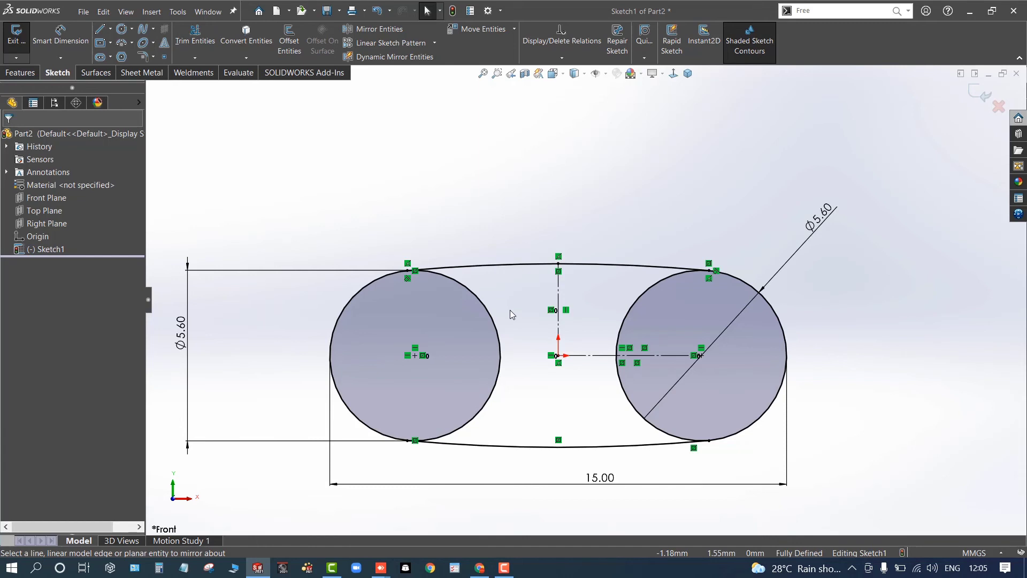
Try to dimension the length of the vertical construction line.
key("d")
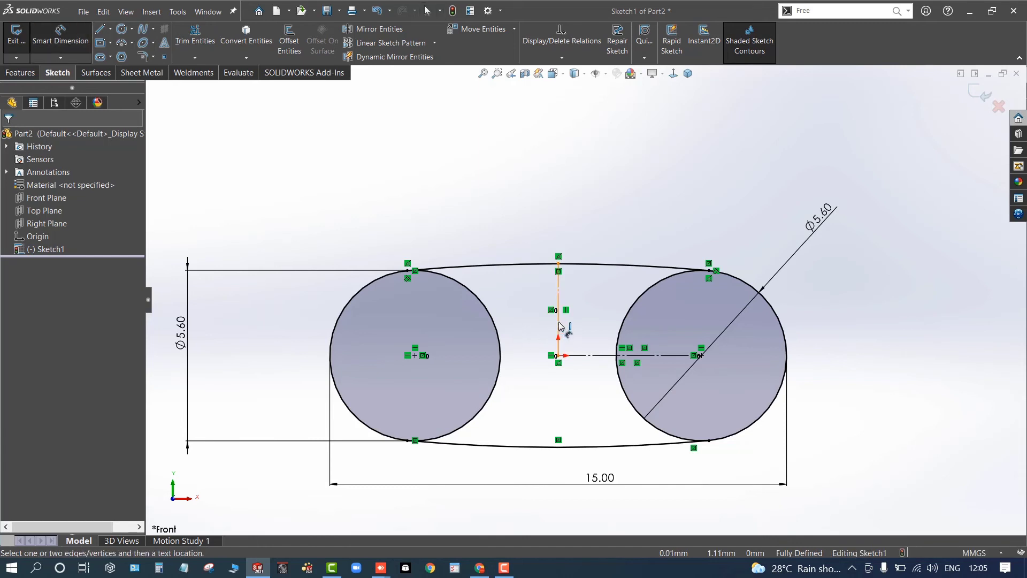
left_click(558, 327)
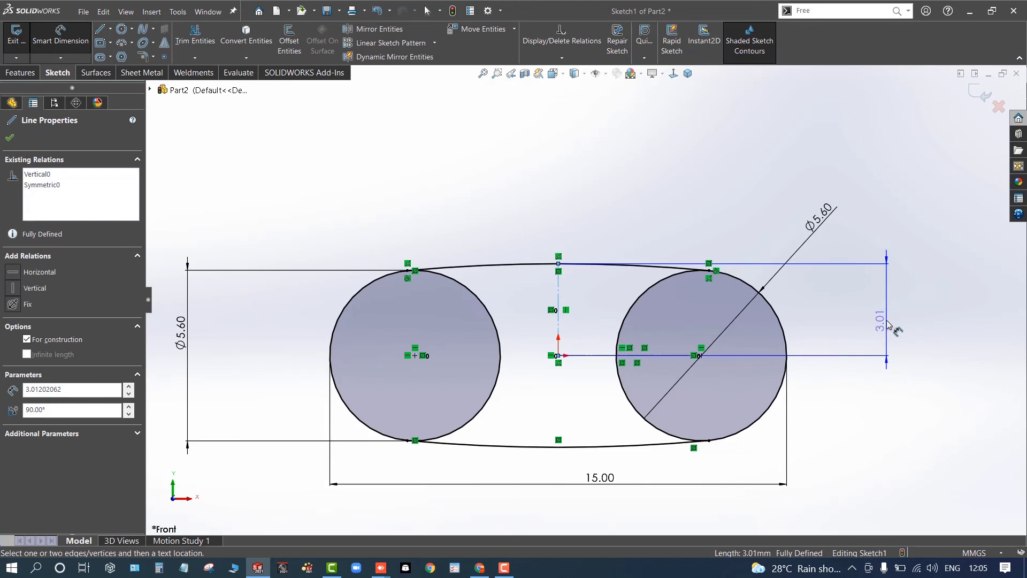
left_click(888, 325)
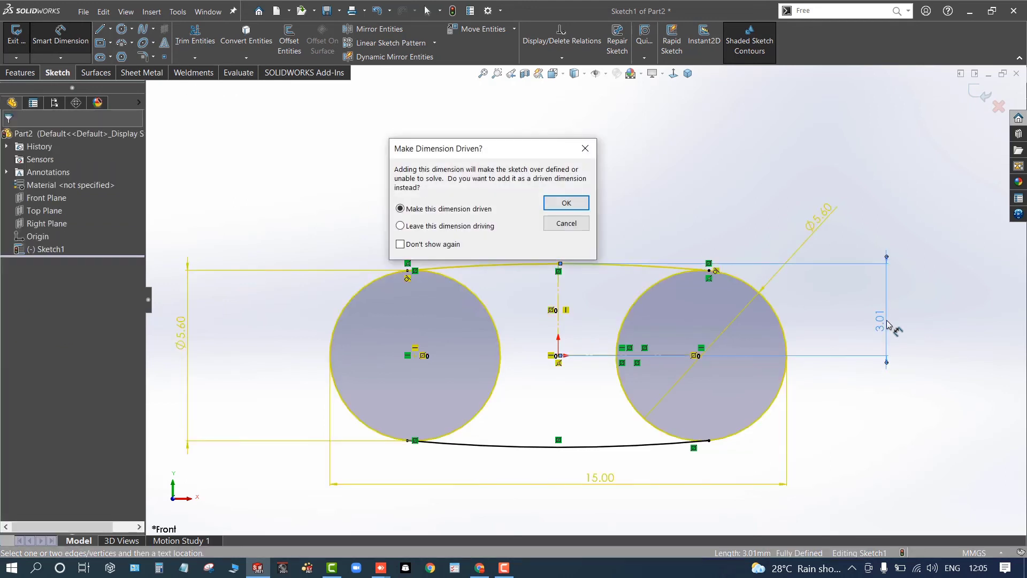
left_click(568, 225)
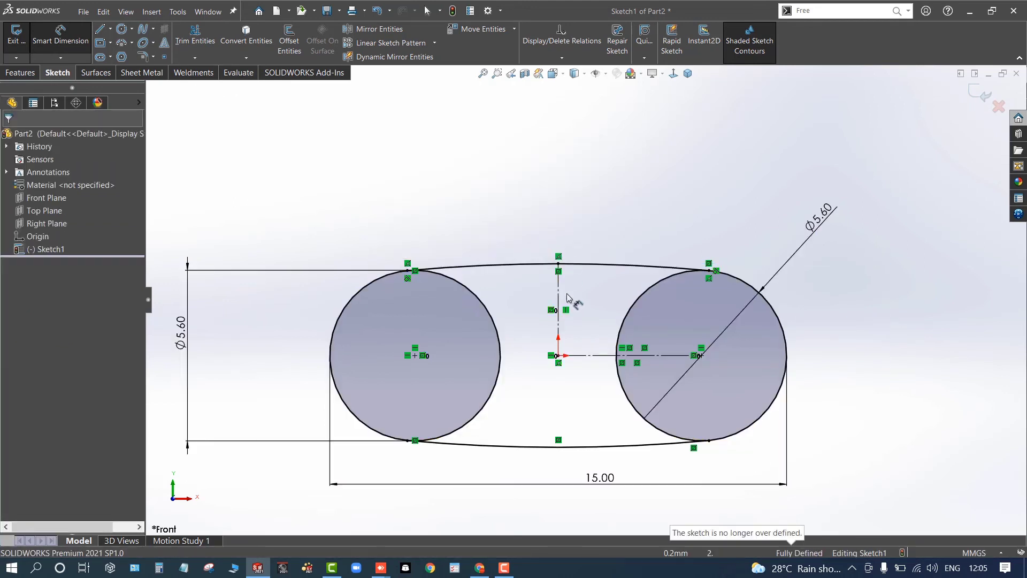
Delete the 15 mm overall width dimension between the two small circles.
left_click(600, 479)
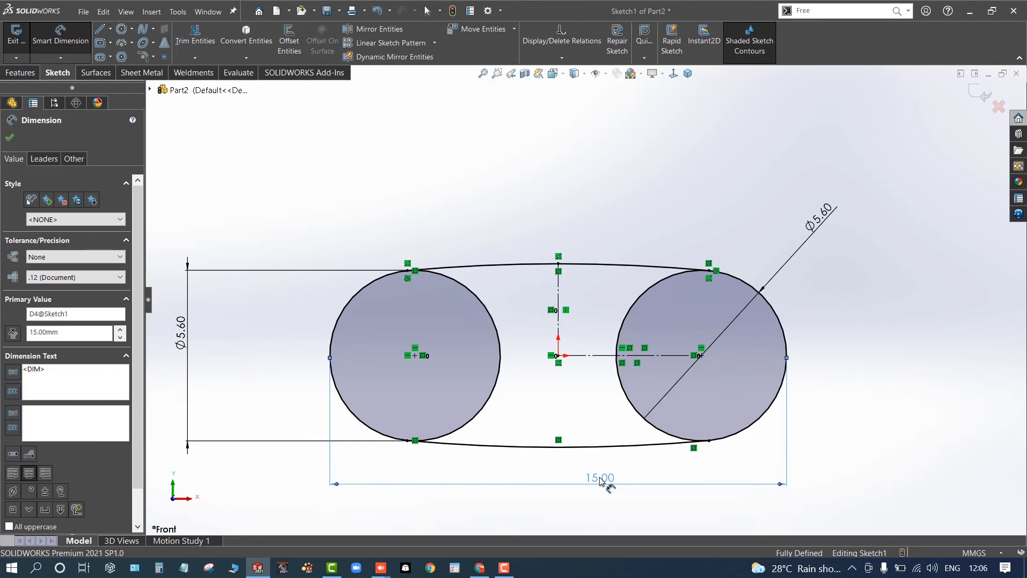
key("Escape")
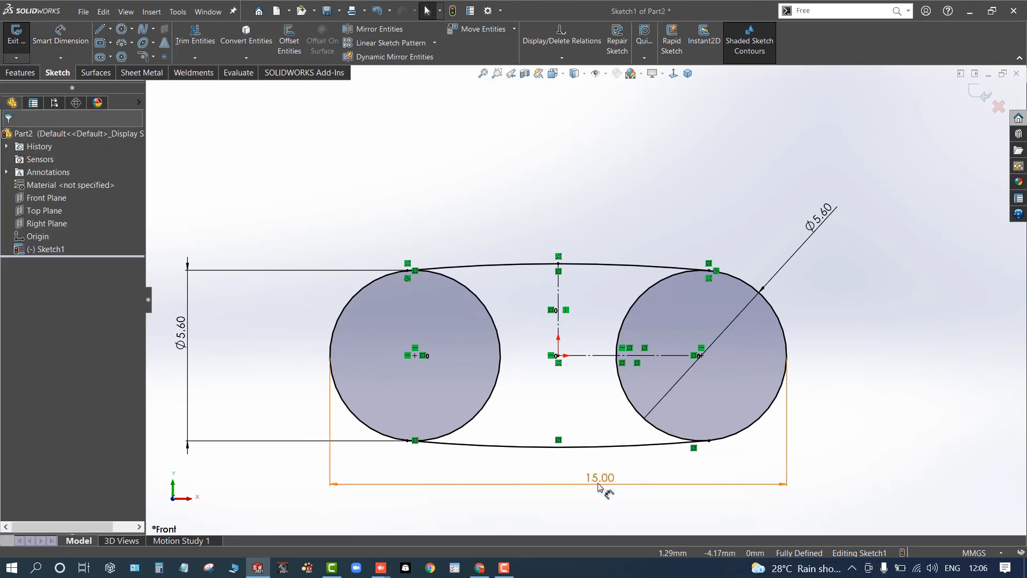
right_click(600, 484)
left_click(623, 418)
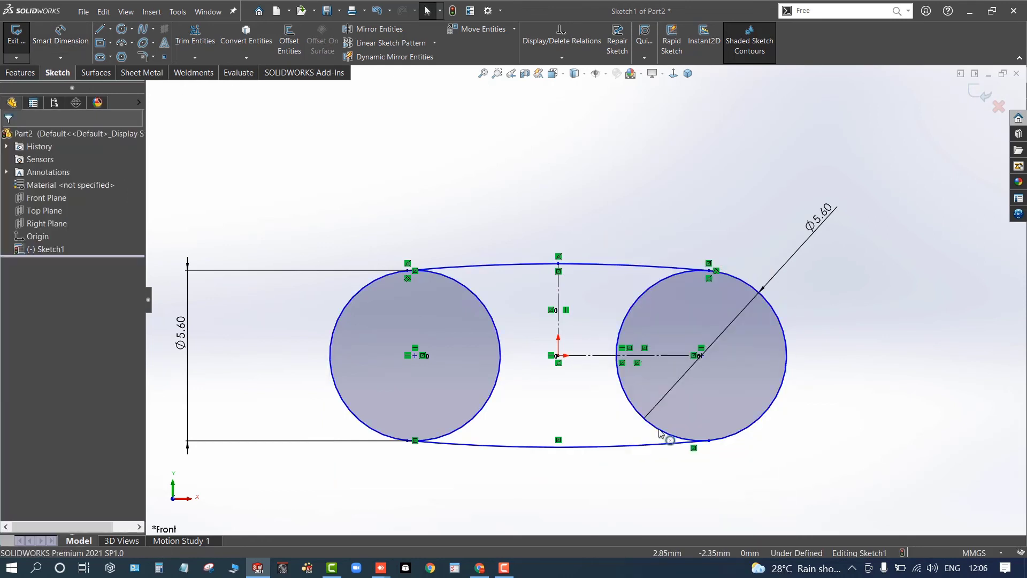
left_click(559, 329)
left_click(519, 310)
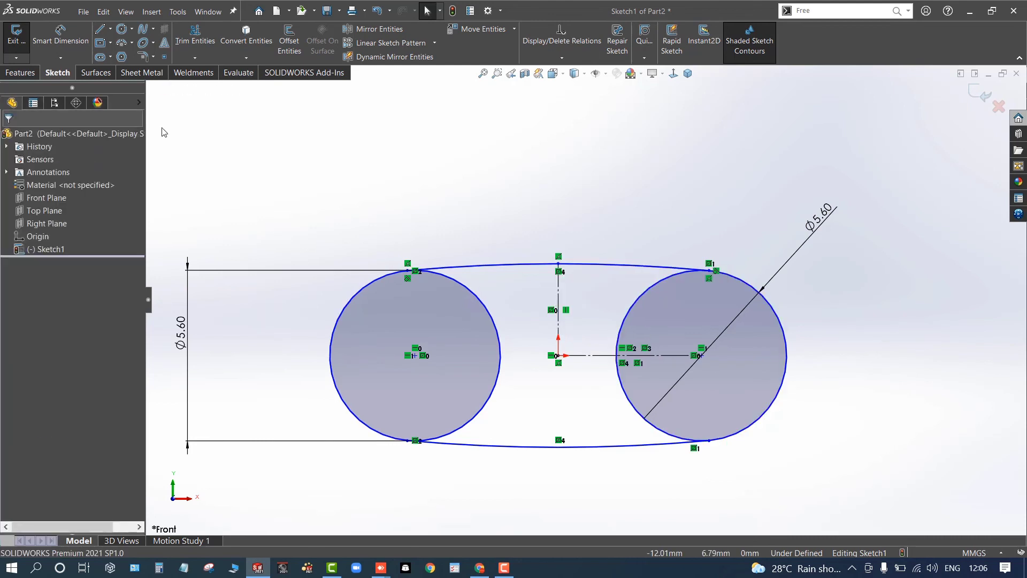
Dimension the vertical construction line's length as 3.5 mm and place the dimension close beside the line.
left_click(59, 33)
left_click(559, 300)
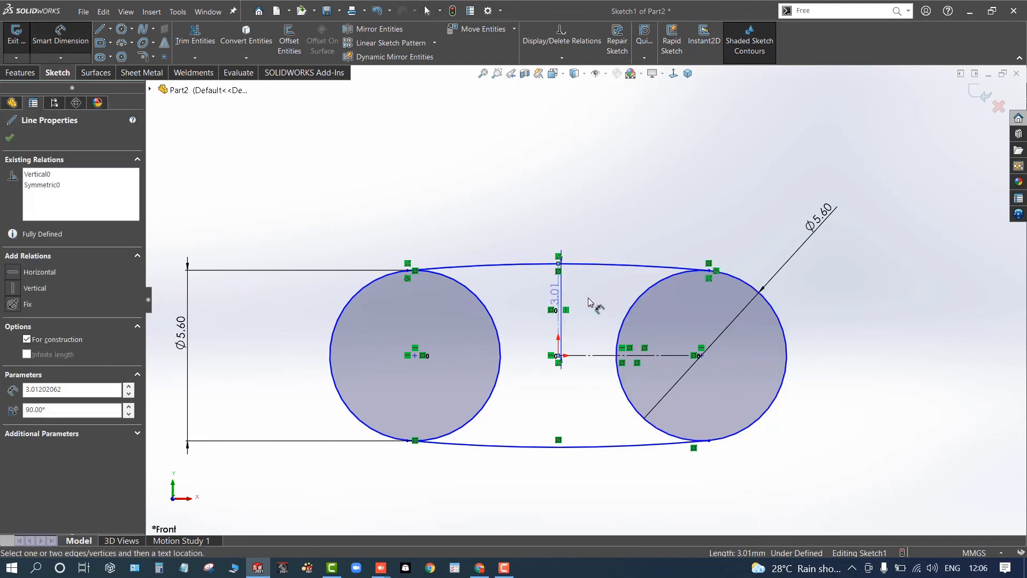
left_click(897, 324)
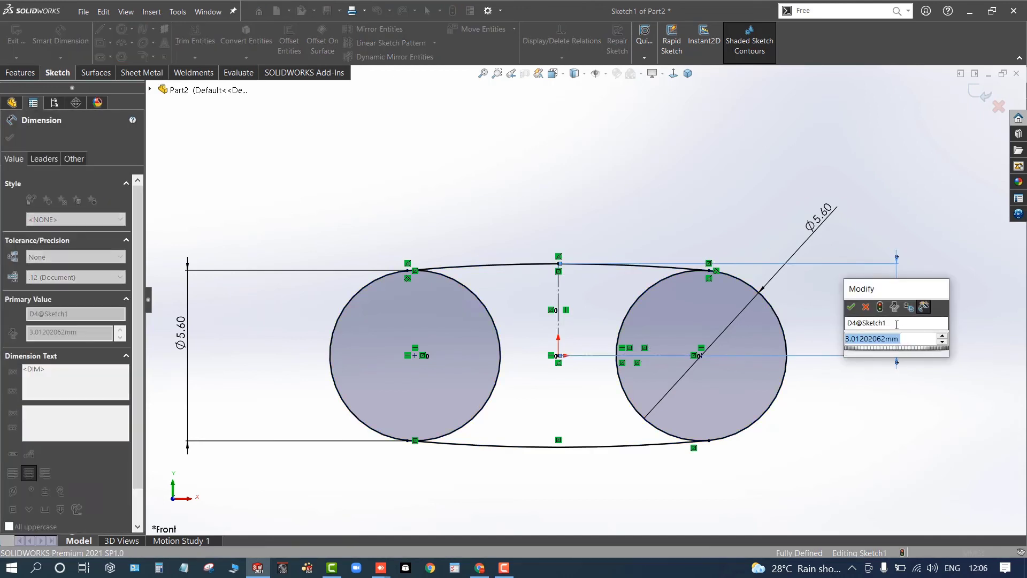
type("3.5")
key("Return")
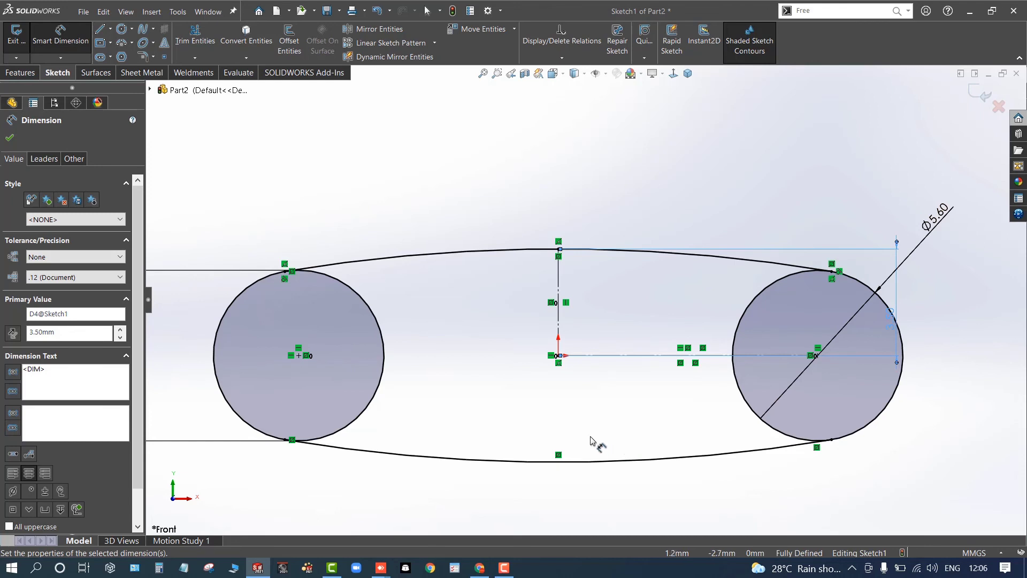
left_click(575, 426)
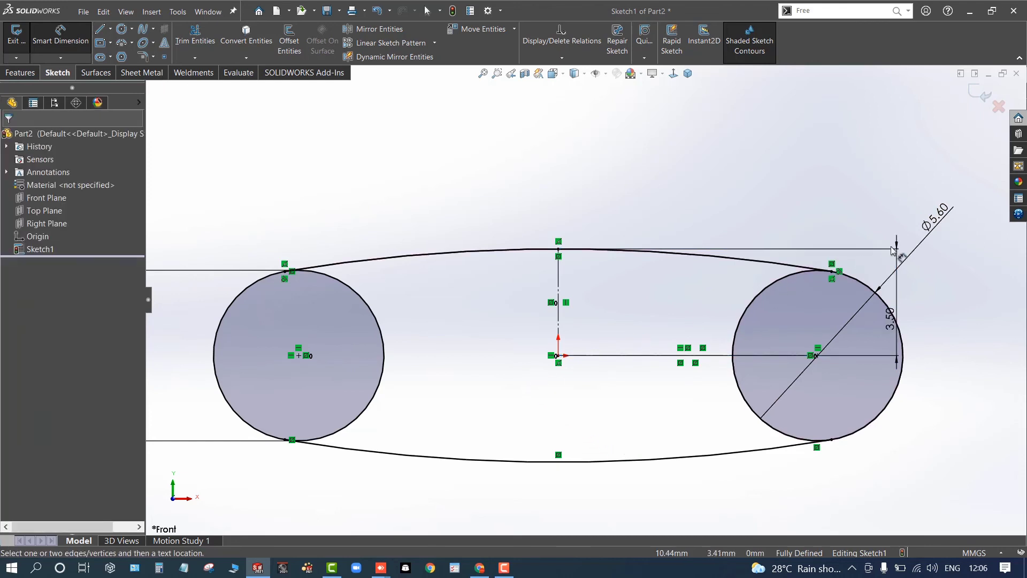
left_click_drag(893, 251, 601, 246)
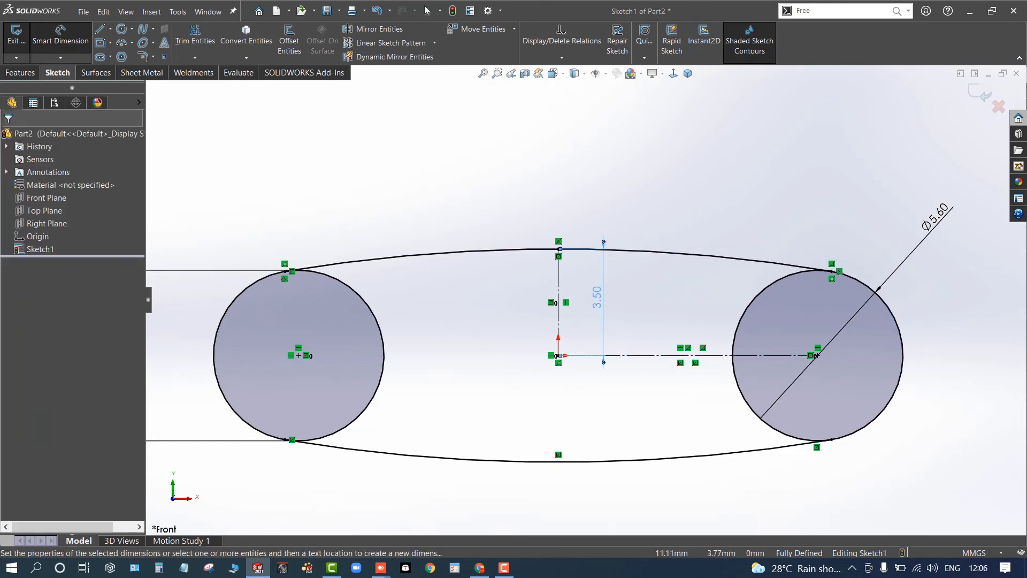
left_click(498, 184)
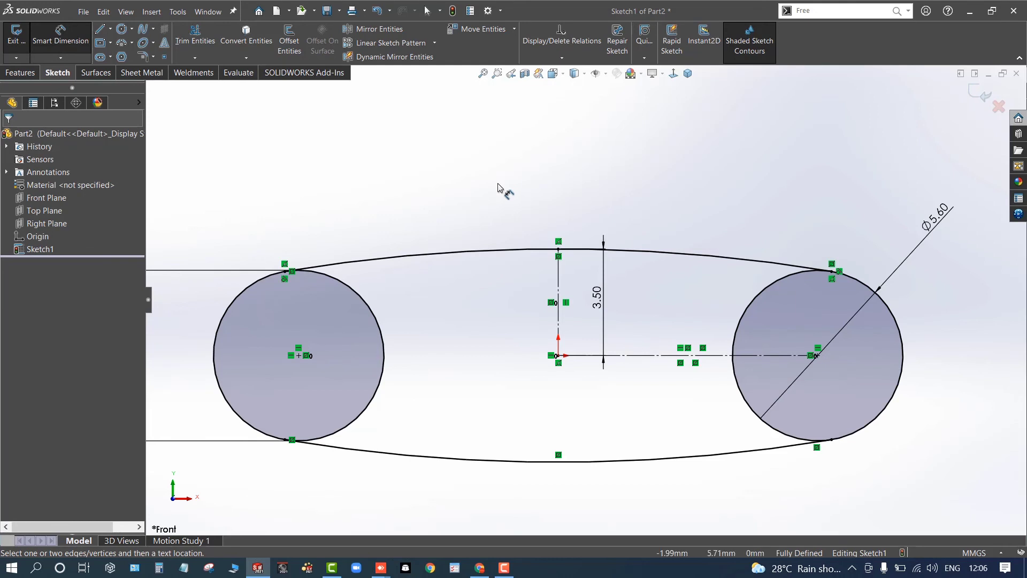
Remove the upper arc and the mirrored lower arc that join the two small circles.
left_click(510, 252)
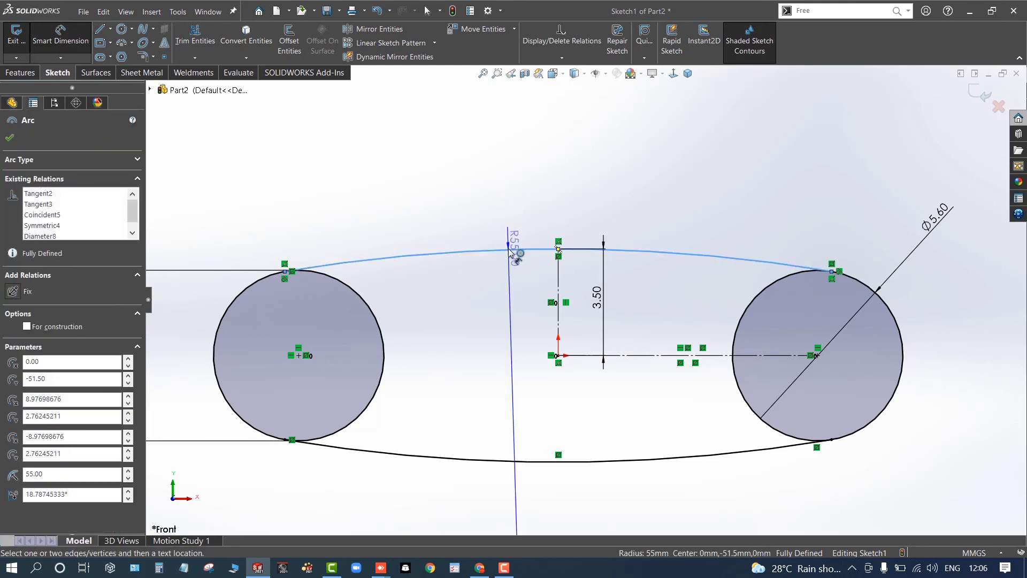
key("Delete")
key("Escape")
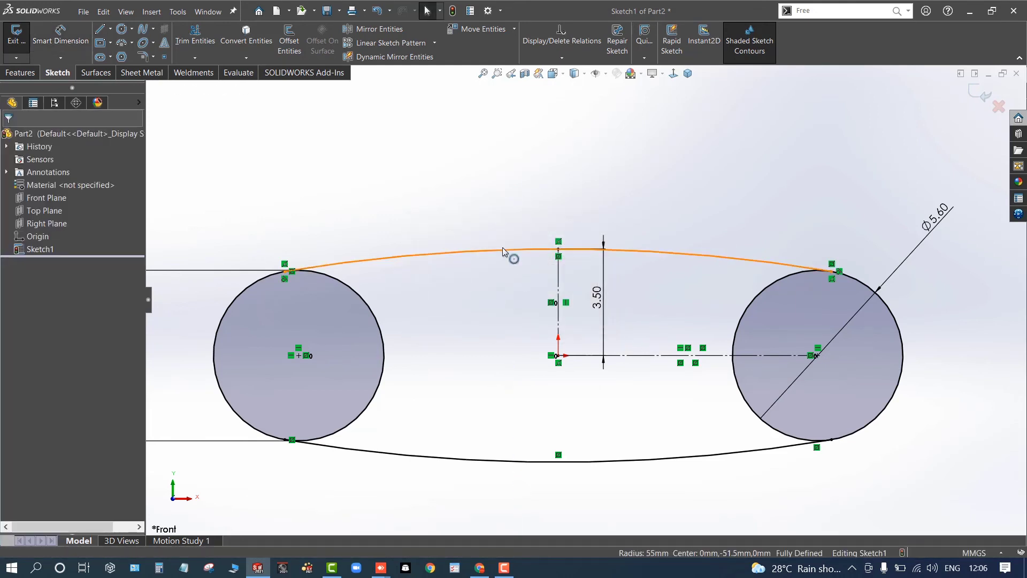
left_click(504, 250)
key("Delete")
key("Return")
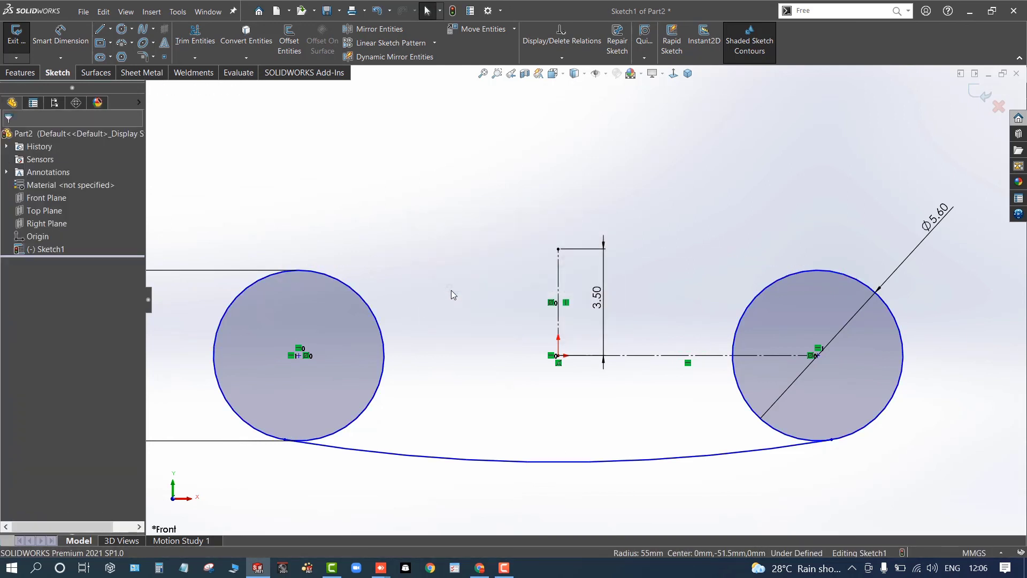
left_click(558, 273)
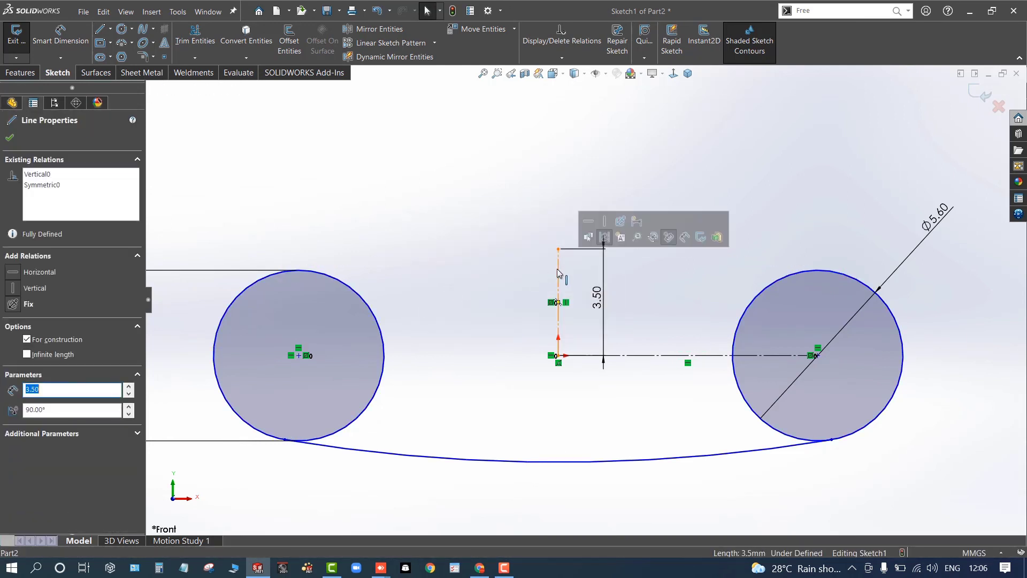
left_click(419, 283)
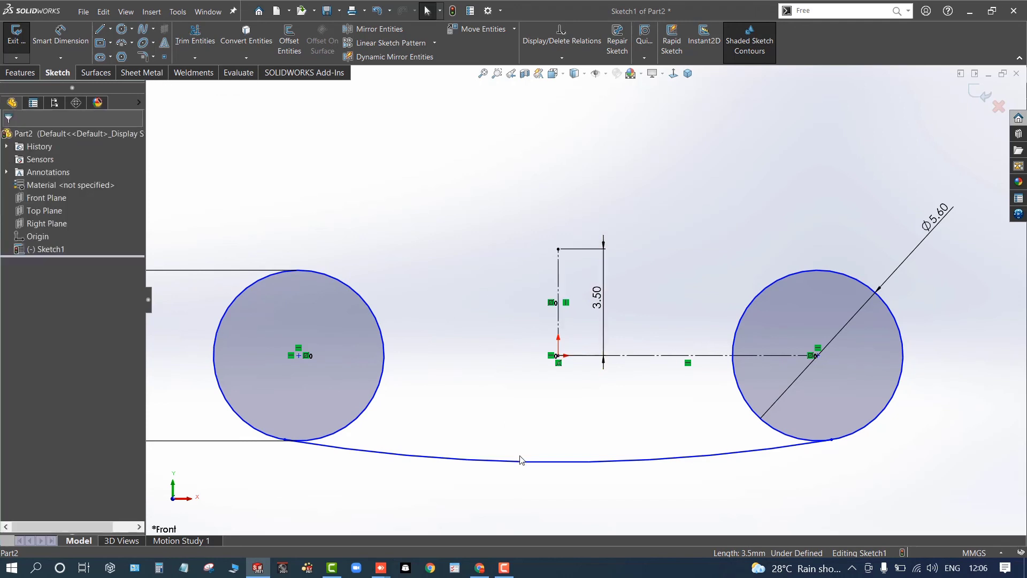
key("t")
left_click_drag(514, 447, 505, 463)
key("f")
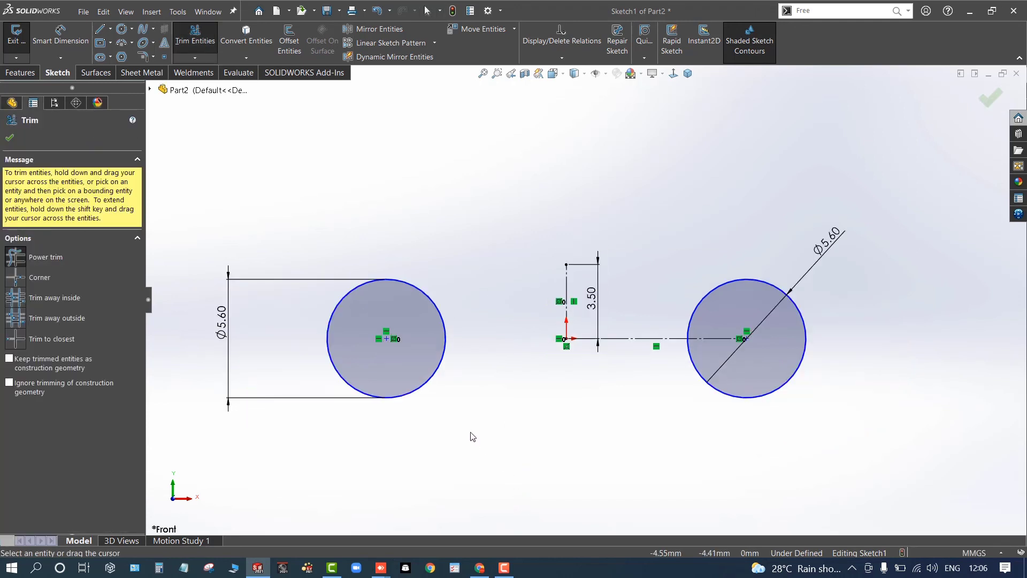
Draw a three-point arc of about 17.5 mm radius from the left circle to the right circle, bulging above the vertical construction line.
left_click(123, 40)
left_click(338, 305)
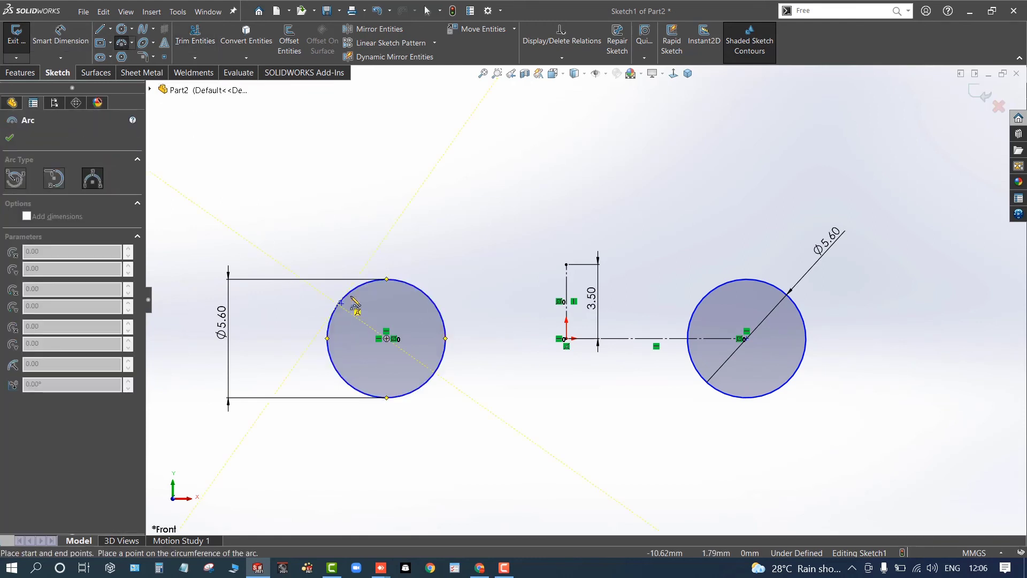
left_click(804, 318)
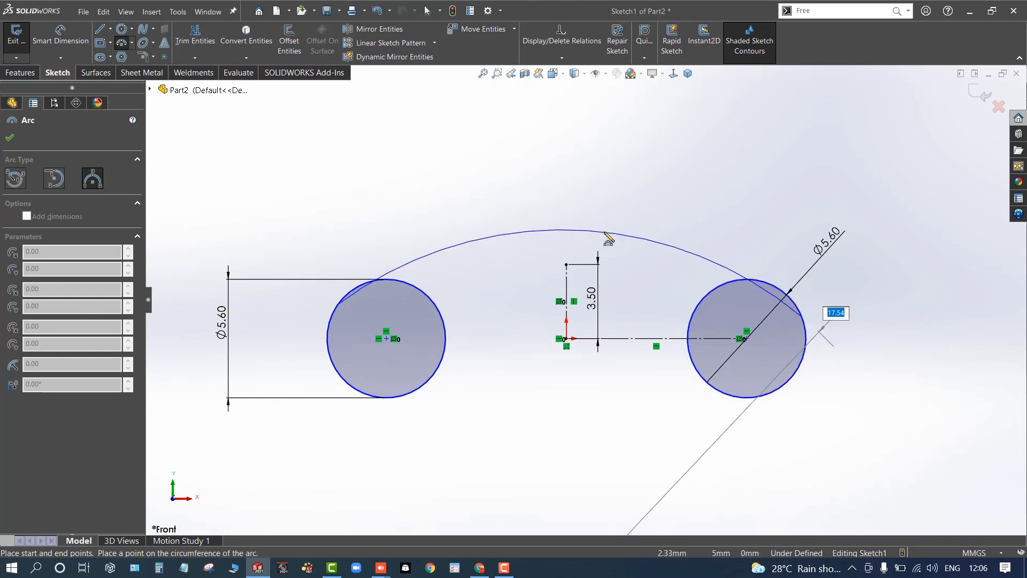
left_click(572, 234)
key("Escape")
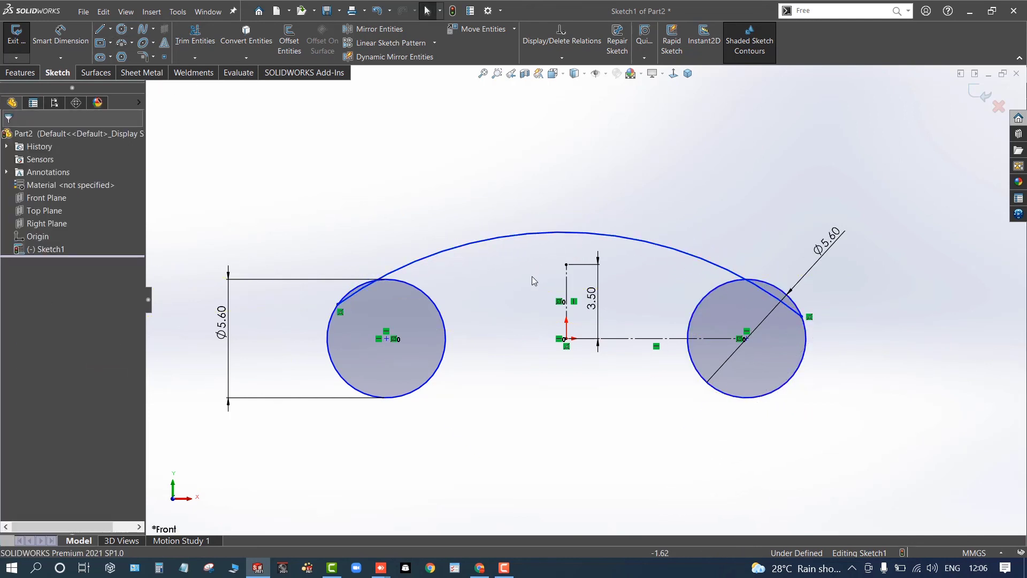
Make the new arc tangent to both the left and the right circle.
left_click(358, 294)
left_click(416, 289, "ctrl")
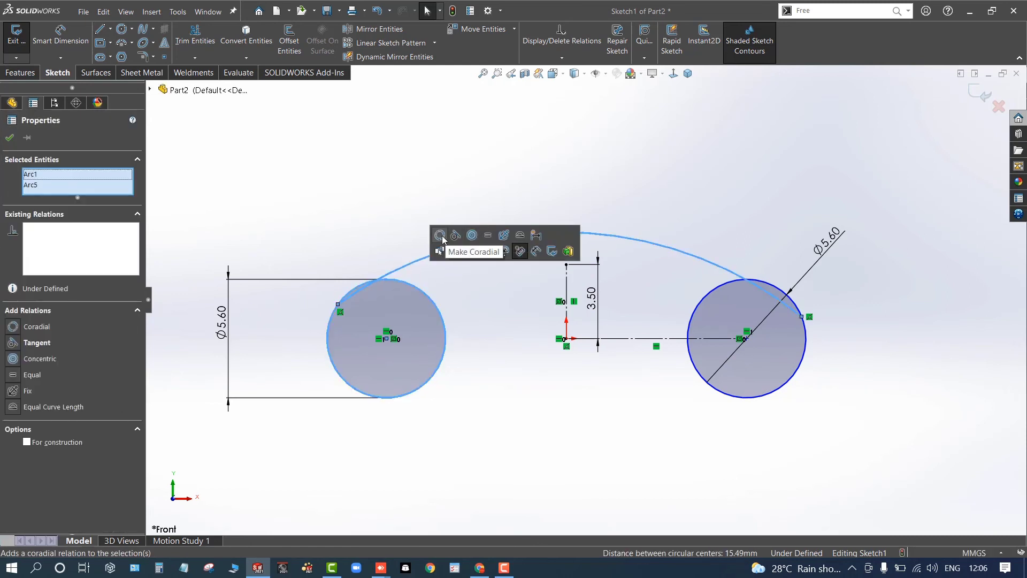
left_click(455, 236)
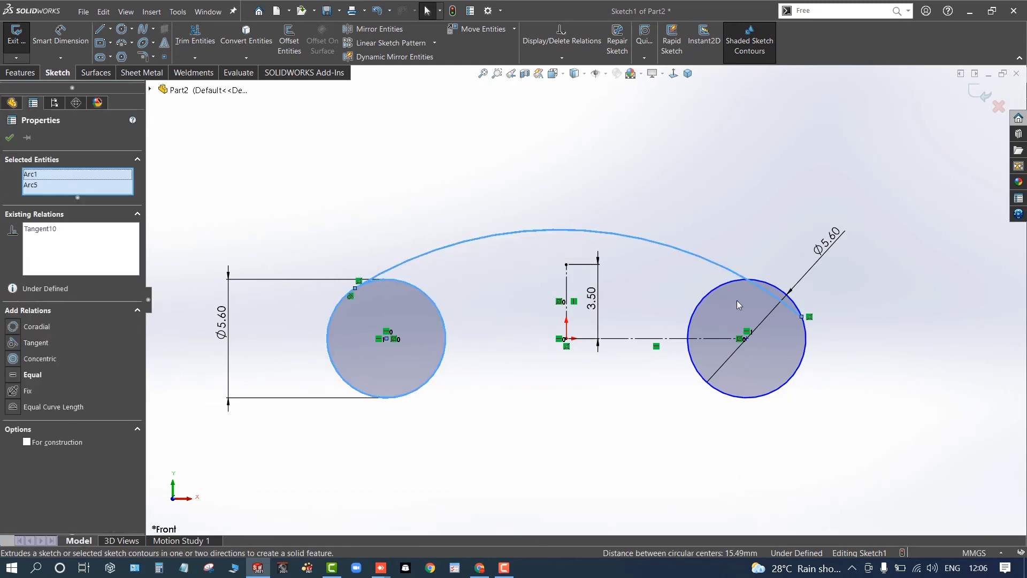
left_click(683, 278)
left_click(711, 291)
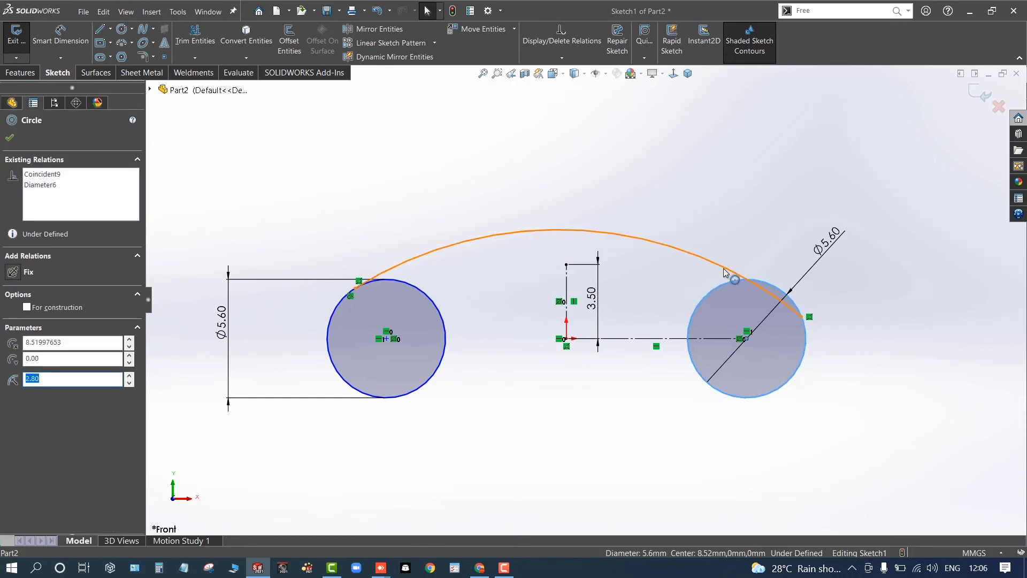
left_click(734, 271, "ctrl")
left_click(770, 220)
left_click(537, 203)
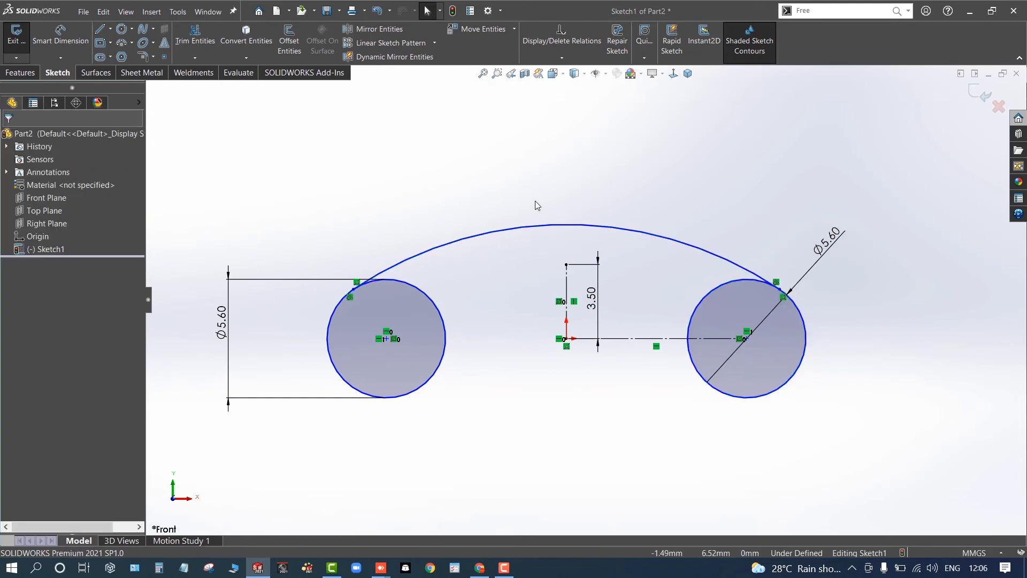
Make the arc coincident with the upper endpoint of the vertical construction line.
scroll(540, 214, "down", 1)
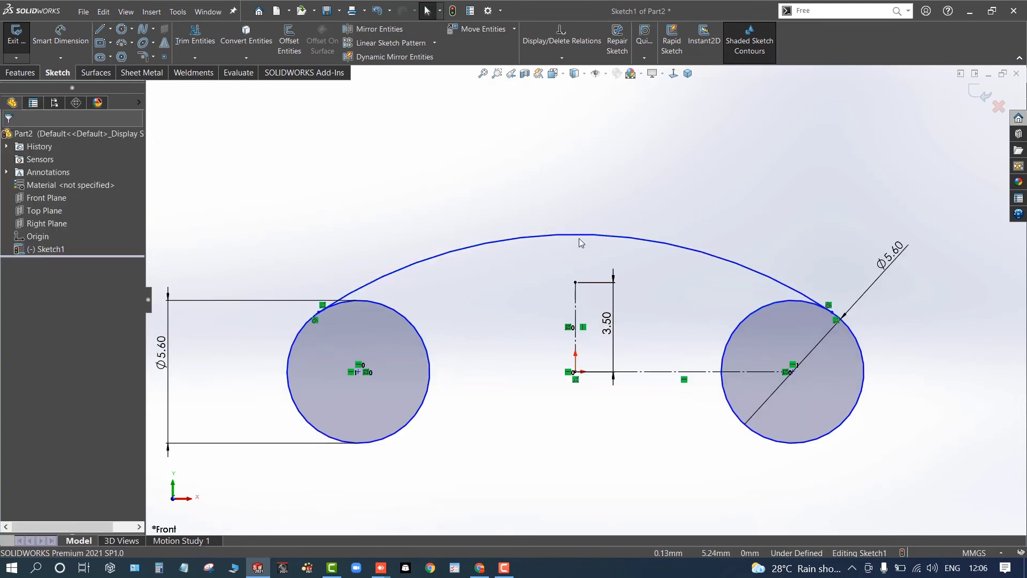
left_click(527, 235)
left_click(575, 283, "ctrl")
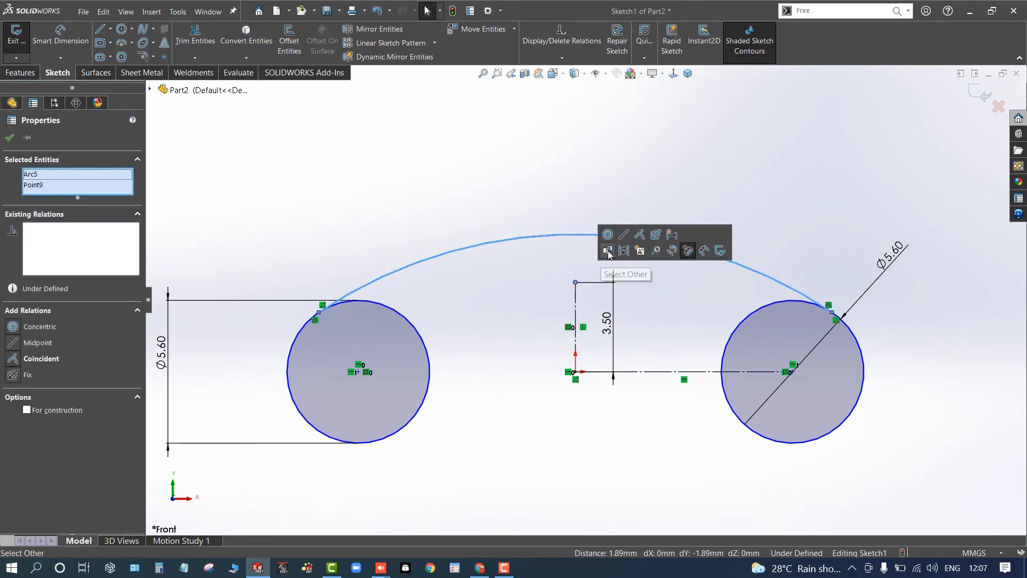
left_click(637, 237)
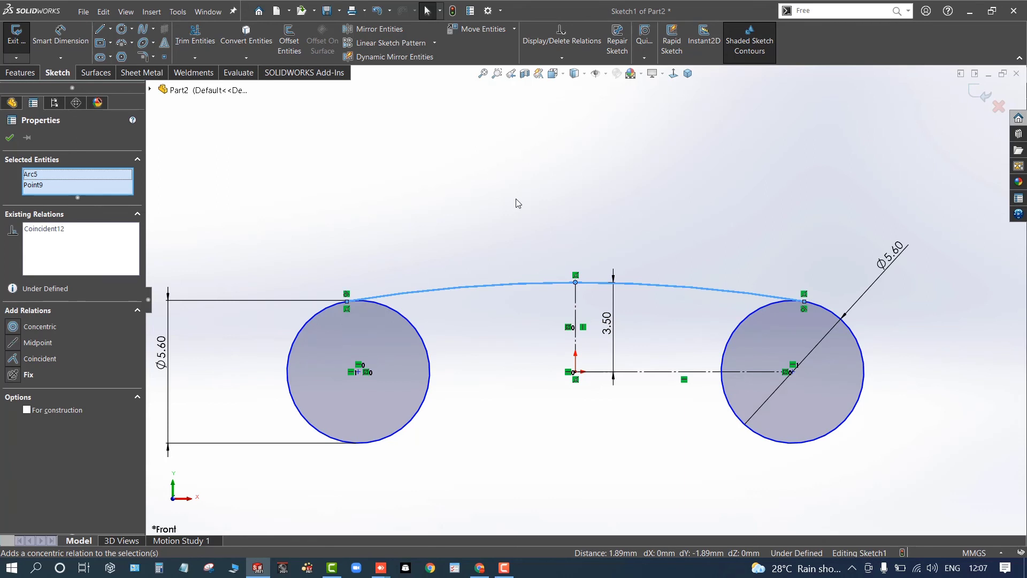
left_click(477, 181)
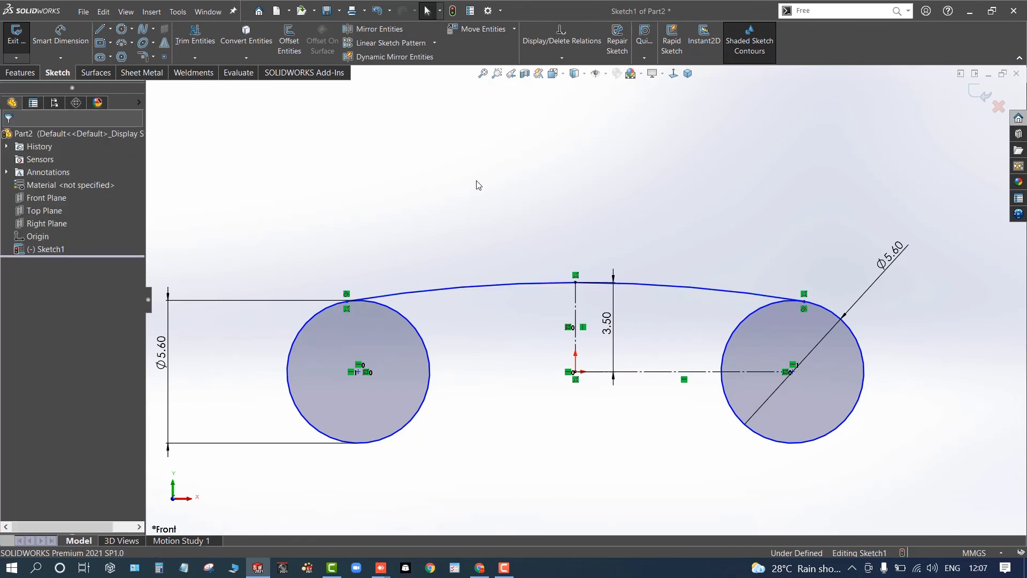
Dimension the overall width between the outer edges of the two circles as 15 mm, placed below them.
key("d")
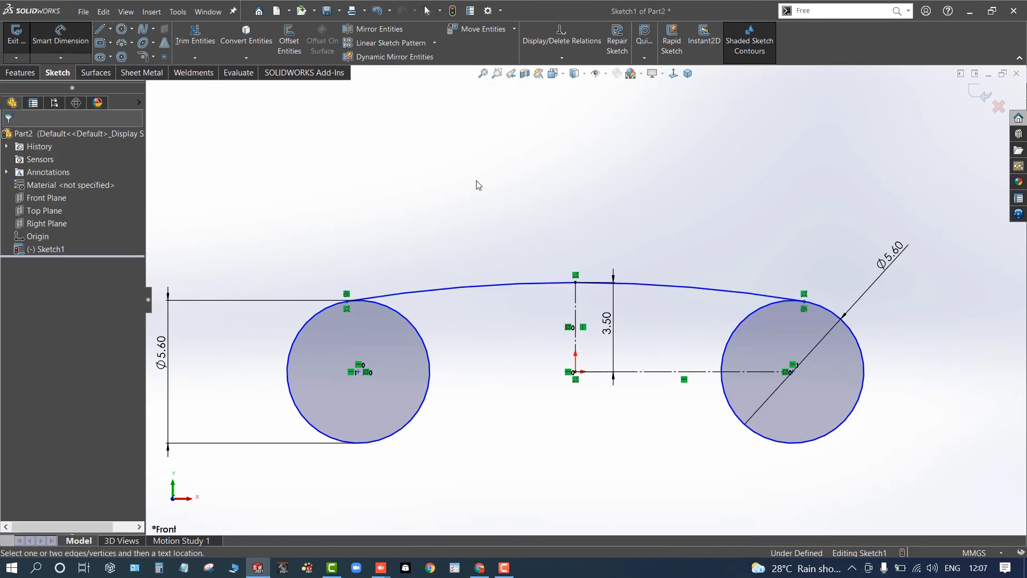
left_click(290, 365)
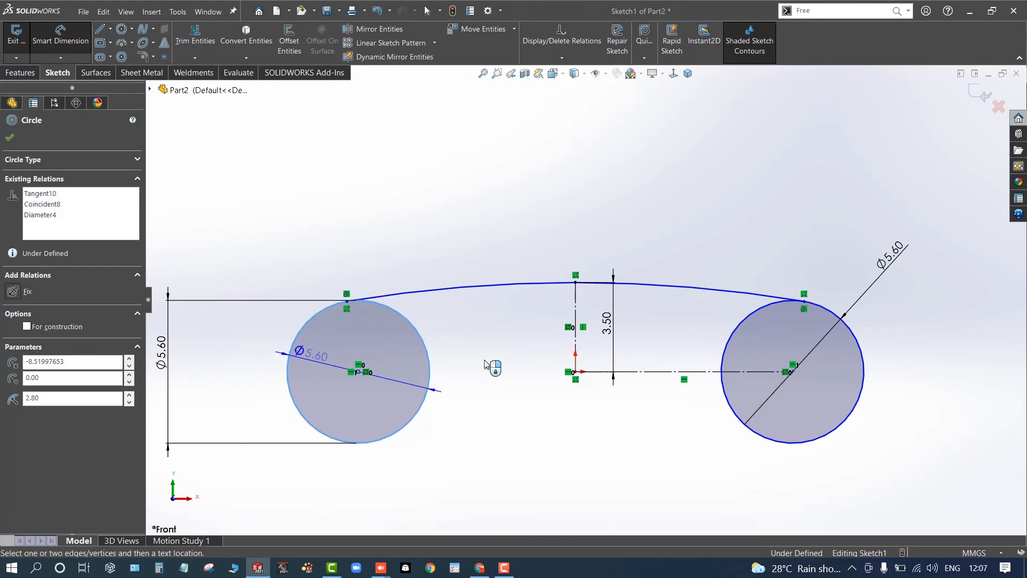
left_click(865, 367)
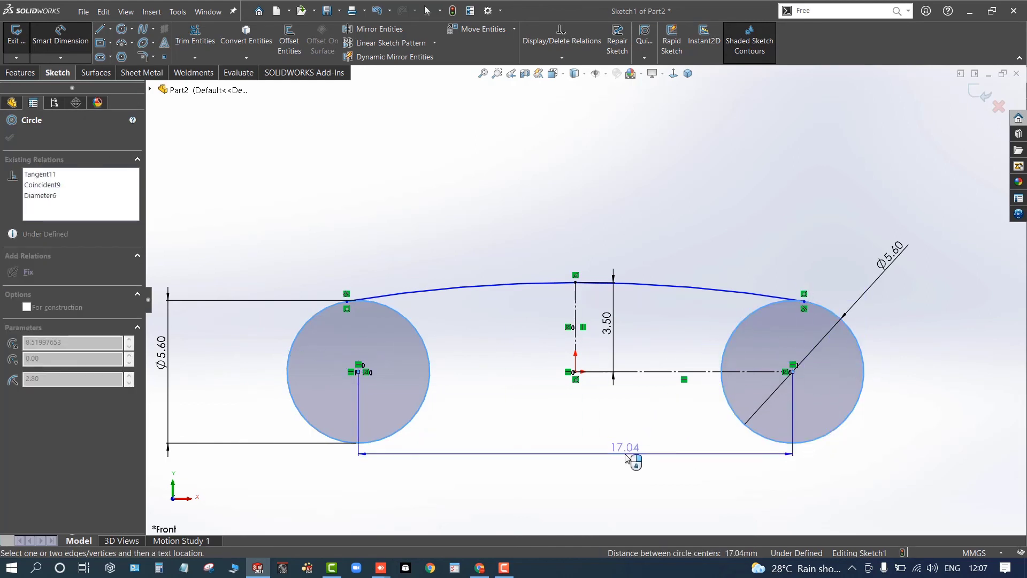
key("Escape")
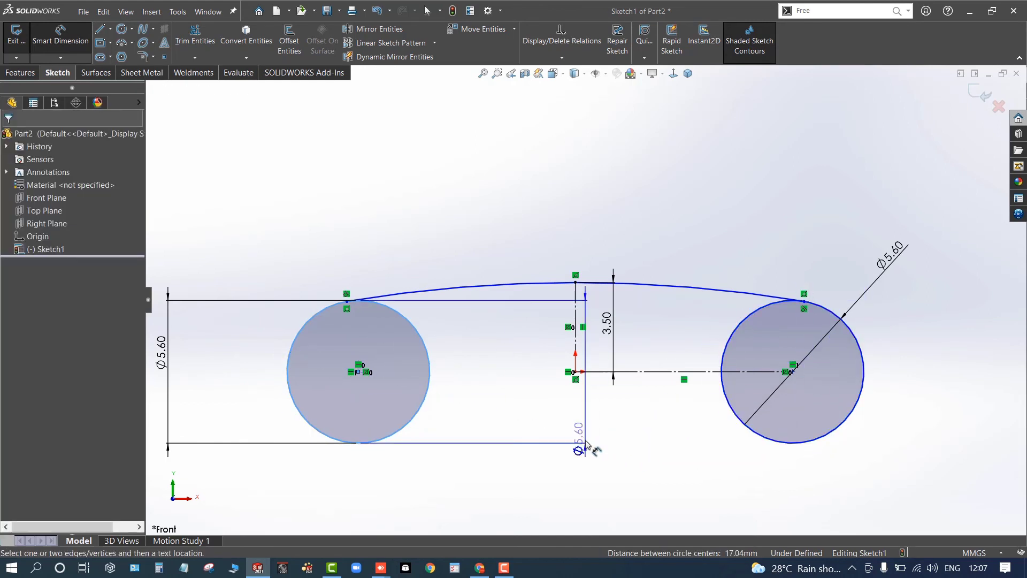
left_click(861, 398)
left_click(609, 469)
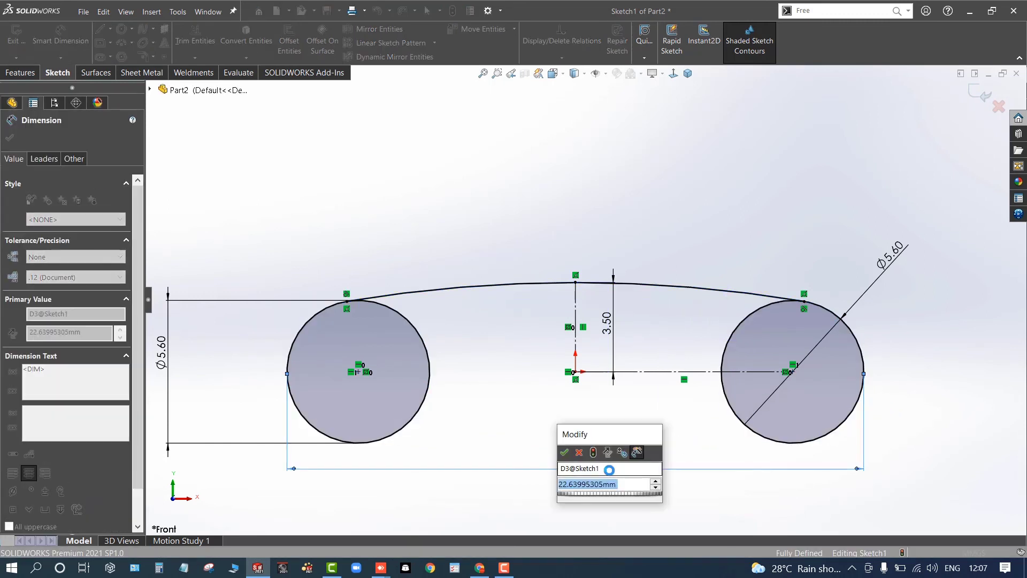
type("15")
key("Return")
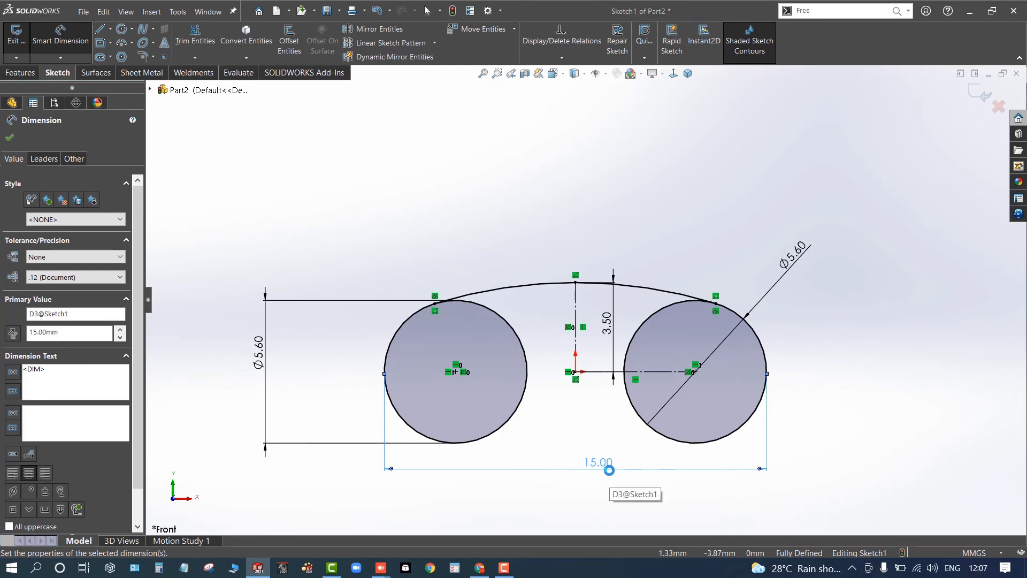
key("Escape")
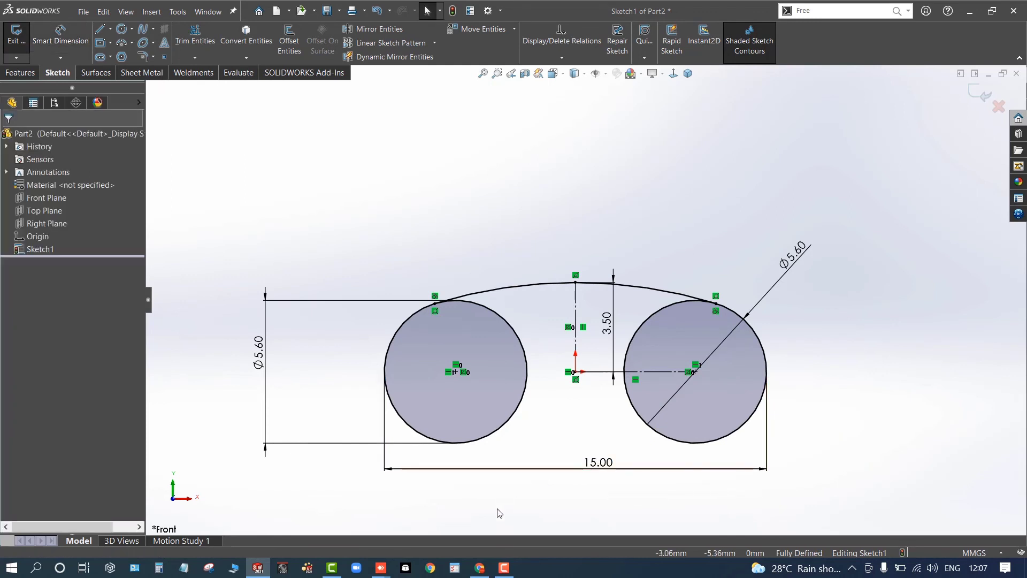
Mirror the upper arc about the horizontal construction line and exit the sketch.
scroll(541, 390, "down", 1)
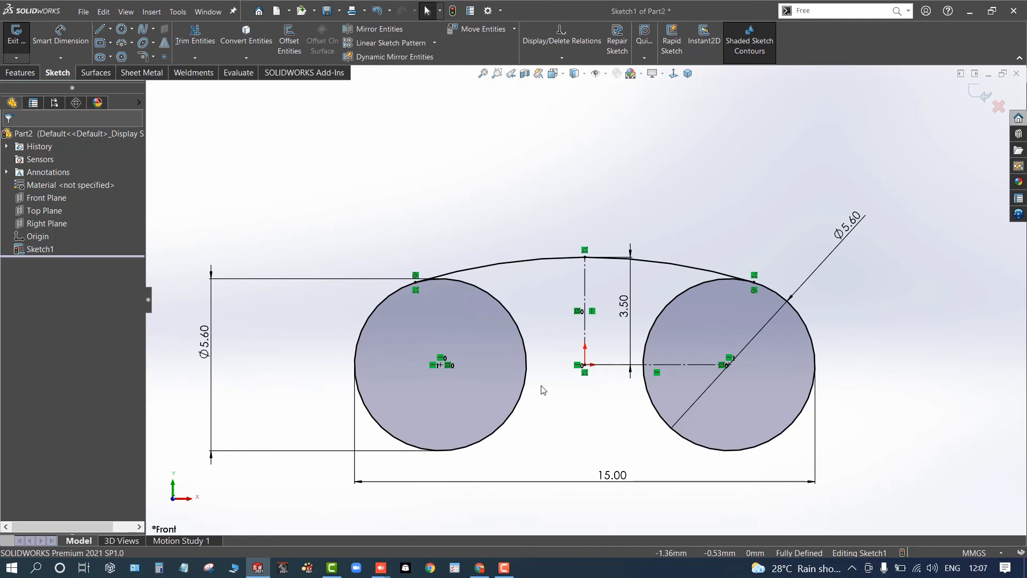
scroll(543, 390, "down", 1)
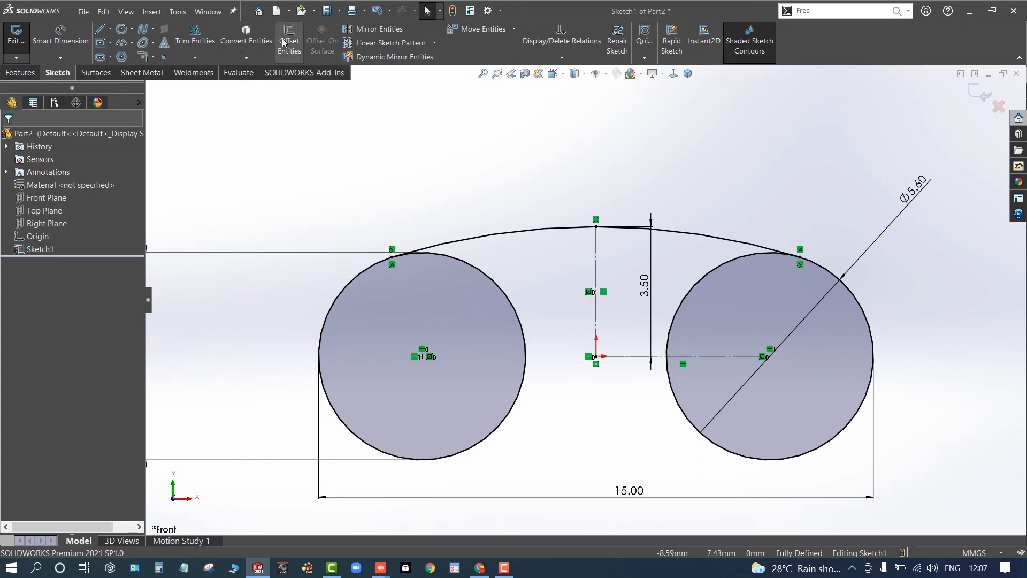
left_click(377, 29)
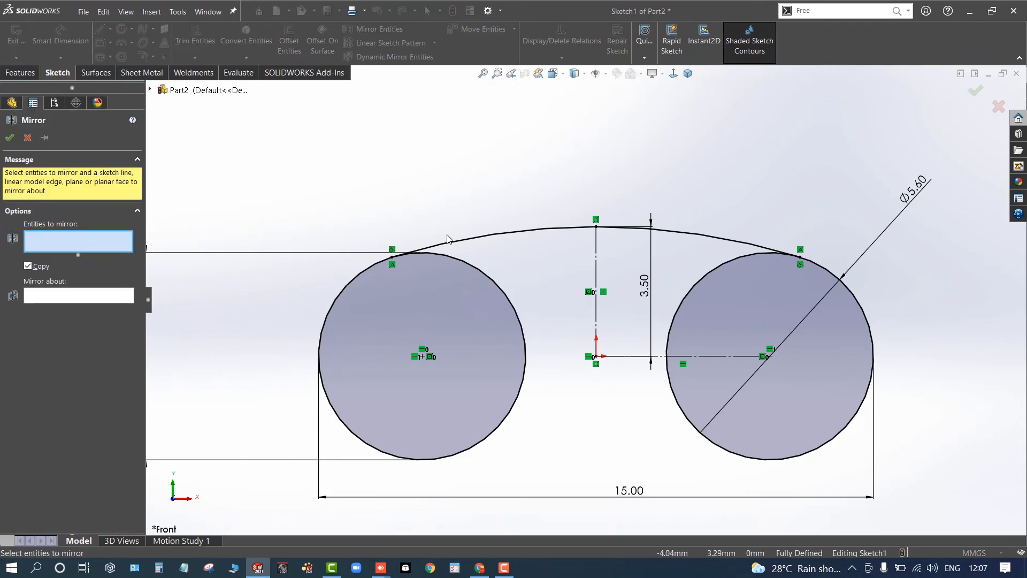
left_click(492, 235)
left_click(91, 293)
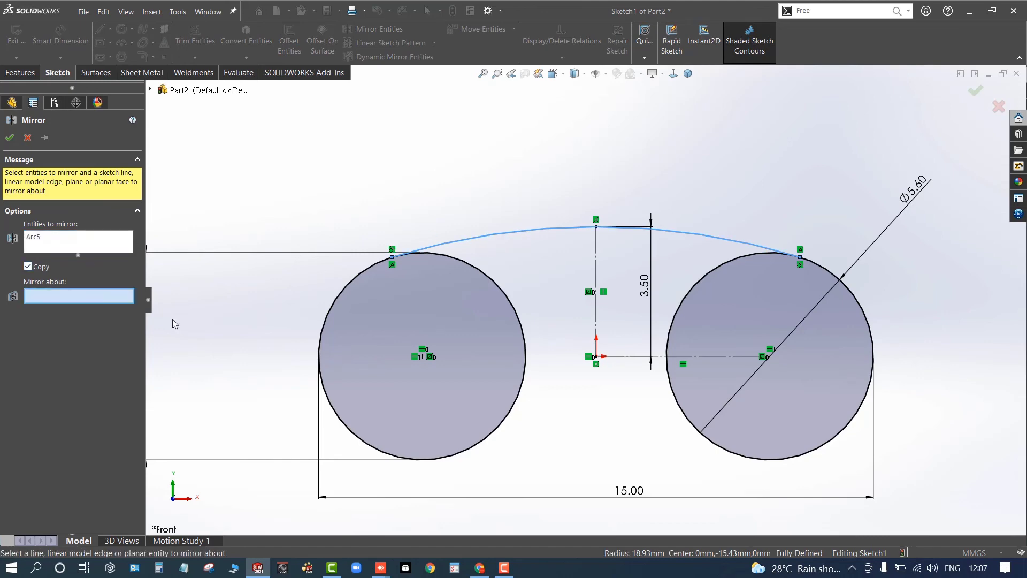
left_click(671, 357)
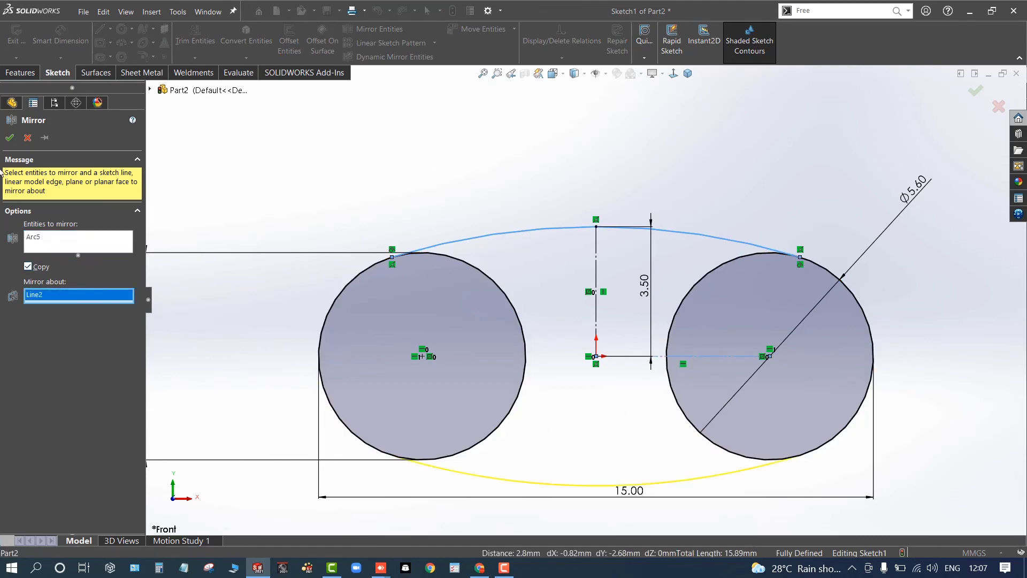
left_click(8, 140)
scroll(453, 195, "up", 2)
mouse_move(453, 196)
middle_mouse_down()
mouse_move(476, 159)
mouse_move(462, 154)
middle_mouse_up()
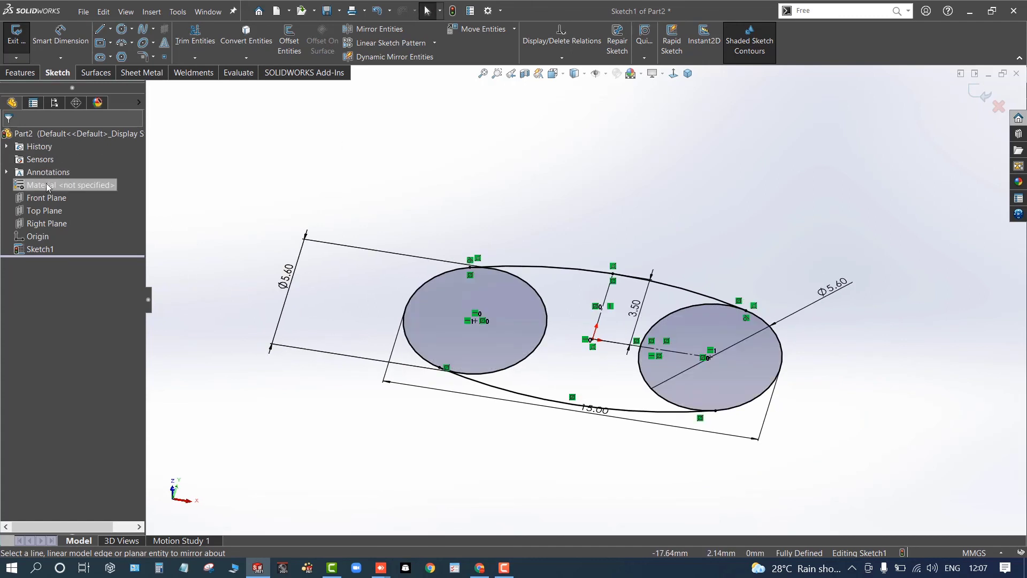
left_click(16, 36)
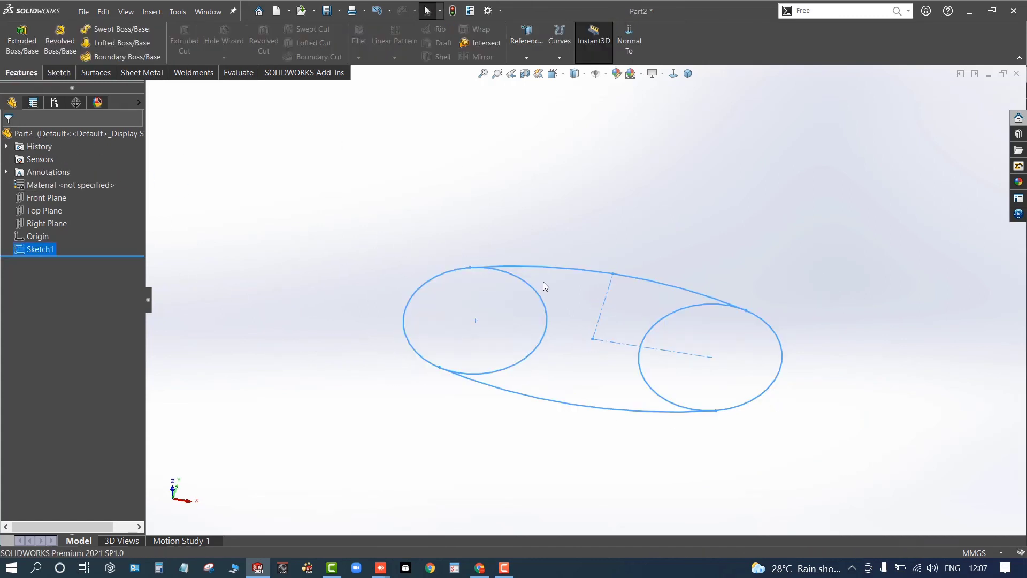
Start a boss extrusion of the profile sketch, using the left circle, the middle region and the right circle as contours.
left_click(547, 268)
left_click(334, 199)
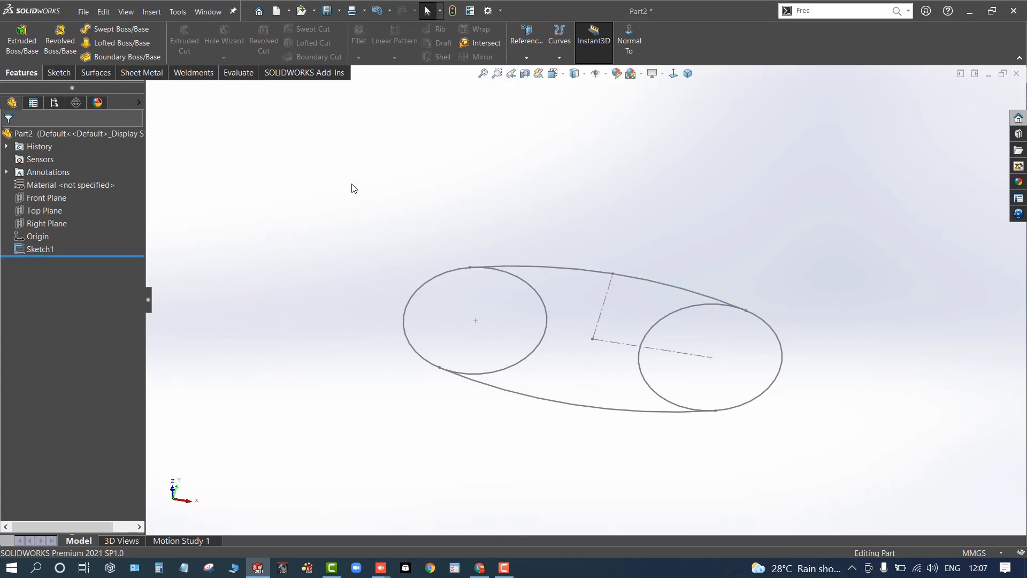
left_click(22, 41)
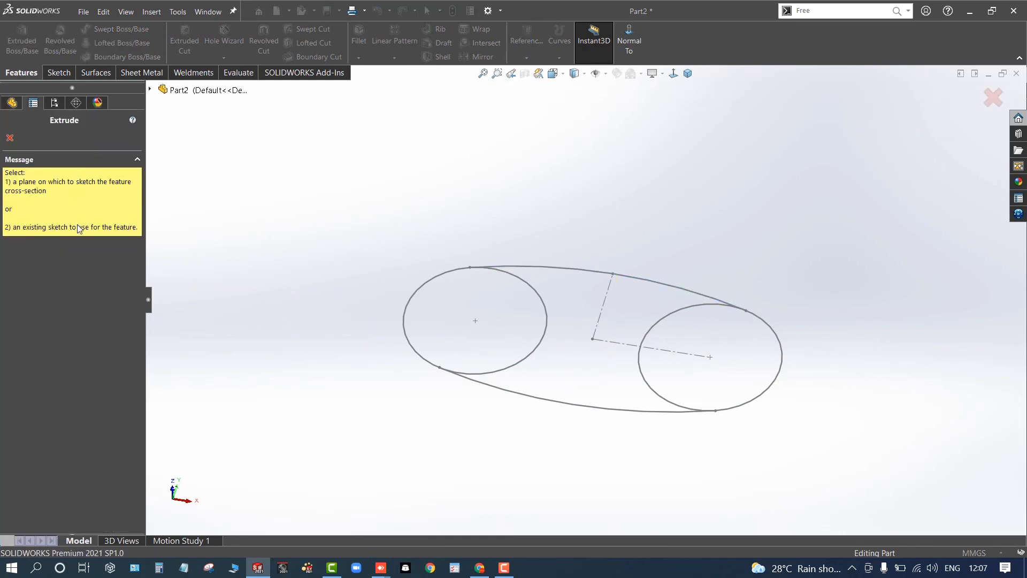
left_click(435, 289)
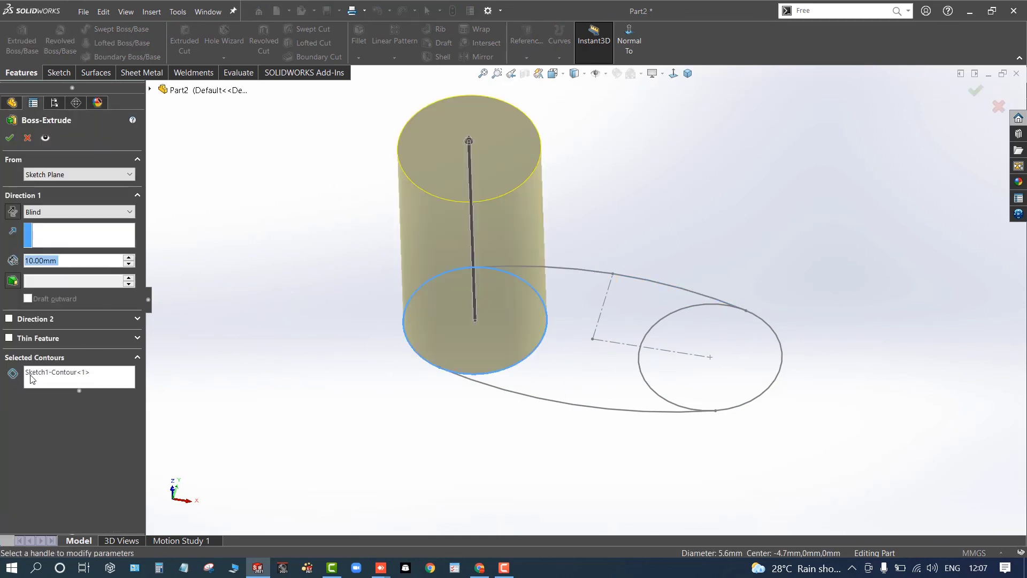
left_click(599, 358)
left_click(738, 370)
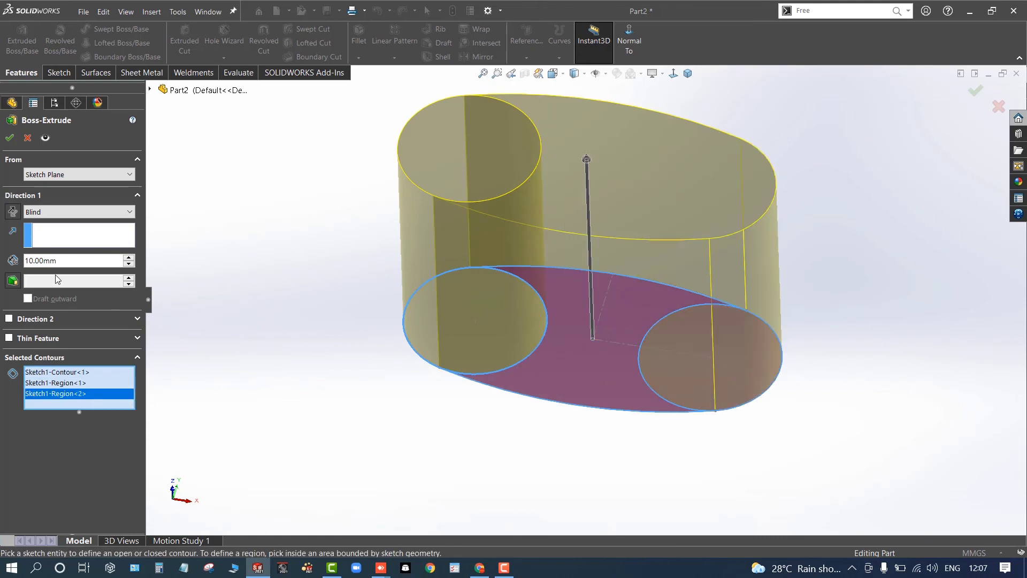
Extrude the selected contours 6 mm using the Mid Plane end condition.
left_click(50, 209)
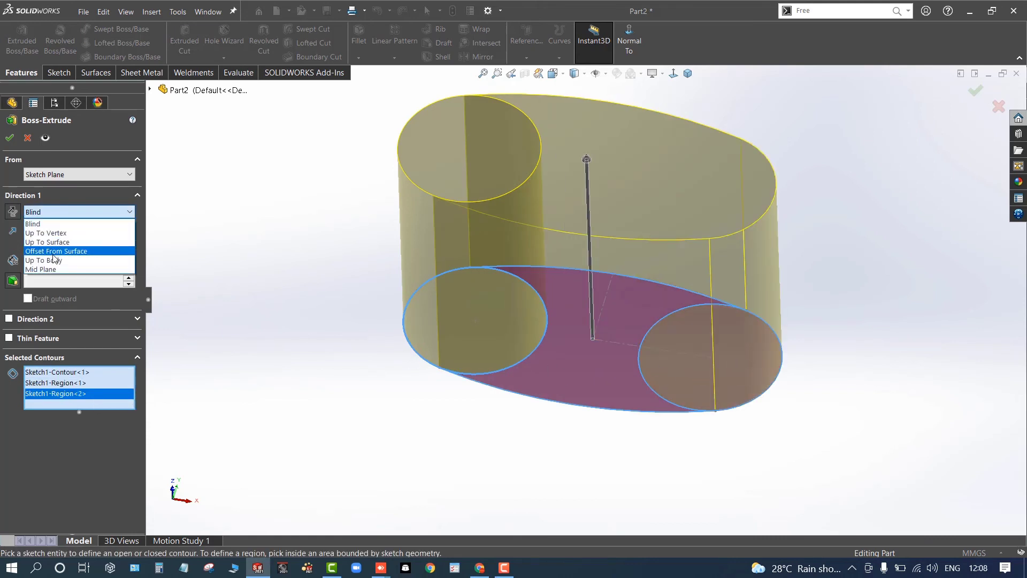
left_click(62, 269)
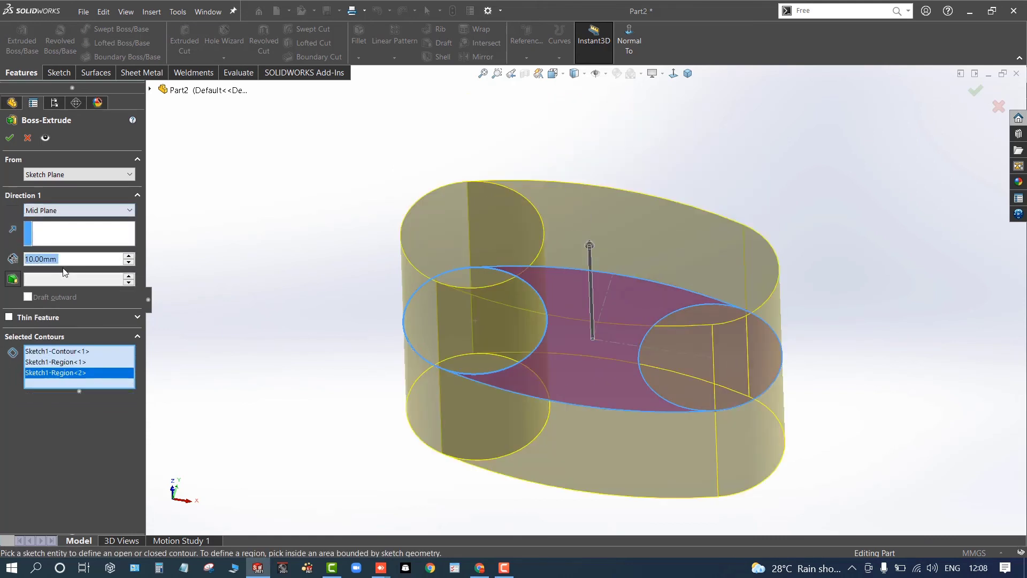
type("6")
key("Return")
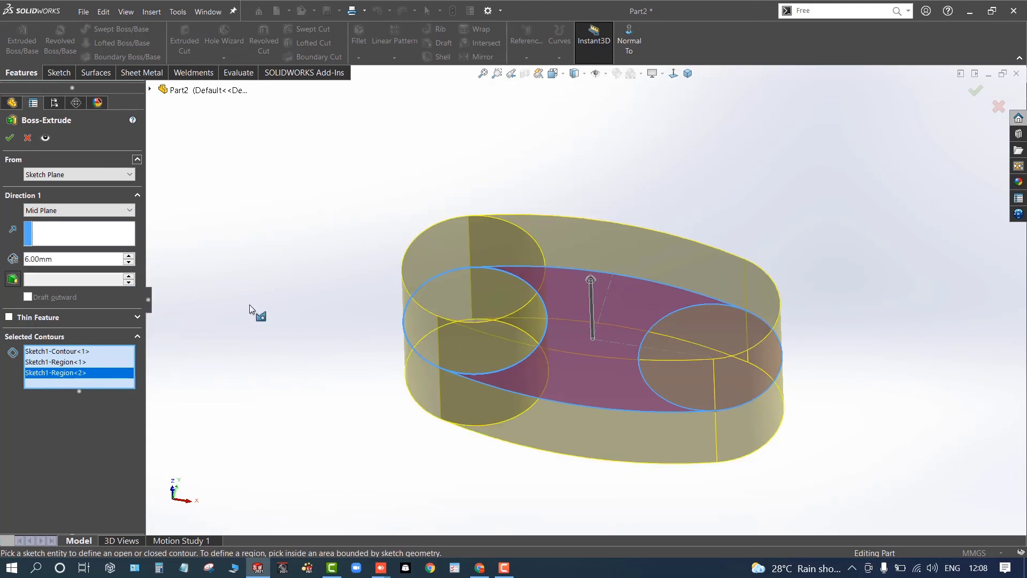
middle_click_drag(250, 304, 284, 195)
left_click(9, 139)
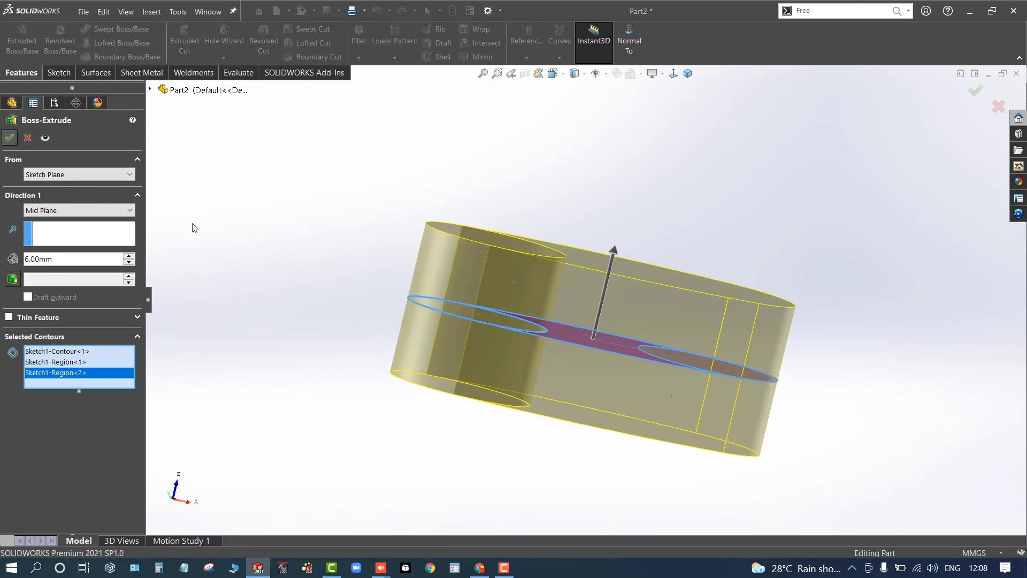
mouse_move(287, 284)
middle_mouse_down()
mouse_move(257, 195)
mouse_move(239, 268)
mouse_move(280, 293)
mouse_move(284, 282)
middle_mouse_up()
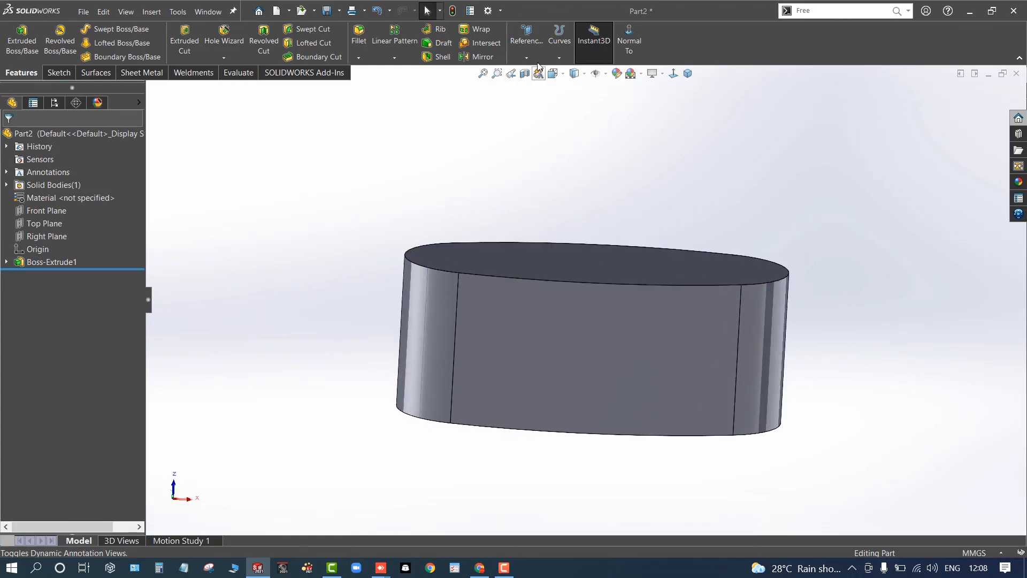
Create a reference plane offset 1.4 mm from the body's upper face, flipped so it lies inside the body.
left_click(526, 43)
left_click(535, 71)
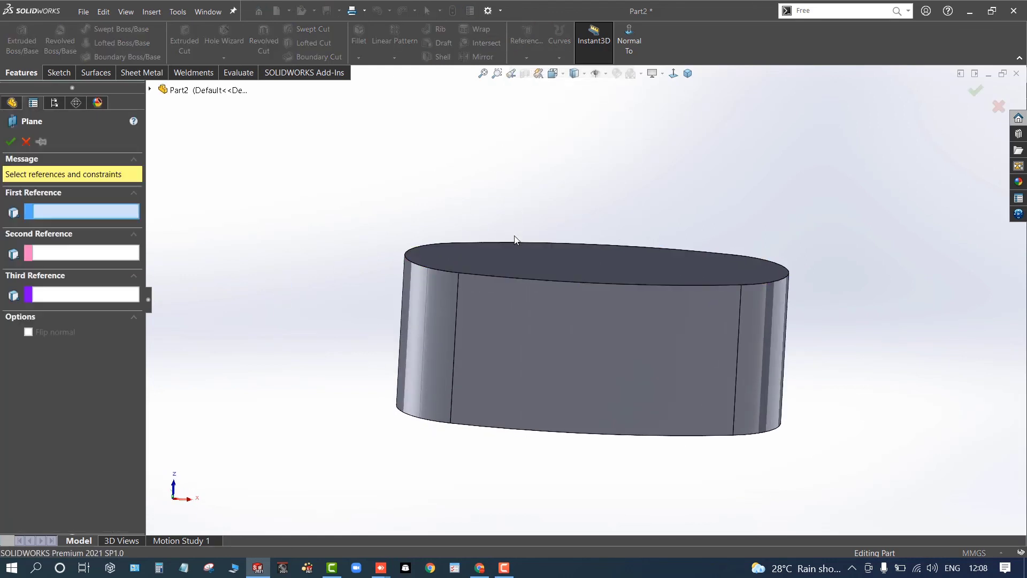
left_click(519, 259)
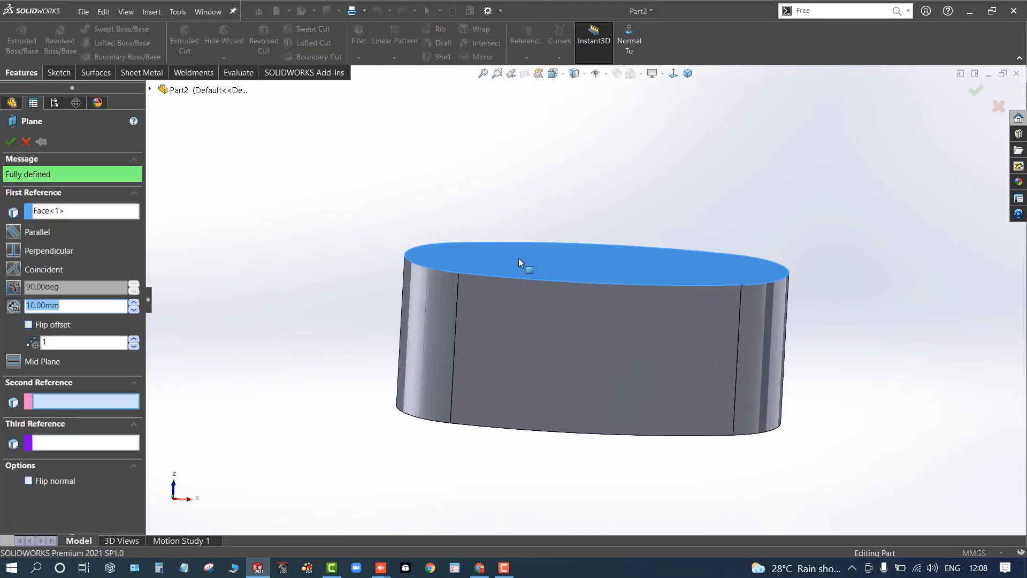
left_click(29, 325)
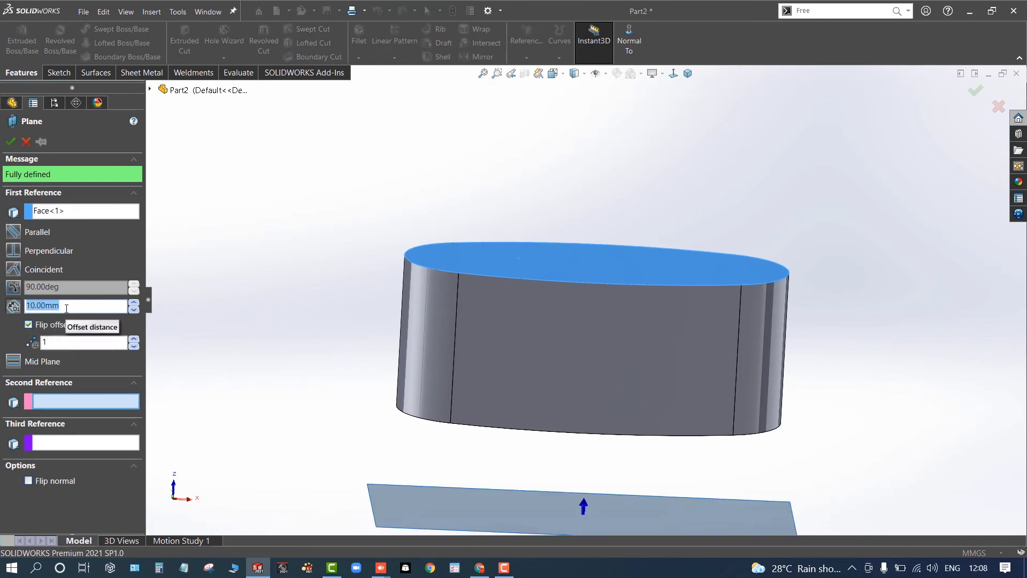
type("1.4")
key("Return")
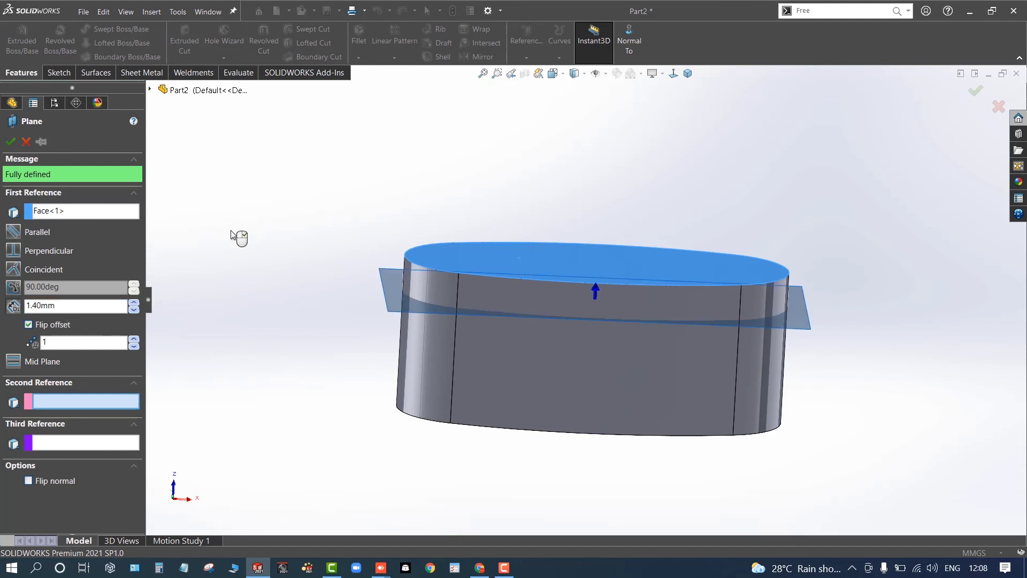
left_click(10, 141)
Sketch a center rectangle about 10.2 mm high on the new offset plane, centred on the origin and enclosing the body, and exit the sketch.
left_click(417, 270)
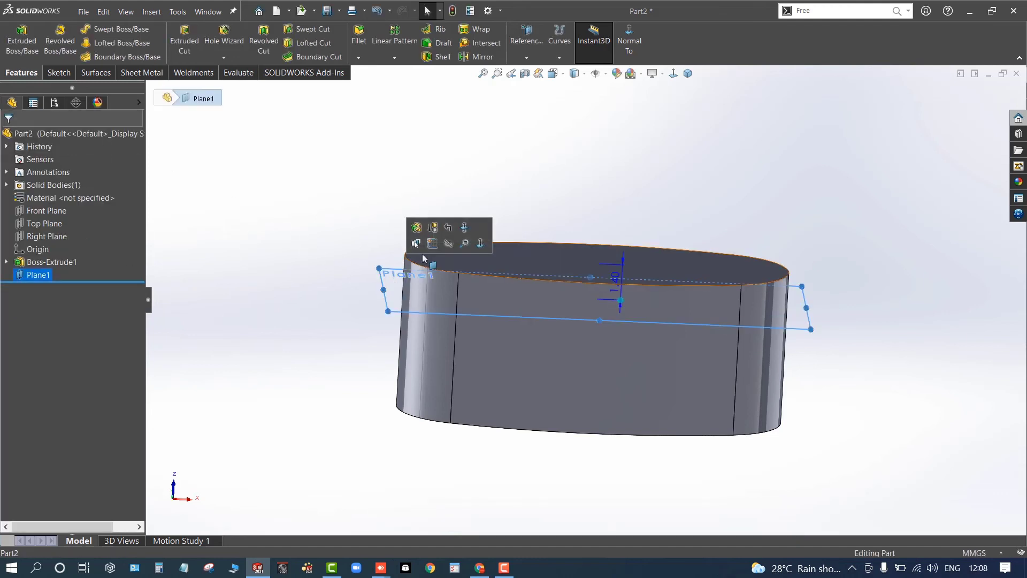
left_click(432, 242)
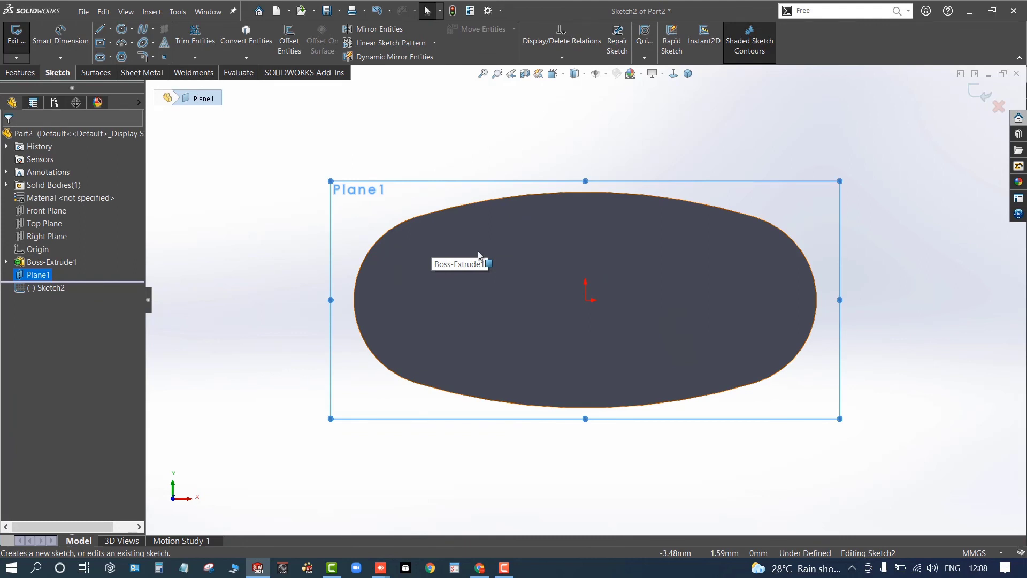
left_click(102, 43)
left_click(585, 300)
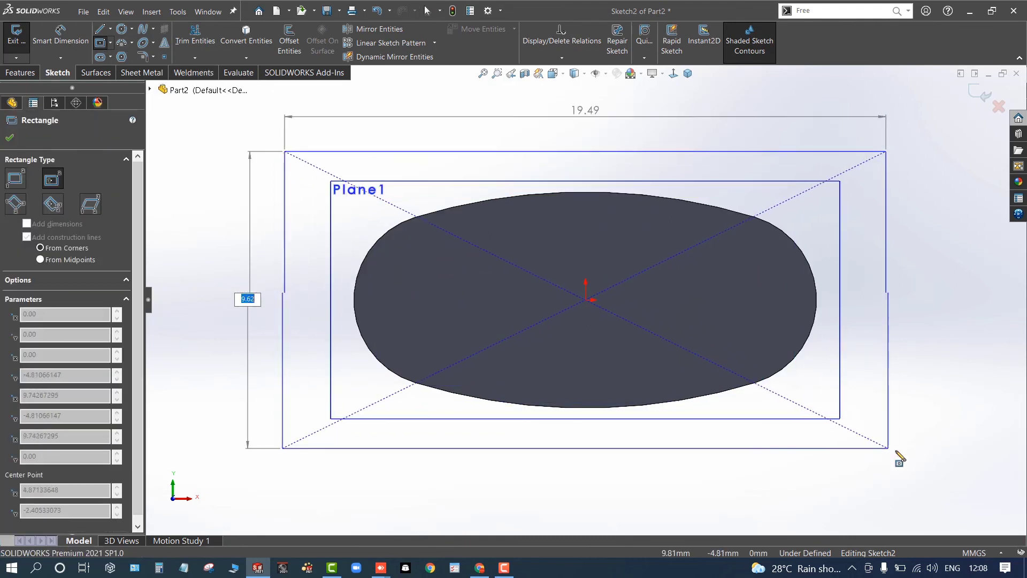
left_click(908, 456)
key("Escape")
key("ctrl+b")
Extrude the rectangle sketch upward about 6.2 mm past the body's upper face and convert the extrusion to a cut.
middle_click_drag(432, 460, 449, 259)
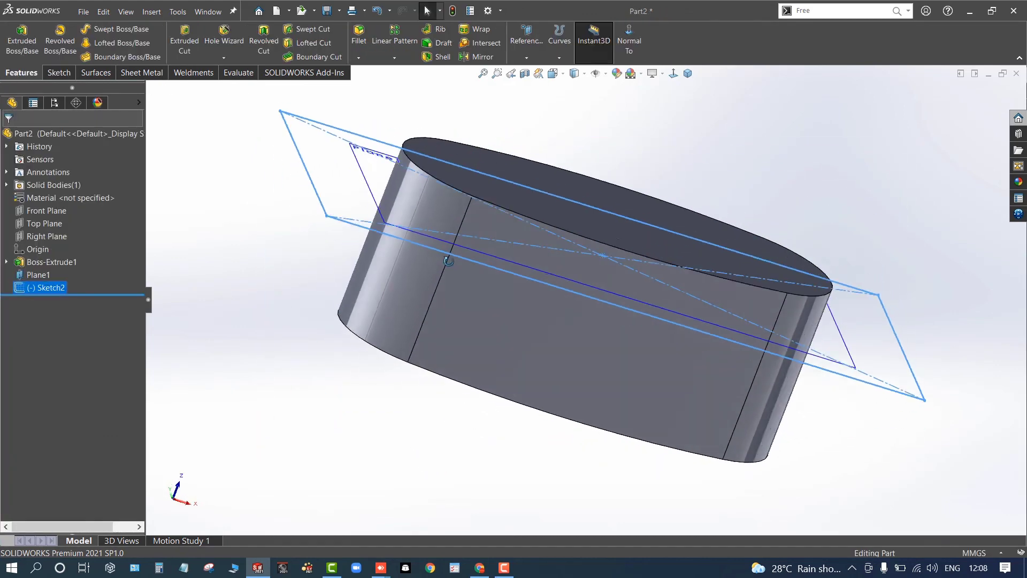
scroll(330, 286, "up", 3)
middle_click_drag(330, 285, 395, 225)
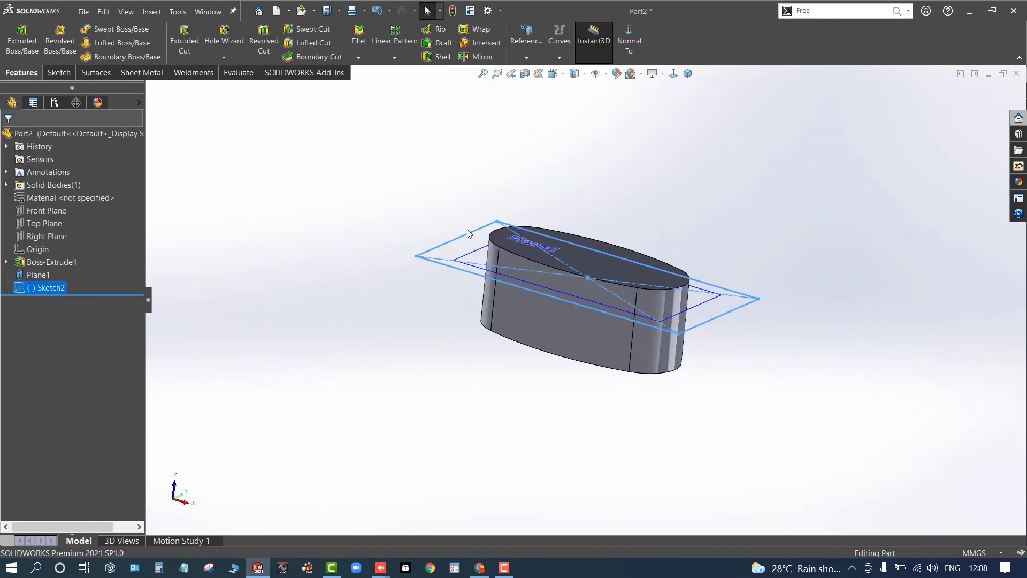
left_click(484, 230)
left_click(480, 132)
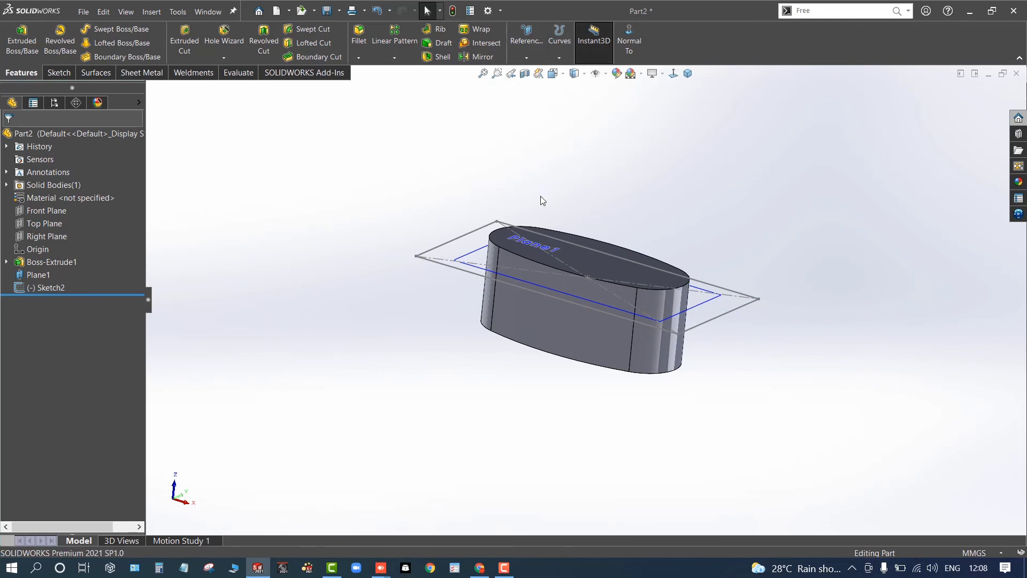
left_click(475, 238)
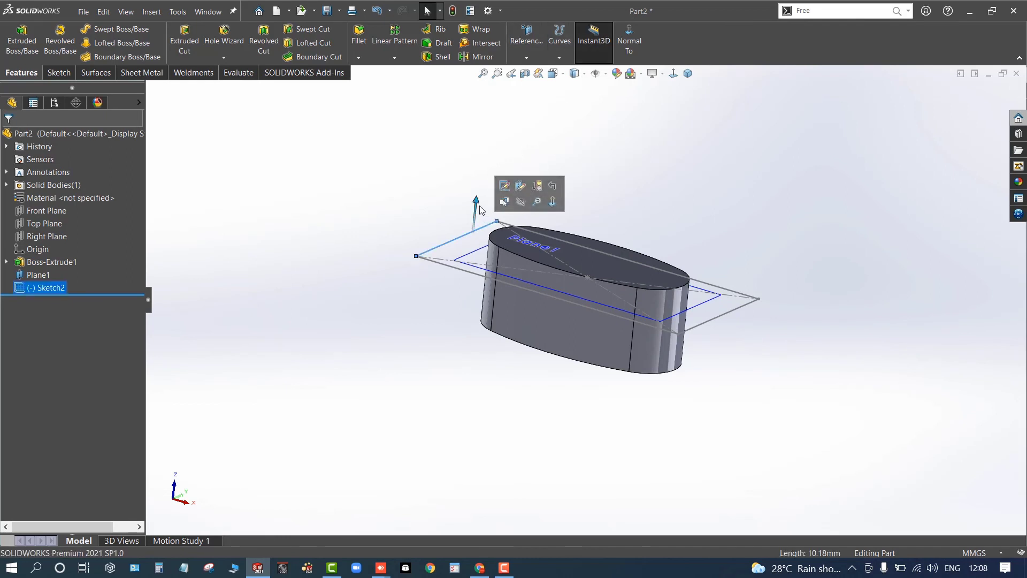
mouse_move(480, 169)
left_mouse_down()
mouse_move(493, 138)
mouse_move(566, 139)
left_mouse_up()
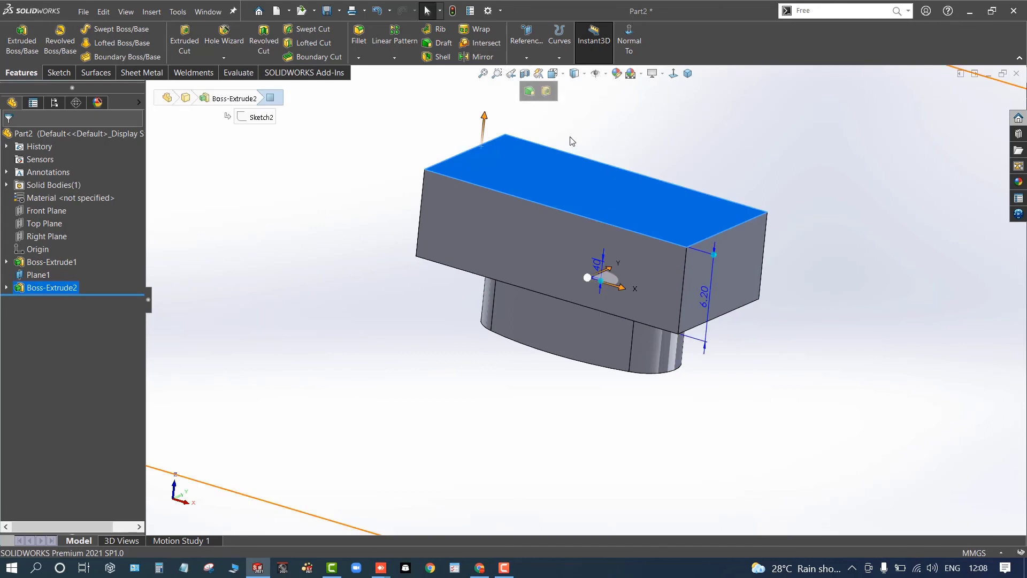
left_click(547, 93)
Hide the offset reference plane.
left_click(357, 198)
key("ctrl+8")
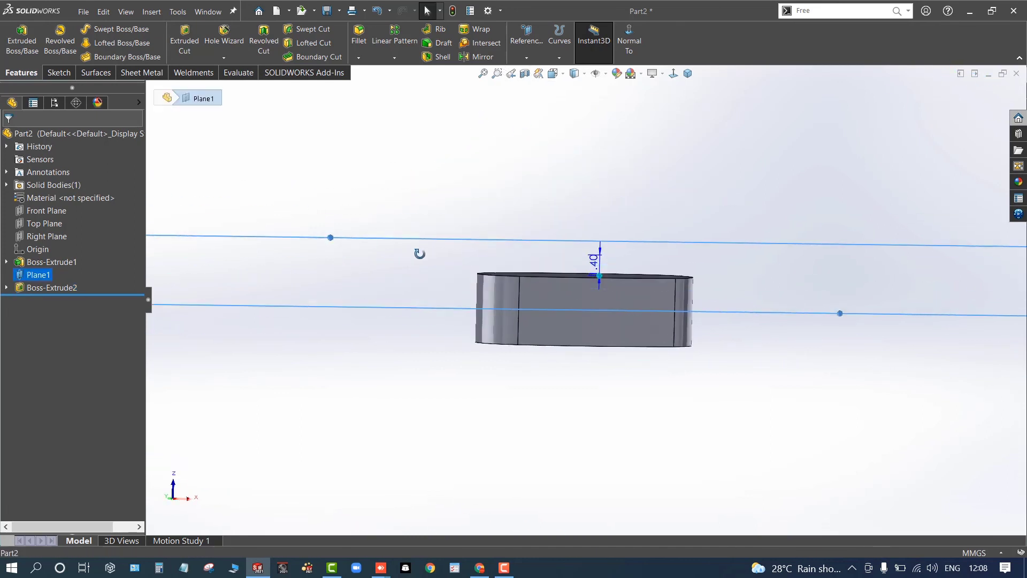
left_click(459, 174)
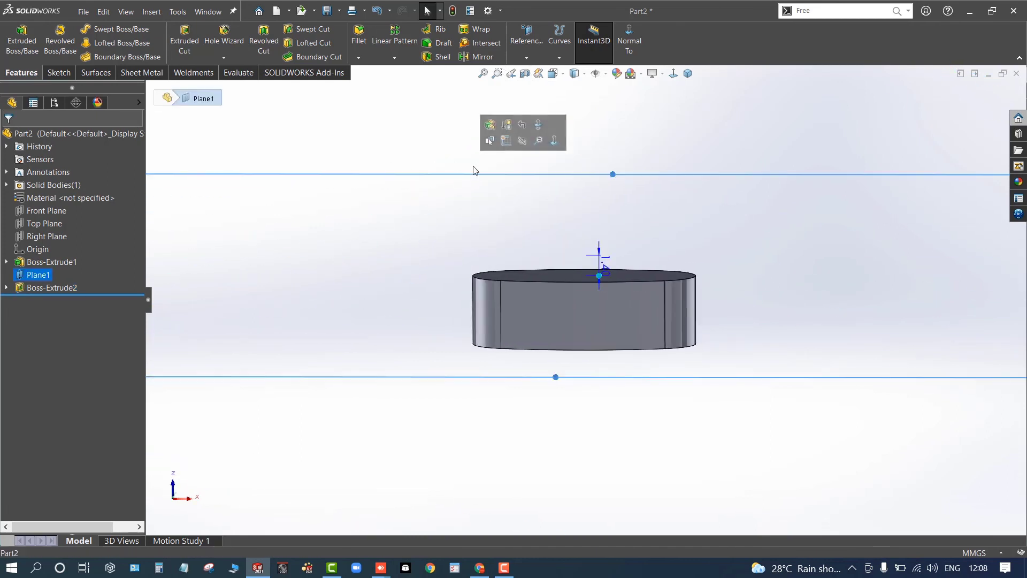
left_click(520, 146)
middle_click_drag(389, 195, 392, 222)
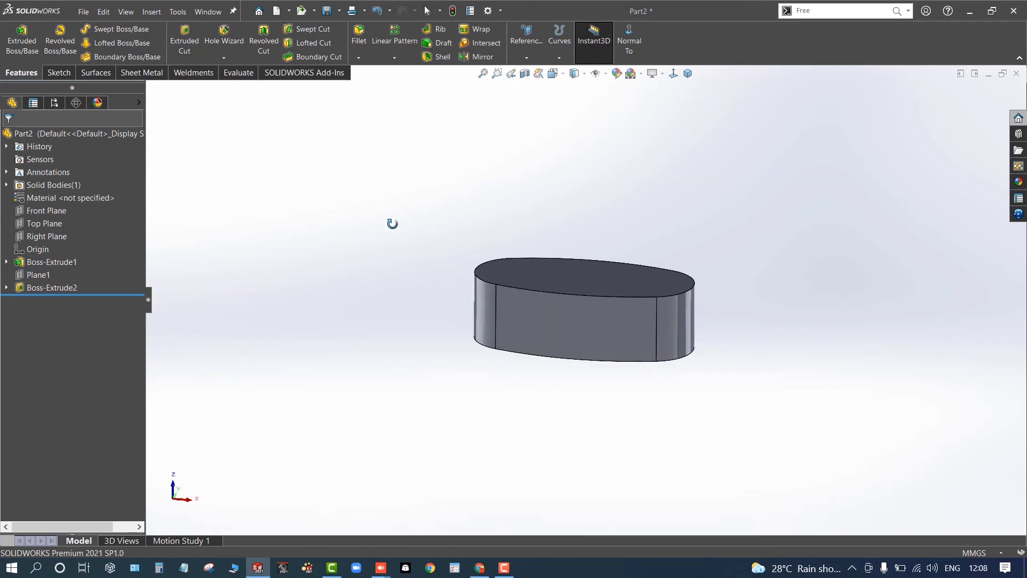
Mirror the Boss-Extrude2 cut about the Front Plane to trim the opposite side of the body.
left_click(475, 57)
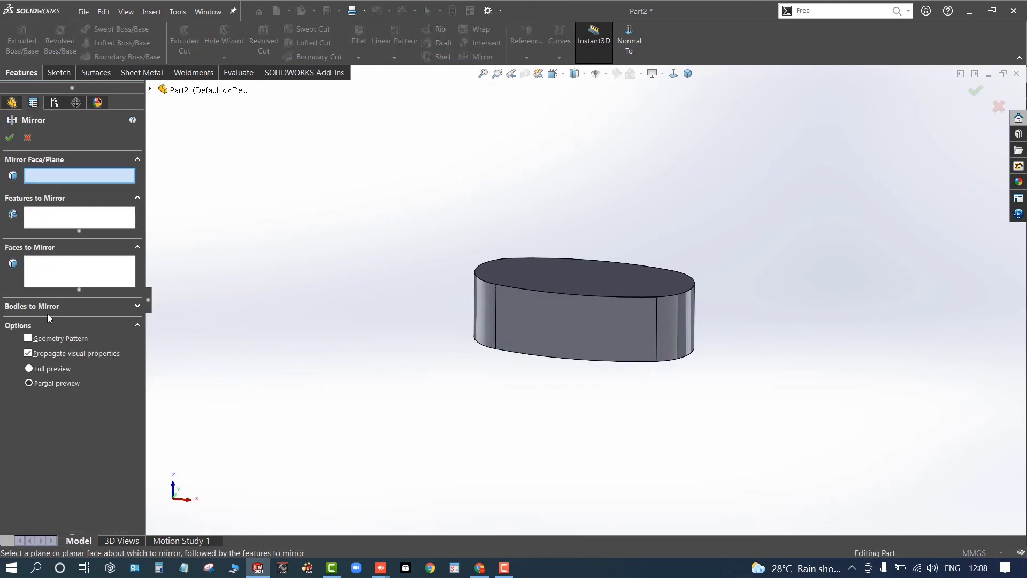
left_click(151, 90)
left_click(193, 181)
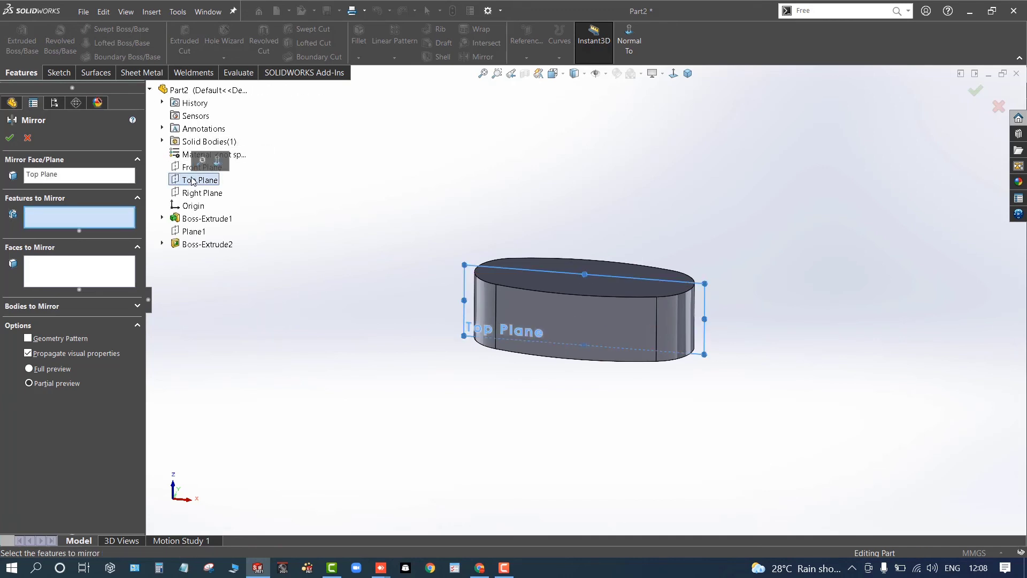
left_click(96, 174)
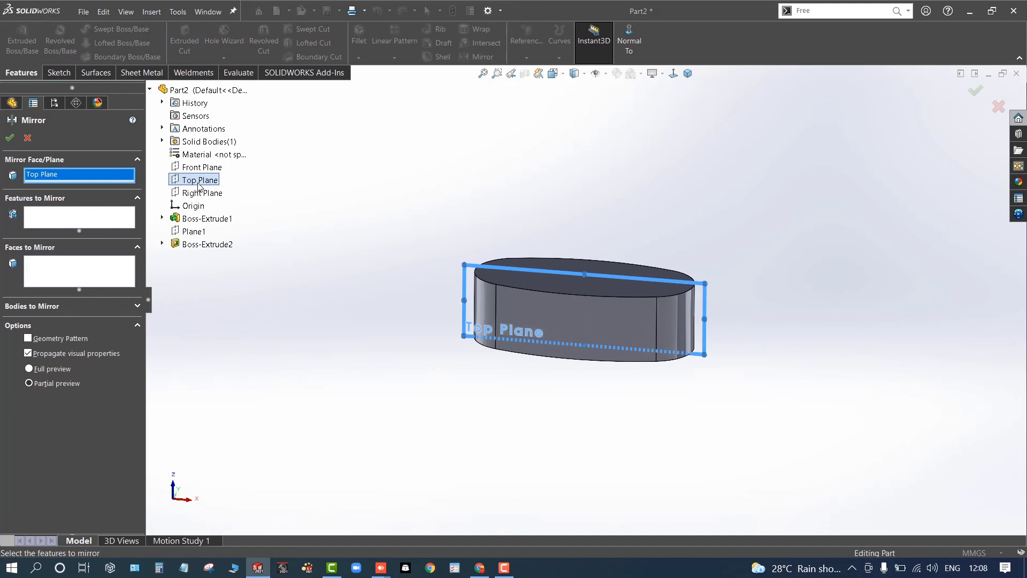
middle_click_drag(346, 279, 344, 271)
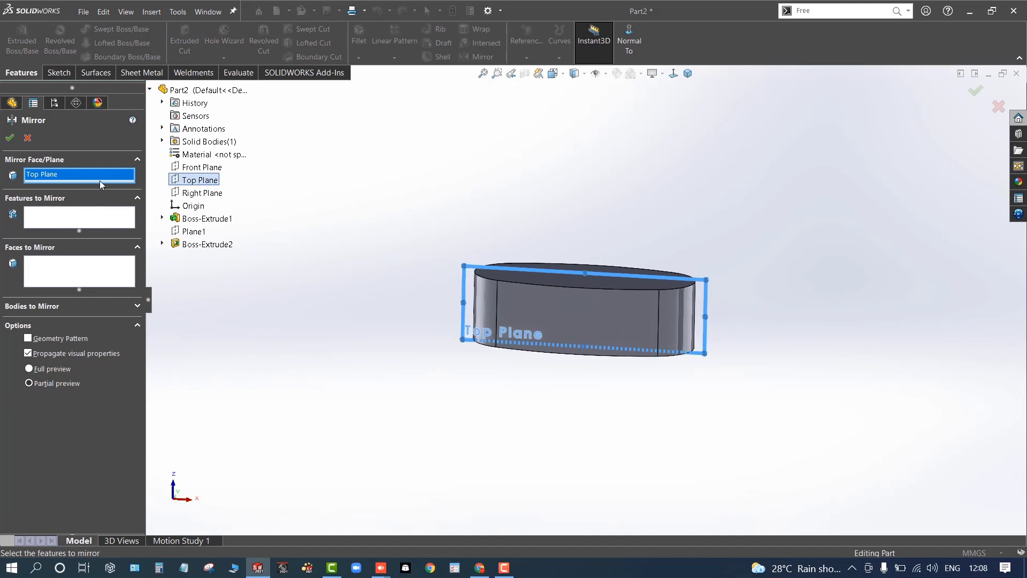
middle_click_drag(323, 340, 333, 296)
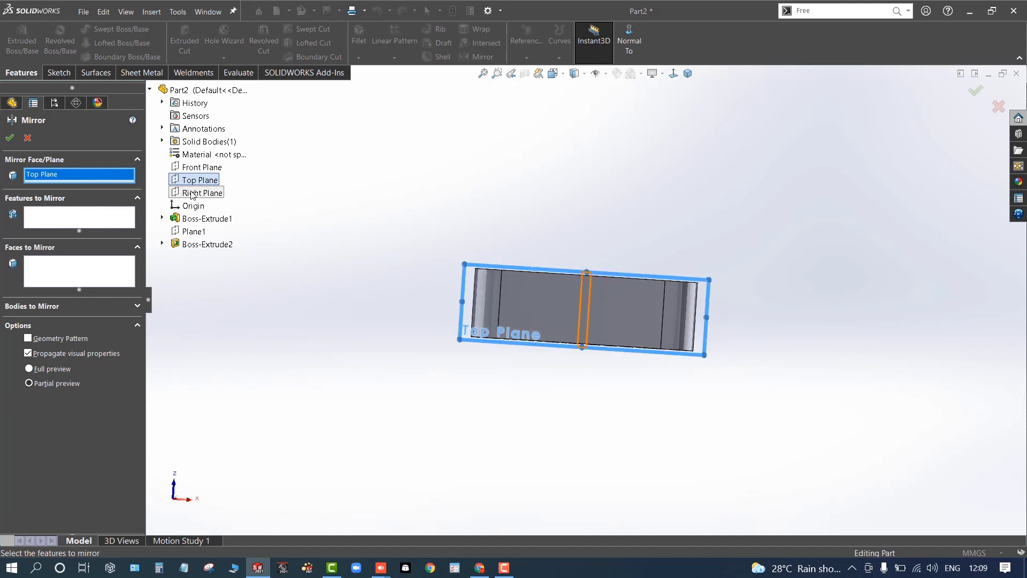
left_click(201, 167)
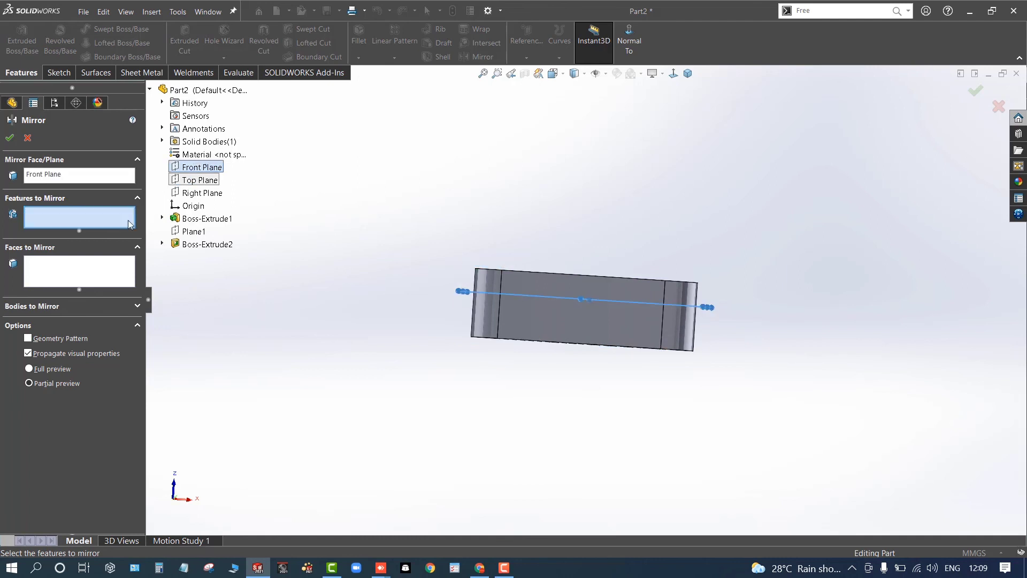
left_click(206, 244)
key("Return")
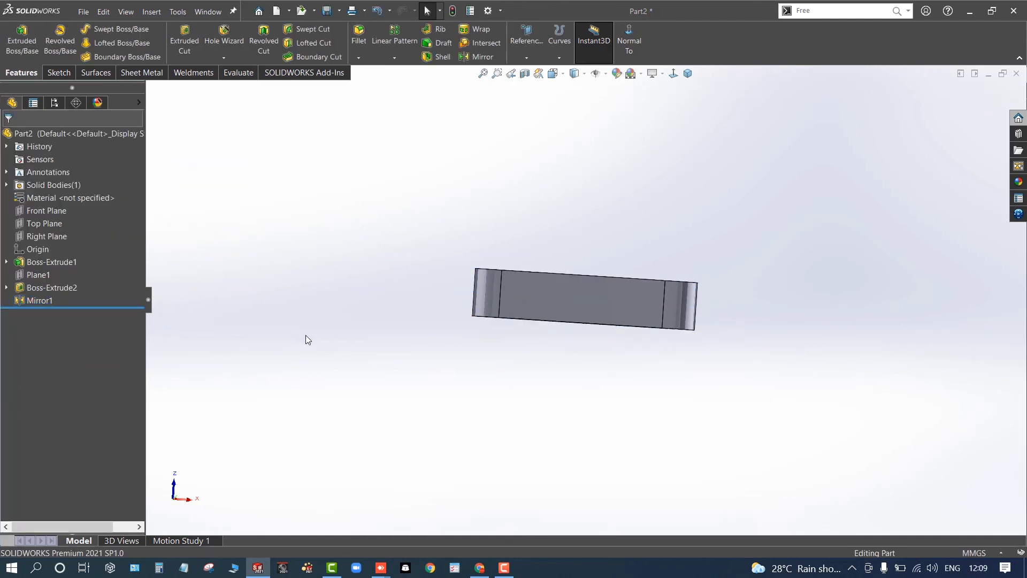
middle_click_drag(305, 339, 221, 354)
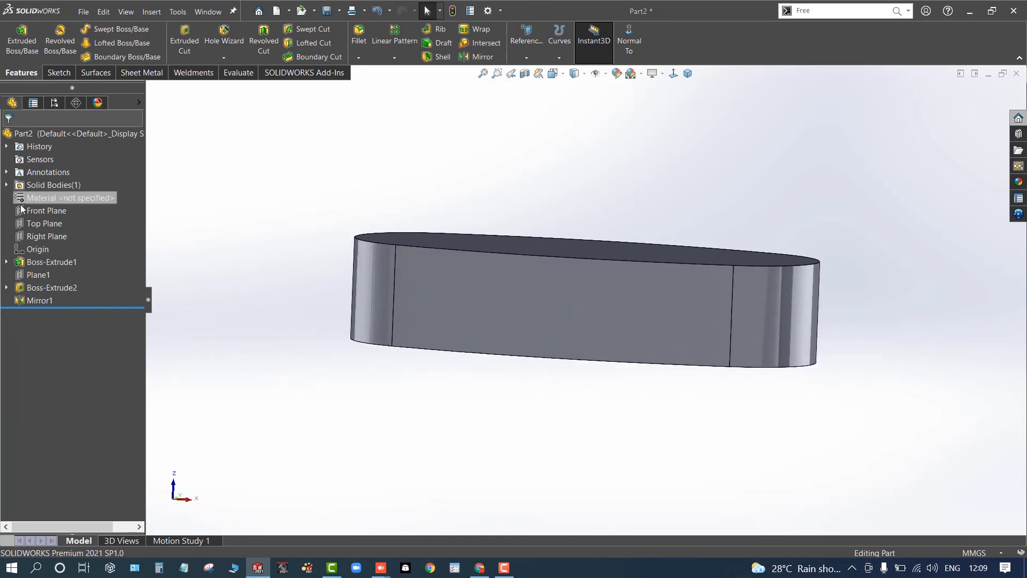
Start a sketch on the Top Plane and draw a three-point arc of about 16 mm radius bulging above the body's upper edge.
left_click(36, 225)
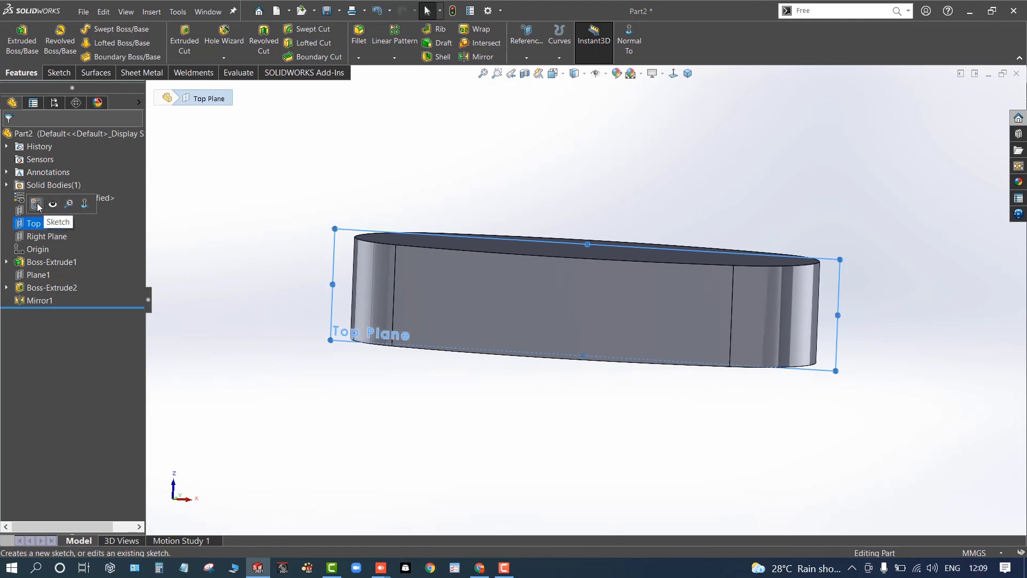
left_click(68, 204)
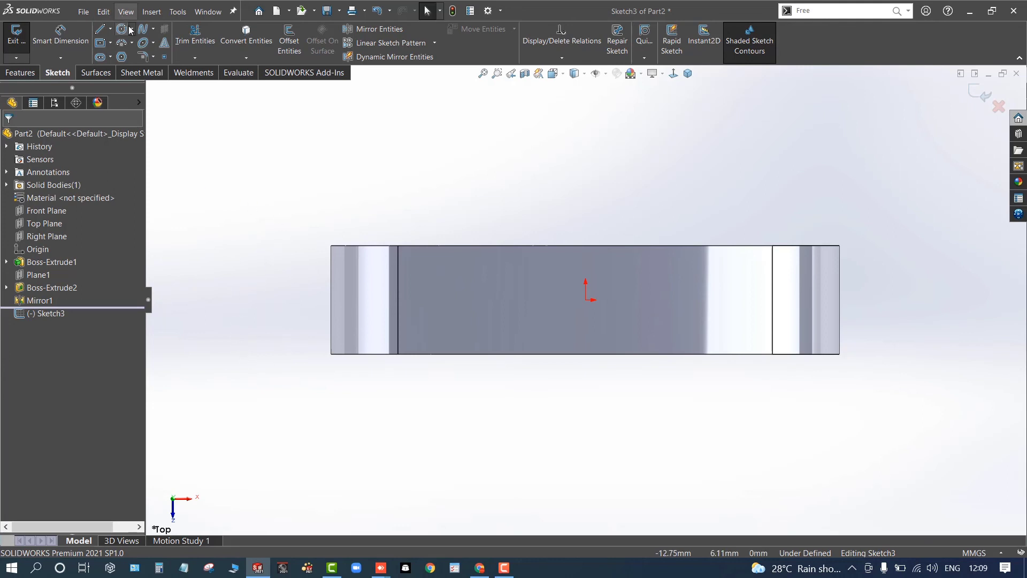
left_click(121, 43)
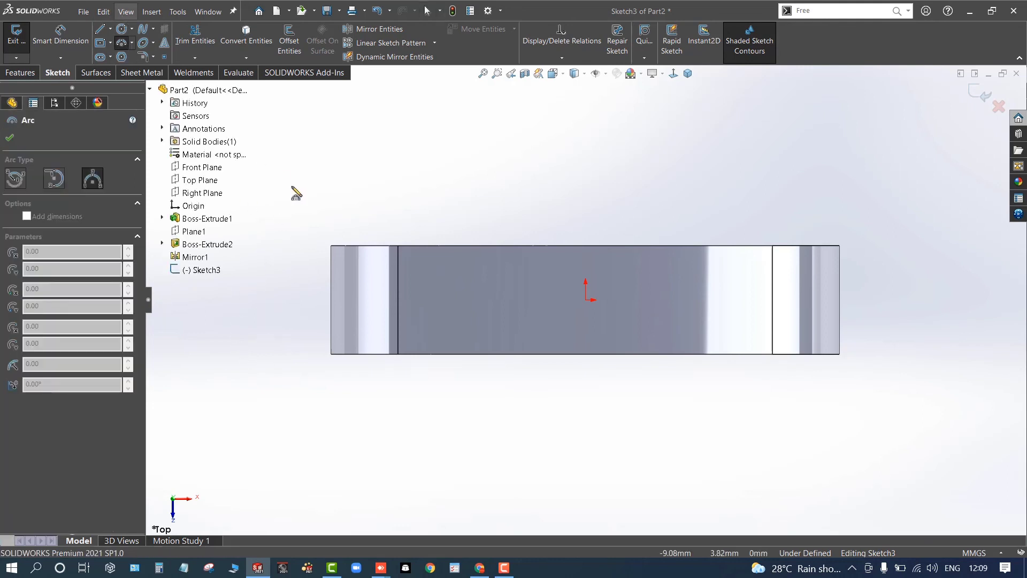
left_click(349, 246)
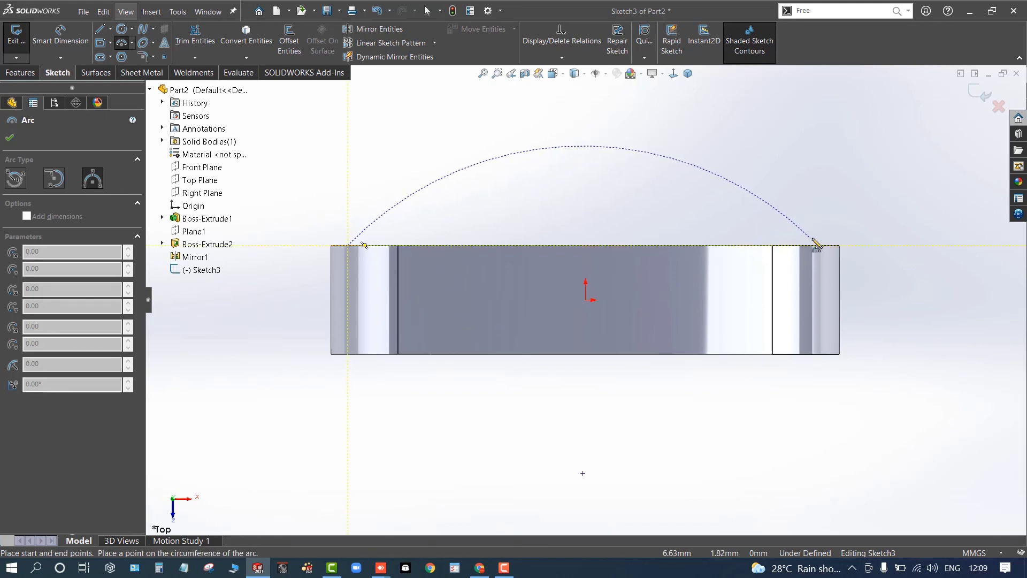
left_click(835, 246)
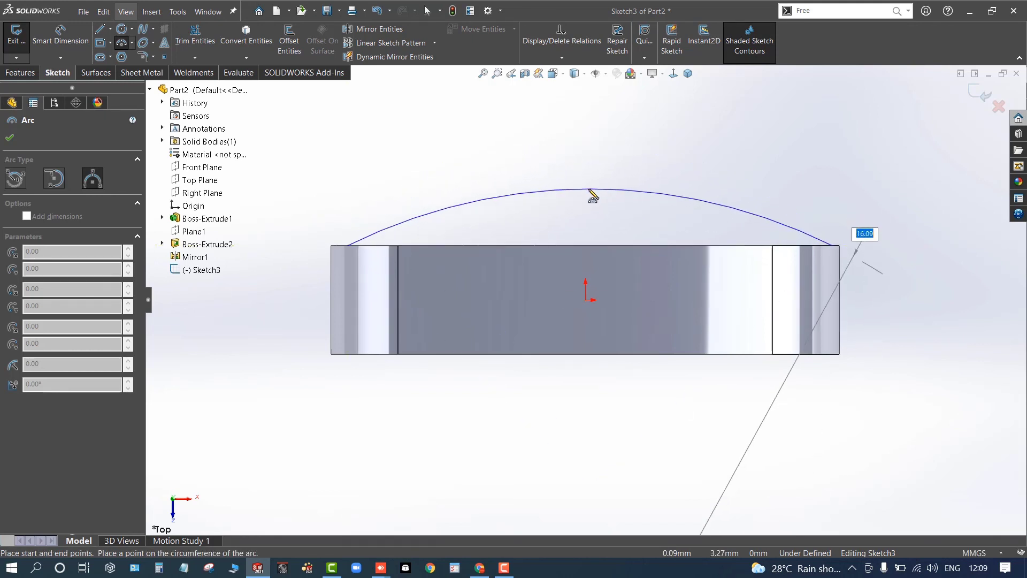
left_click(590, 188)
key("Escape")
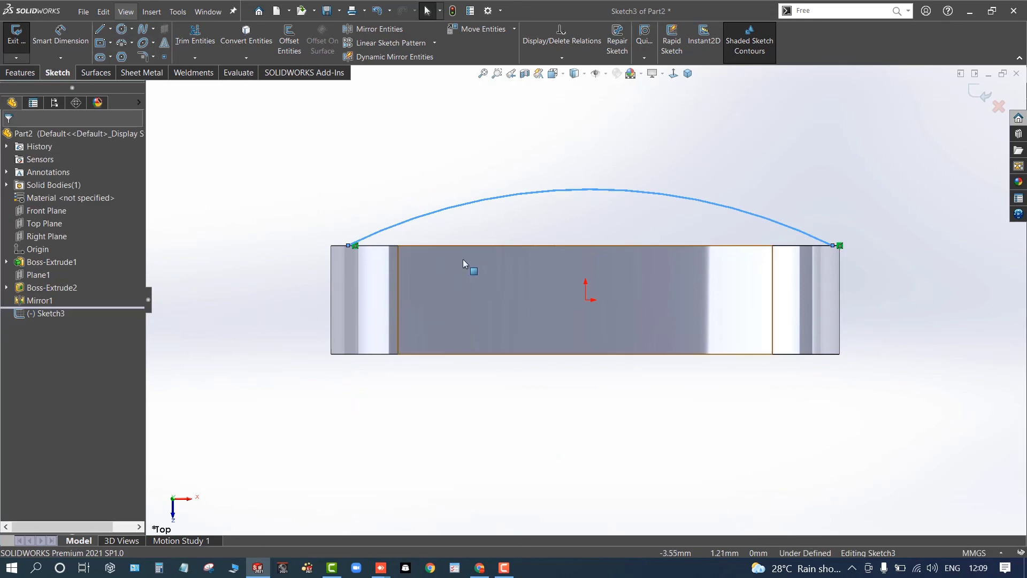
Dimension the arc's left endpoint 0.1 mm from the body's left side edge.
key("d")
left_click(331, 252)
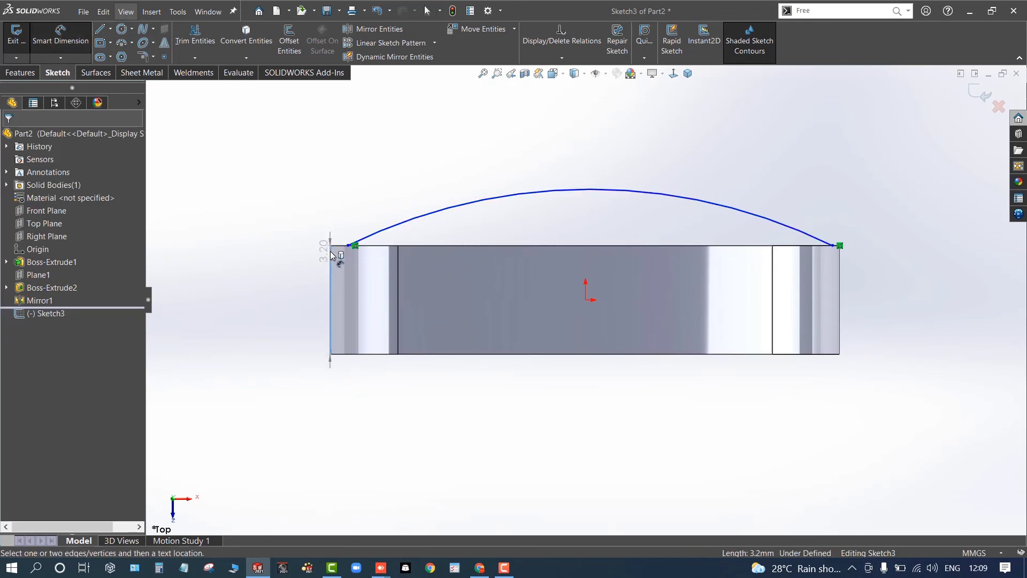
left_click(349, 245)
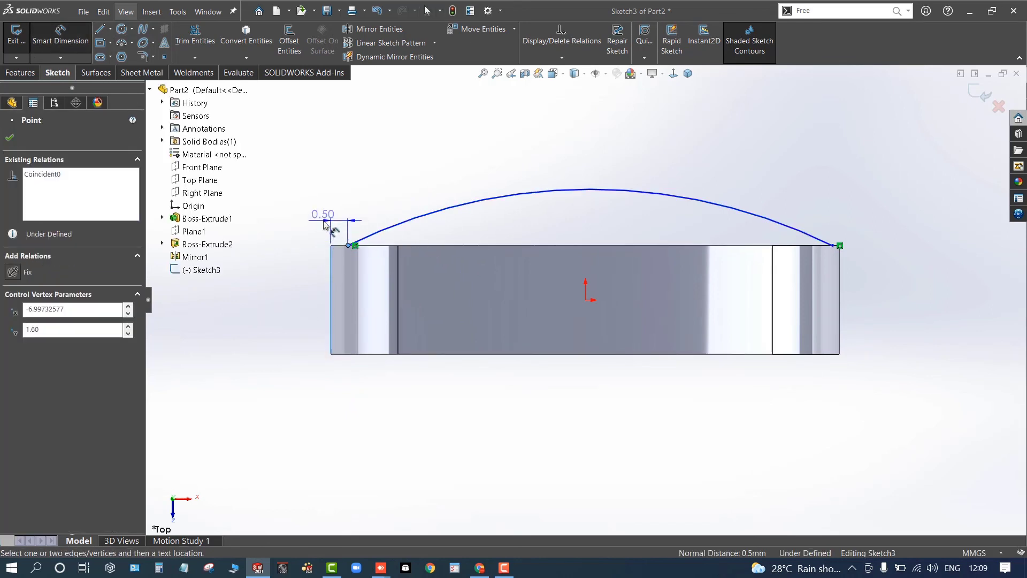
left_click(321, 217)
type(".12")
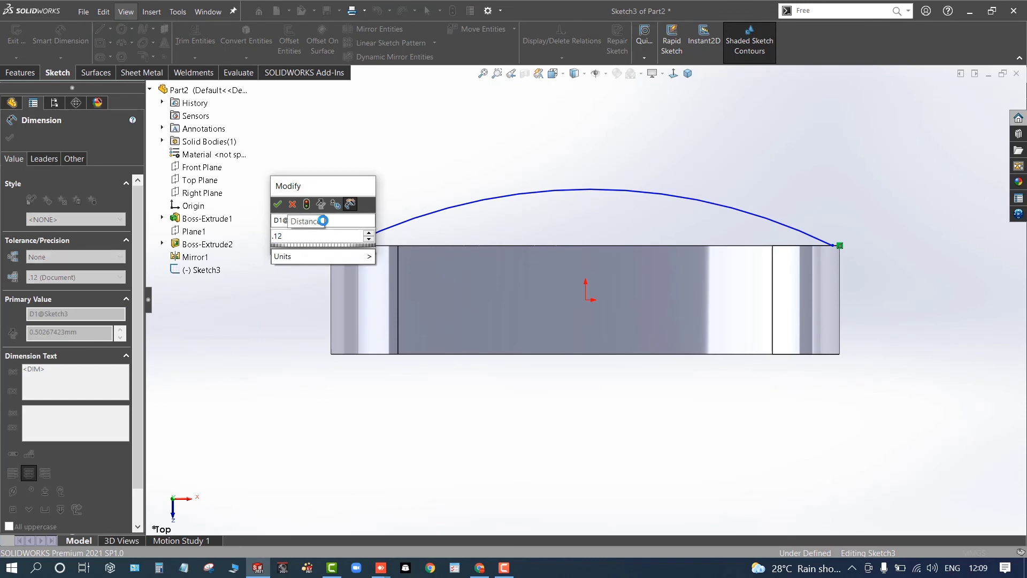
key("Return")
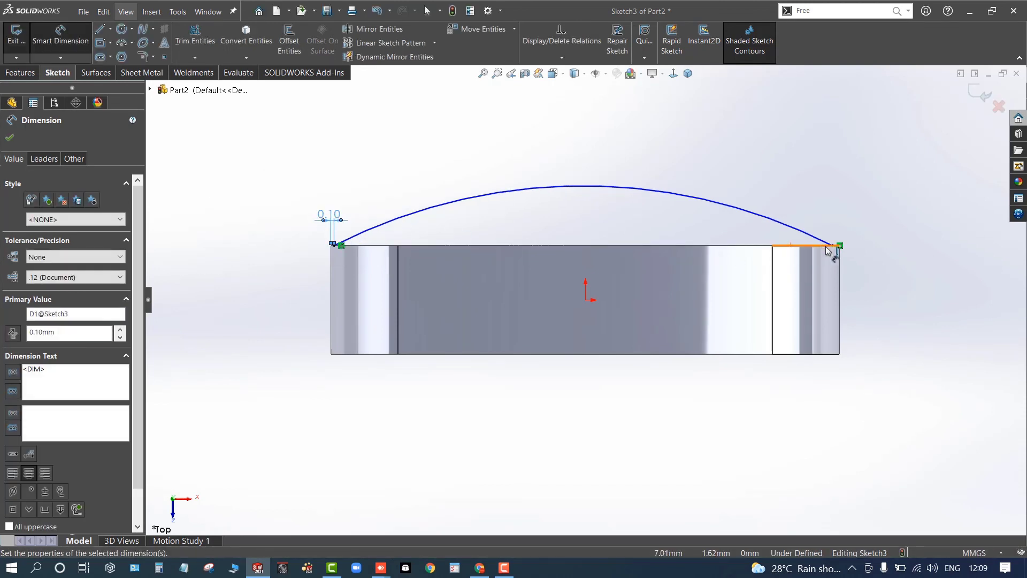
Dimension the arc's right endpoint 0.1 mm from the body's right side edge.
left_click(833, 246)
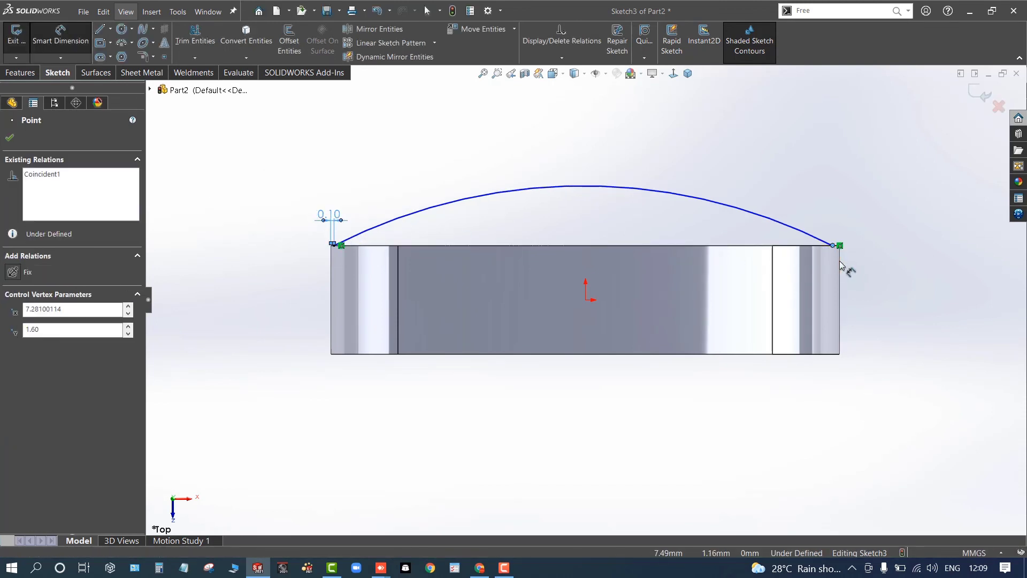
left_click(838, 197)
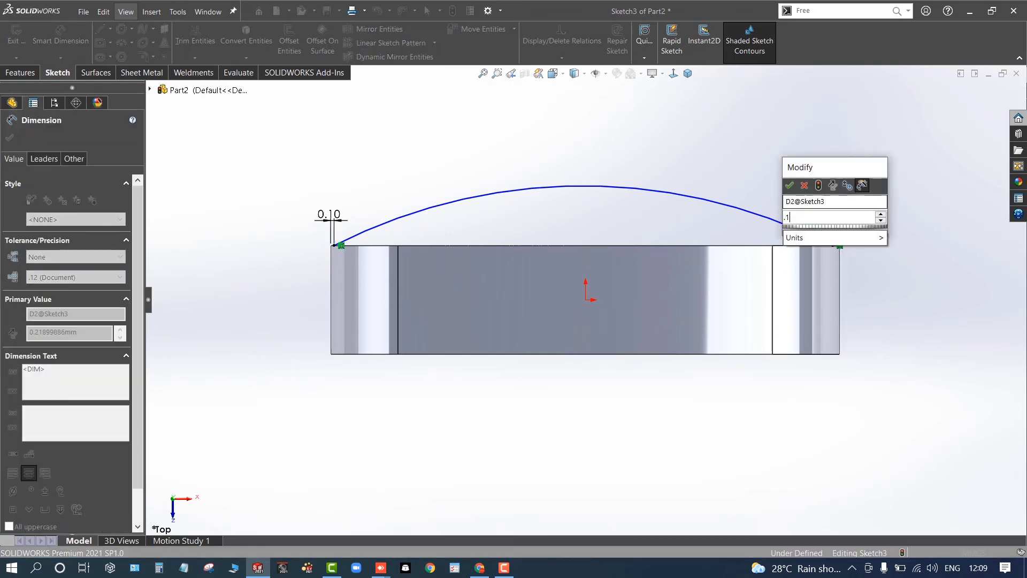
type(".1")
key("Return")
Try a 55 mm radius dimension on the arc and delete it.
scroll(606, 201, "down", 3)
scroll(606, 206, "up", 1)
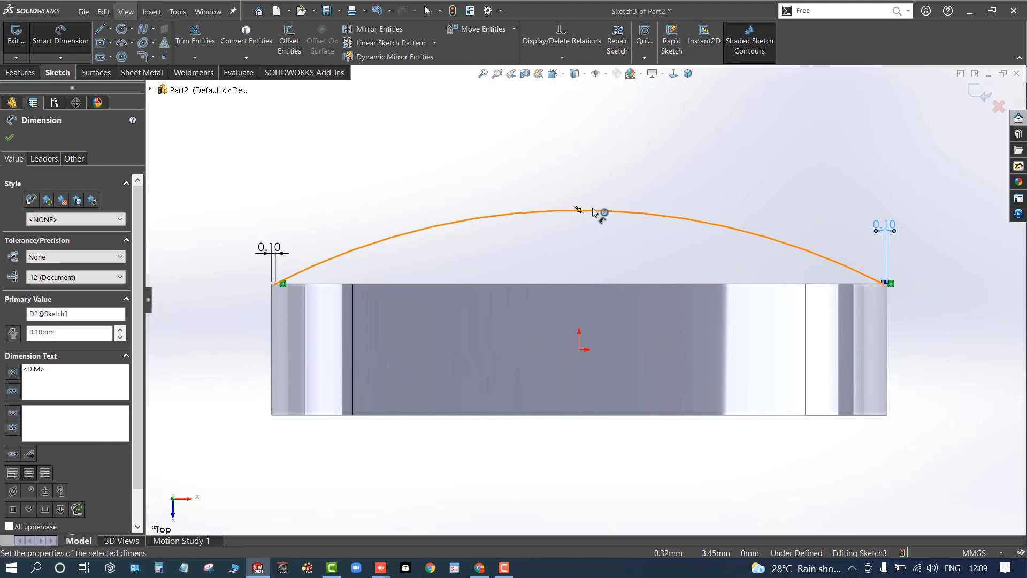
left_click(595, 212)
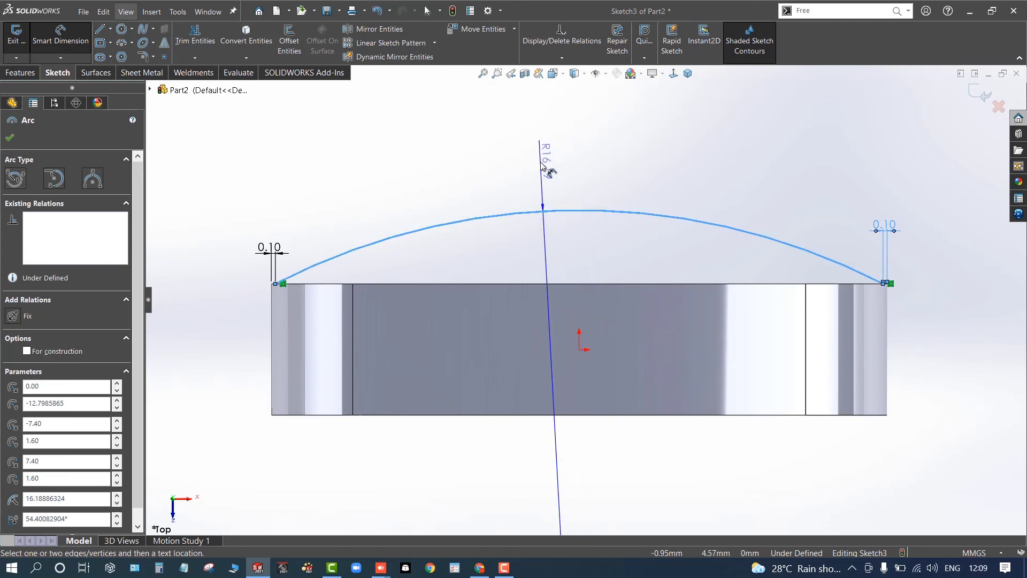
left_click(541, 165)
type("5")
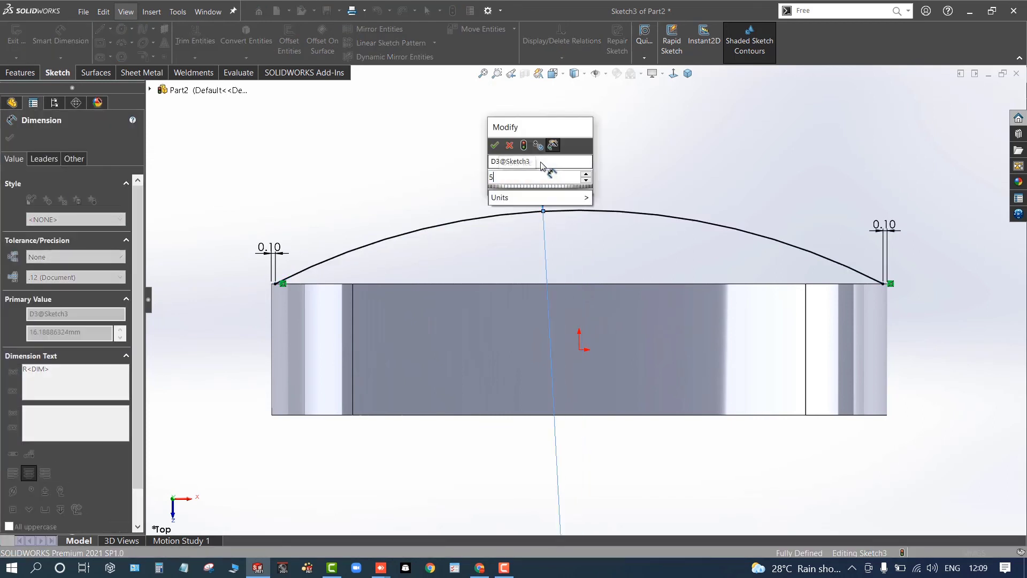
type("5")
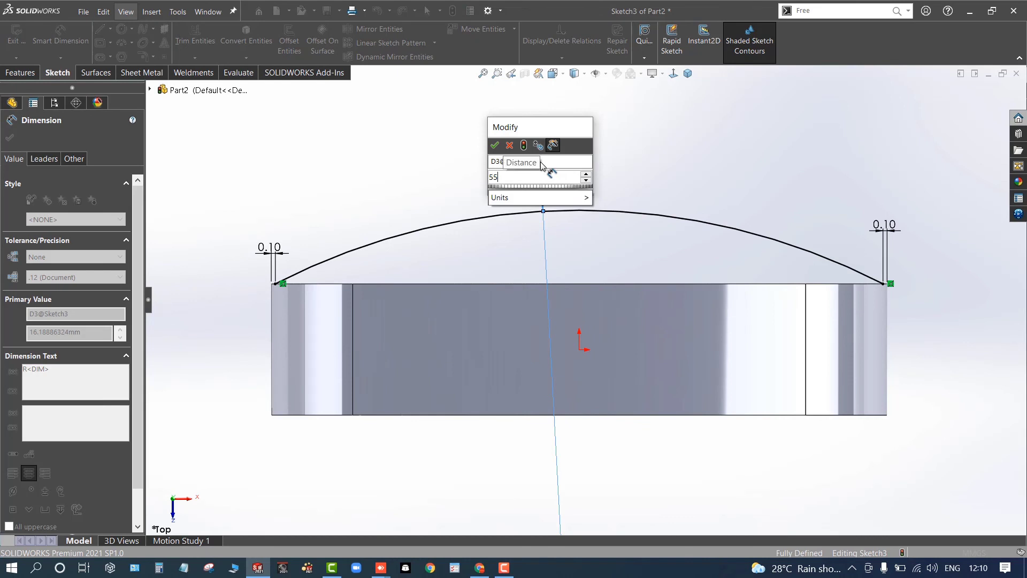
key("Return")
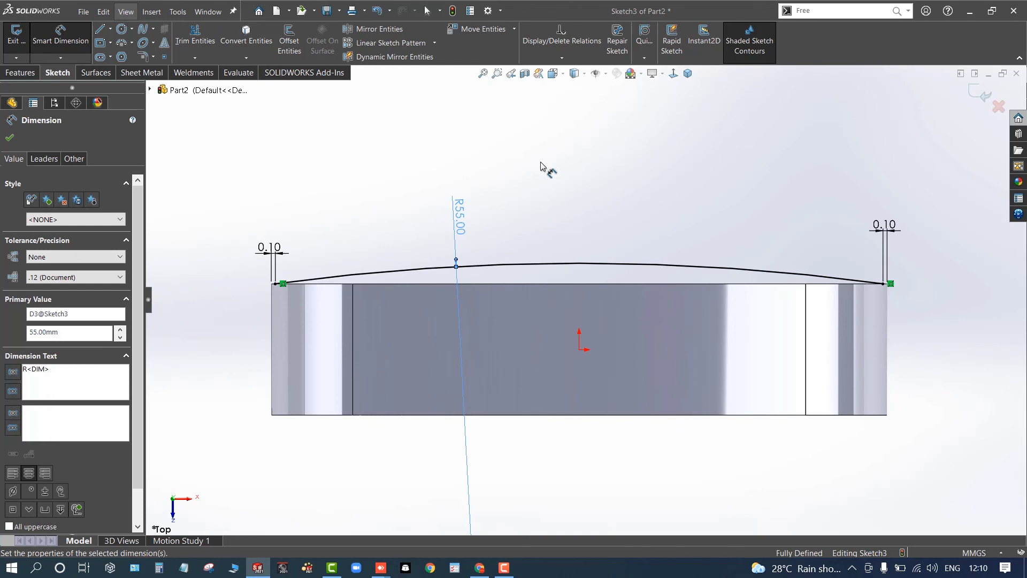
left_click(481, 191)
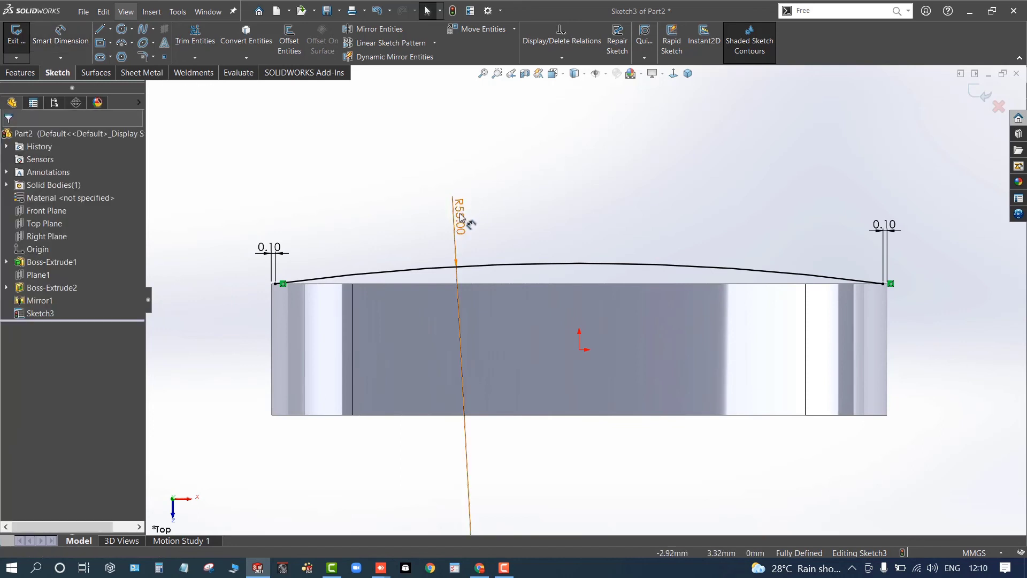
right_click(460, 217)
left_click(494, 344)
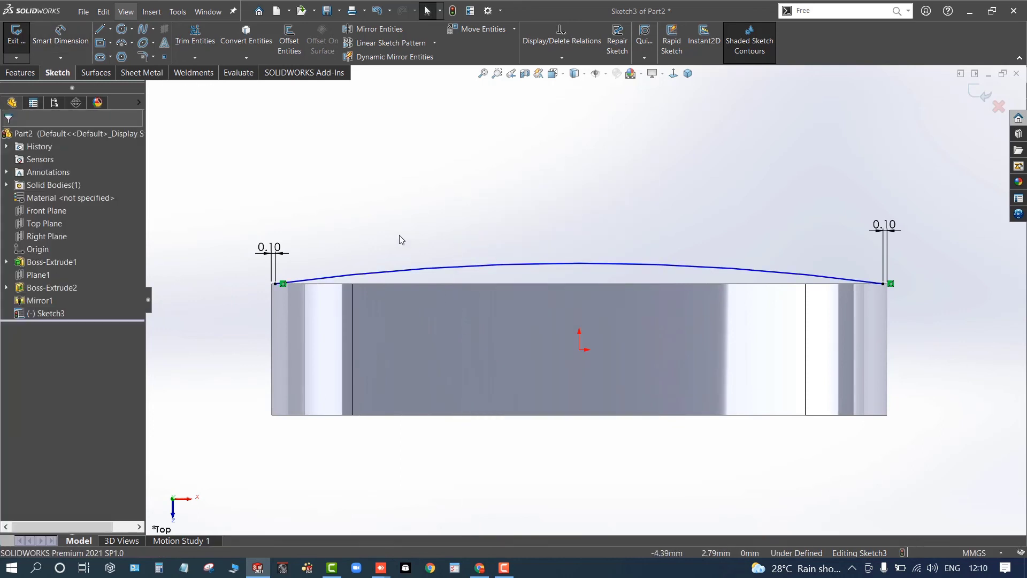
Bow the arc outward to a radius of about 26 mm and draw a vertical line from the origin to the arc's apex.
left_click_drag(560, 262, 562, 240)
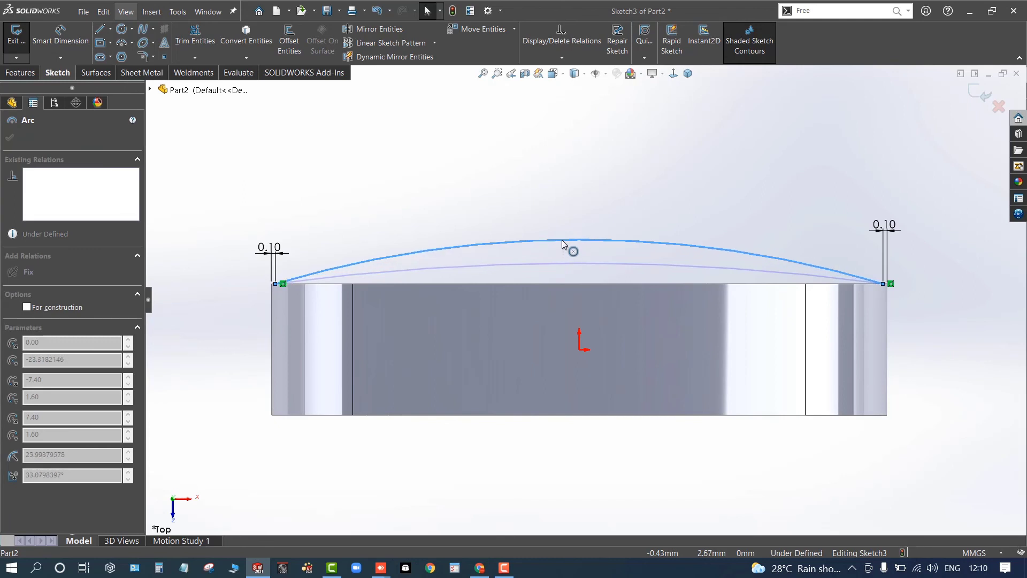
left_click(478, 203)
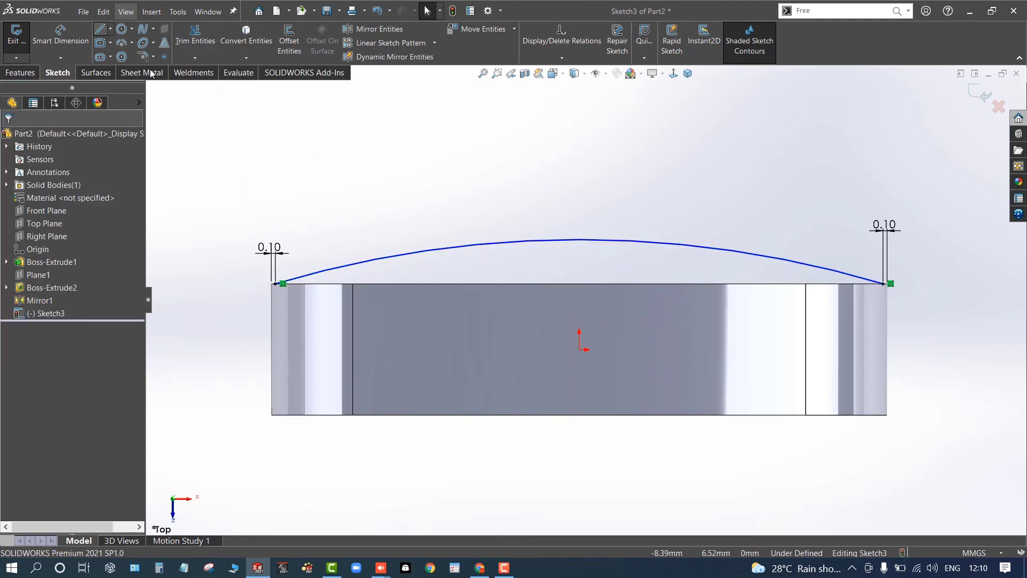
key("l")
left_click(579, 349)
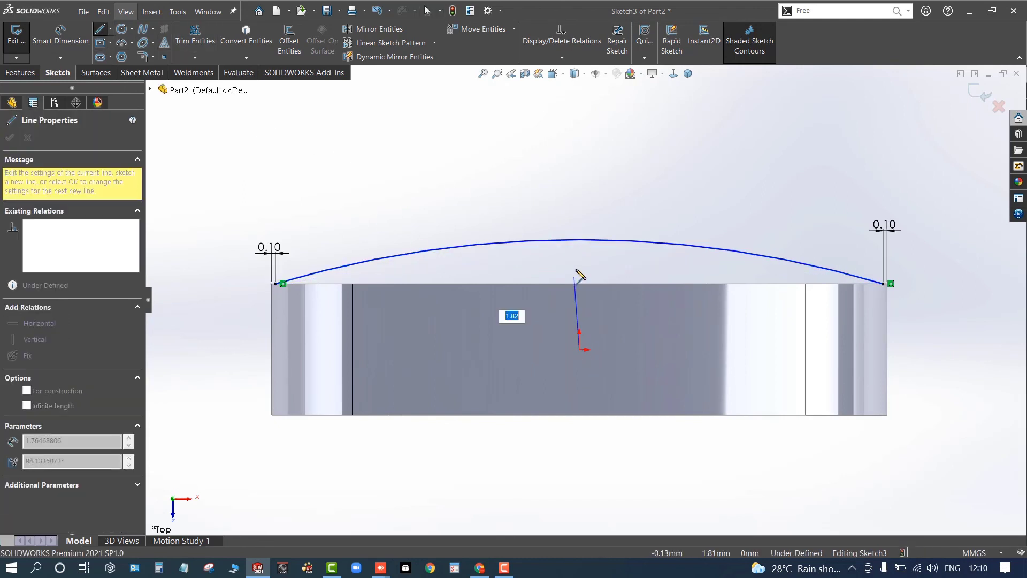
left_click(579, 239)
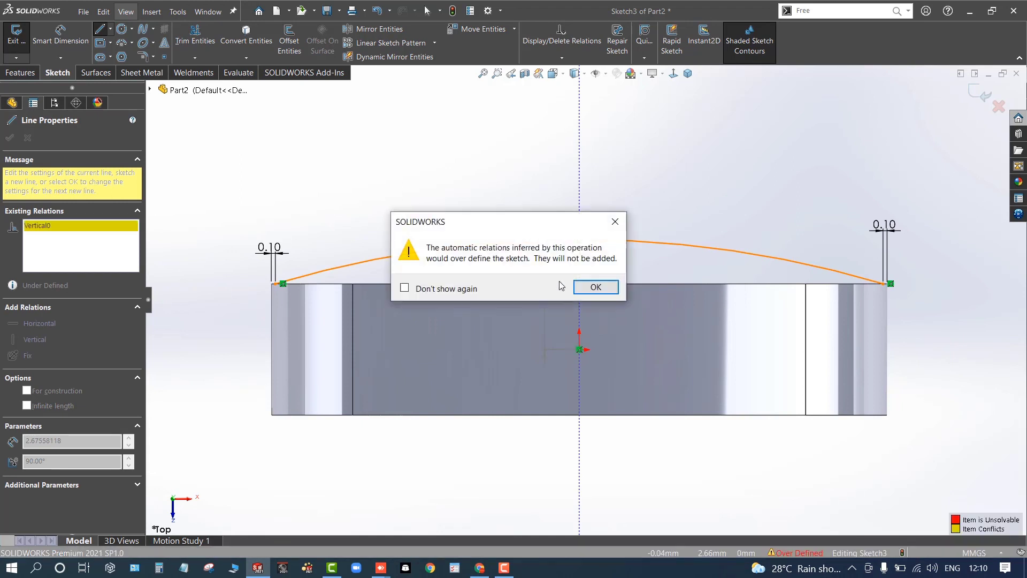
left_click(586, 292)
key("Escape")
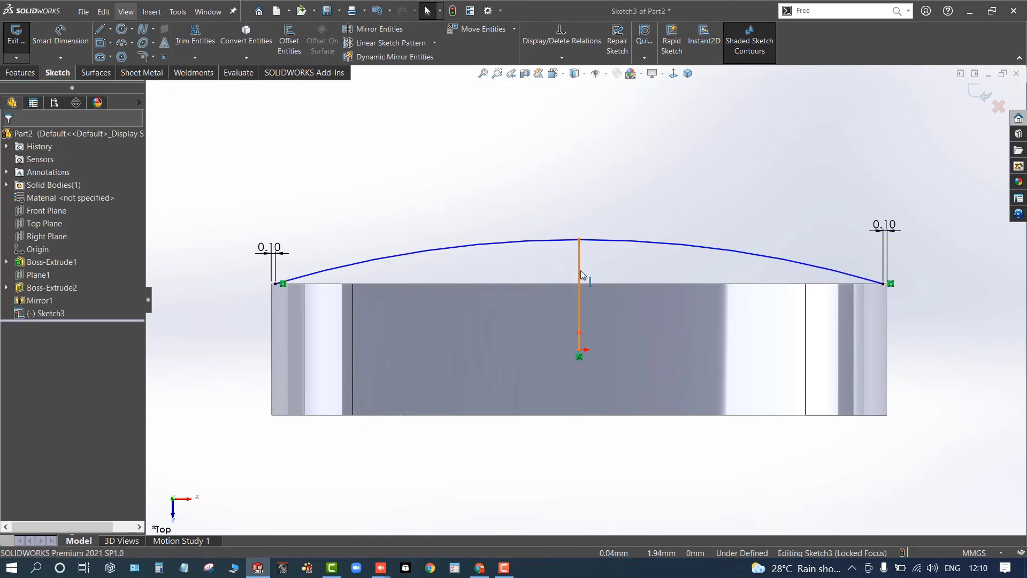
Dimension the vertical line's length and set it to 3 mm.
key("d")
left_click(580, 276)
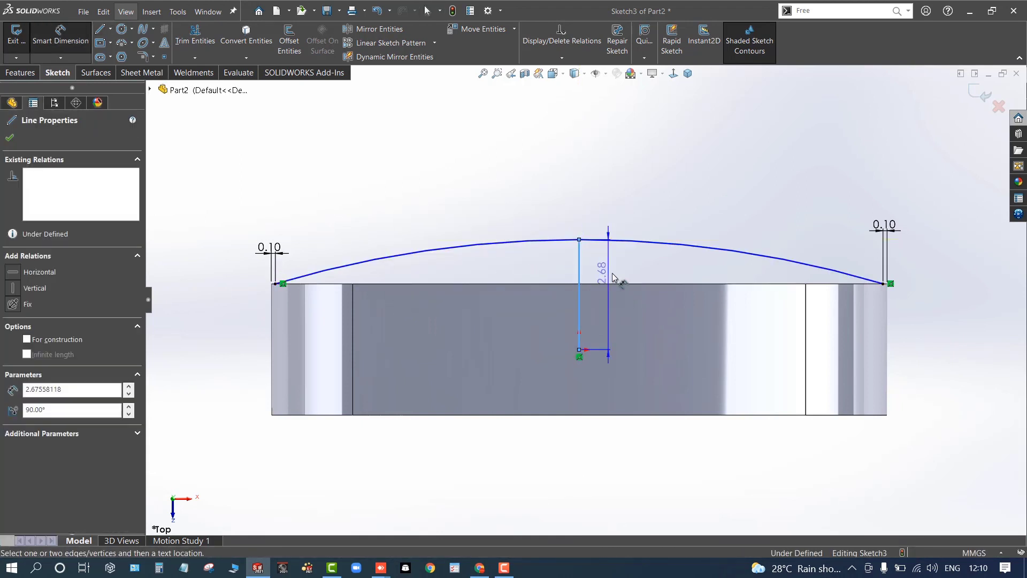
left_click(618, 275)
type("3.5")
key("Return")
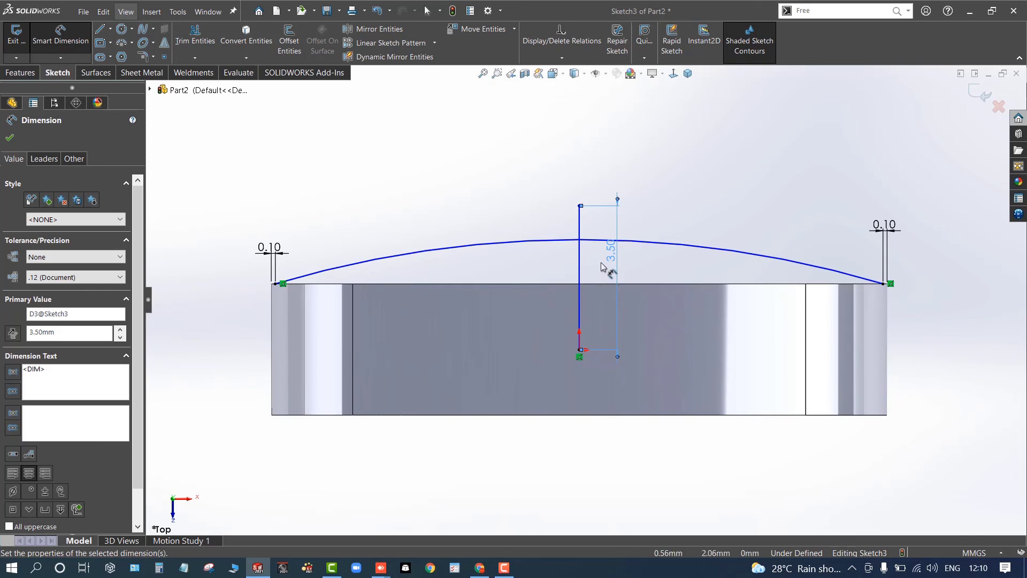
double_click(609, 263)
type("3.50mm")
key("Return")
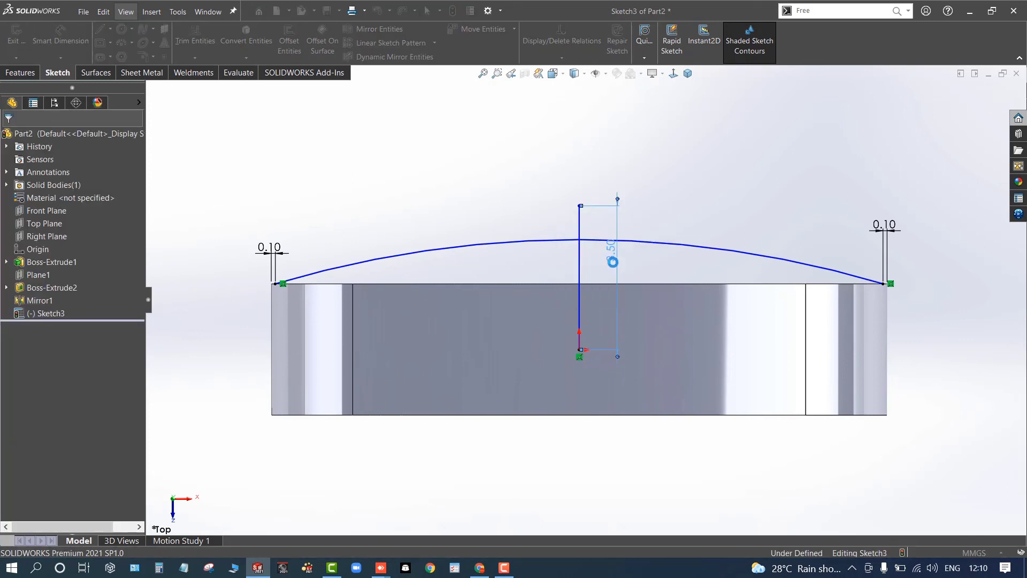
Make the upper endpoint of the vertical line coincident with the arc.
left_click(548, 239)
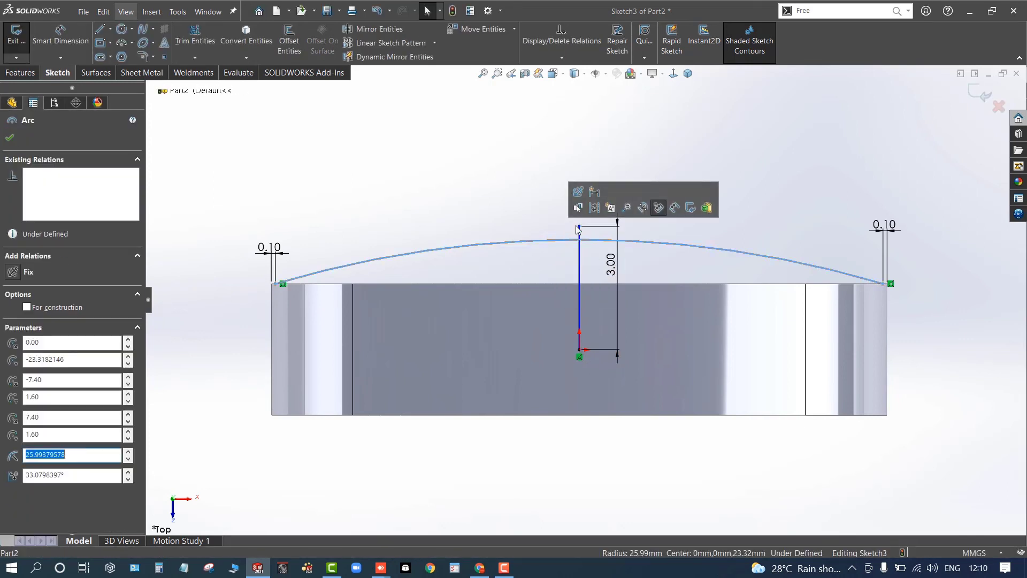
left_click(585, 224, "ctrl")
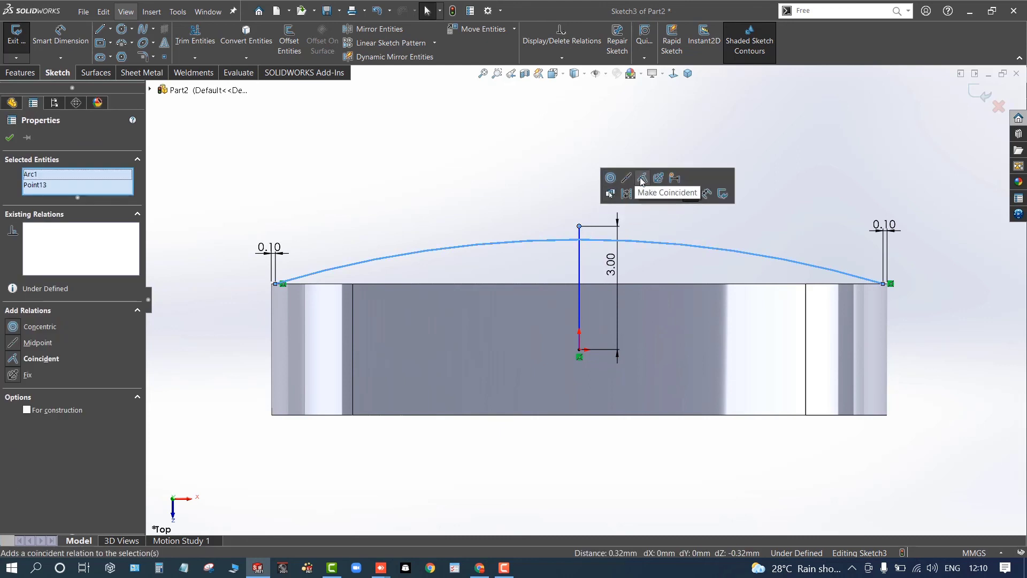
left_click(626, 182)
left_click(443, 221)
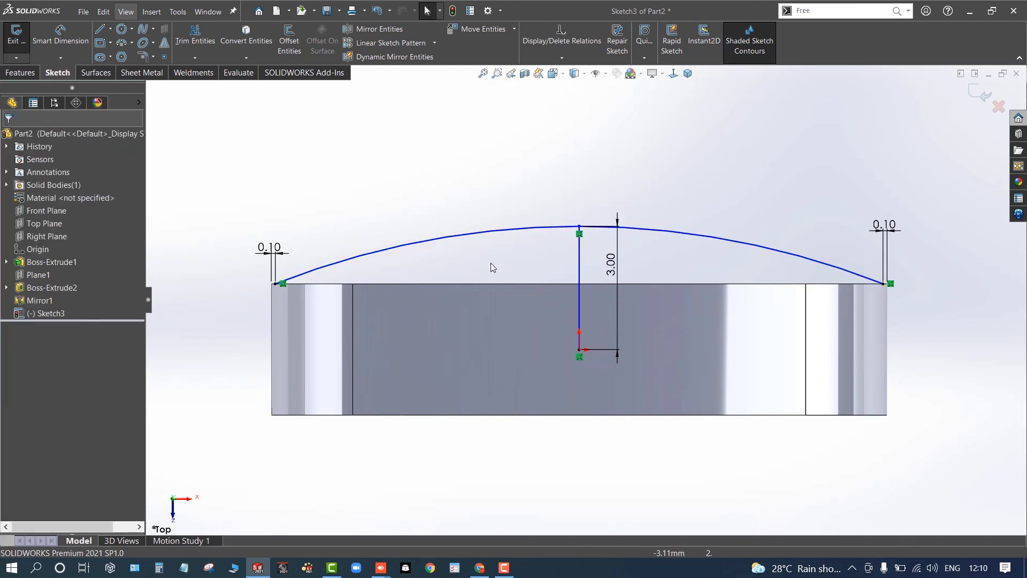
left_click(884, 284)
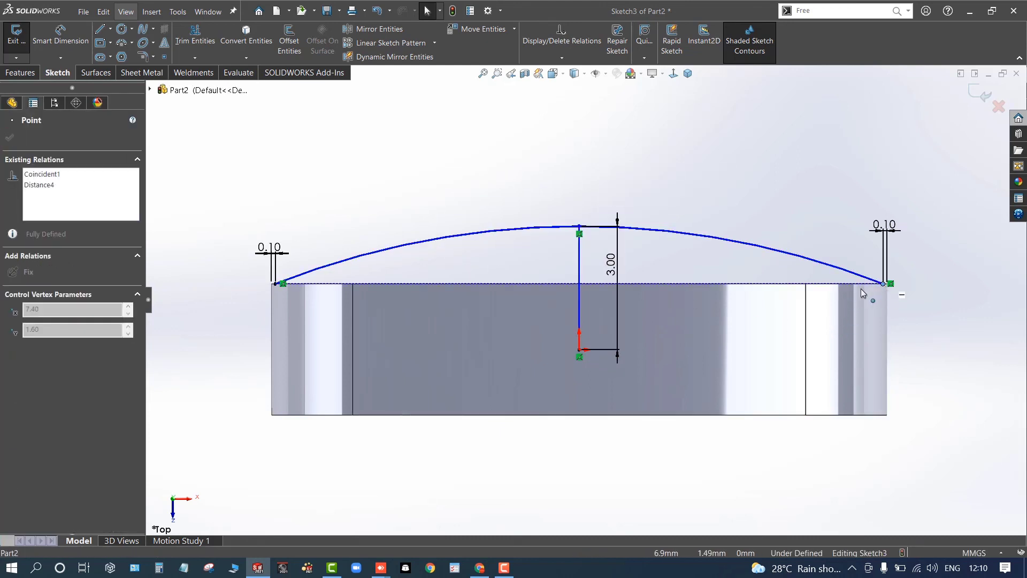
left_click(547, 257)
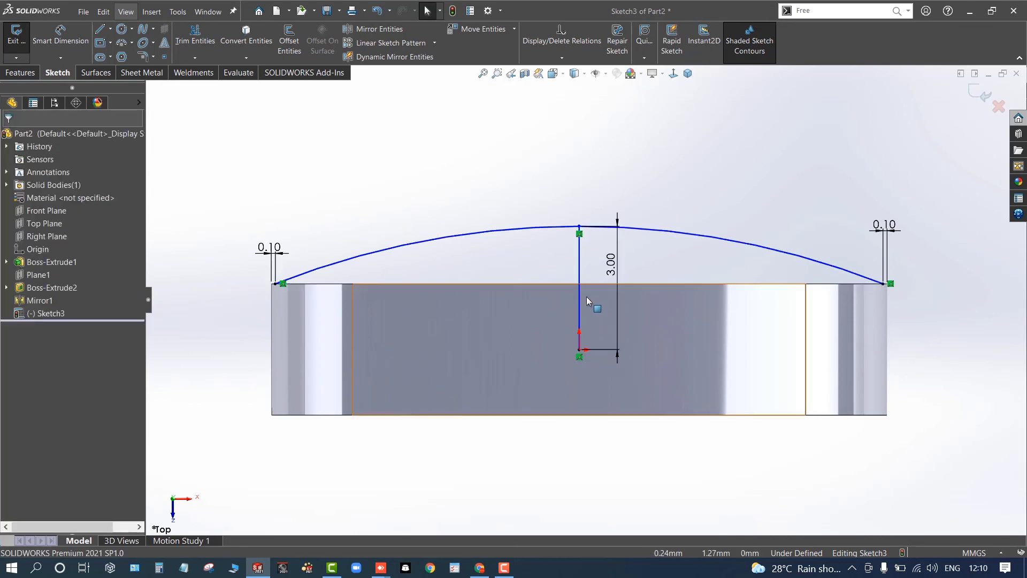
Add a vertical relation to the 3 mm line and convert it to construction geometry.
left_click(580, 294)
left_click(626, 247)
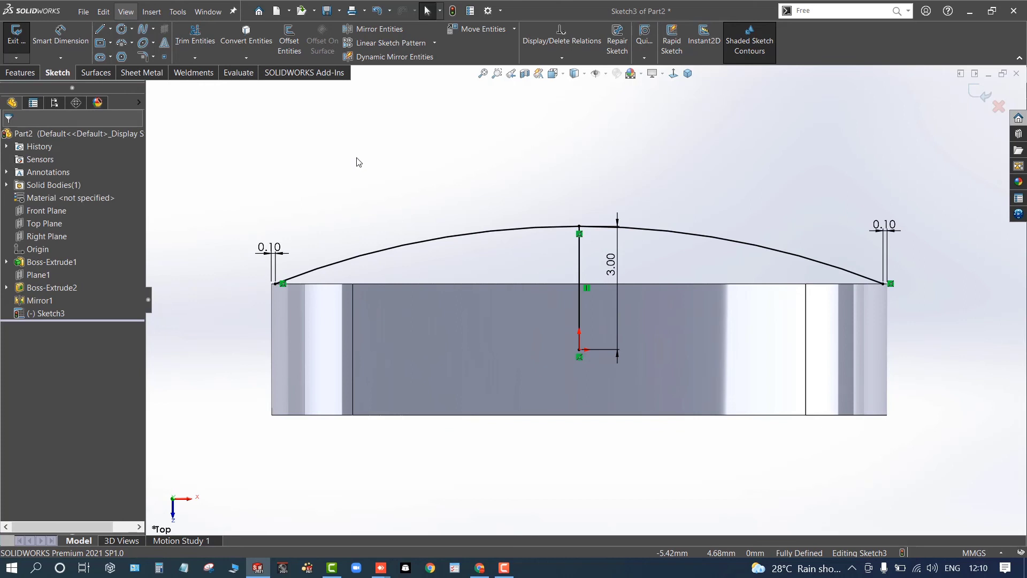
left_click(578, 263)
left_click(632, 229)
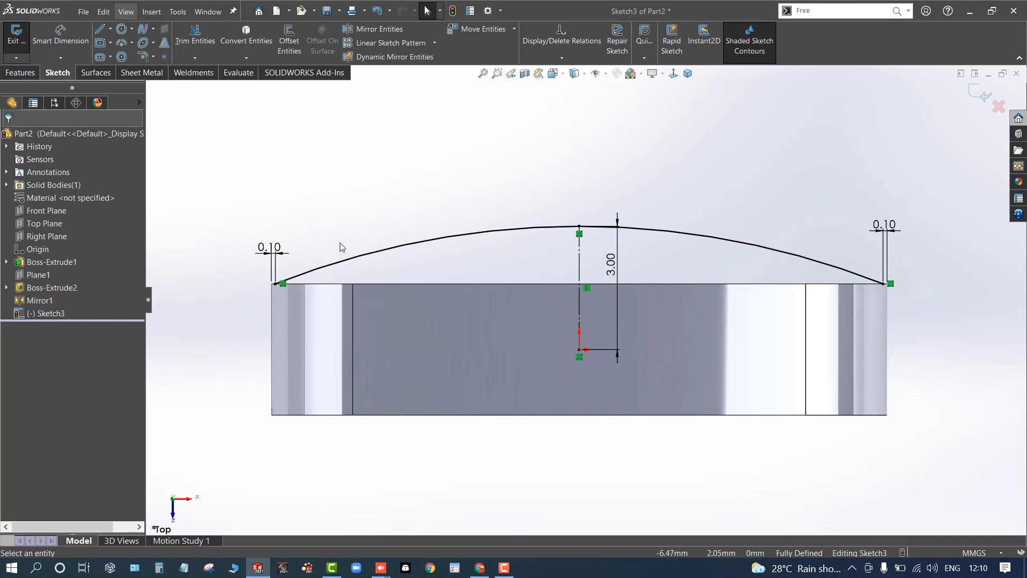
middle_click_drag(380, 200, 787, 141)
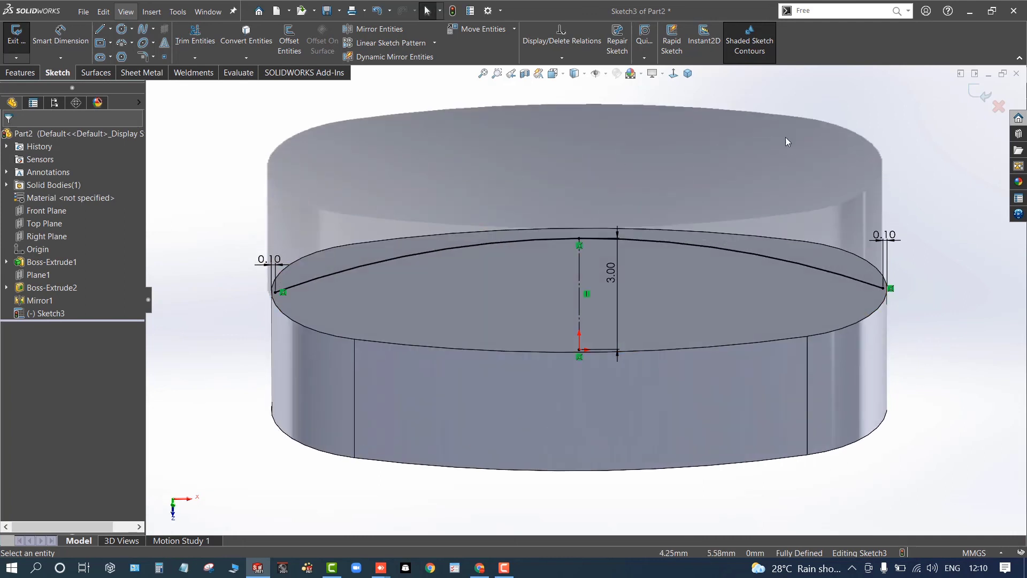
Finish the arc sketch, start a sketch on the body's oval face and offset its outline inward by 0.10 mm.
left_click(980, 96)
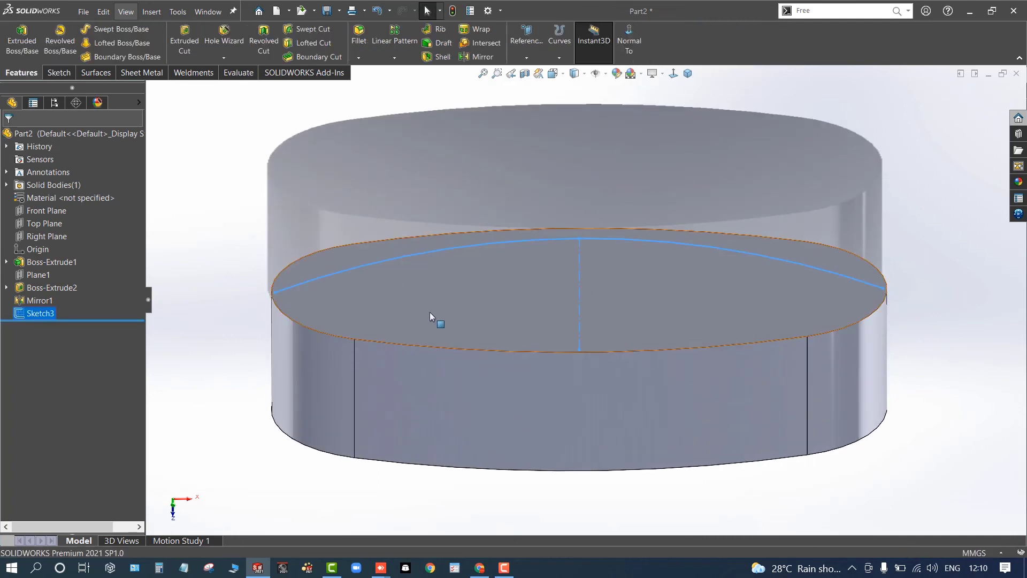
left_click(429, 312)
left_click(480, 284)
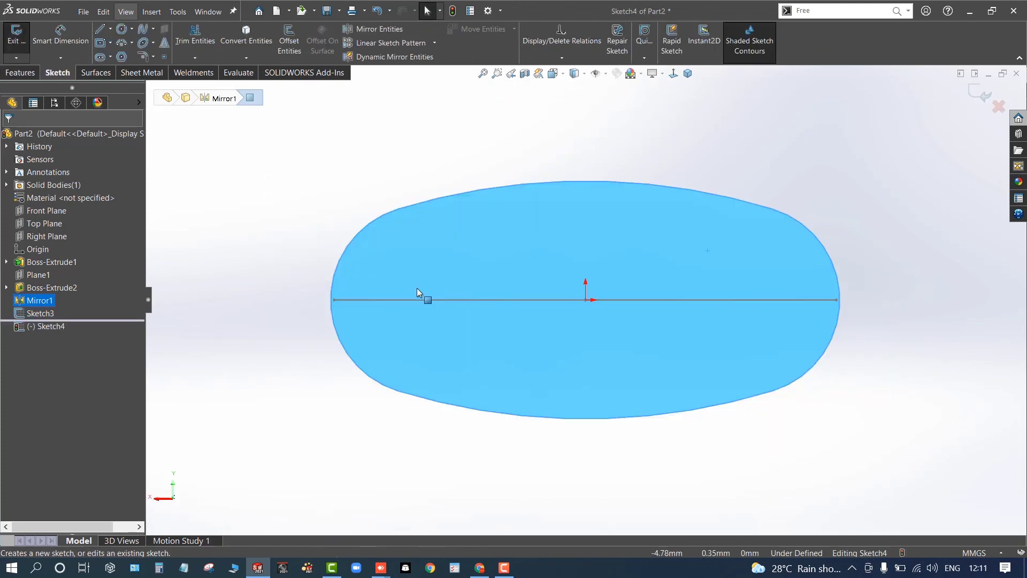
left_click(288, 41)
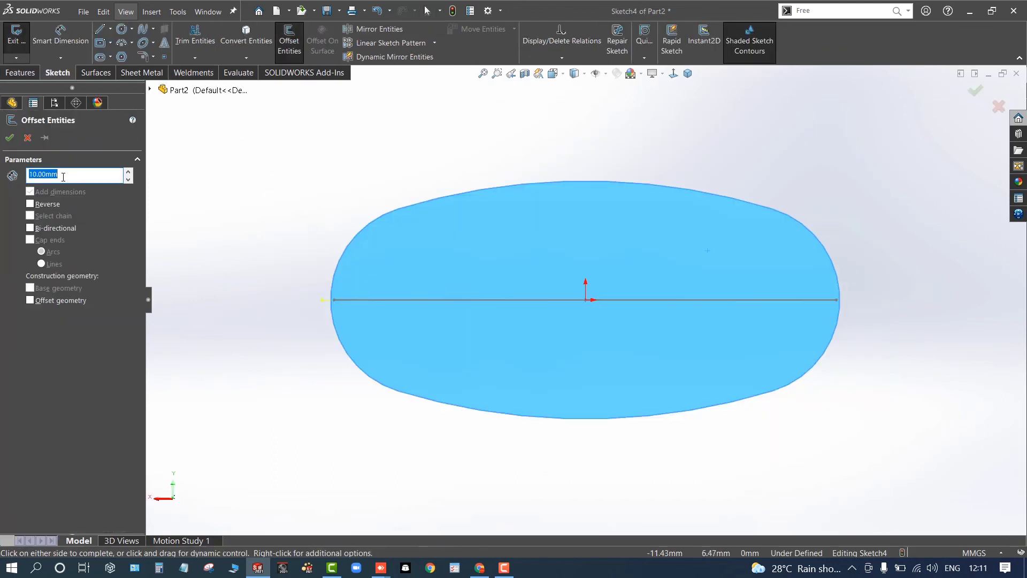
key("Return")
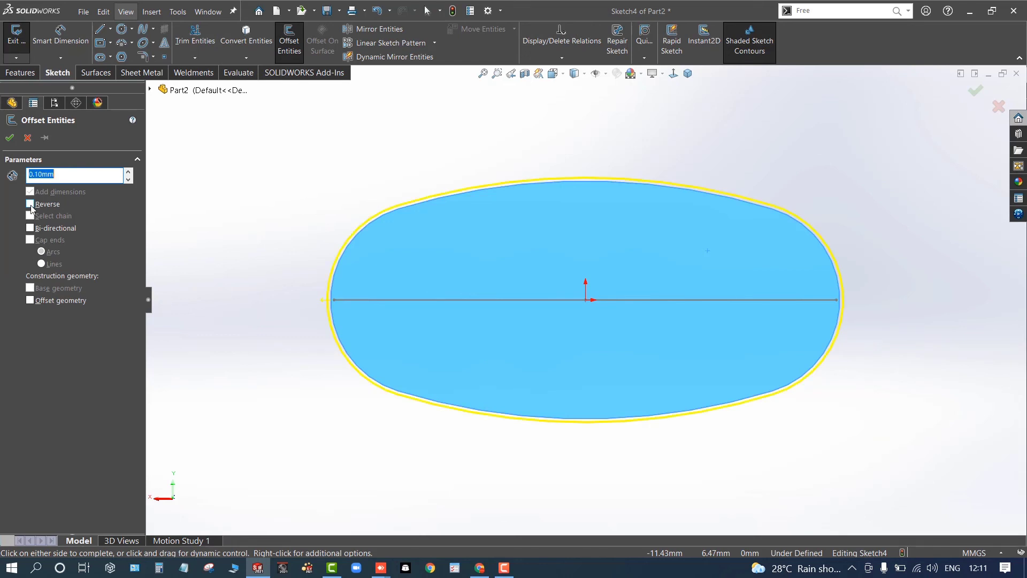
left_click(30, 204)
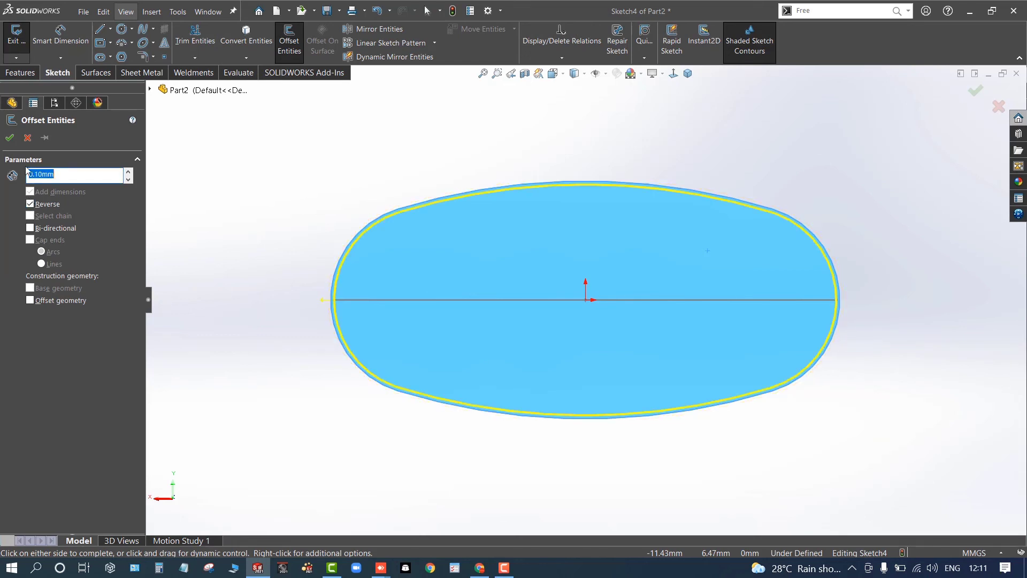
left_click(10, 138)
Split the oval face by projecting the offset outline with a Split Line.
left_click(847, 7)
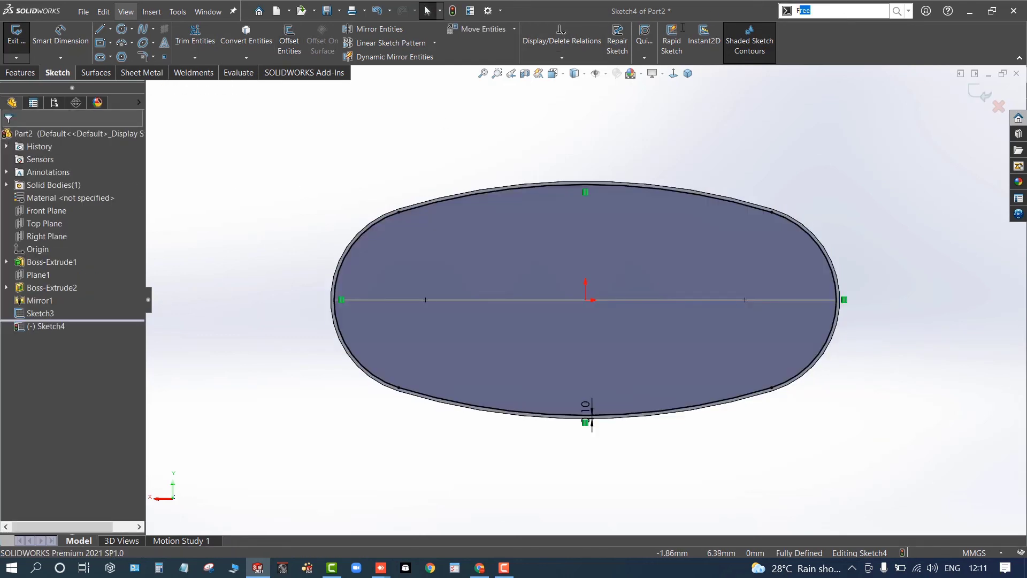
type("s")
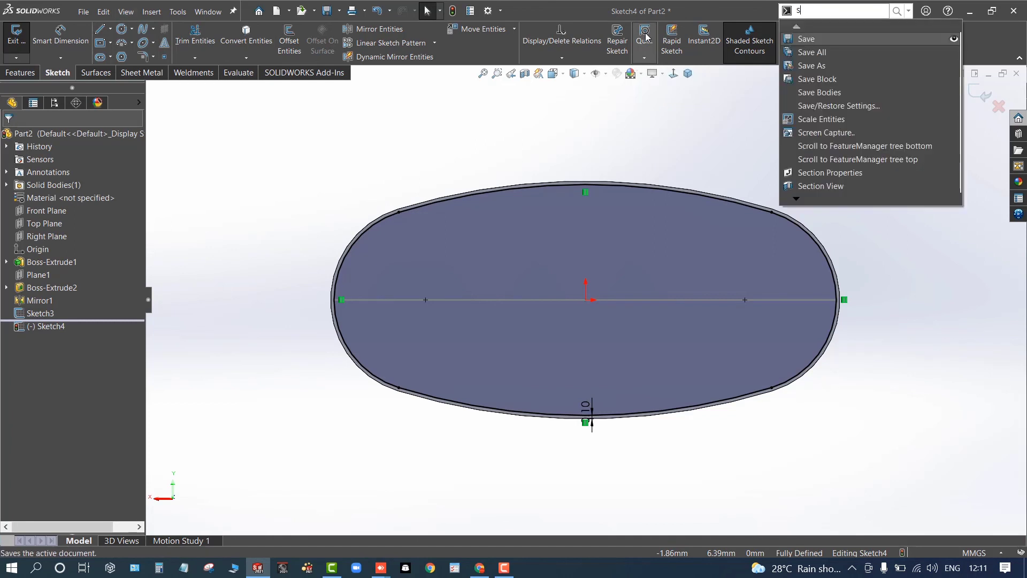
type("pli")
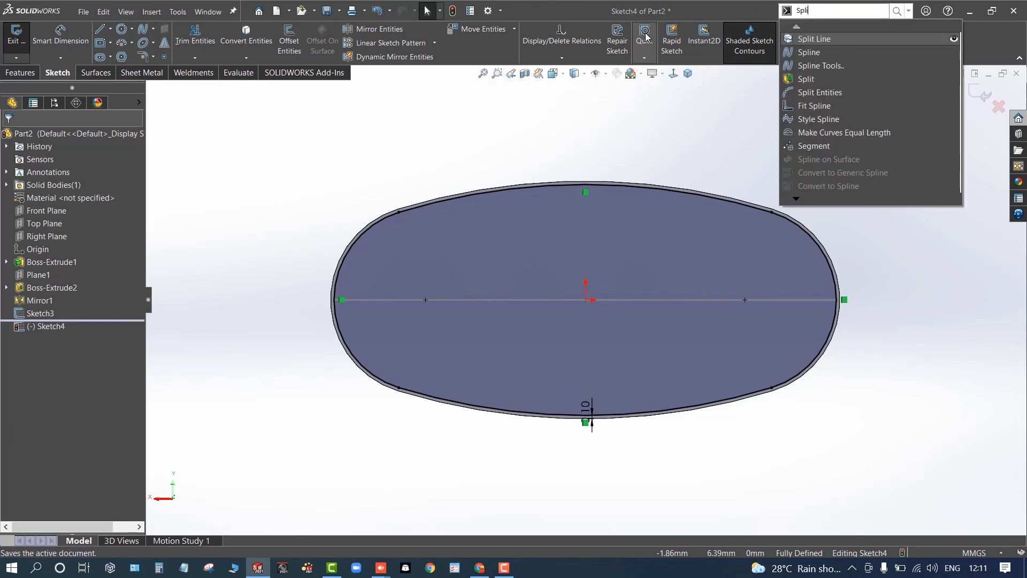
key("Return")
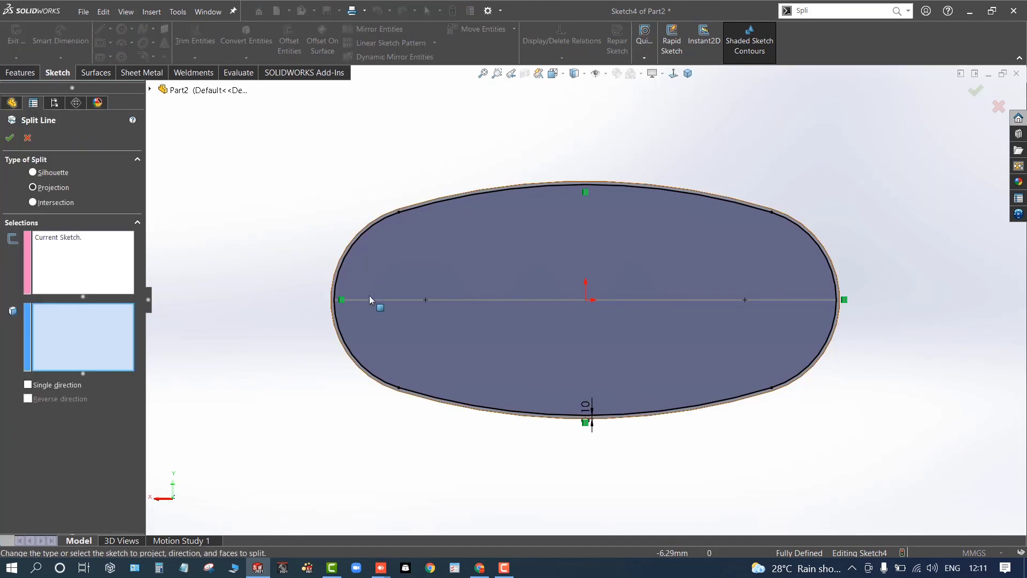
left_click(409, 257)
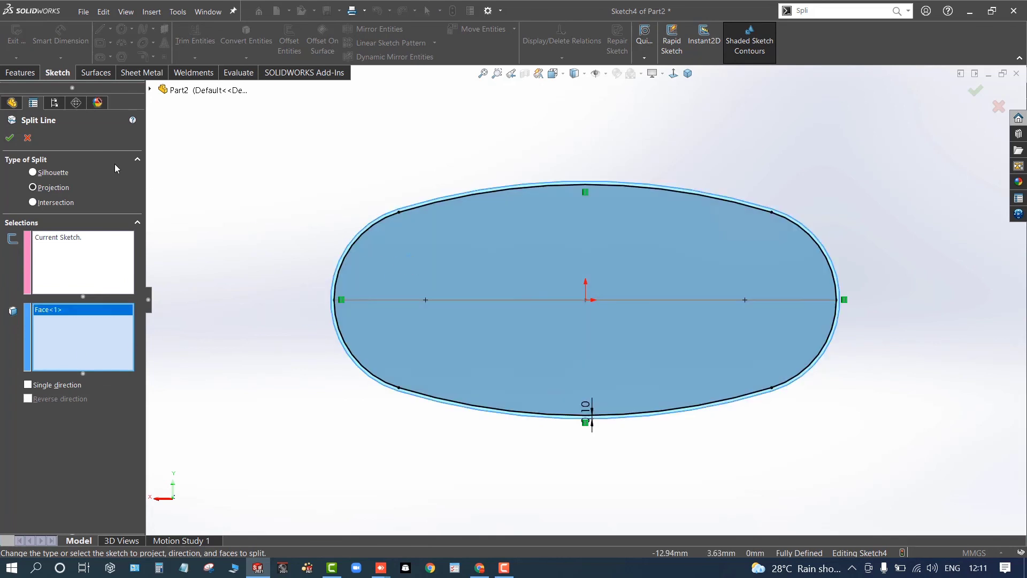
left_click(8, 141)
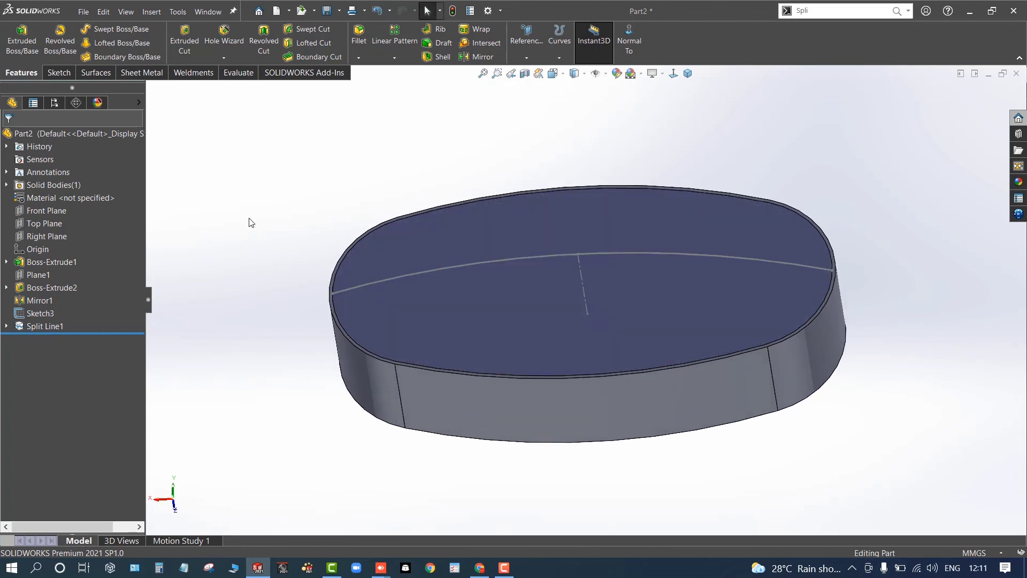
Sketch a three-point arc on the Right Plane, bowing outward from the body's face with a radius of about 4.4 mm.
middle_click_drag(260, 309, 232, 324)
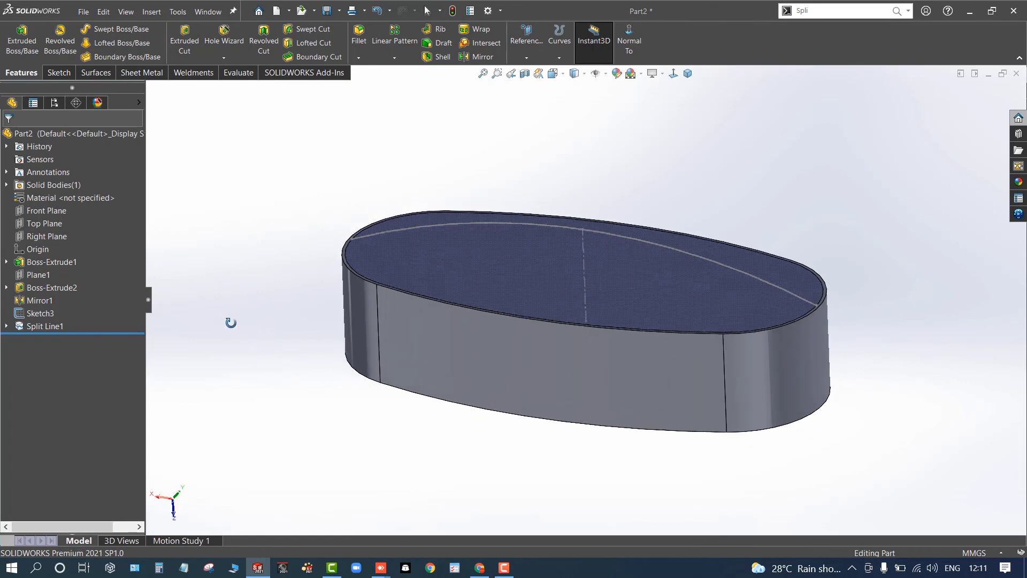
left_click(36, 236)
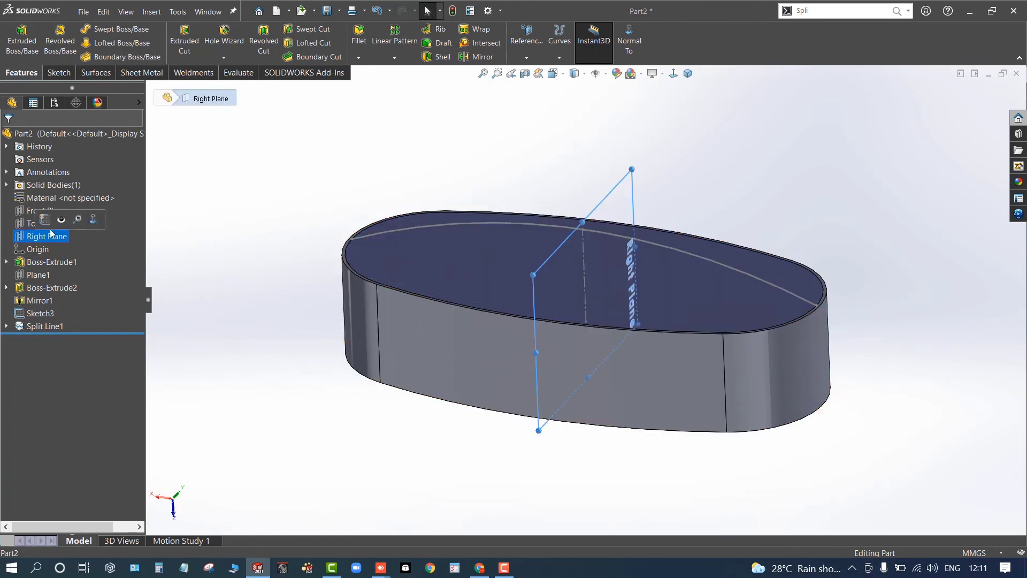
left_click(44, 220)
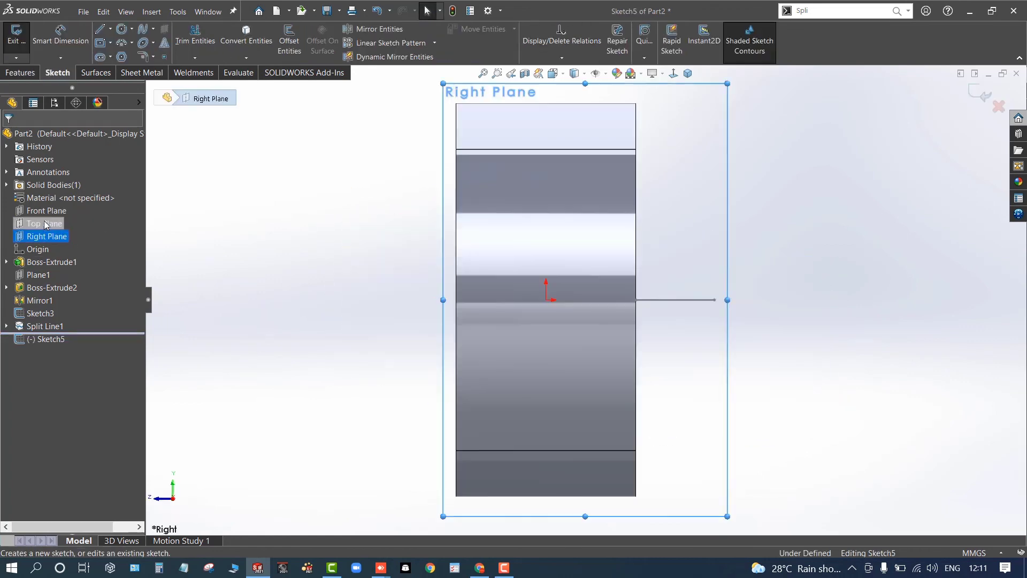
left_click(352, 316)
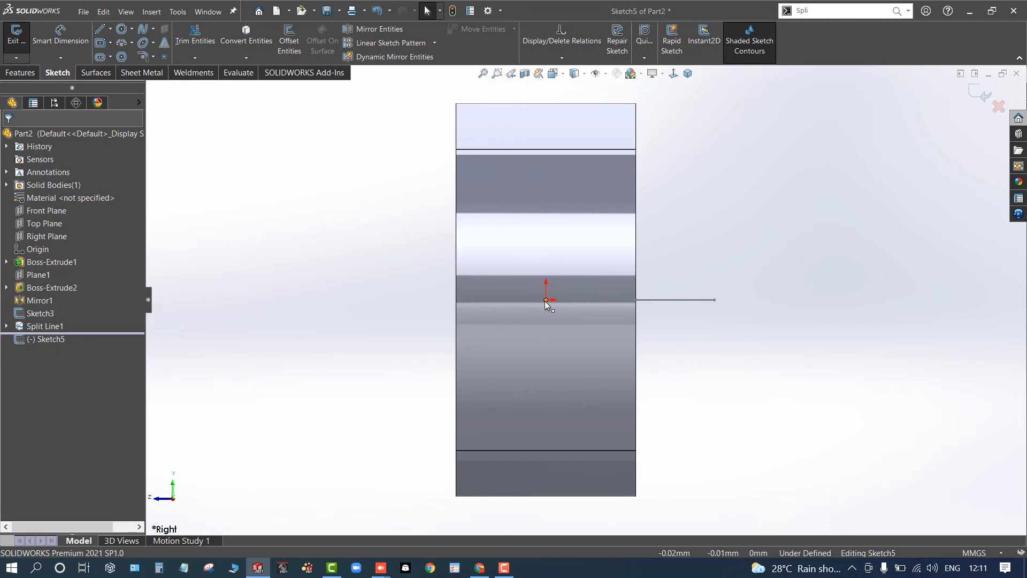
left_click(122, 46)
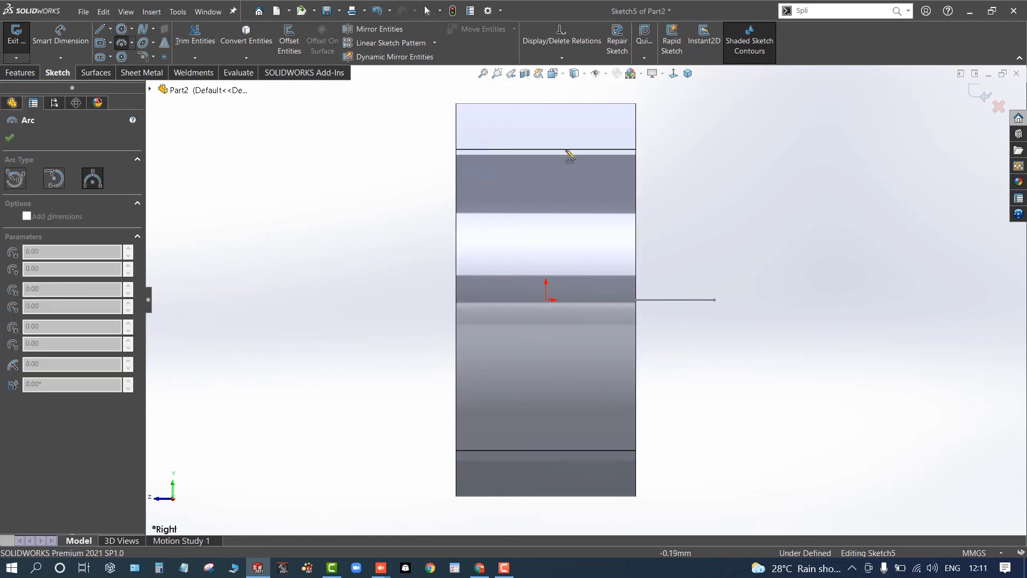
left_click(629, 112)
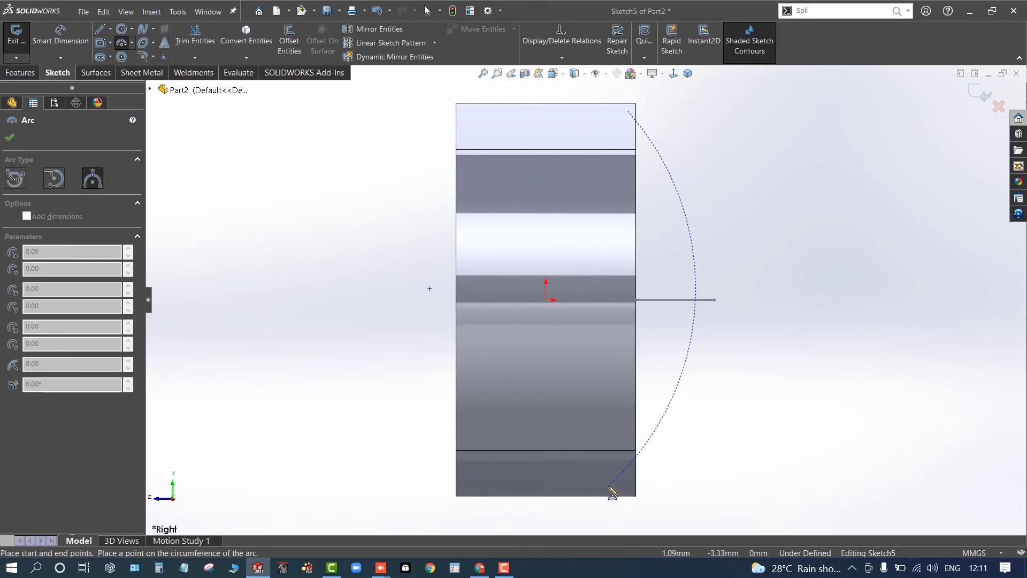
left_click(629, 488)
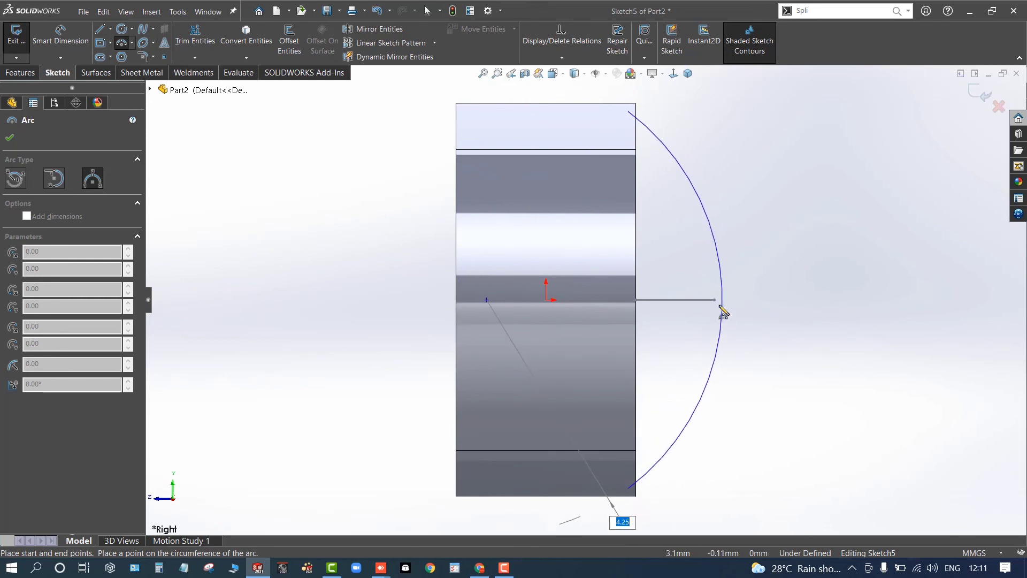
left_click(716, 303)
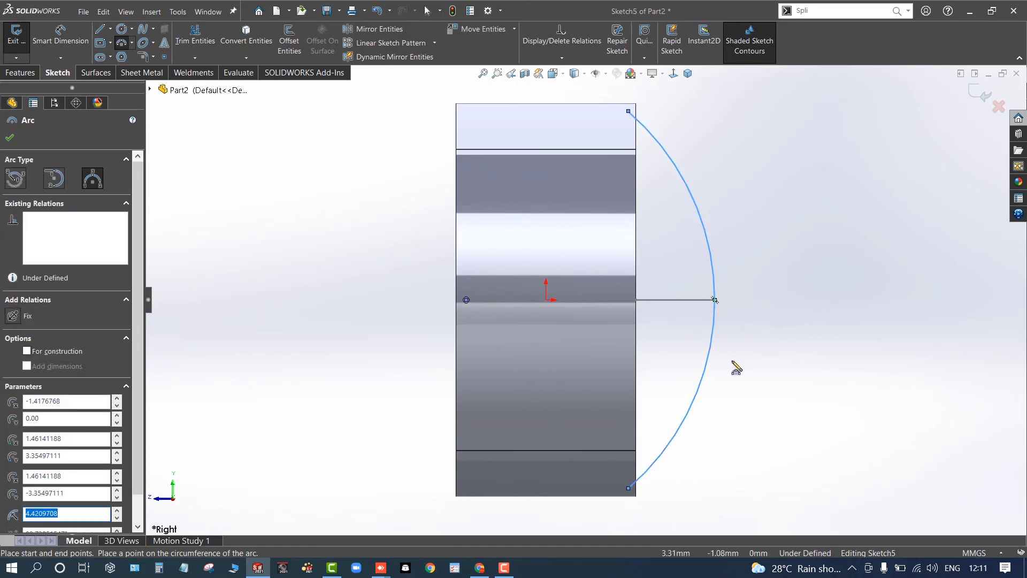
key("Escape")
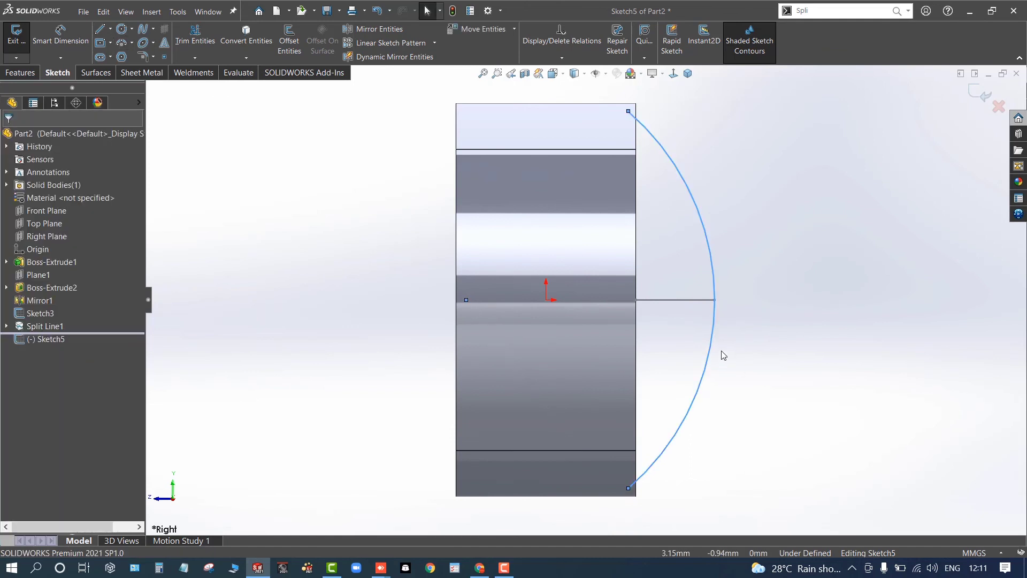
Dimension the arc's upper and lower endpoints 0.10 mm from the body's adjacent edges.
left_click(629, 111)
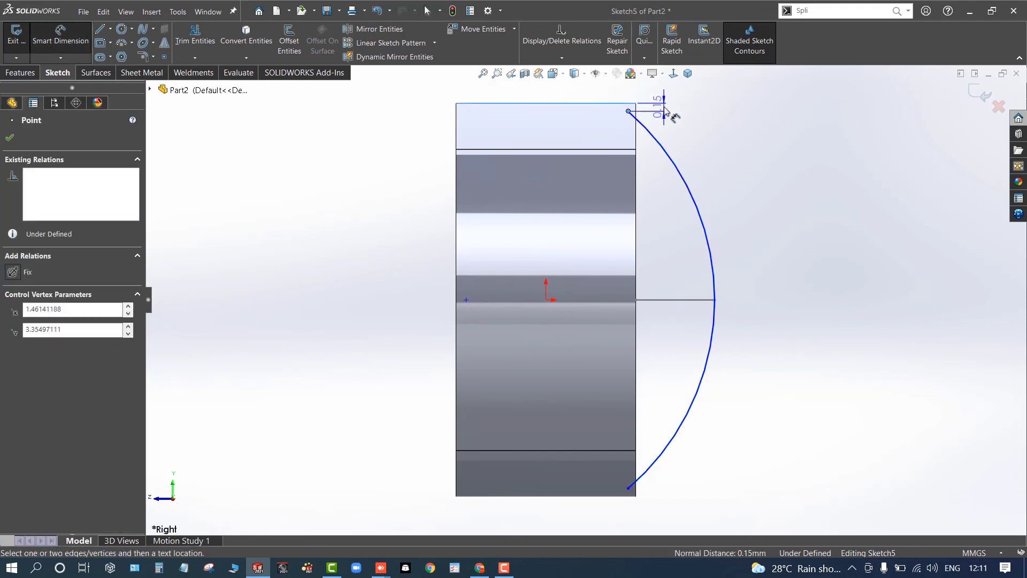
left_click(635, 104)
left_click(663, 108)
key("Return")
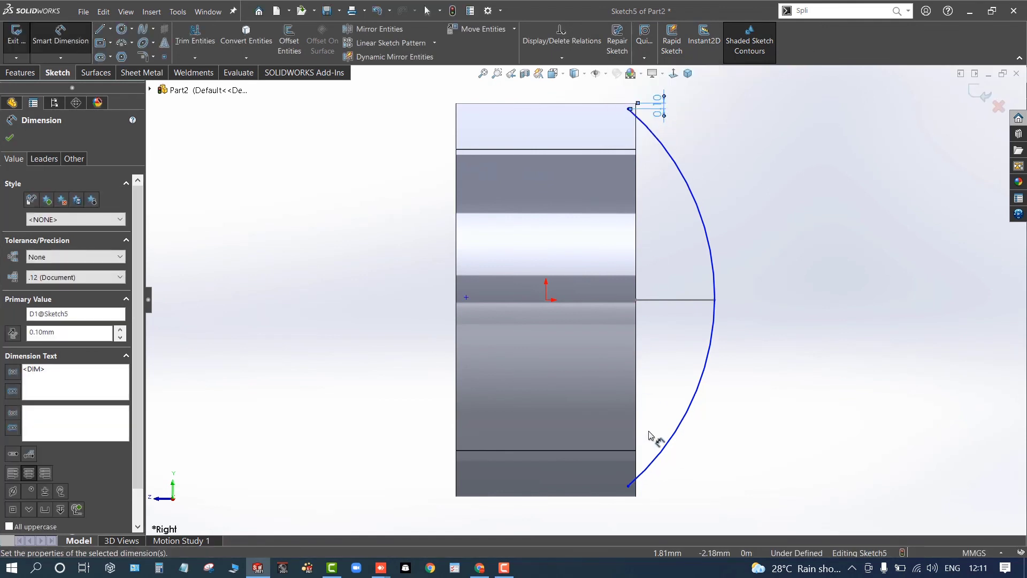
left_click(629, 487)
left_click(636, 497)
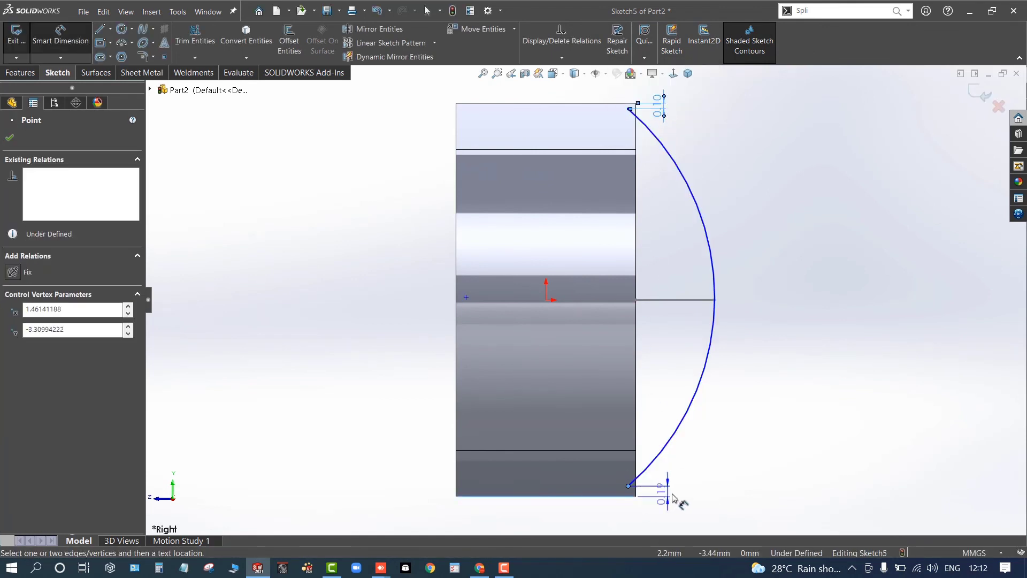
left_click(673, 497)
key("Return")
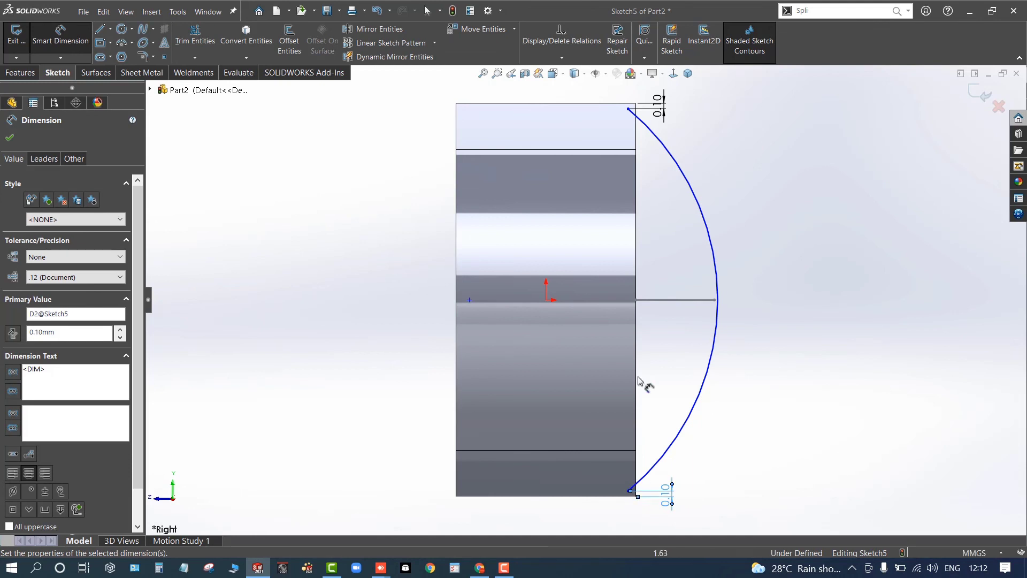
left_click(628, 110)
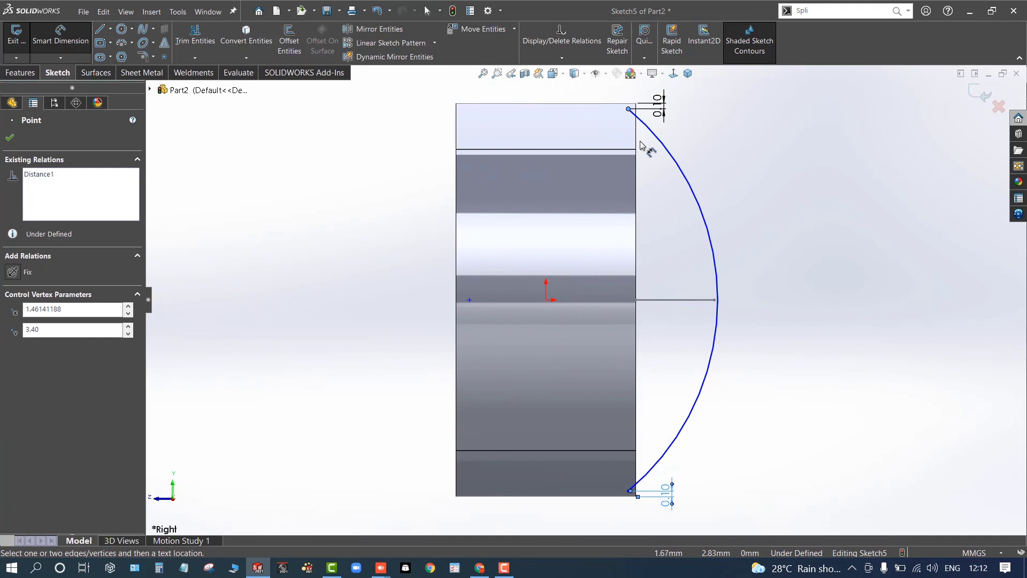
key("Escape")
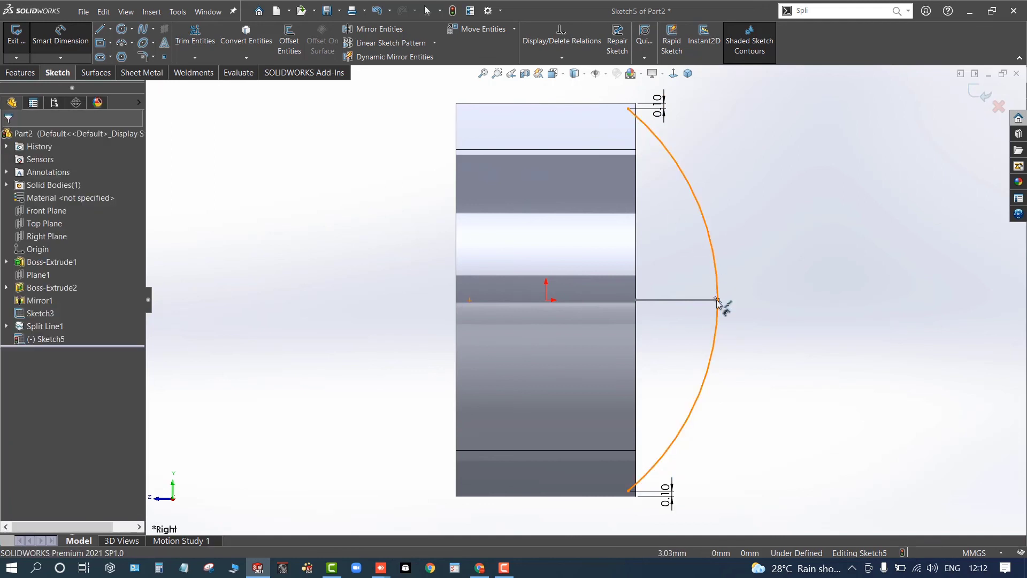
key("Escape")
left_click(717, 312)
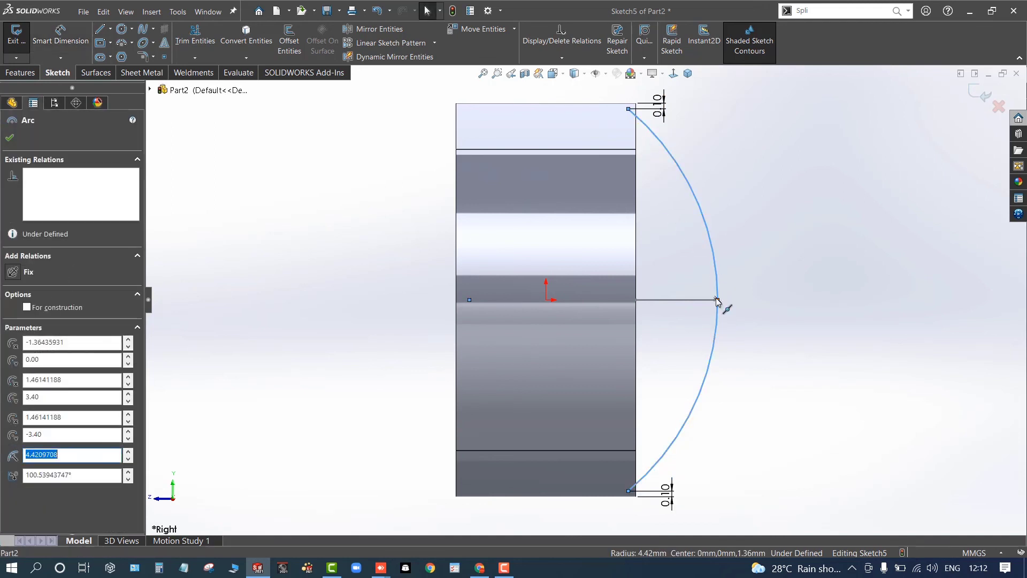
scroll(715, 298, "down", 3)
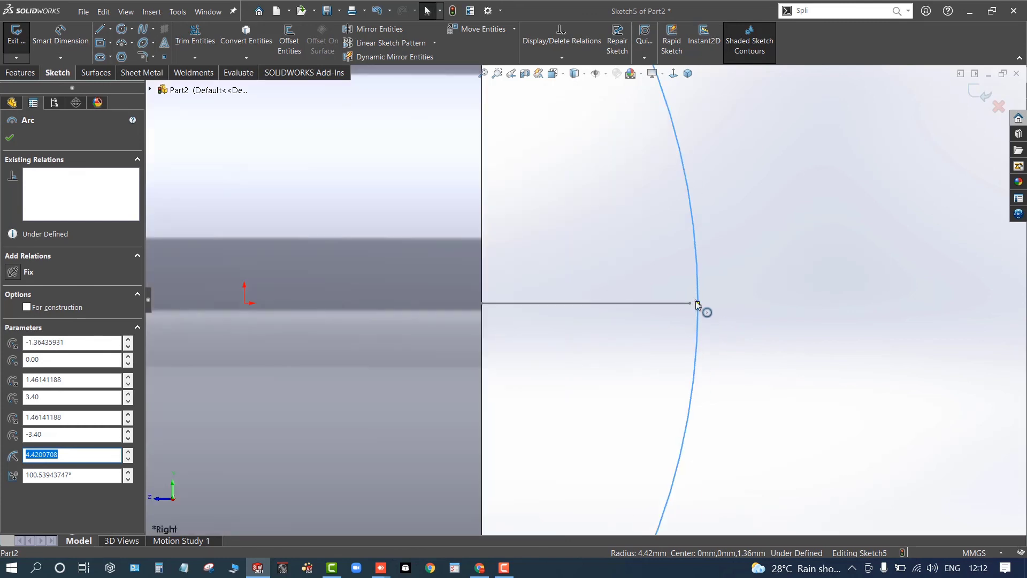
left_click(685, 342)
Draw a horizontal line from the origin to the outer end of the earlier sketch, near the arc's apex.
scroll(613, 347, "up", 2)
key("l")
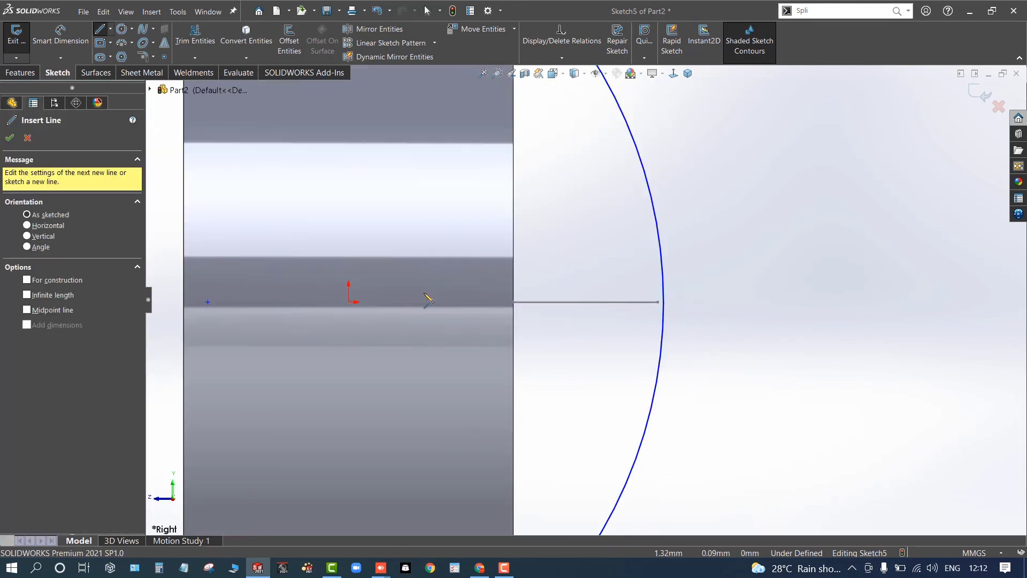
left_click(349, 303)
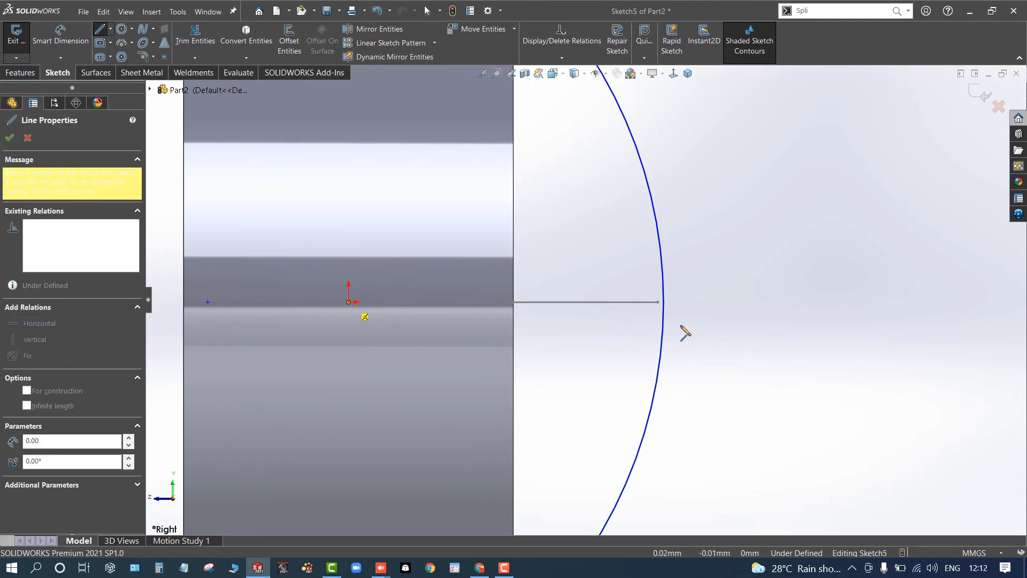
left_click(659, 303)
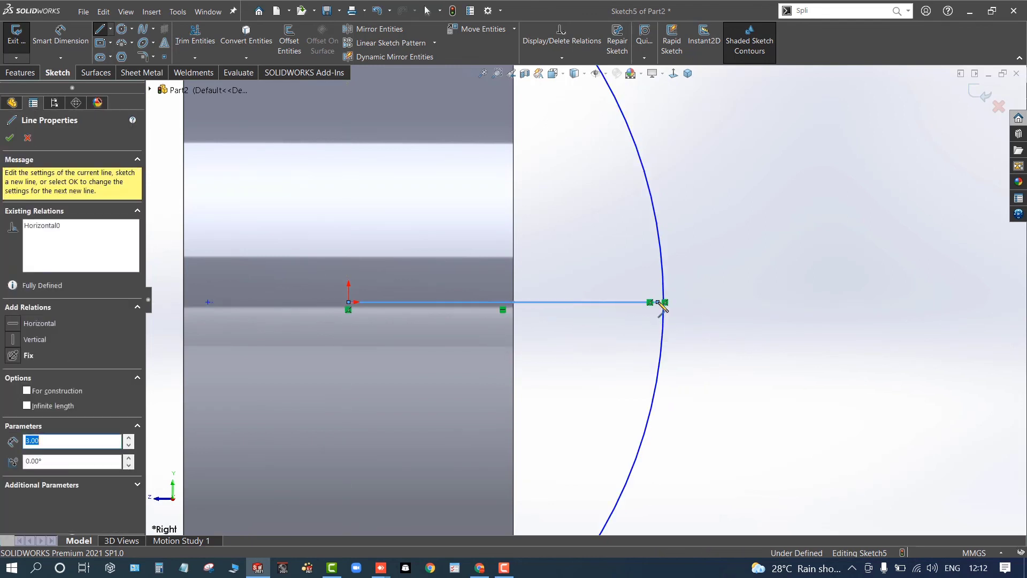
key("Escape")
key("Escape")
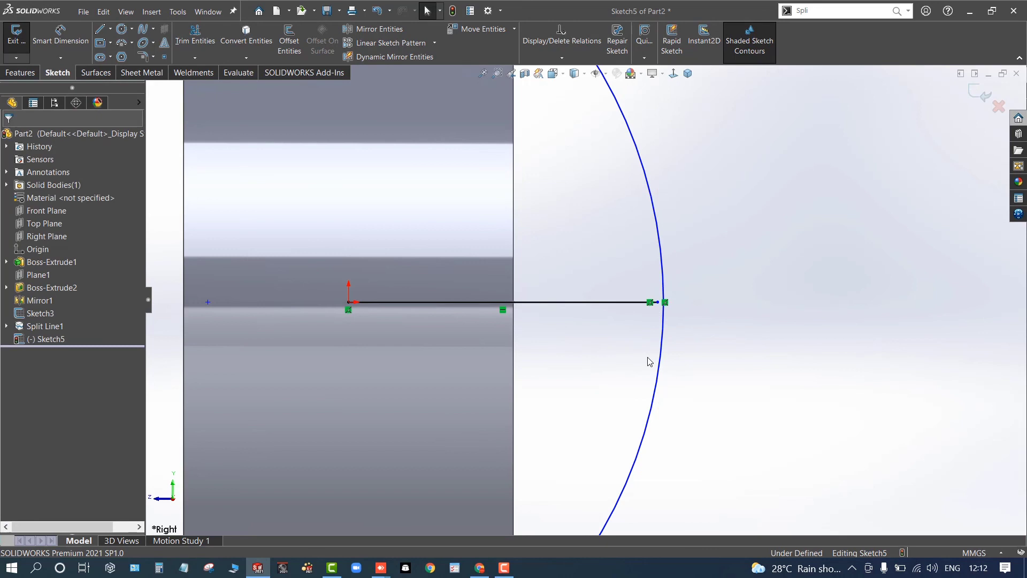
Make the outer endpoint of the horizontal line coincident with the arc.
left_click(658, 303)
left_click(663, 330, "ctrl")
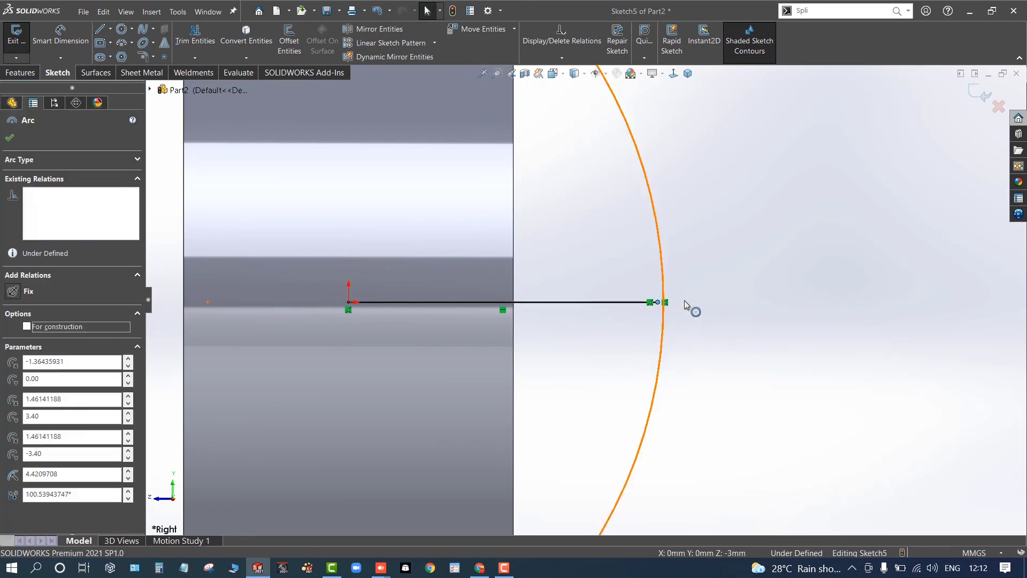
left_click(726, 285)
left_click(600, 357)
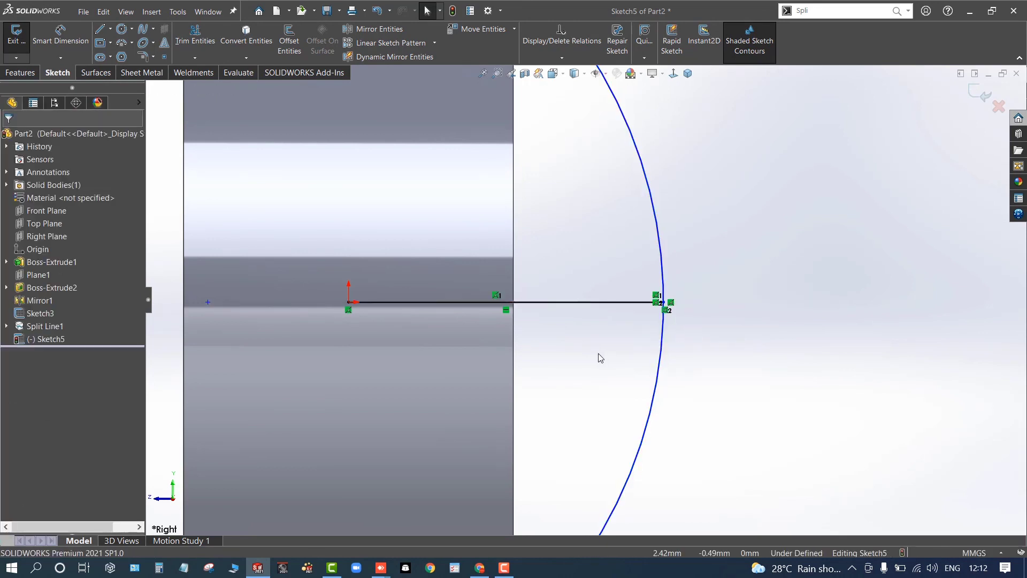
Dimension the horizontal line from the origin to the arc's apex at 3 mm.
key("d")
left_click(547, 303)
left_click(548, 269)
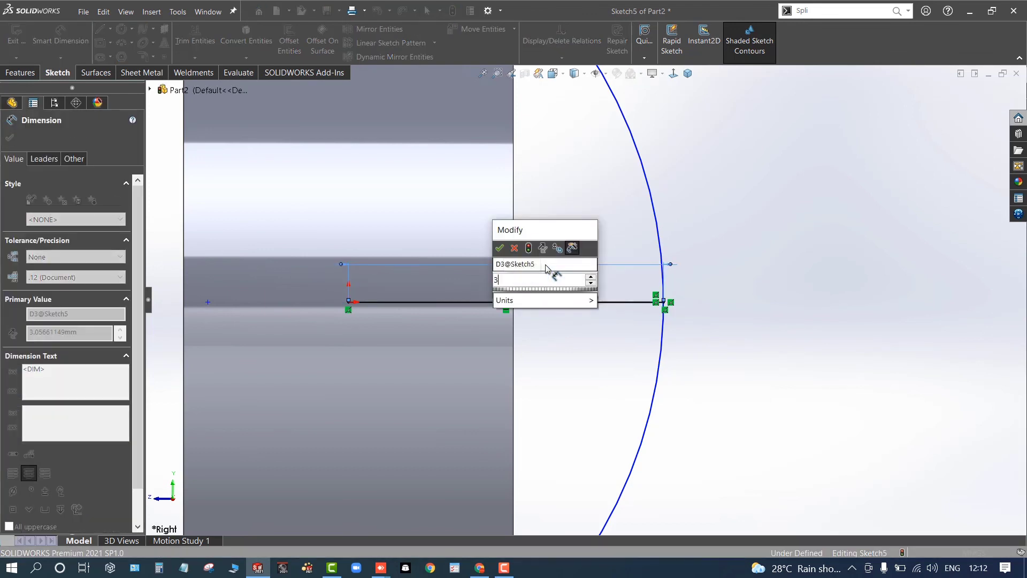
type("3")
key("Return")
key("Escape")
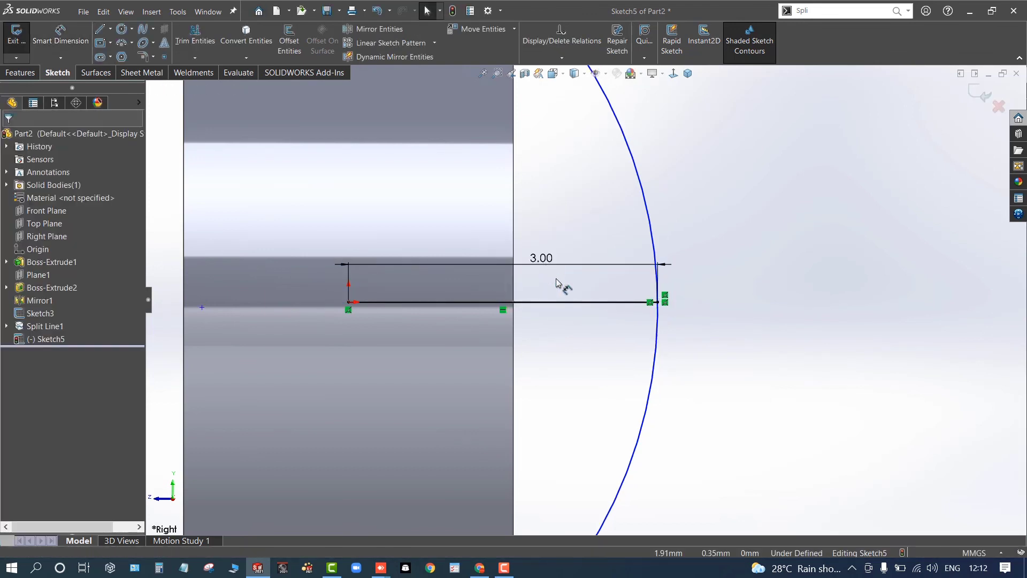
Make the arc's lower and upper endpoints coincident with the edges of the body's adjacent face.
left_click(657, 330)
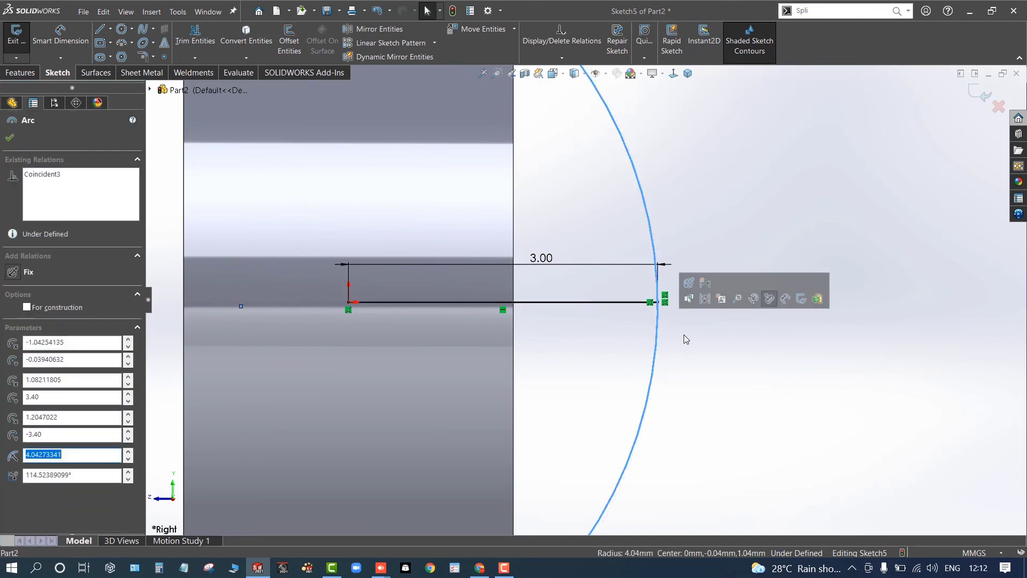
key("f")
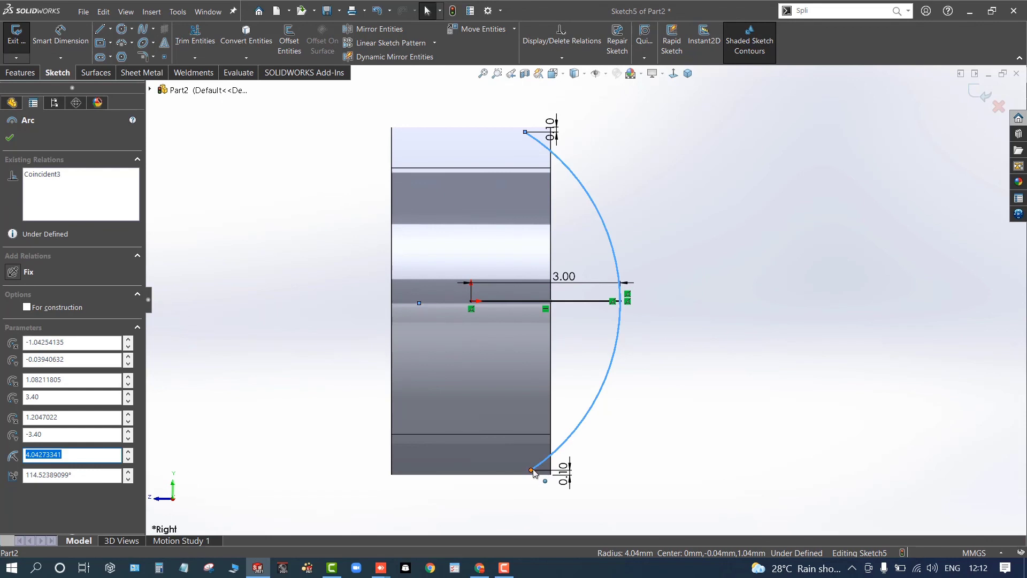
left_click(532, 470)
left_click(552, 454, "ctrl")
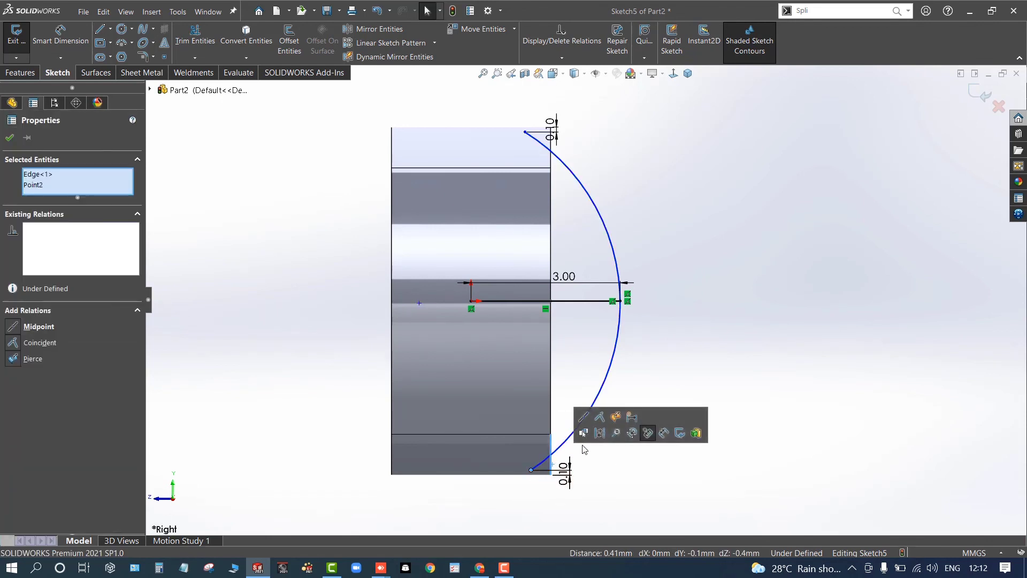
left_click(600, 417)
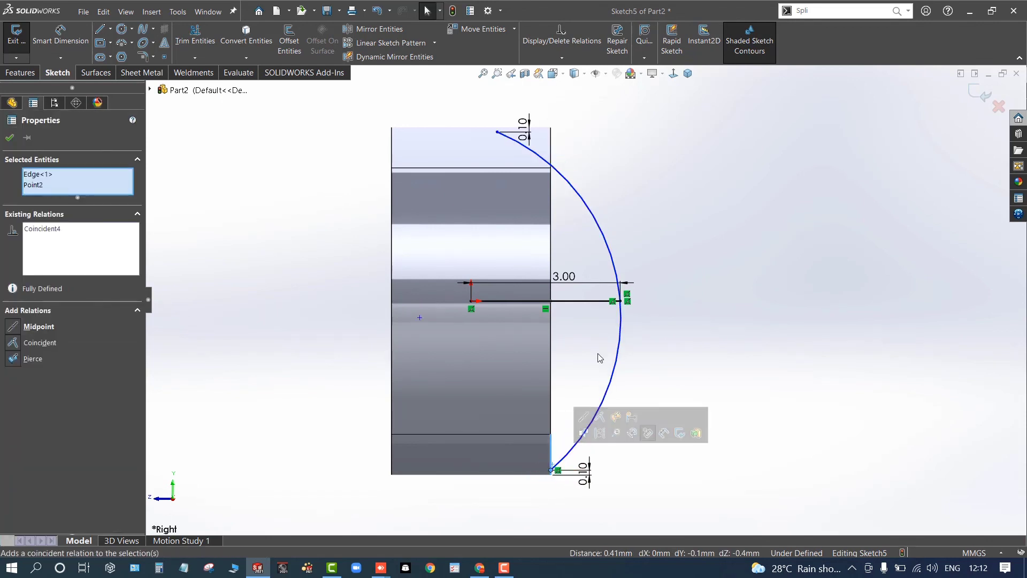
left_click(497, 133)
left_click(551, 143, "ctrl")
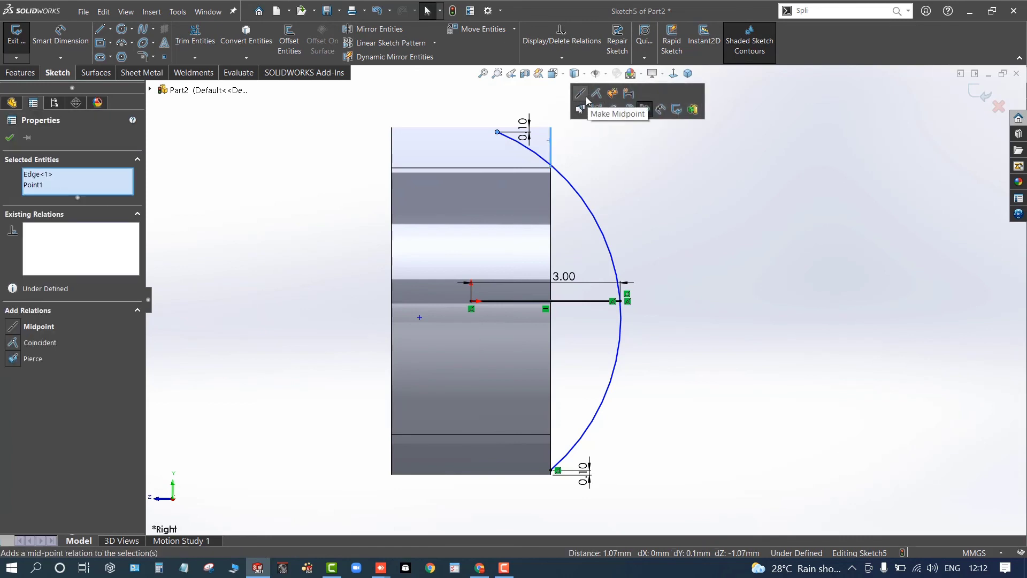
left_click(600, 106)
left_click(447, 101)
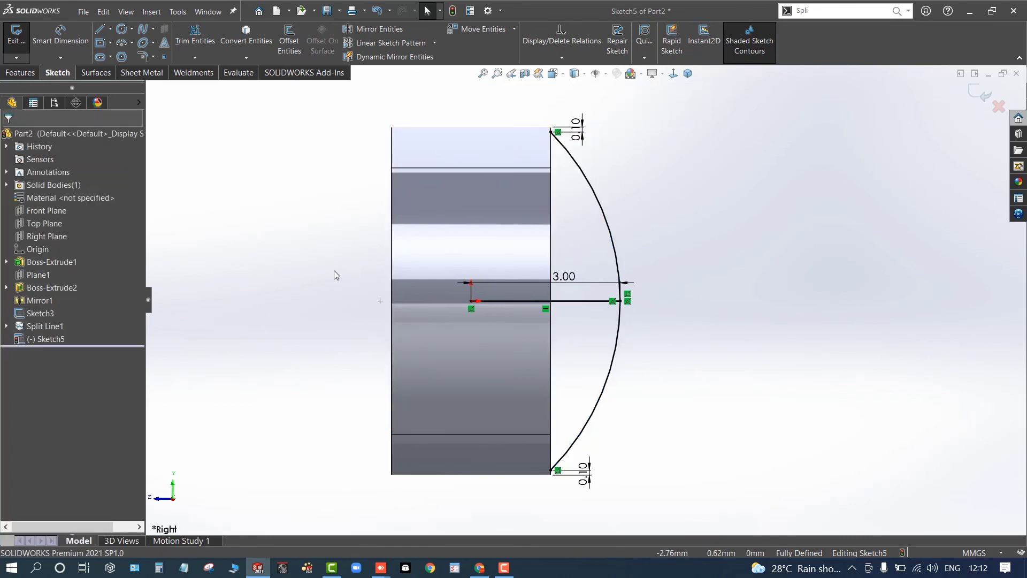
Convert the 3 mm horizontal line to construction geometry and exit the sketch.
left_click(594, 300)
left_click(629, 267)
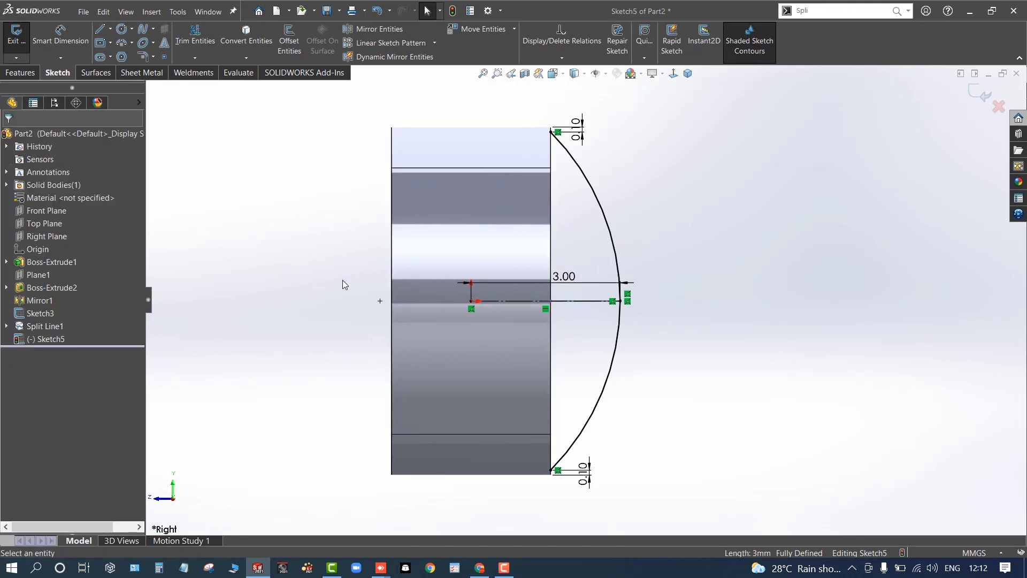
mouse_move(343, 280)
middle_mouse_down()
mouse_move(346, 291)
mouse_move(338, 286)
mouse_move(287, 360)
mouse_move(300, 342)
mouse_move(255, 357)
mouse_move(305, 321)
mouse_move(378, 300)
mouse_move(356, 332)
mouse_move(274, 352)
middle_mouse_up()
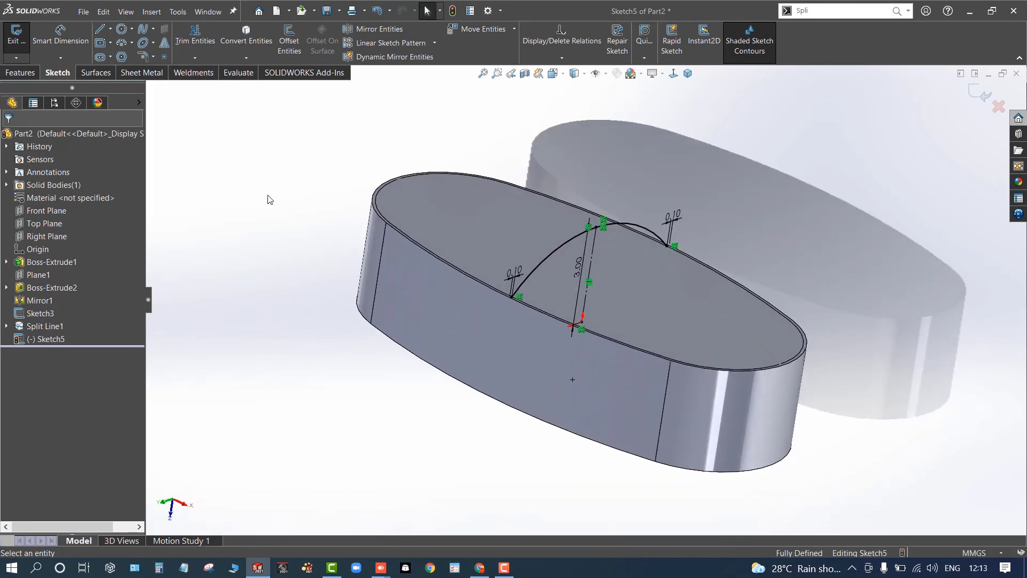
left_click(105, 78)
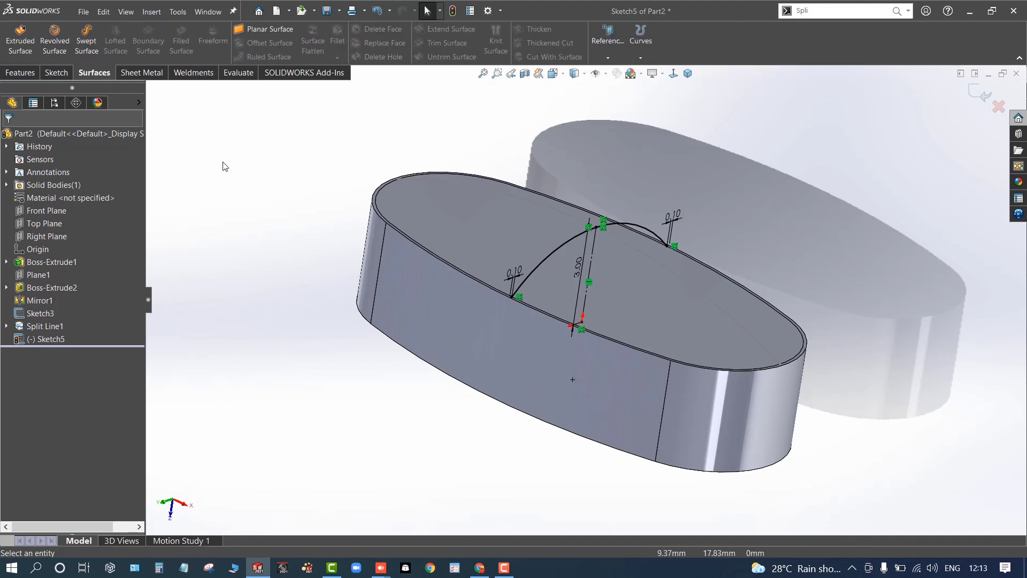
left_click(980, 93)
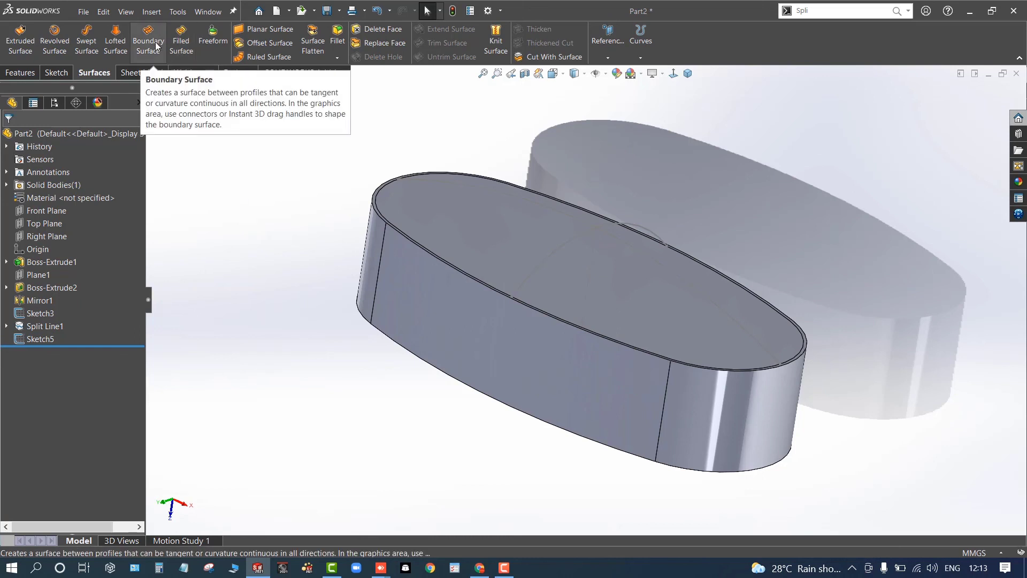
Start a Filled Surface using the split line's oval Sketch4 as its patch boundary with Contact edge setting.
left_click(181, 40)
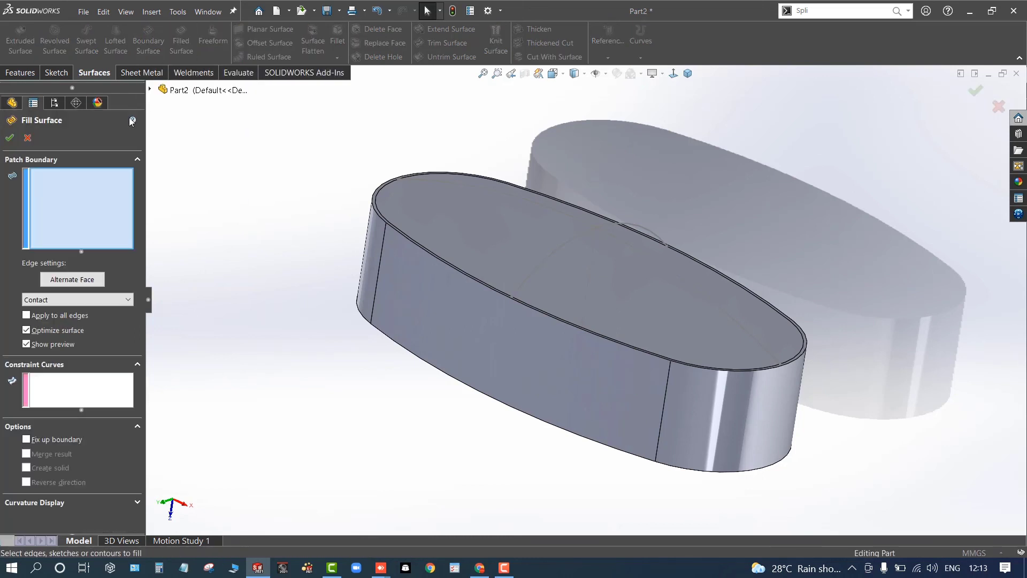
left_click(152, 90)
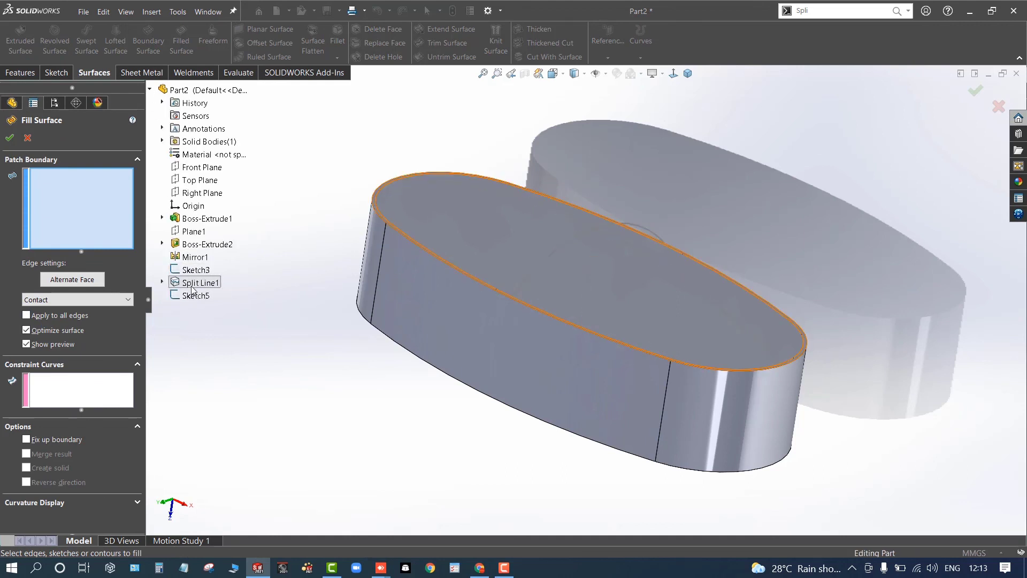
left_click(162, 283)
left_click(204, 295)
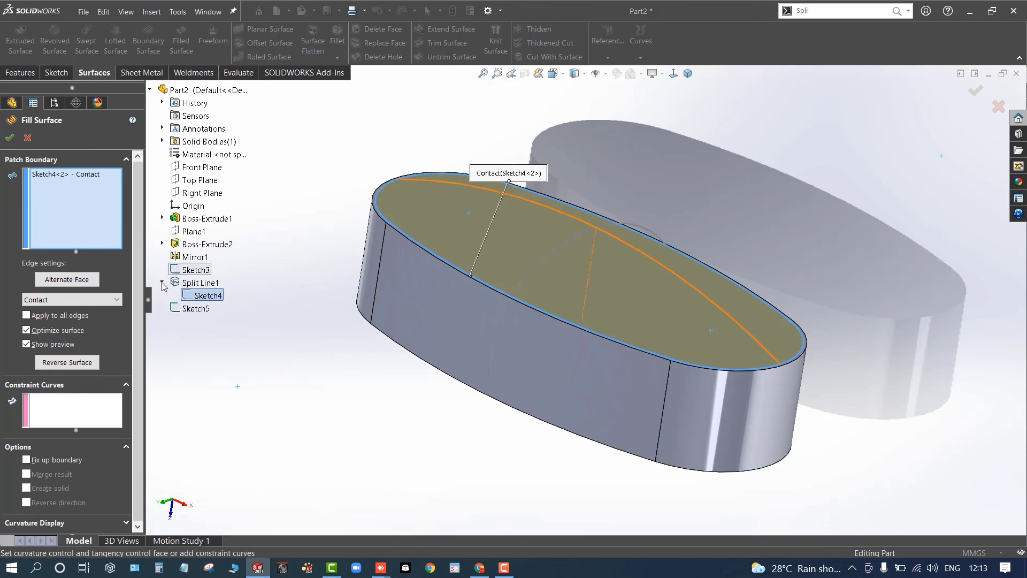
Add the arc sketches Sketch5 and Sketch3 as the fill's constraint curves and create the domed surface.
left_click(52, 413)
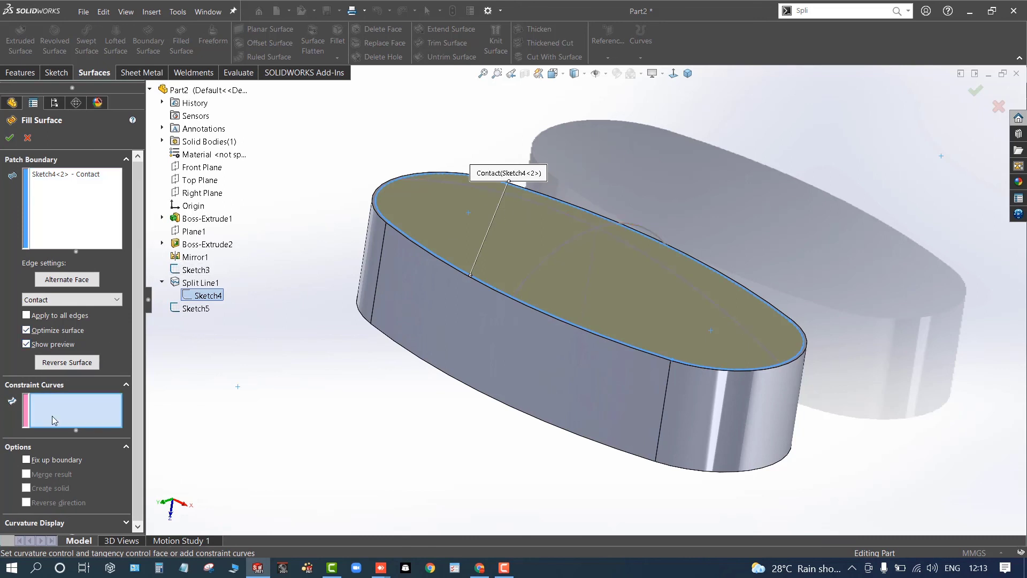
left_click(648, 231)
mouse_move(648, 248)
middle_mouse_down()
mouse_move(702, 221)
mouse_move(712, 267)
middle_mouse_up()
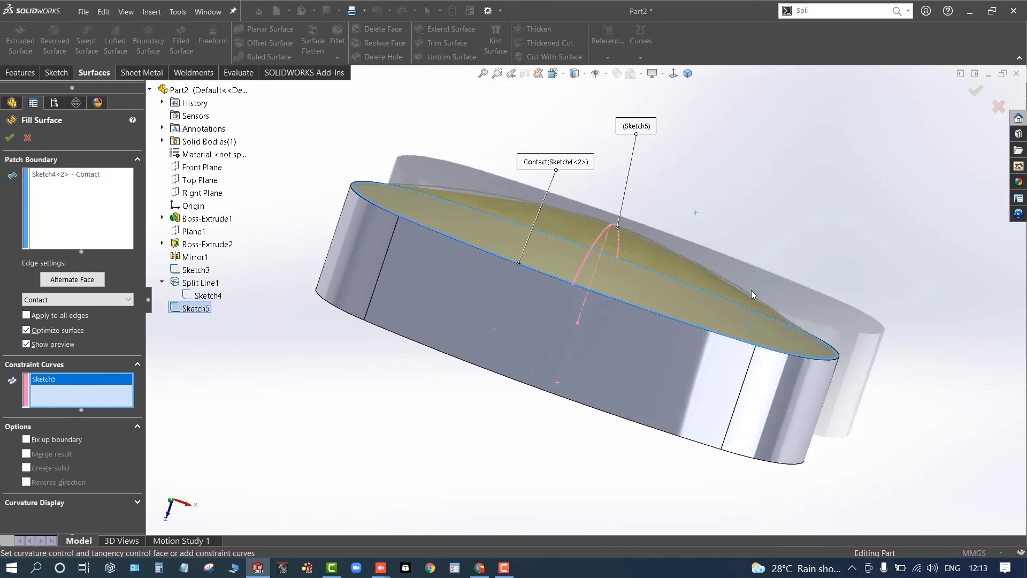
left_click(756, 297)
middle_click_drag(427, 359, 393, 396)
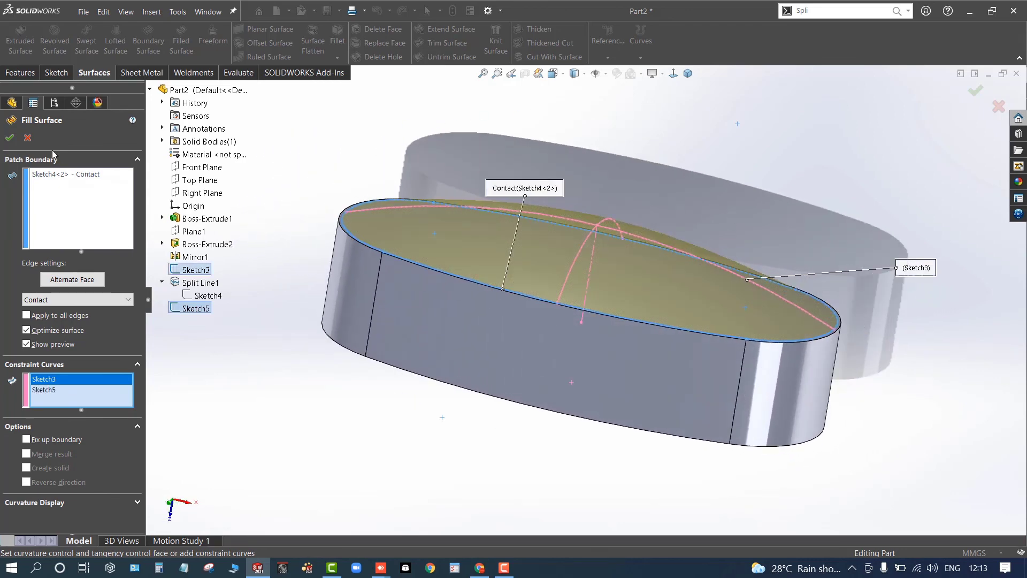
left_click(10, 138)
middle_click_drag(273, 383, 243, 317)
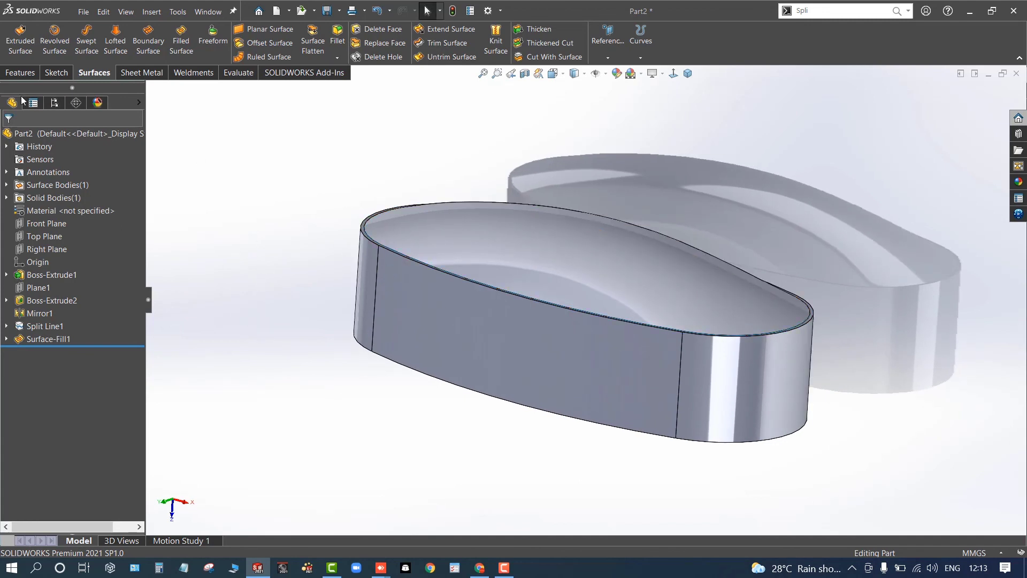
Try to mirror the filled surface feature about the Front Plane with Geometry Pattern and Full preview enabled.
left_click(21, 72)
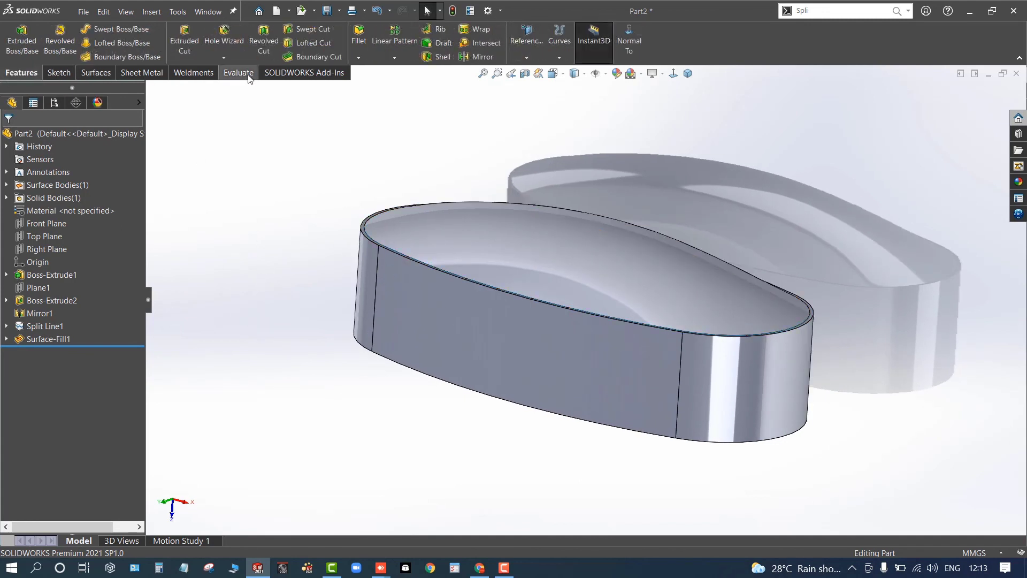
left_click(478, 57)
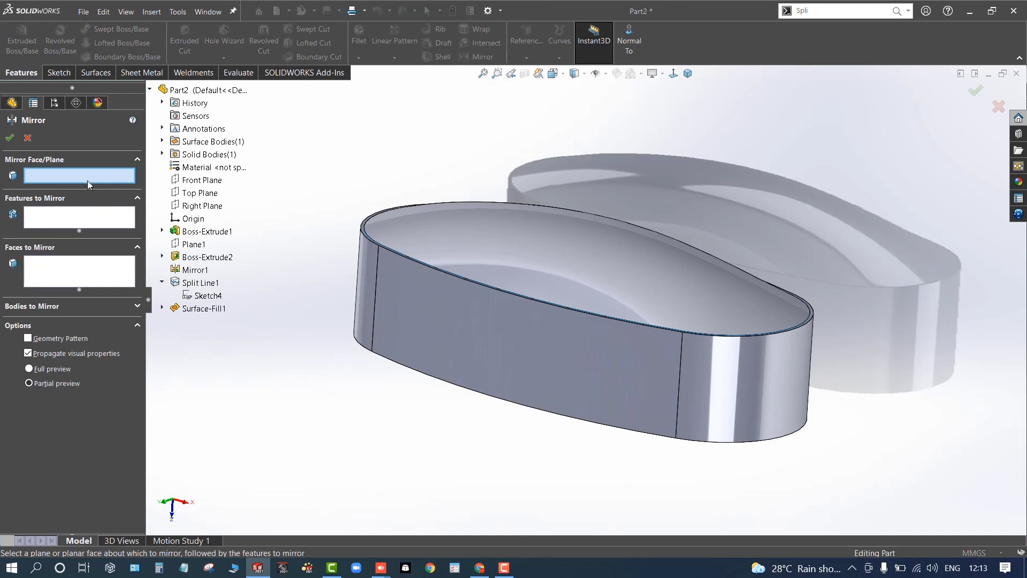
left_click(190, 195)
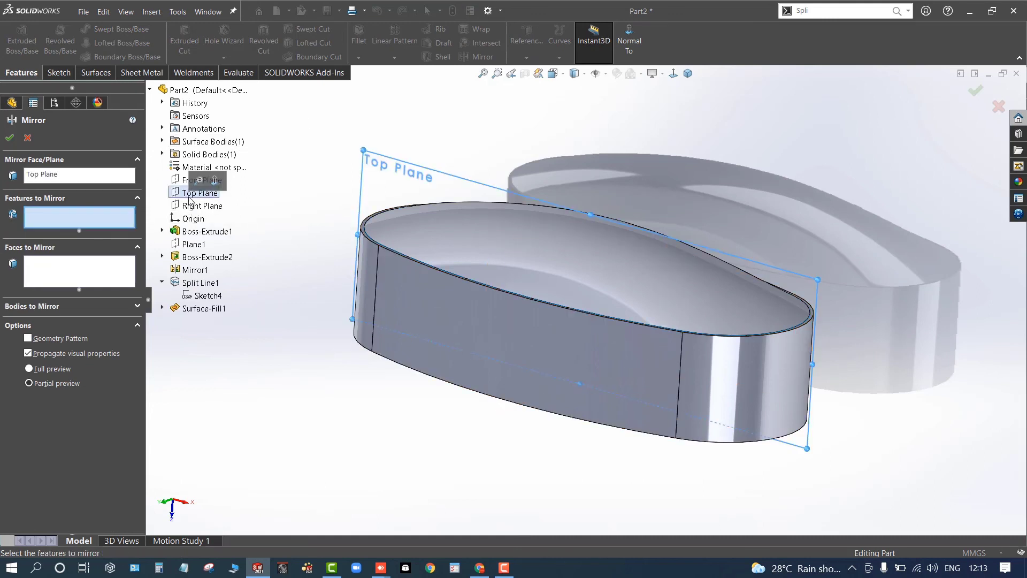
left_click(91, 175)
left_click(184, 182)
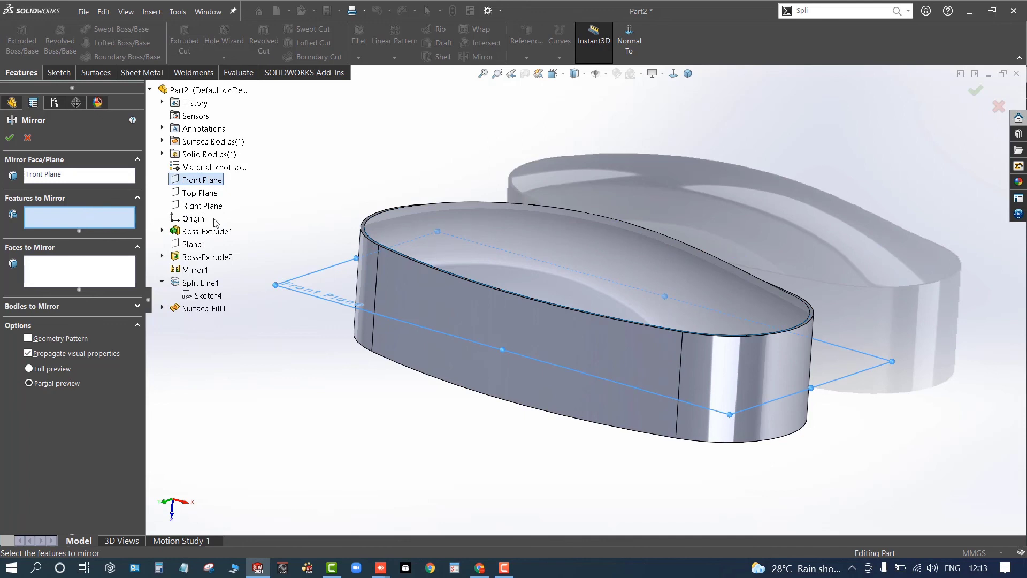
left_click(467, 219)
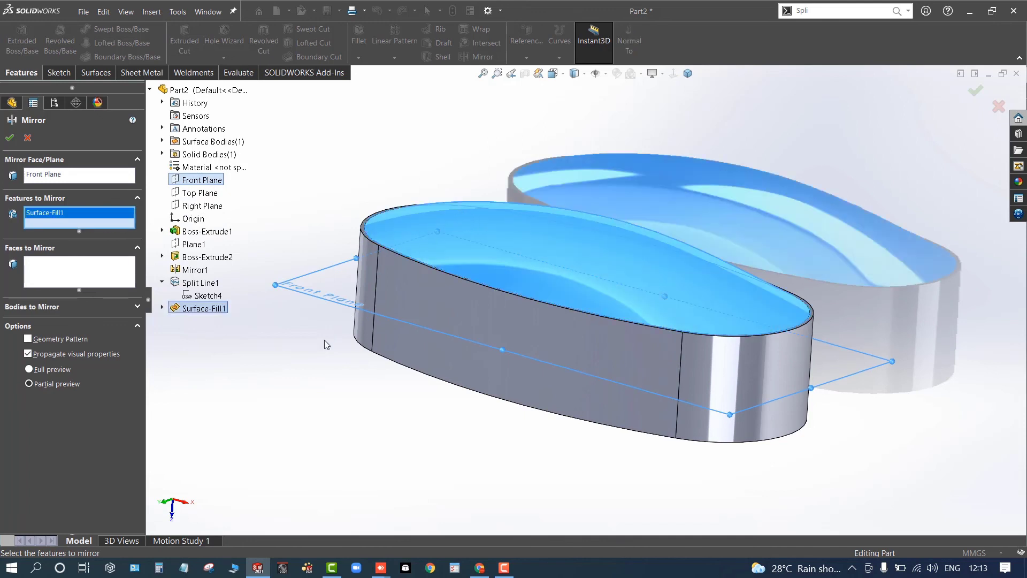
middle_click_drag(327, 344, 356, 240)
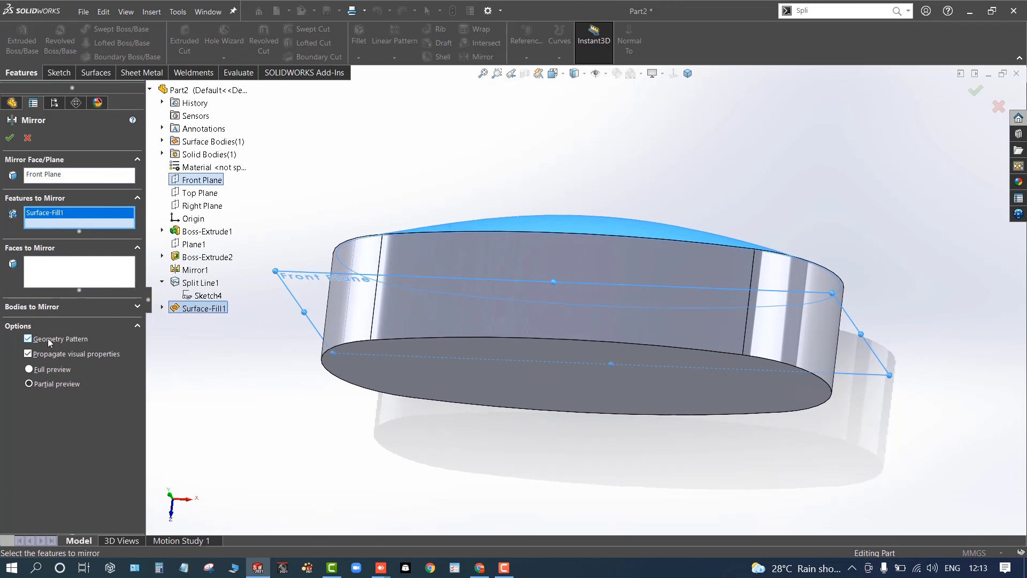
left_click(48, 371)
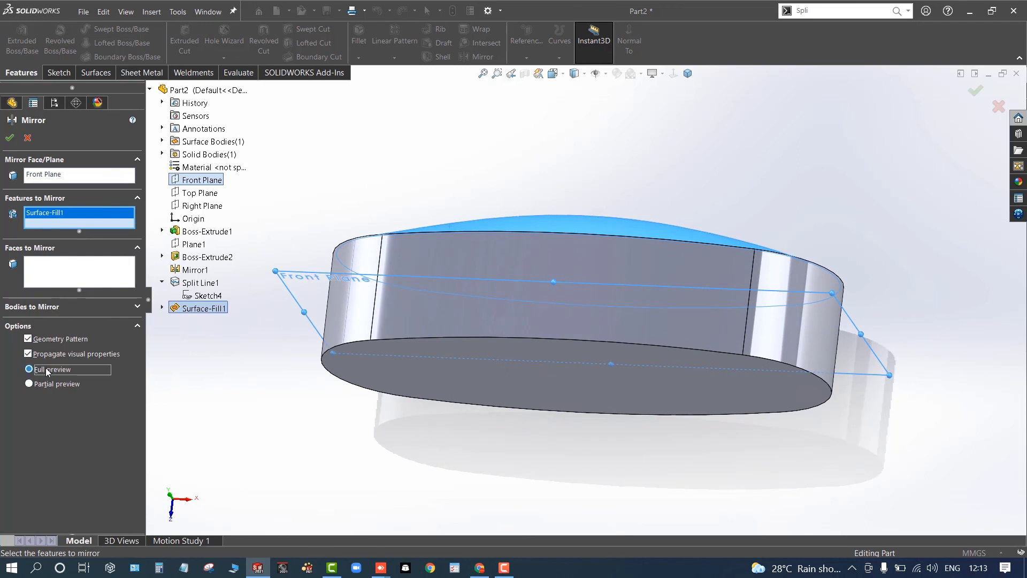
Try to mirror the domed surface as a face about the Front Plane instead of as a feature.
left_click(56, 273)
middle_click_drag(428, 289, 474, 249)
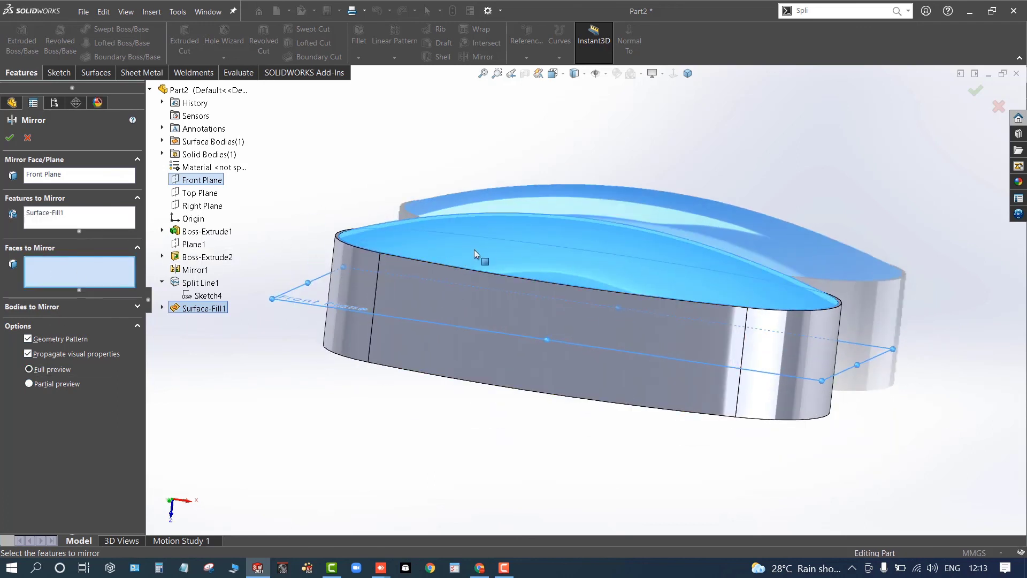
left_click(481, 251)
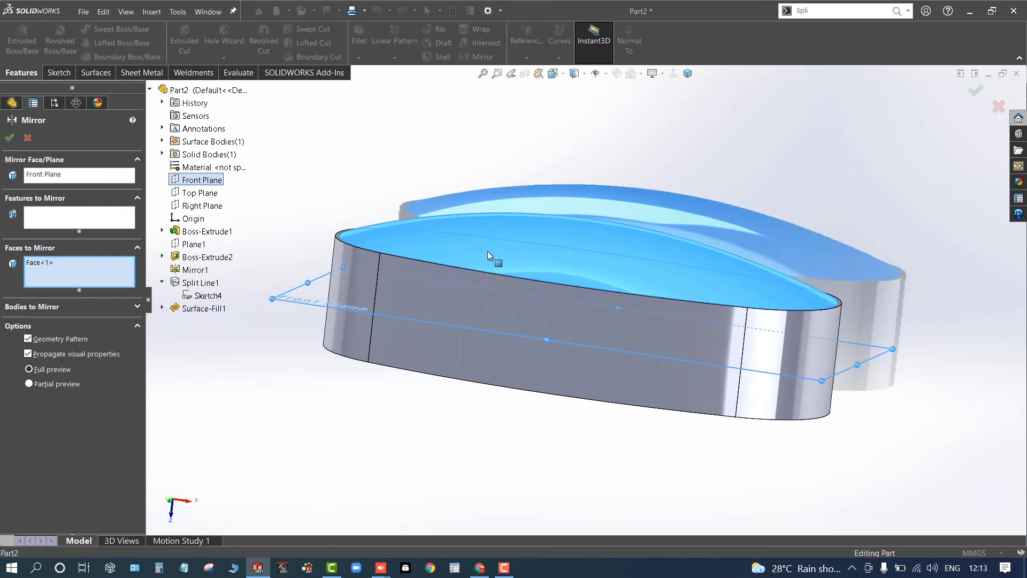
left_click(487, 252)
left_click(467, 242)
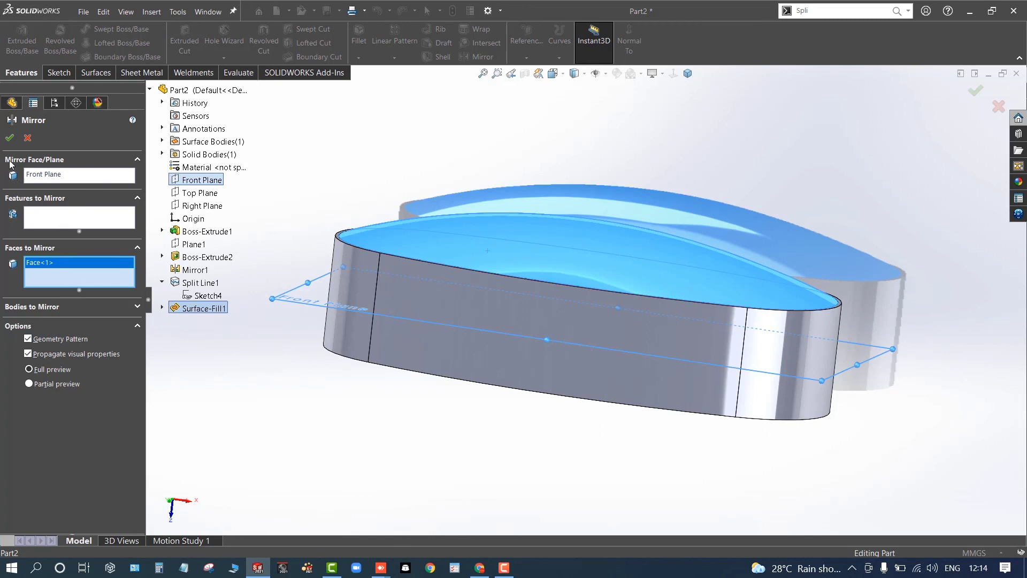
left_click(9, 138)
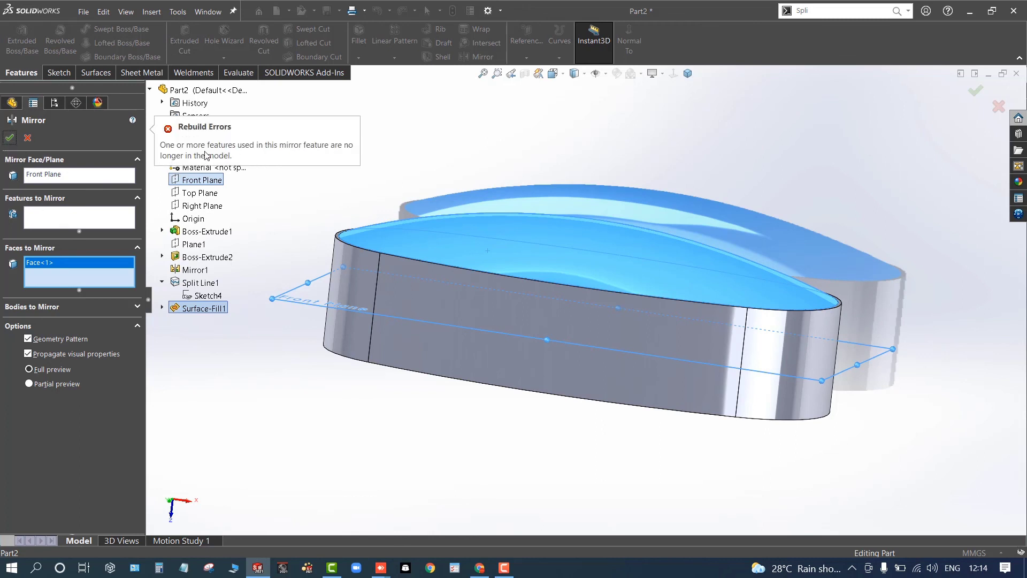
left_click(28, 138)
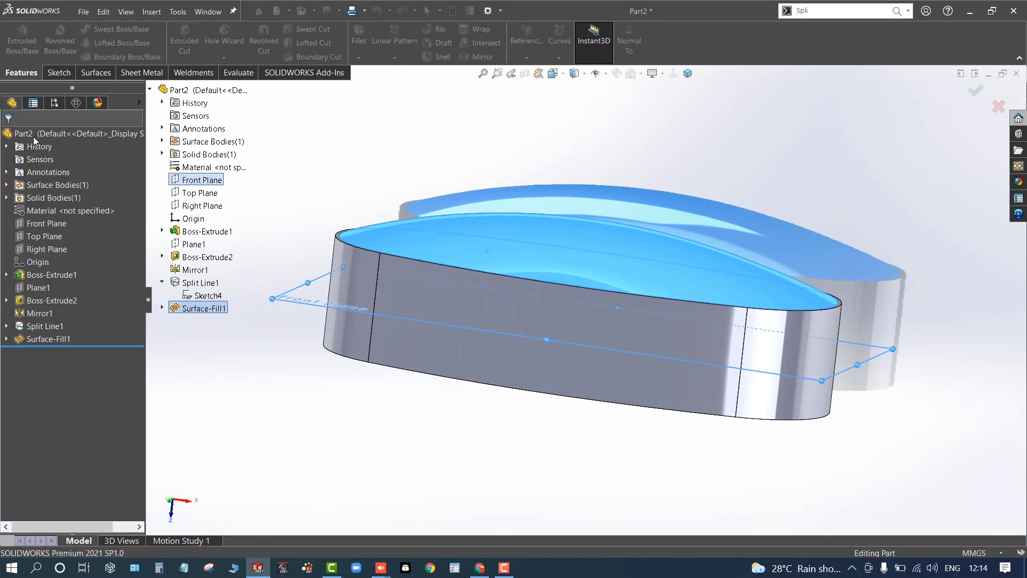
left_click(30, 341)
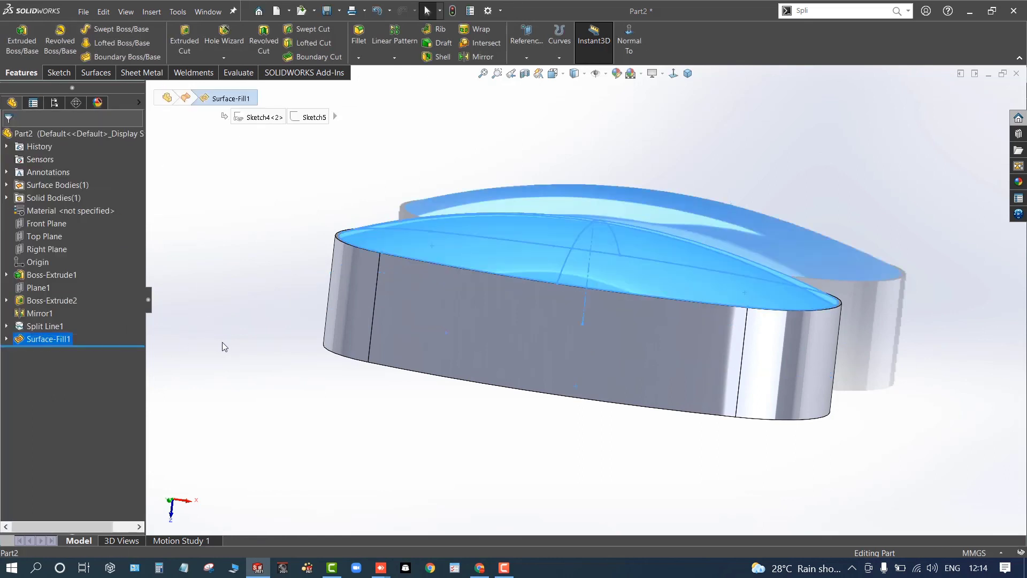
left_click(265, 342)
middle_click_drag(266, 343, 304, 360)
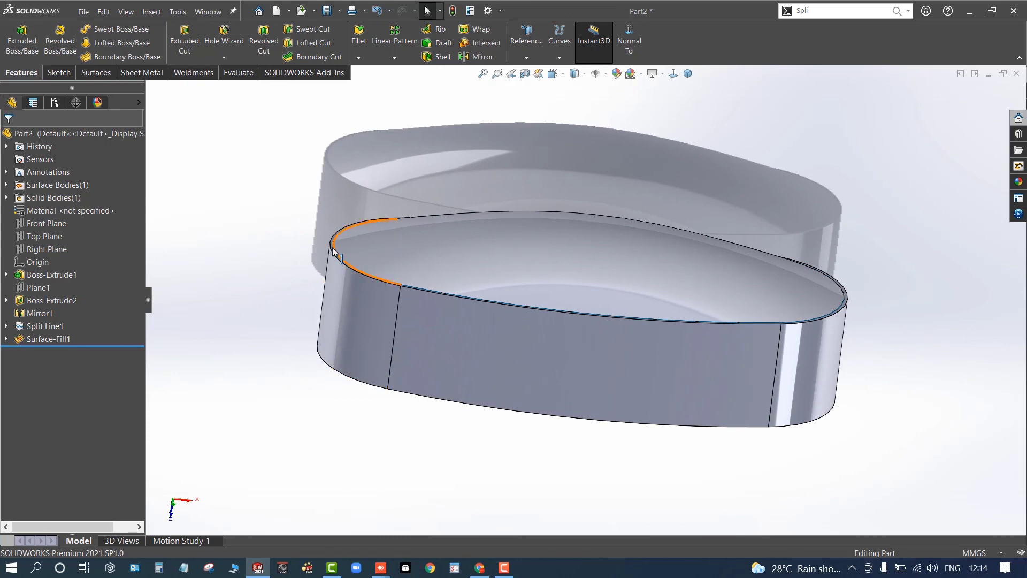
scroll(273, 236, "down", 3)
mouse_move(241, 298)
middle_mouse_down()
mouse_move(208, 348)
mouse_move(218, 348)
mouse_move(213, 385)
mouse_move(235, 305)
middle_mouse_up()
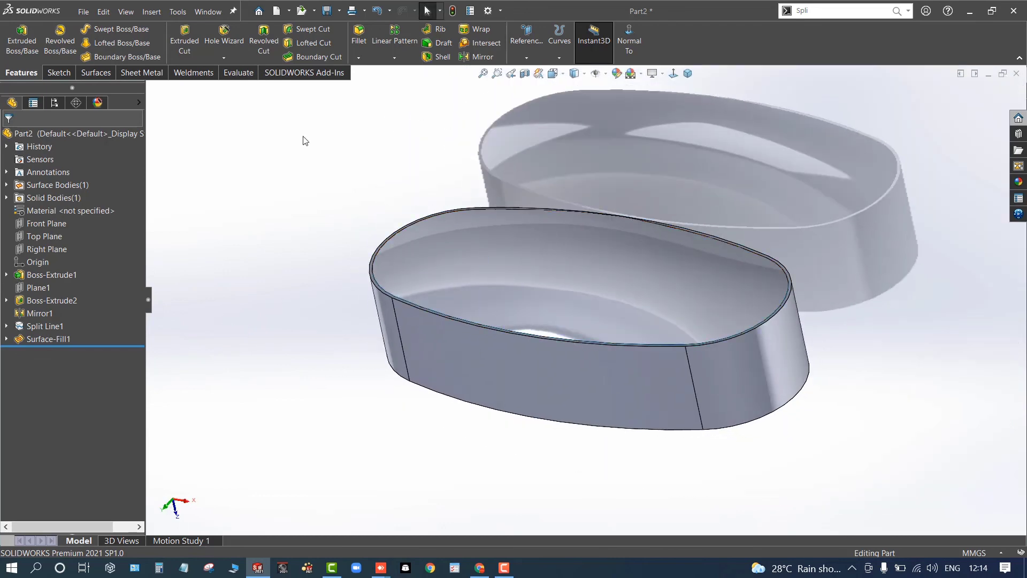
left_click(94, 72)
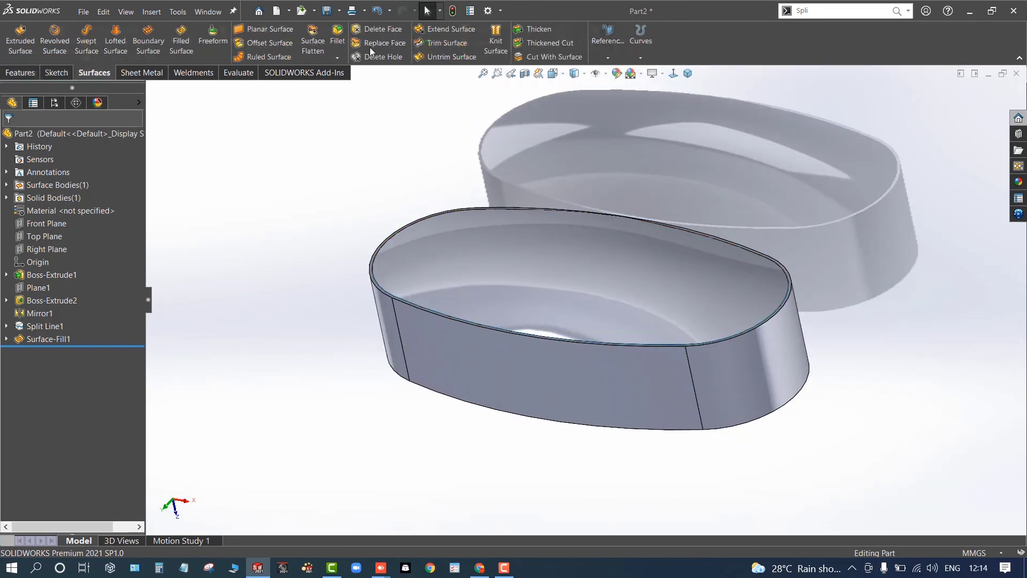
left_click(529, 30)
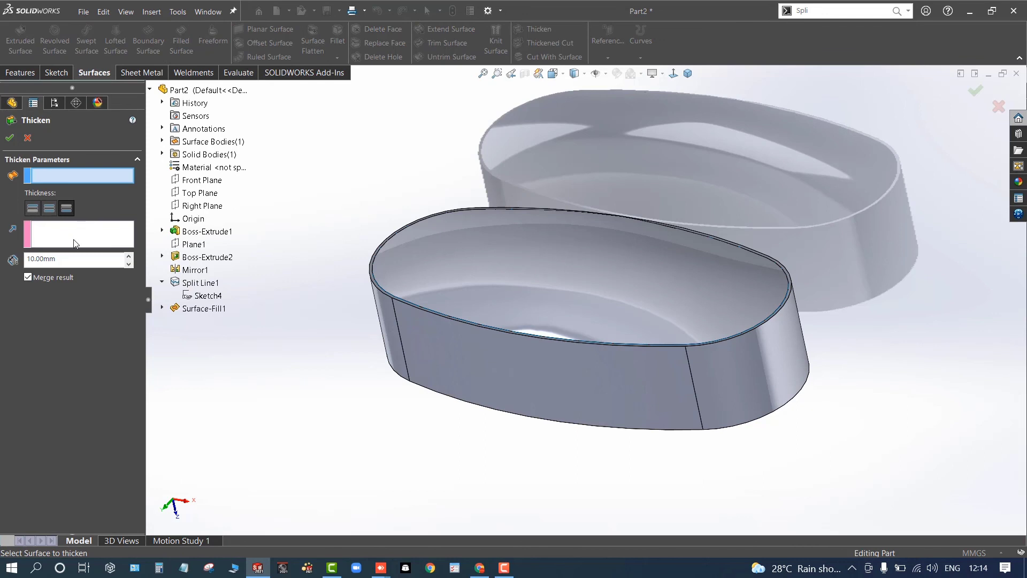
left_click(467, 251)
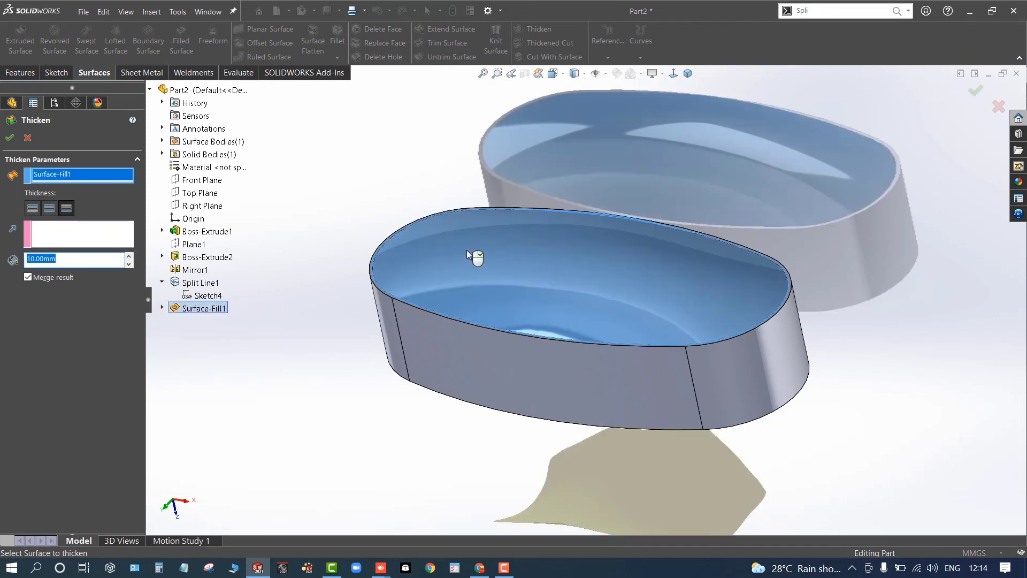
middle_click_drag(329, 281, 299, 221)
left_click(27, 138)
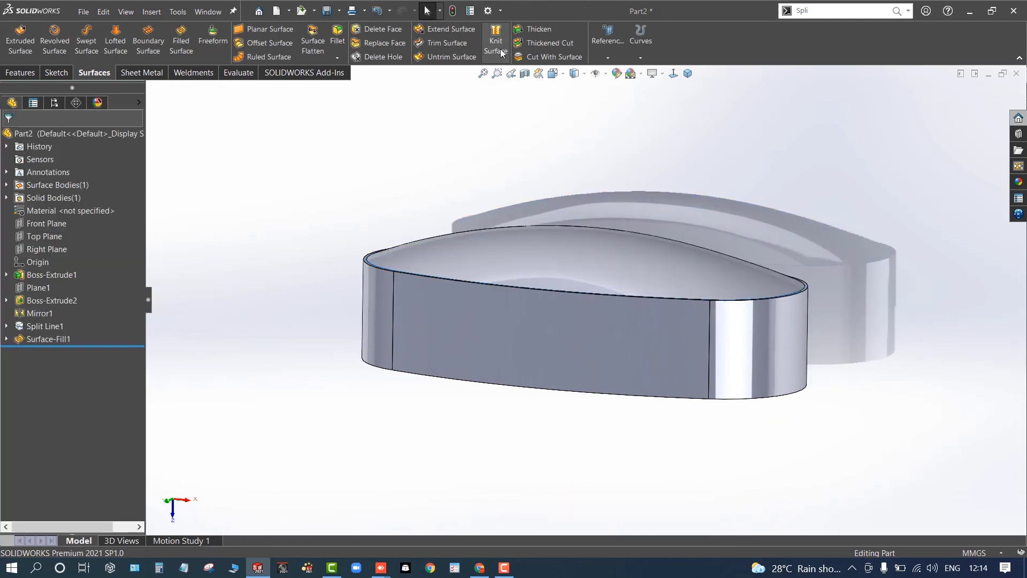
Knit the domed filled surface together with the narrow rim face of the split line using Knit Surface.
left_click(496, 40)
left_click(484, 254)
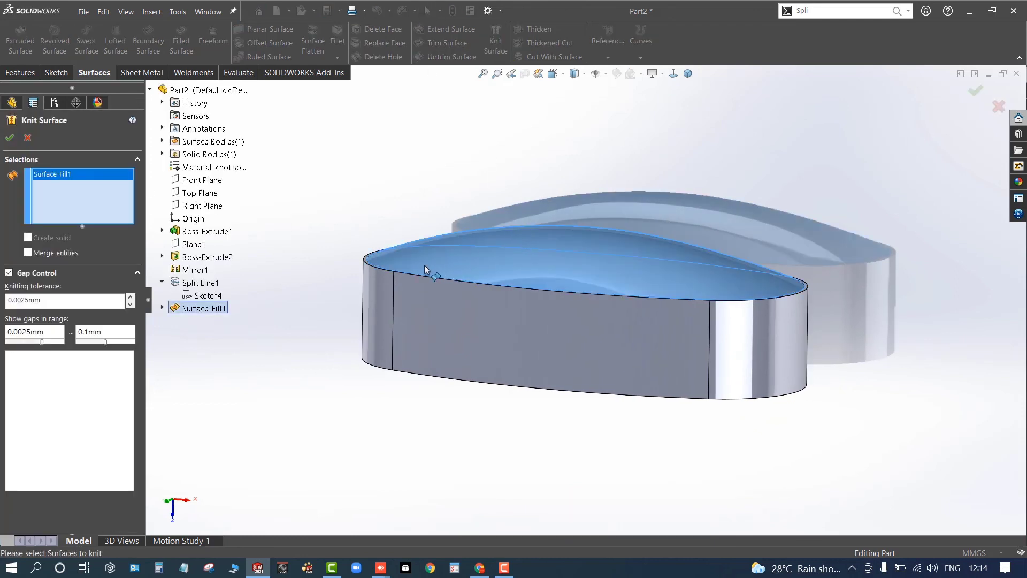
scroll(789, 289, "down", 3)
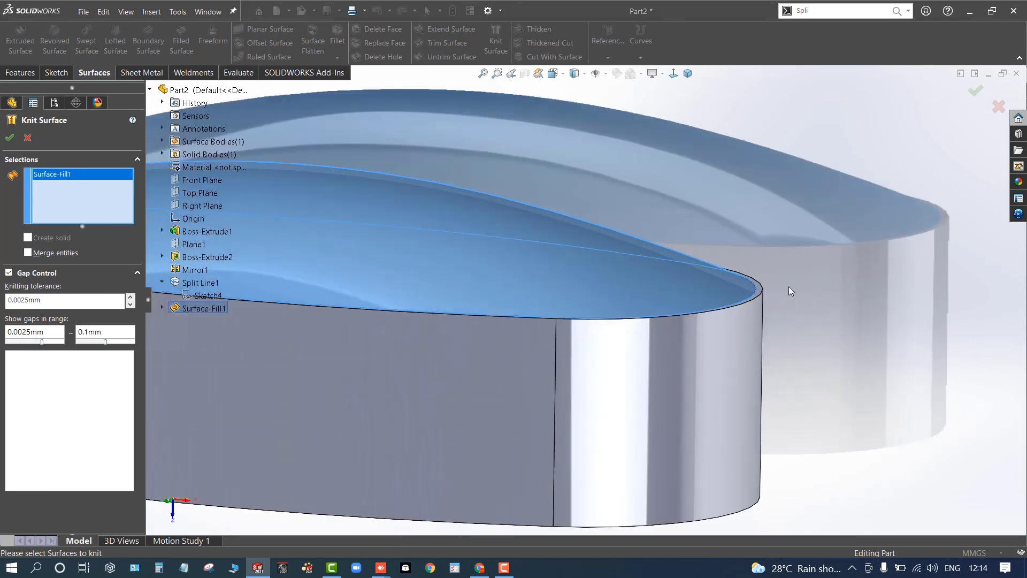
middle_click_drag(789, 290, 757, 300)
left_click(756, 301)
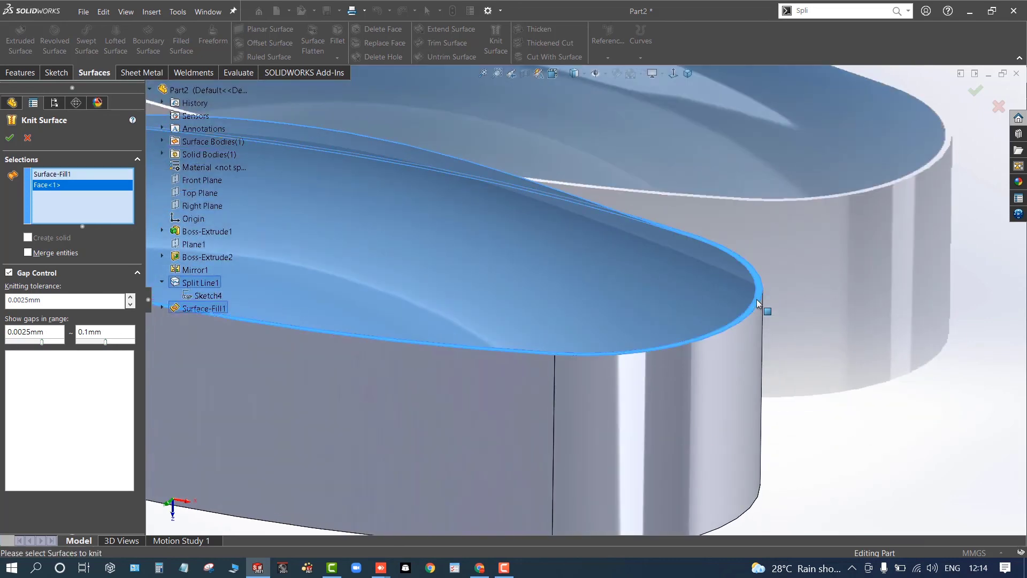
left_click(488, 287)
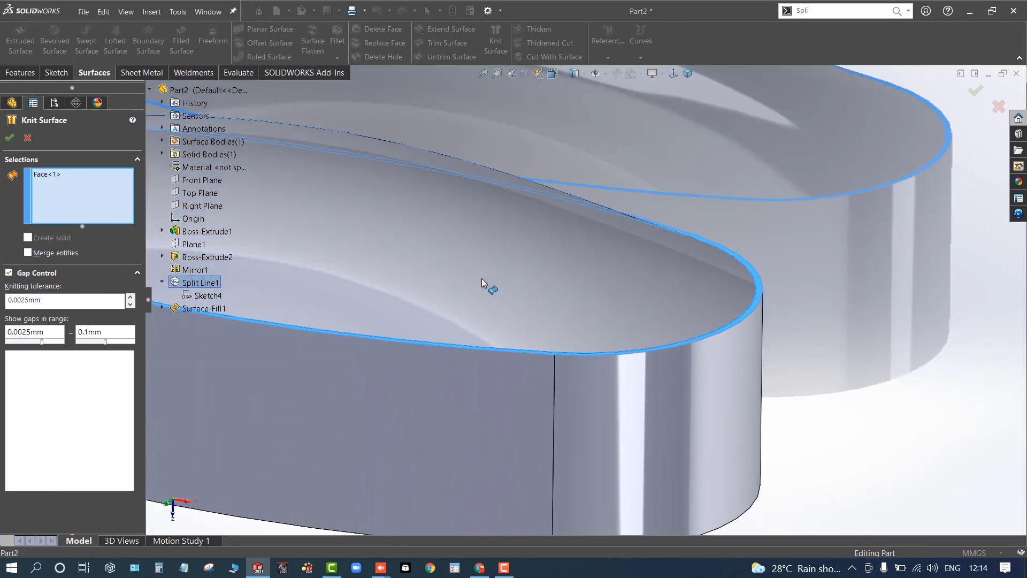
left_click(485, 284)
right_click(502, 280)
scroll(482, 278, "up", 4)
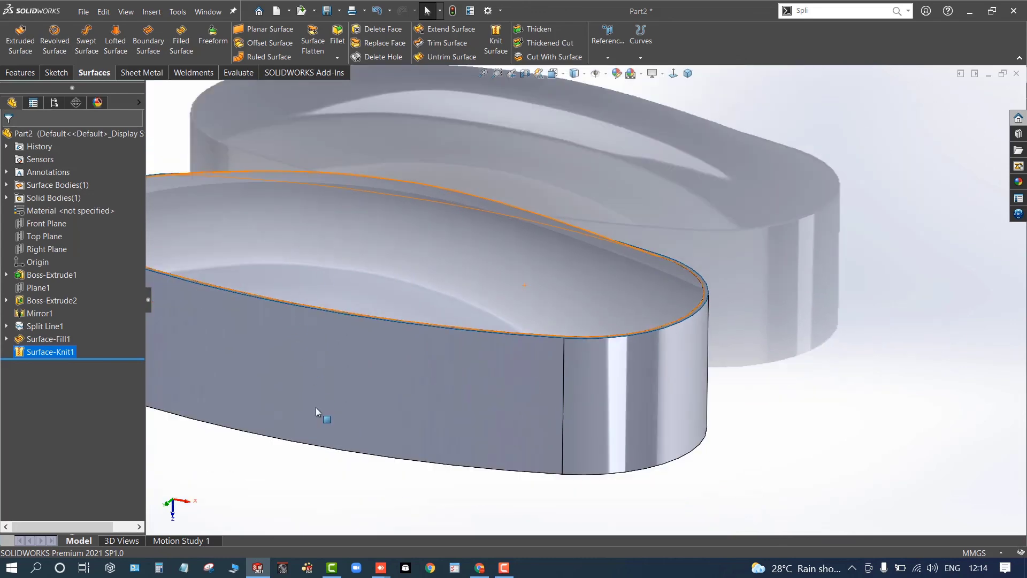
Inspect the domed surface and expand the Solid Bodies folder to examine which faces belong to the solid body.
right_click(34, 353)
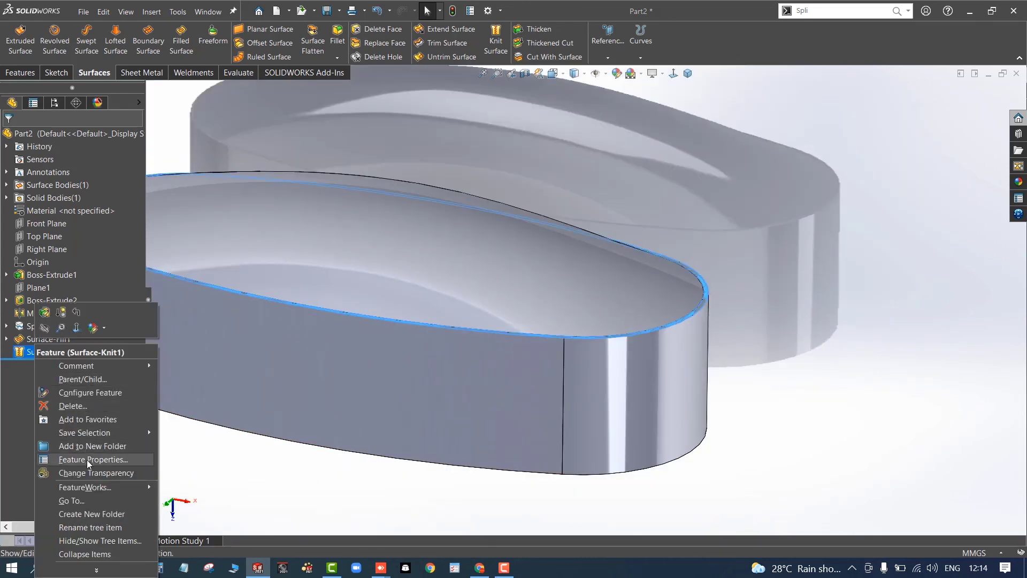
left_click(151, 470)
left_click(312, 474)
scroll(316, 466, "up", 3)
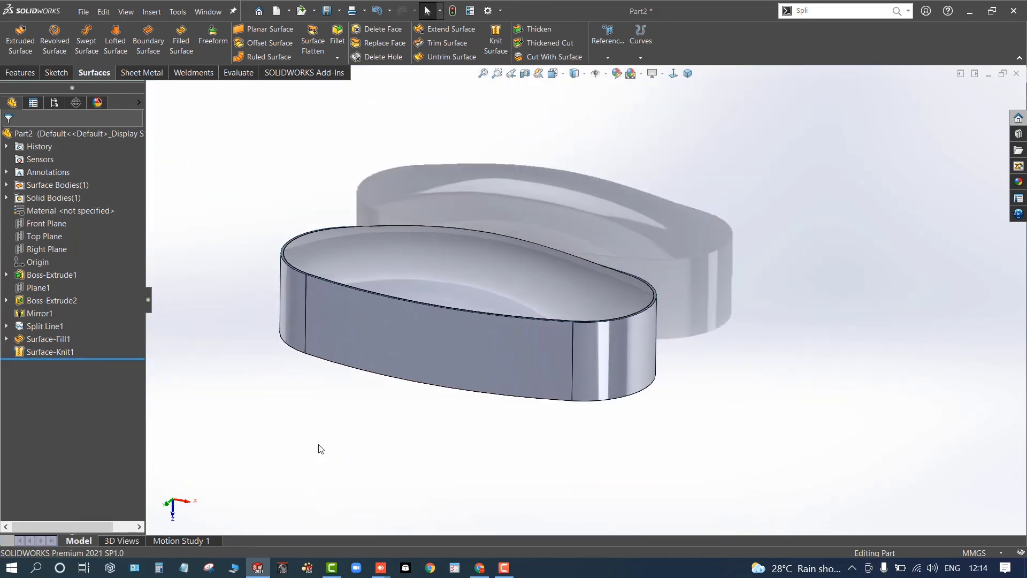
left_click(335, 256)
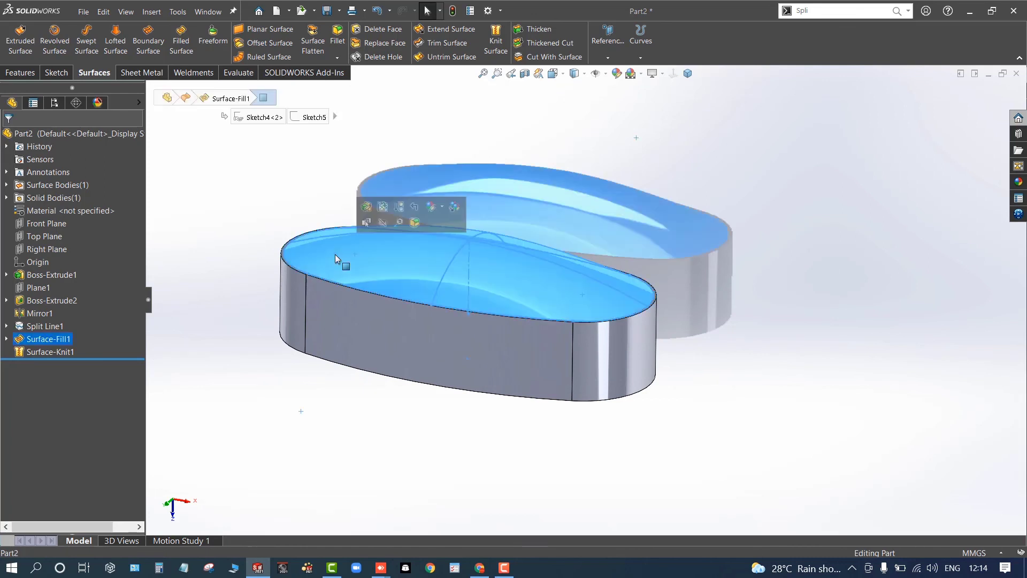
left_click(192, 322)
left_click(60, 194)
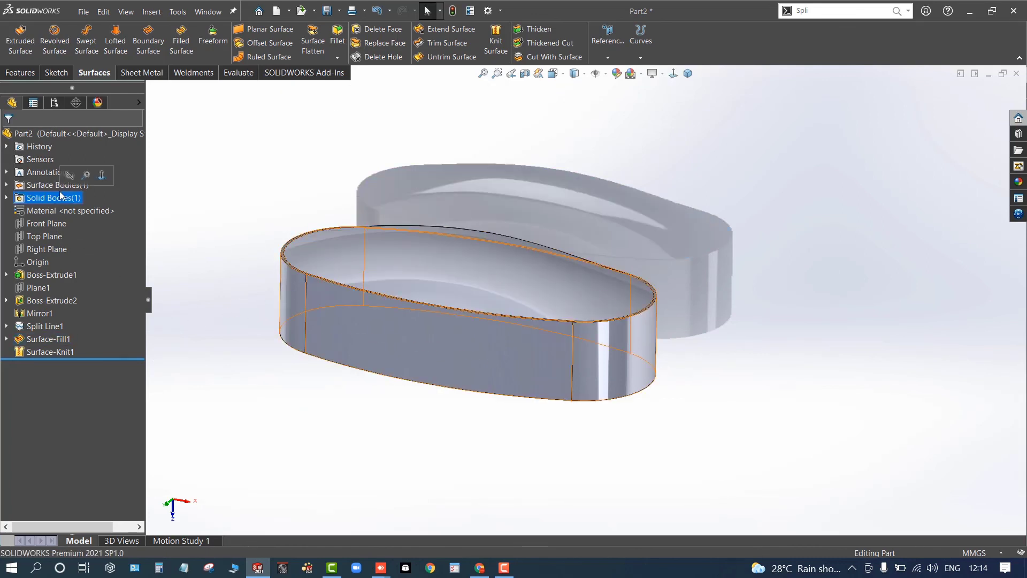
left_click(13, 197)
left_click(33, 210)
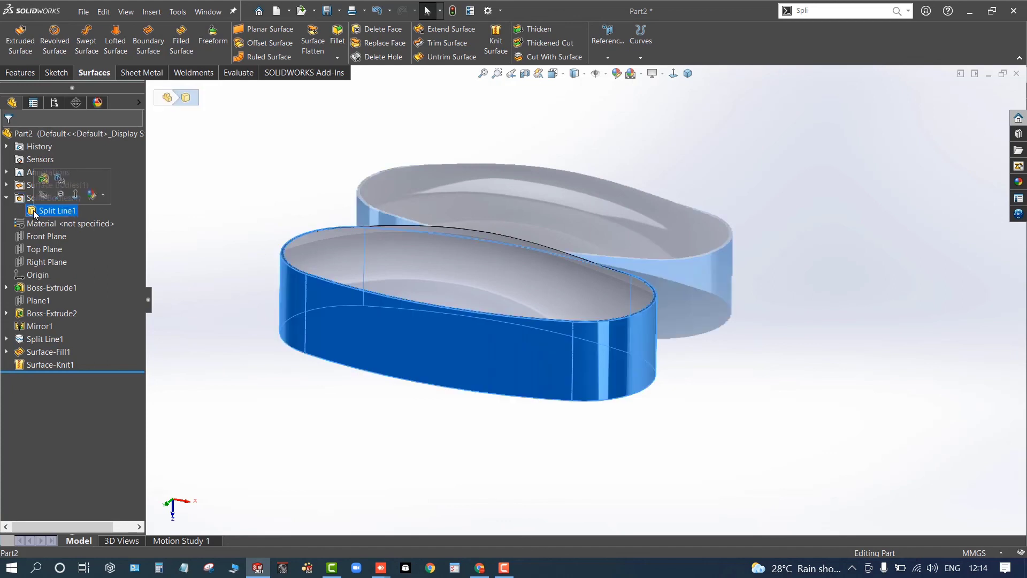
left_click(223, 232)
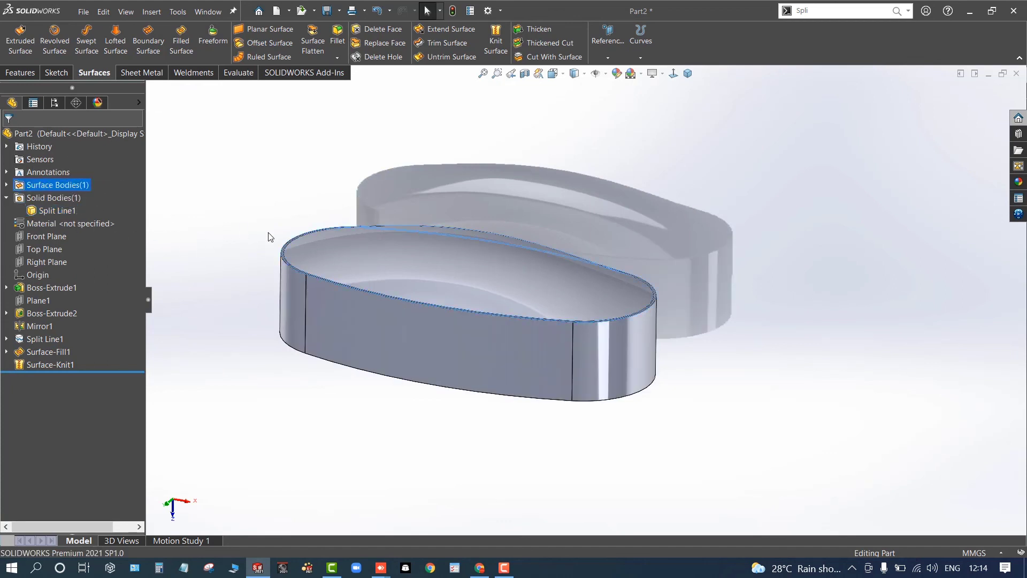
Change the transparency of the domed Surface-Fill1 feature.
left_click(32, 352)
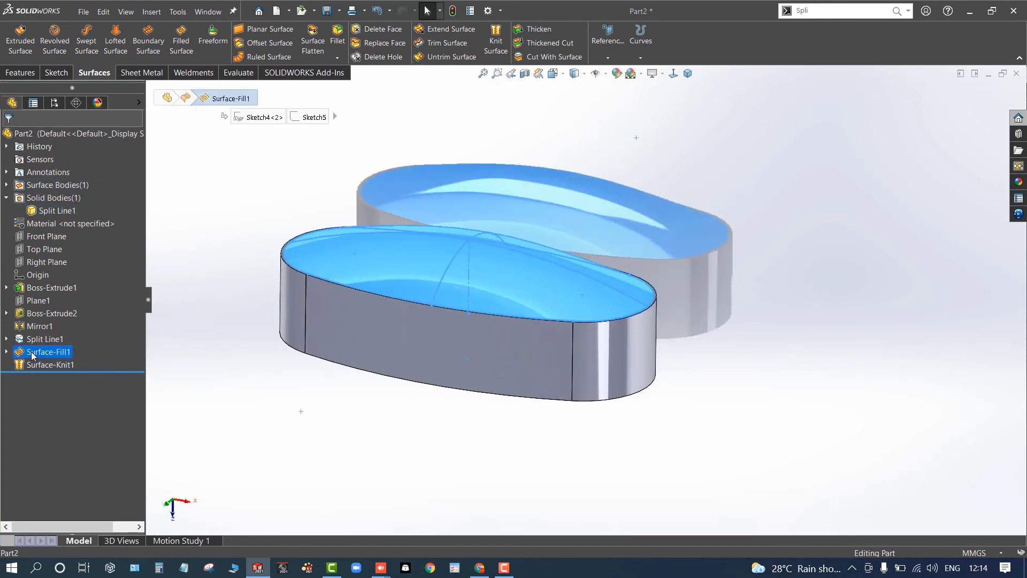
right_click(32, 352)
left_click(86, 473)
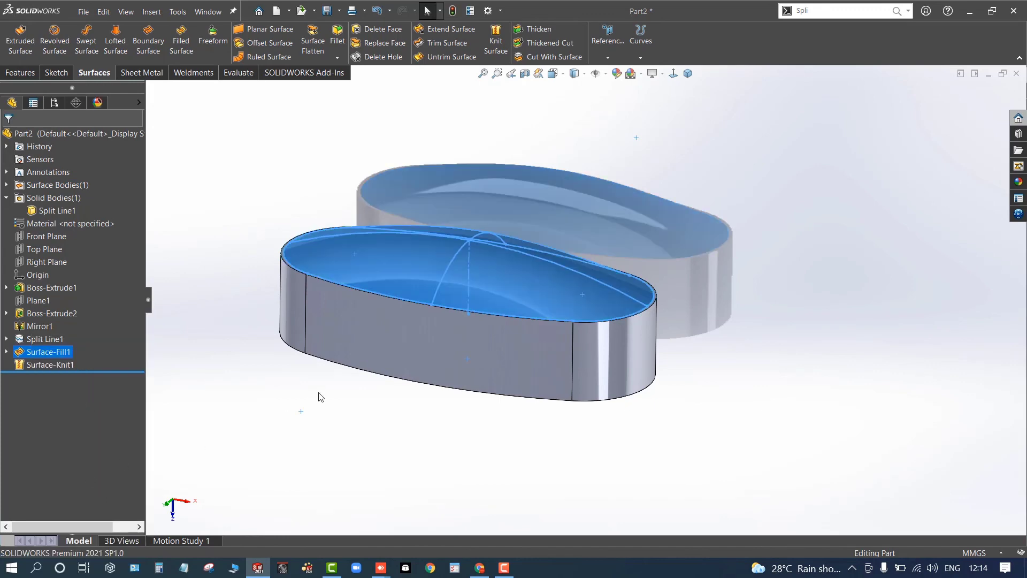
Open the Surface-Knit1 feature for editing and clear all of its selected surfaces and faces.
left_click(44, 364)
right_click(44, 363)
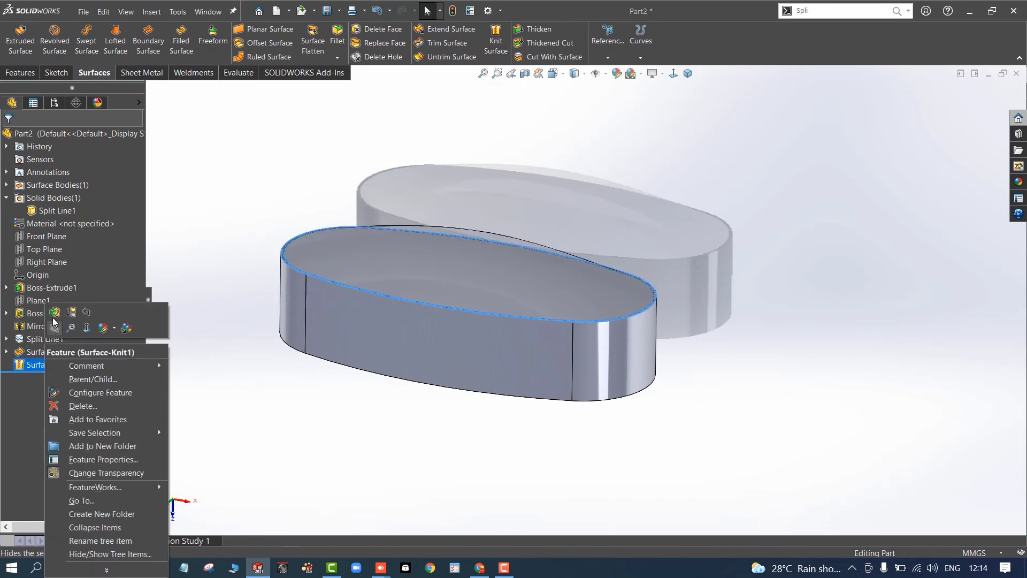
left_click(55, 327)
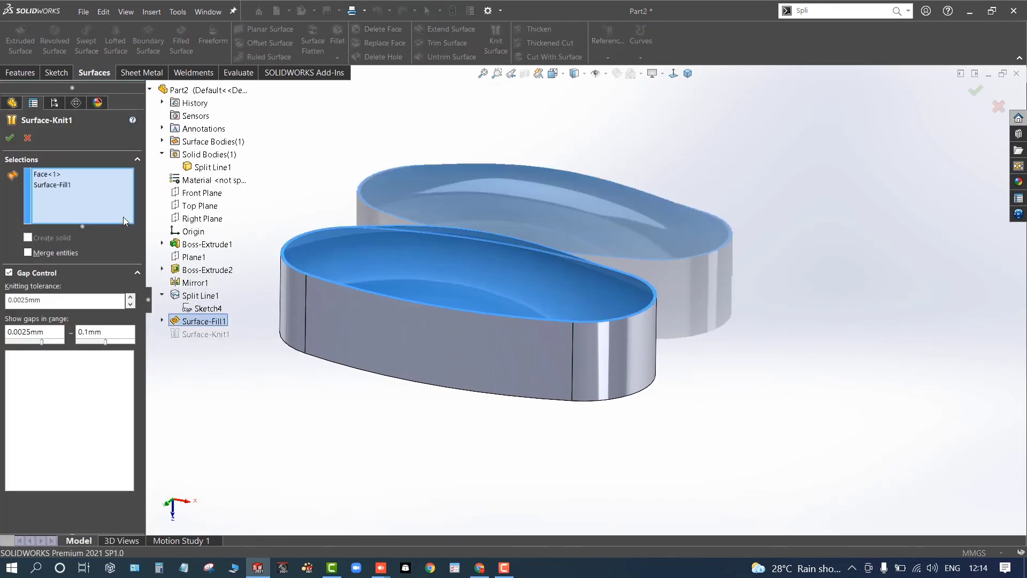
left_click(98, 188)
right_click(96, 187)
left_click(114, 194)
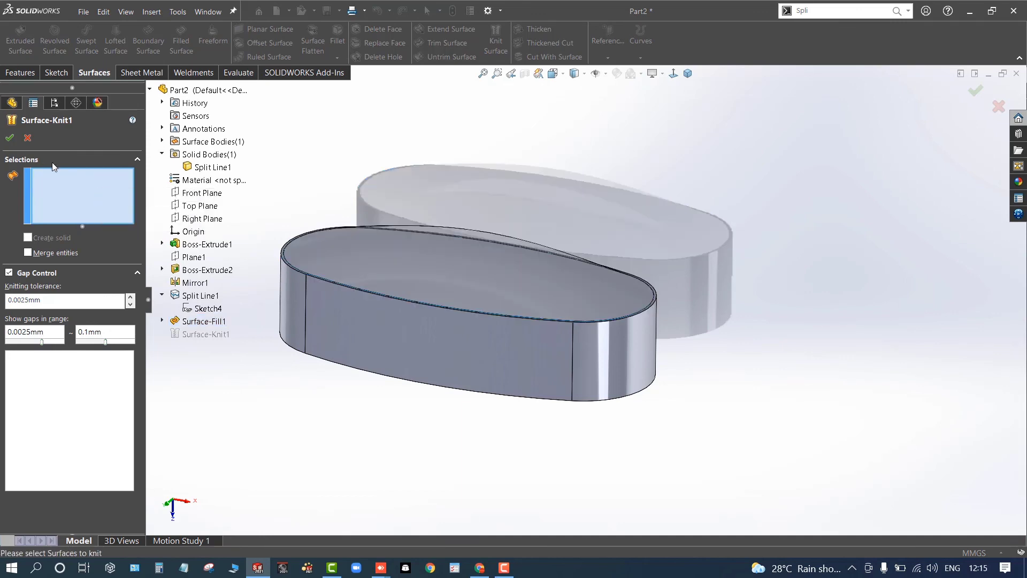
Reselect the domed filled surface as the first surface of the knit.
scroll(430, 276, "down", 4)
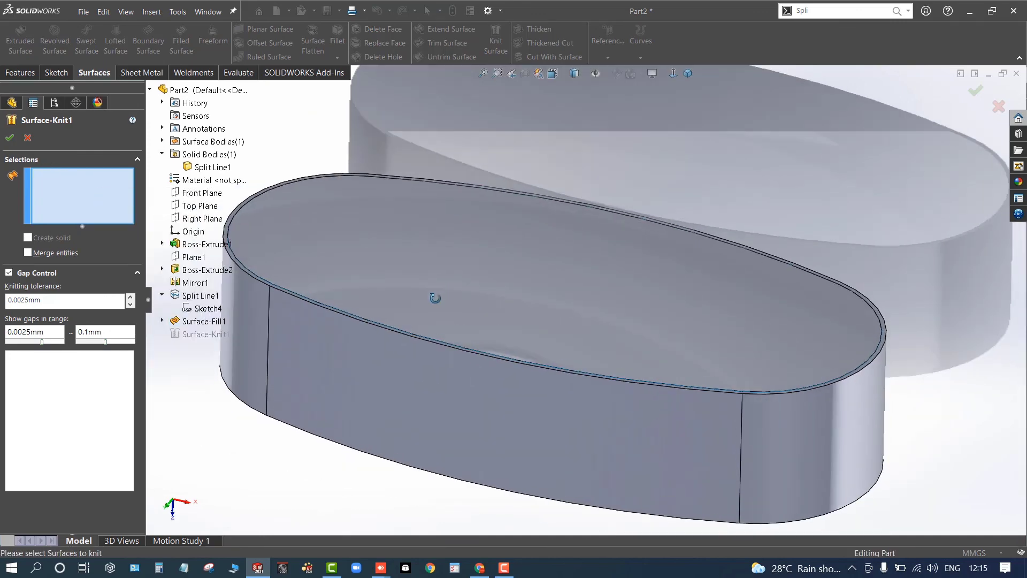
left_click(438, 281)
left_click(437, 280)
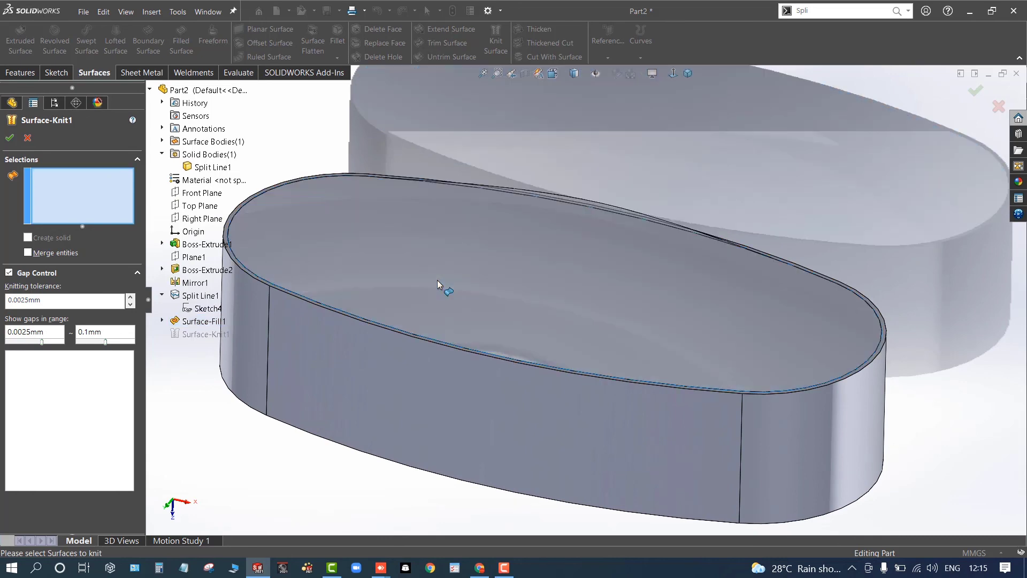
right_click(438, 280)
left_click(471, 314)
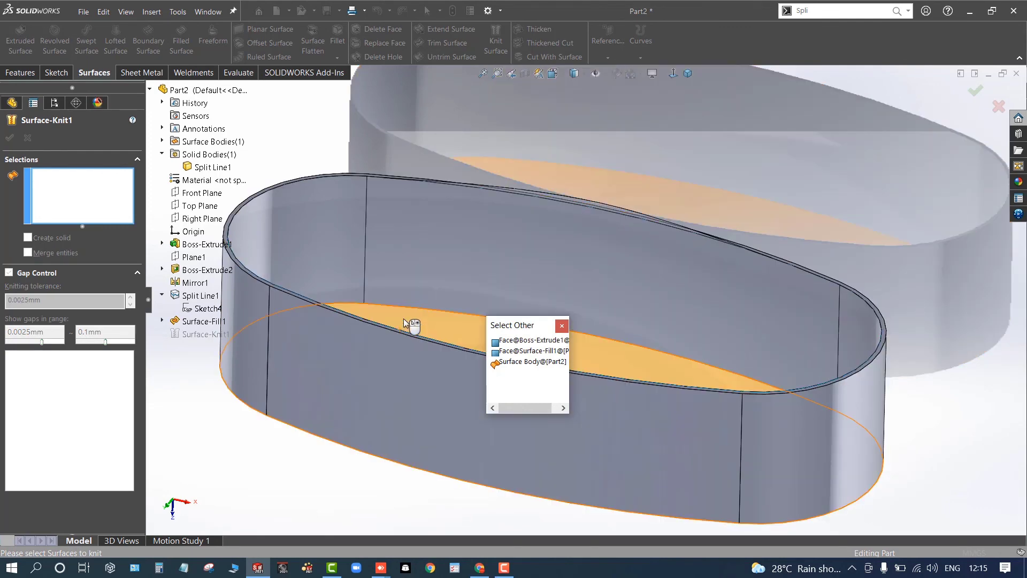
middle_click_drag(403, 319, 461, 321)
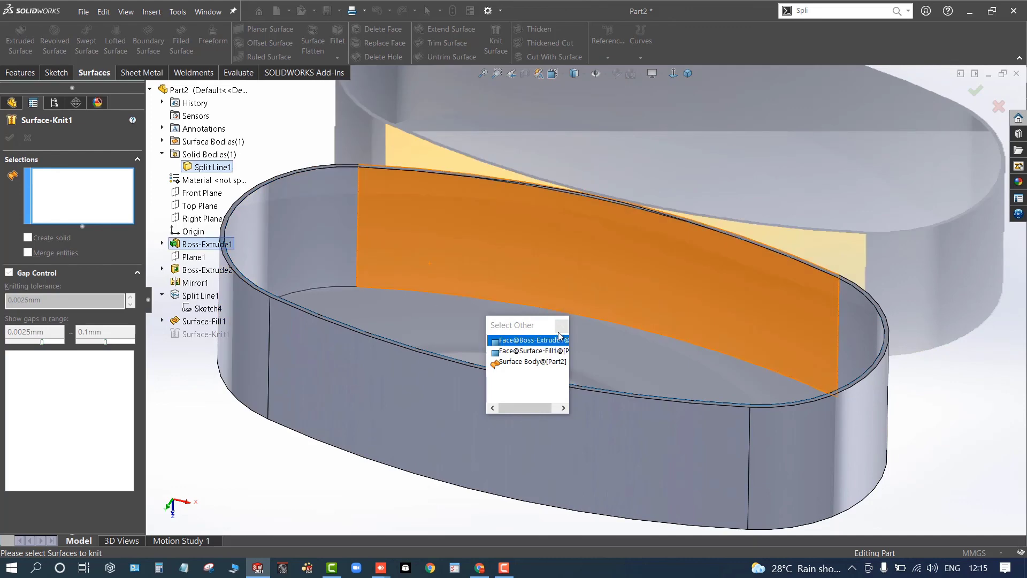
key("Escape")
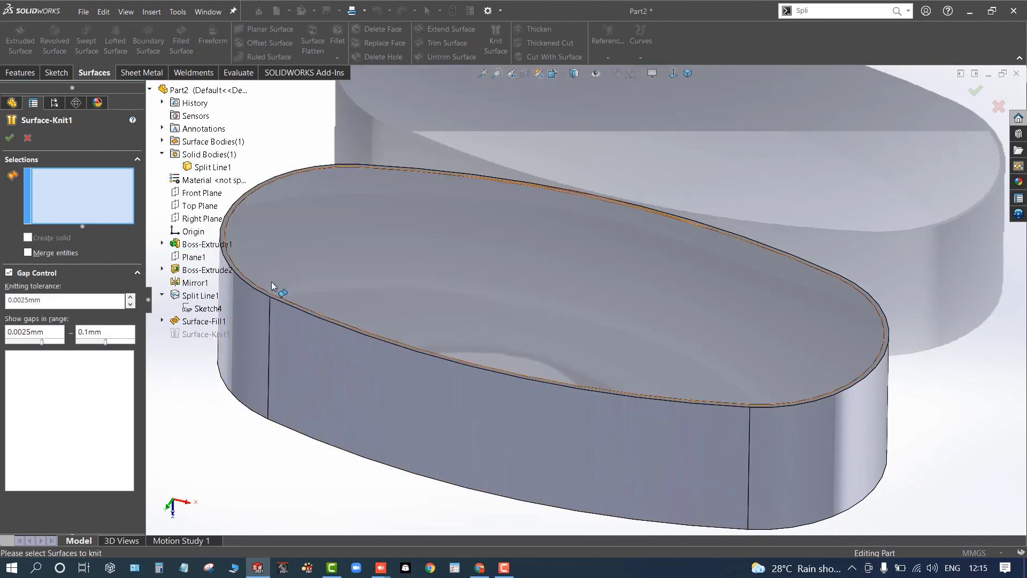
left_click(272, 281)
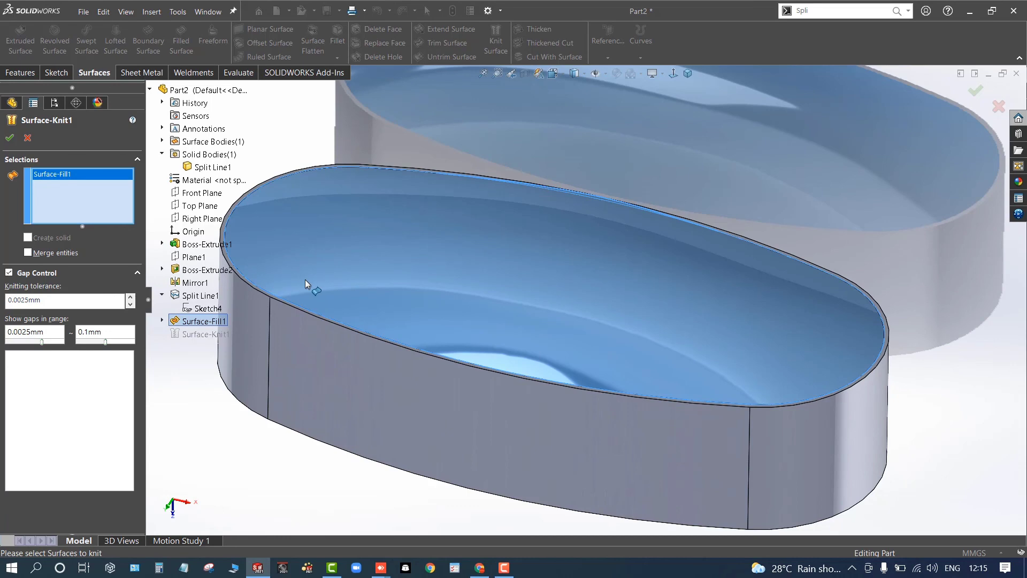
Add the four outer side faces of the oval body to the knit selection.
scroll(306, 346, "up", 4)
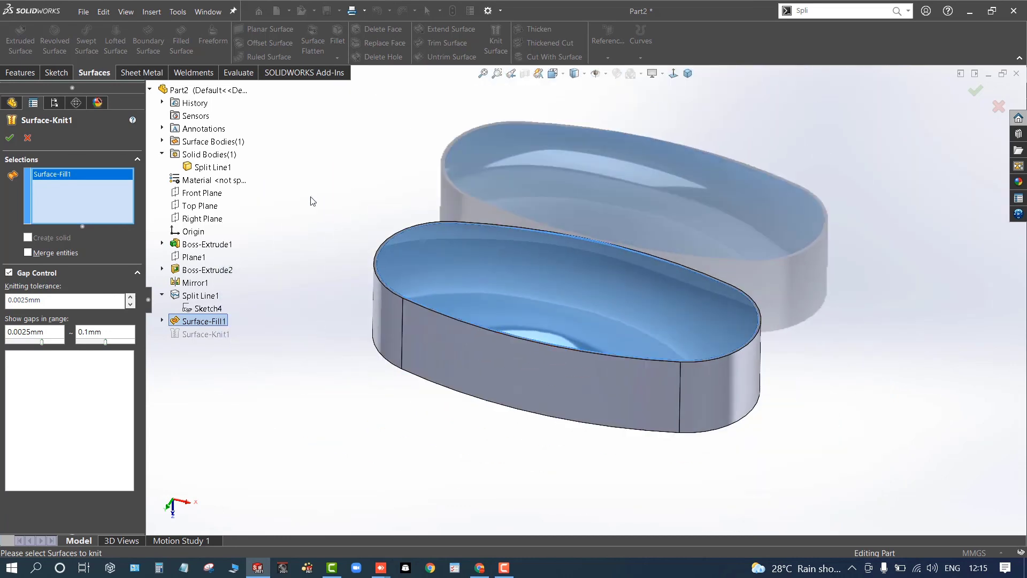
left_click_drag(288, 138, 866, 471)
left_click(639, 343)
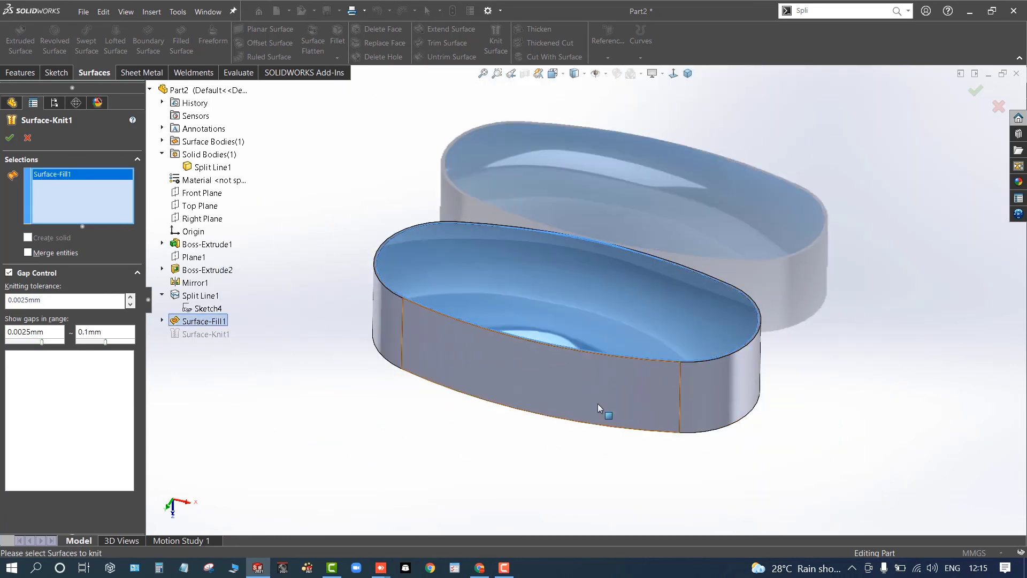
left_click(598, 403)
left_click(691, 390)
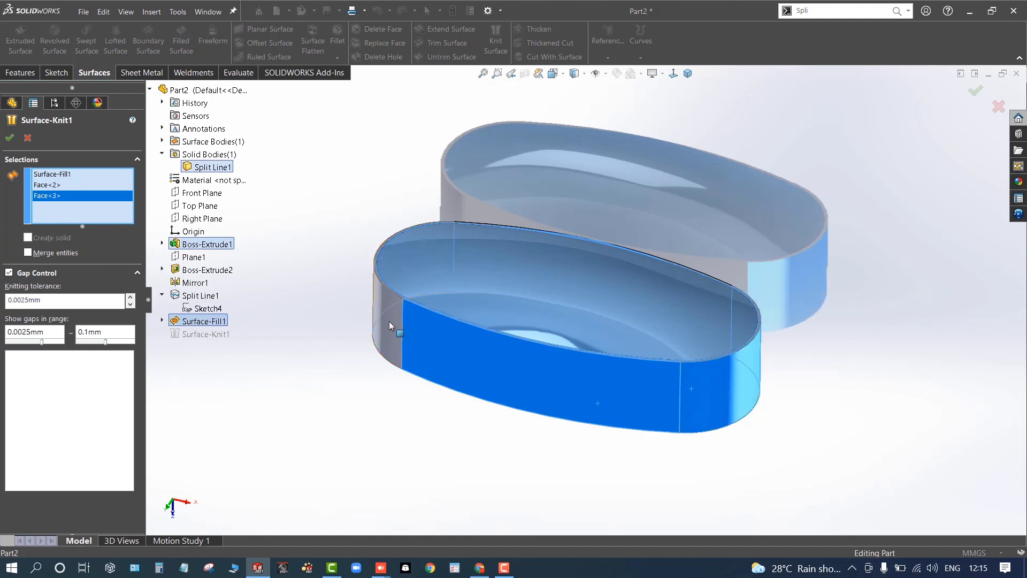
left_click(390, 321)
middle_click_drag(389, 321, 512, 297)
left_click(512, 296)
scroll(517, 293, "down", 3)
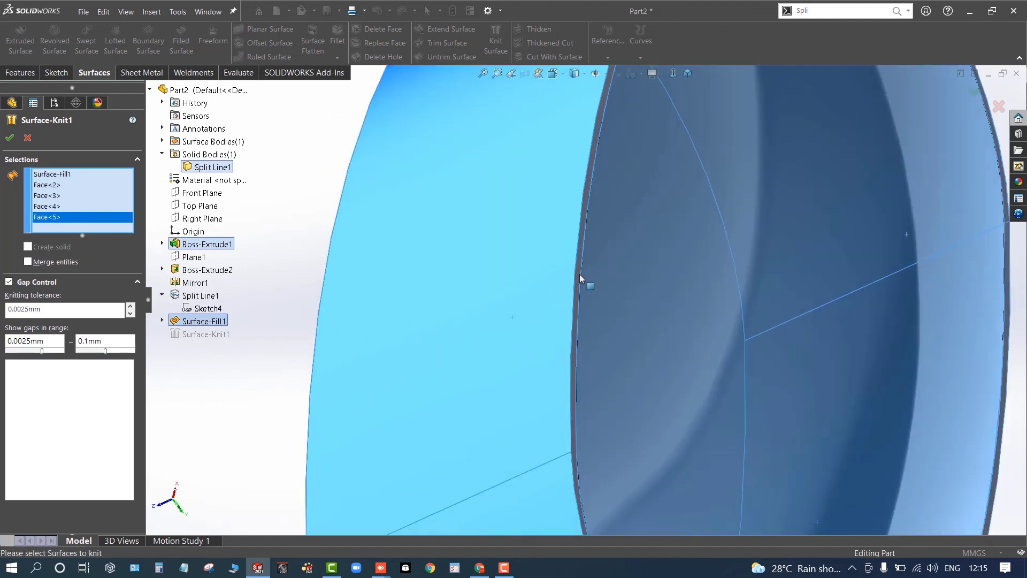
Add the remaining two faces of the oval body to the knit selection and accept it with Create solid enabled.
left_click(579, 269)
middle_click_drag(572, 269, 413, 329)
left_click(414, 331)
scroll(449, 321, "up", 5)
middle_click_drag(482, 316, 353, 342)
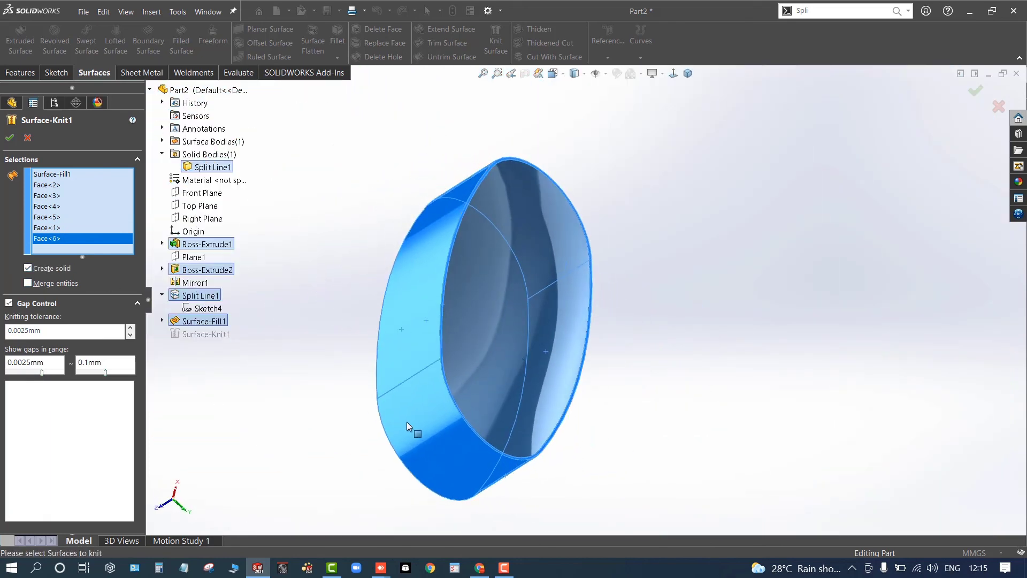
middle_click_drag(408, 427, 251, 326)
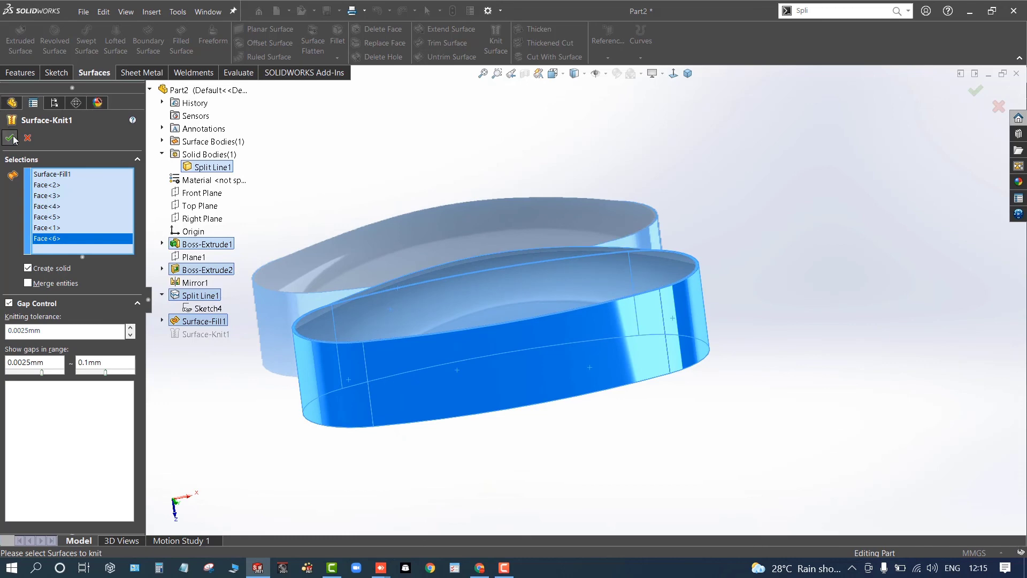
left_click(11, 138)
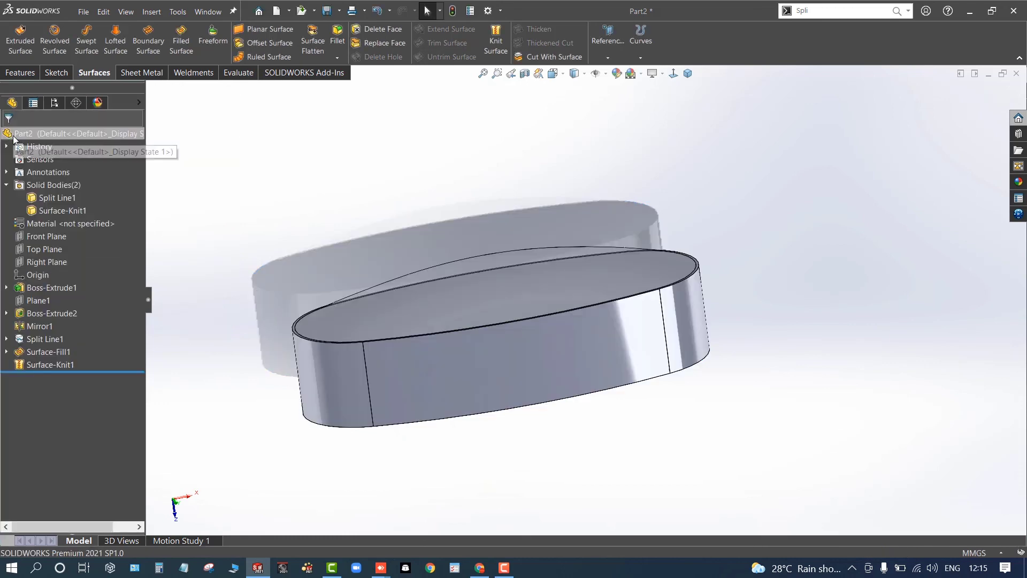
Change the transparency of the Surface-Fill1 feature.
left_click(26, 354)
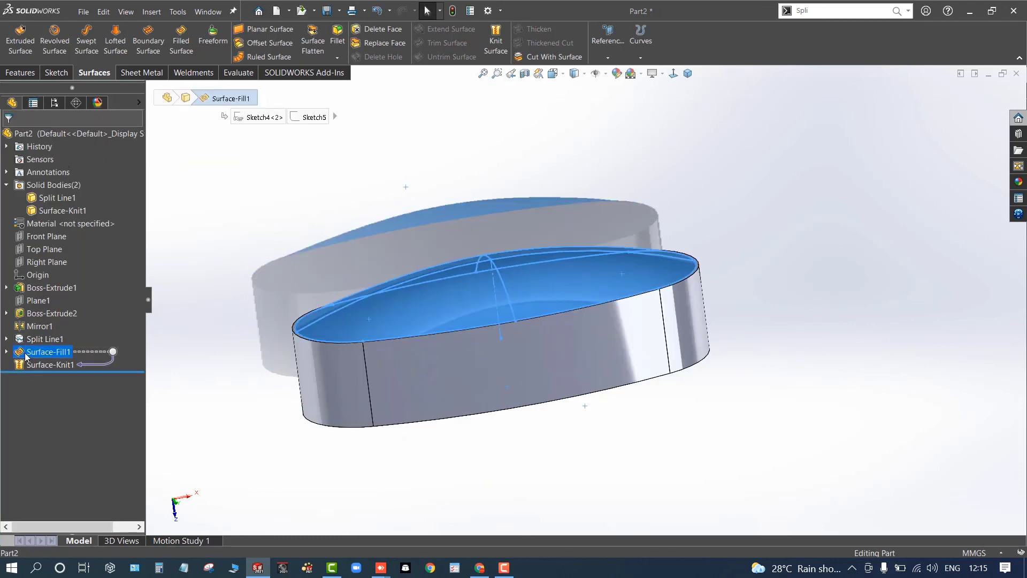
right_click(26, 354)
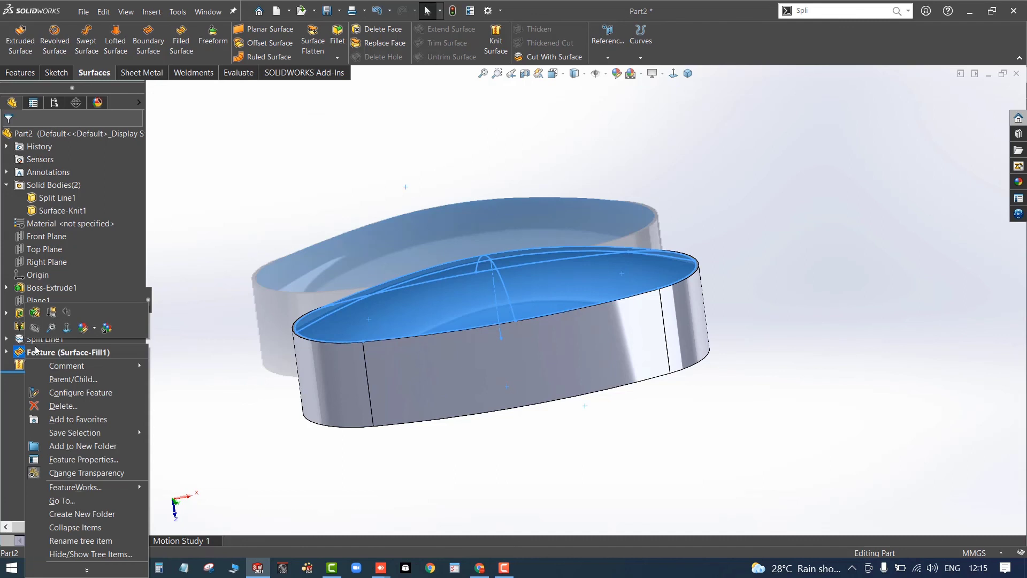
left_click(80, 473)
middle_click_drag(280, 452, 412, 444)
scroll(358, 458, "down", 2)
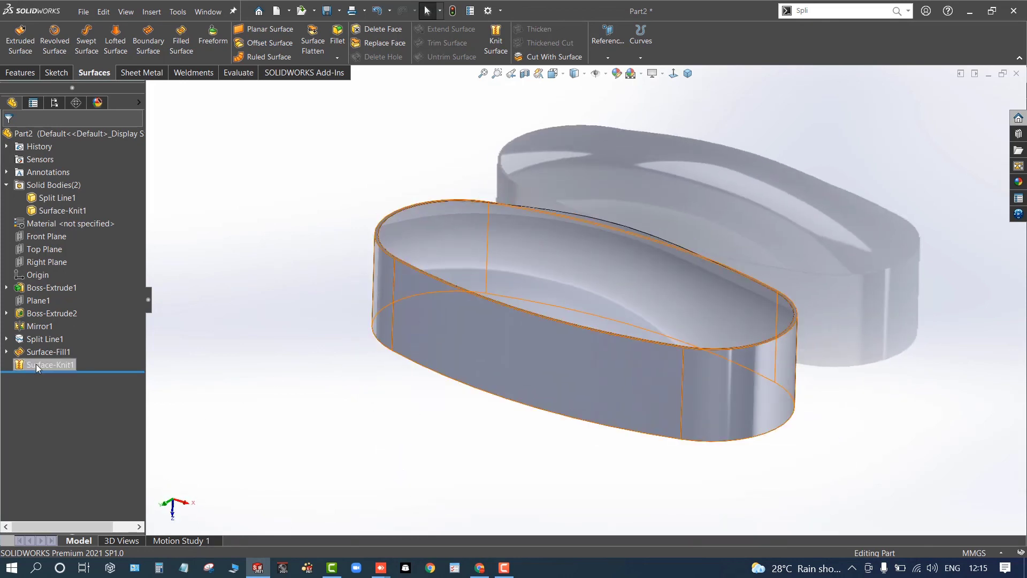
Mirror the knitted solid body about the Front Plane with Merge solids enabled.
left_click(20, 72)
left_click(481, 56)
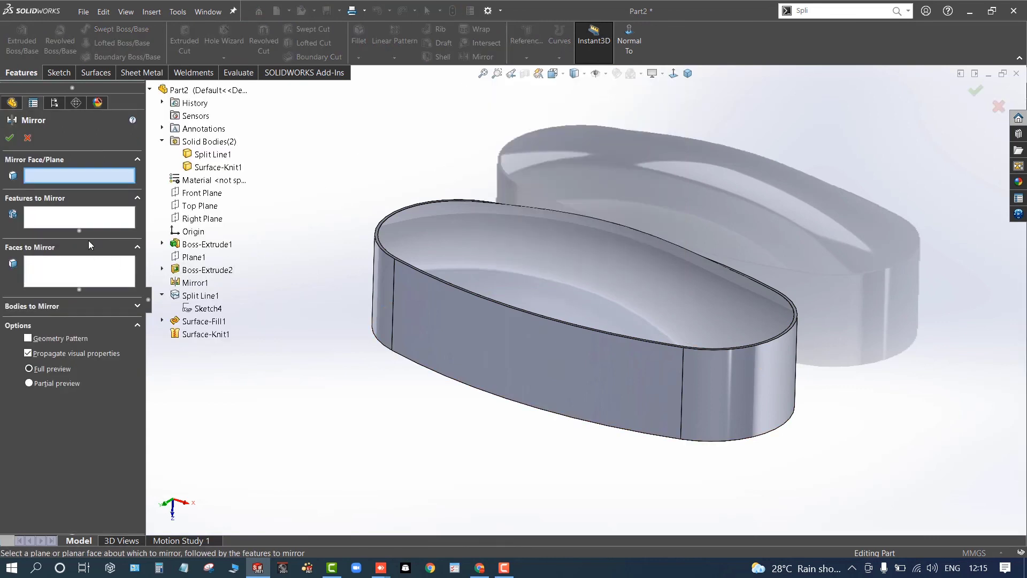
left_click(202, 193)
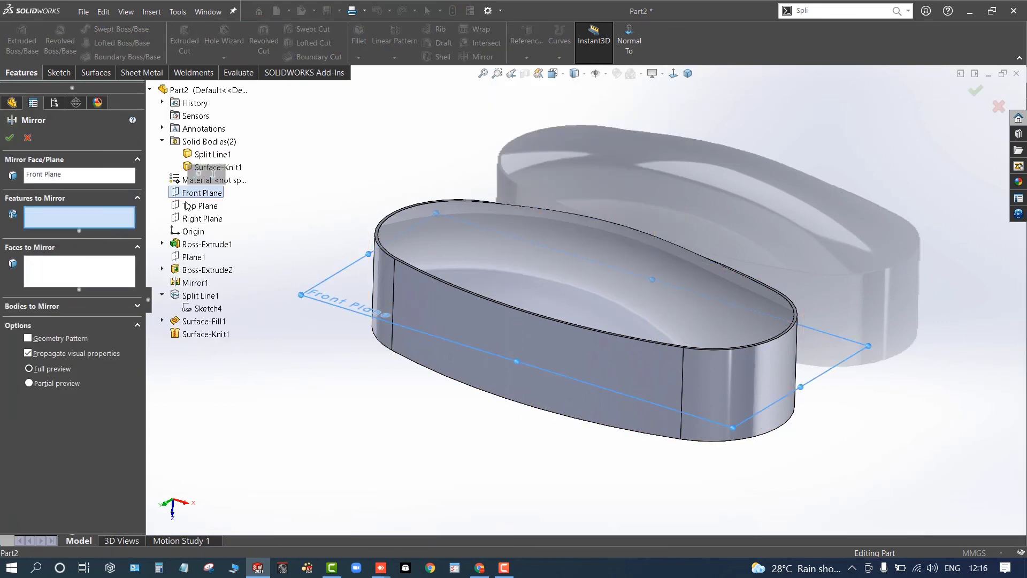
left_click(480, 239)
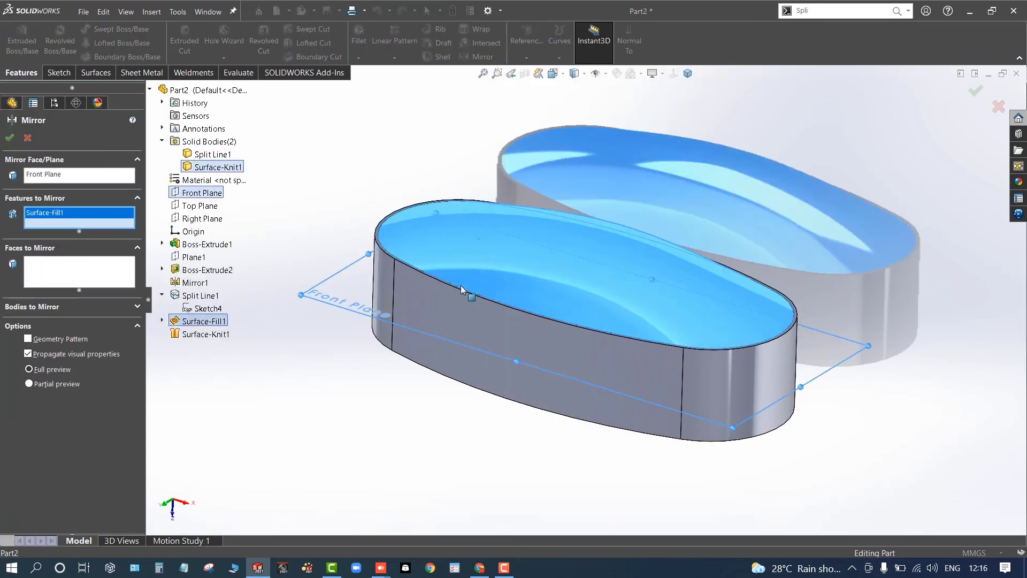
left_click(451, 306)
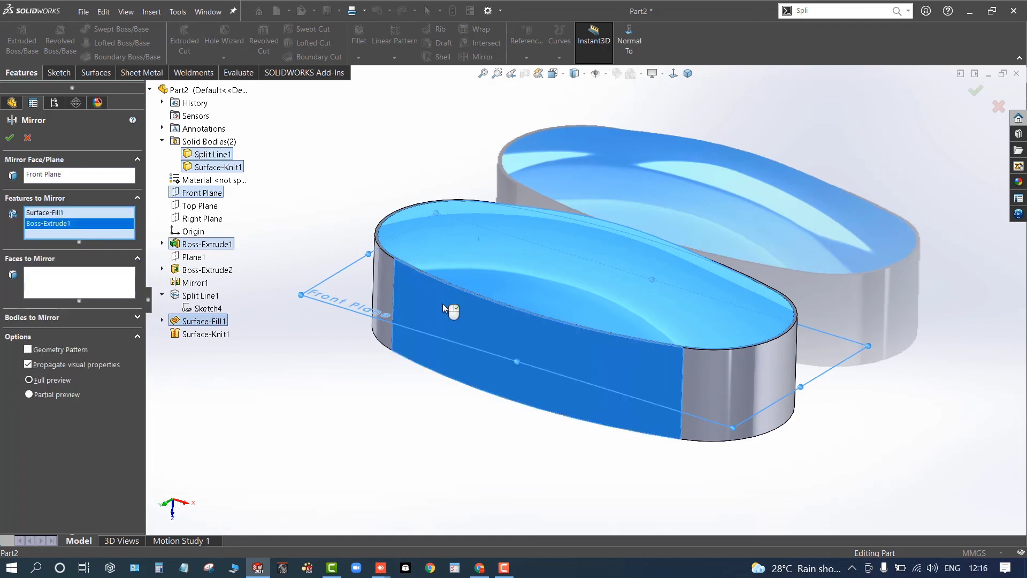
left_click(442, 303)
left_click(46, 313)
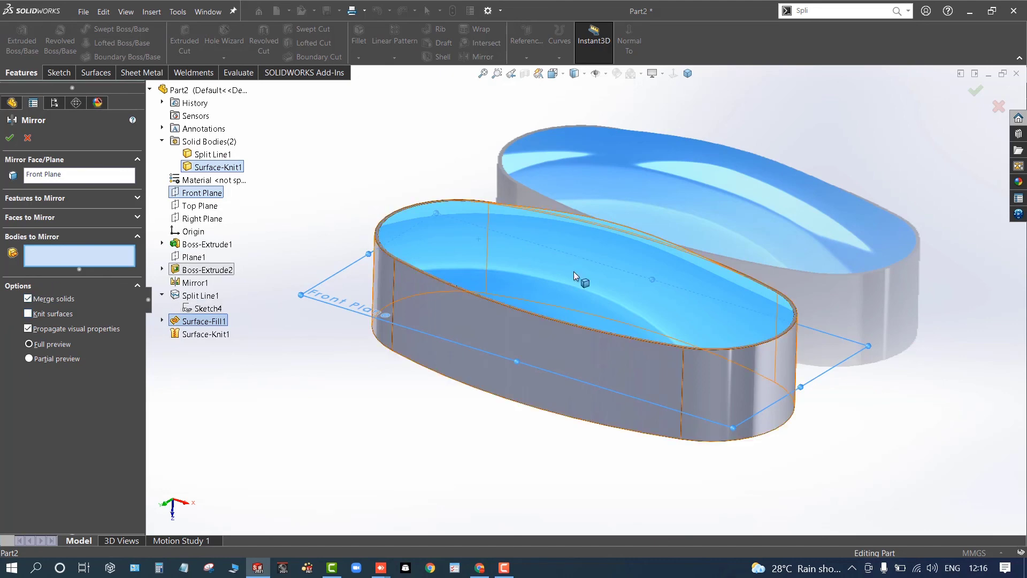
left_click(567, 314)
mouse_move(457, 448)
middle_mouse_down()
mouse_move(480, 361)
mouse_move(483, 395)
middle_mouse_up()
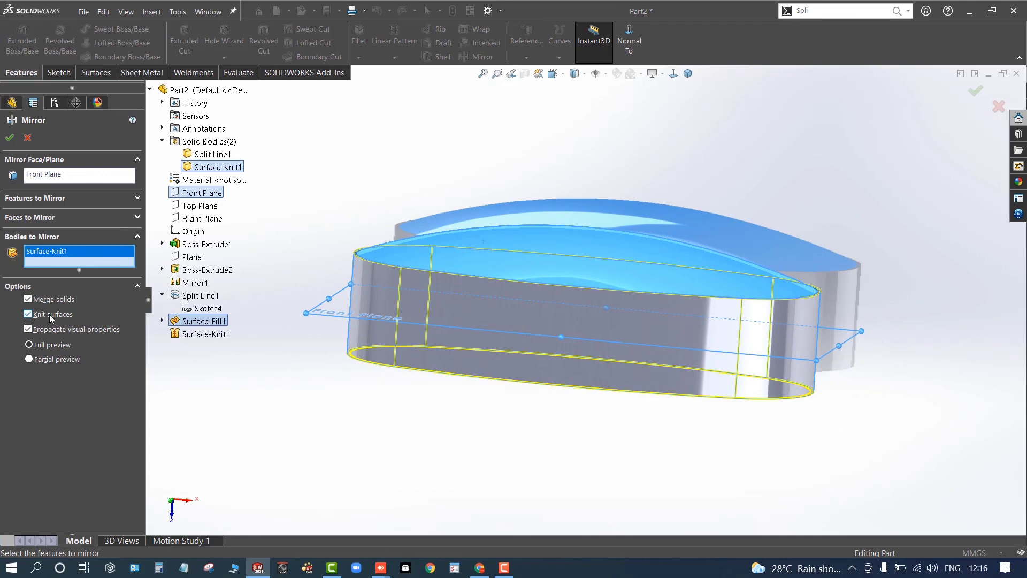
left_click(9, 138)
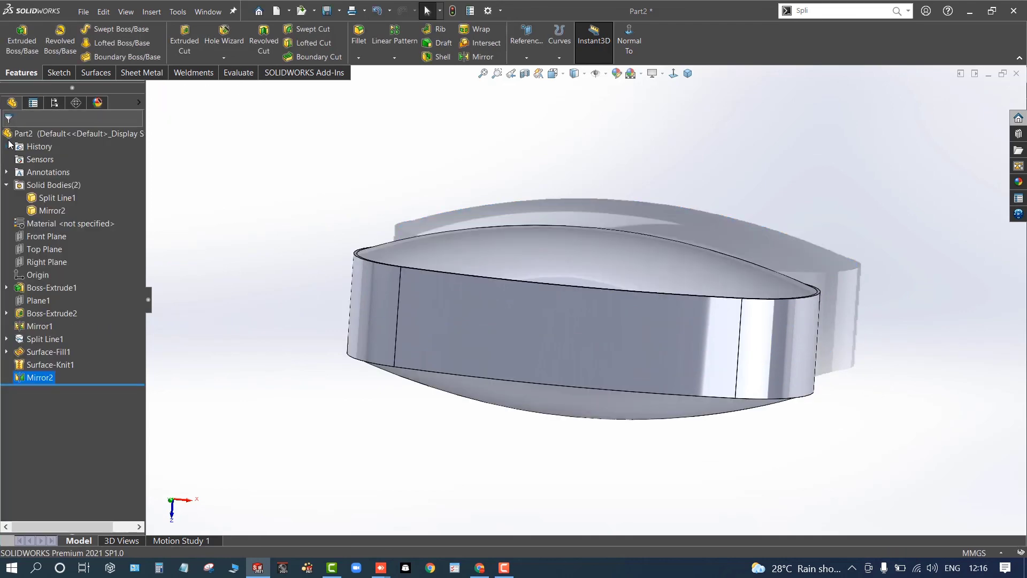
Open the appearance color settings for the whole part.
middle_click_drag(252, 316, 304, 432)
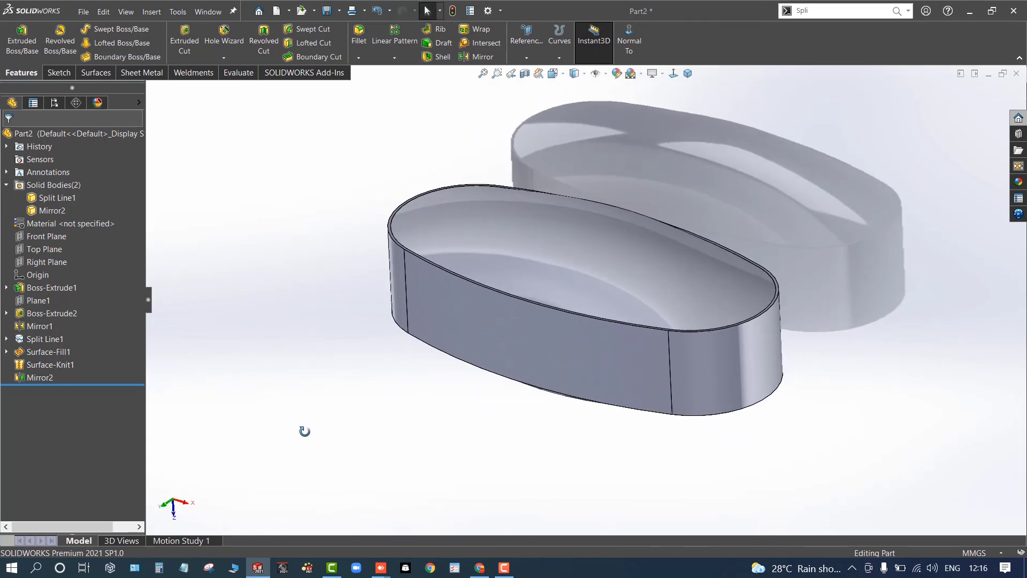
left_click(515, 343)
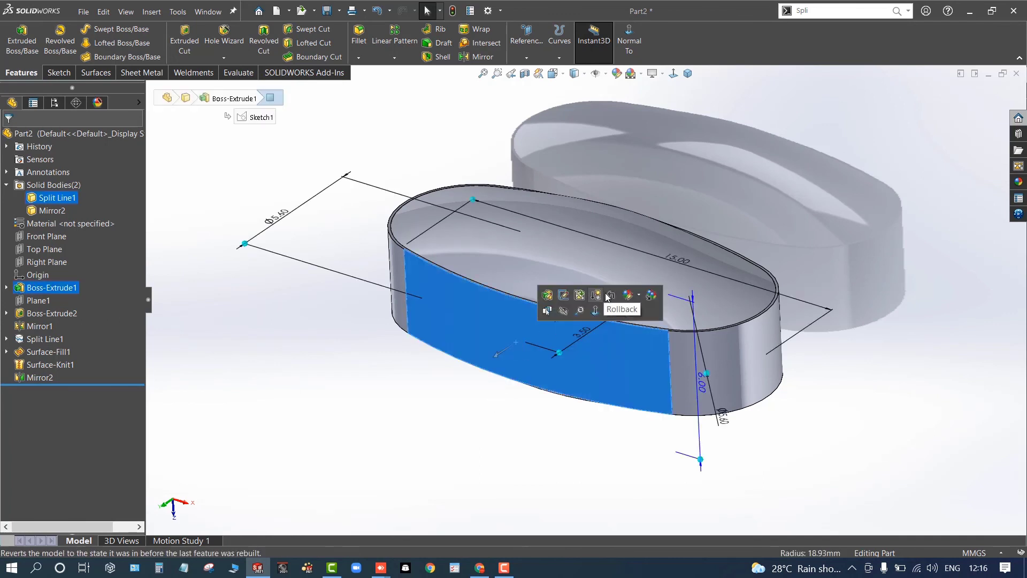
left_click(639, 294)
left_click(653, 353)
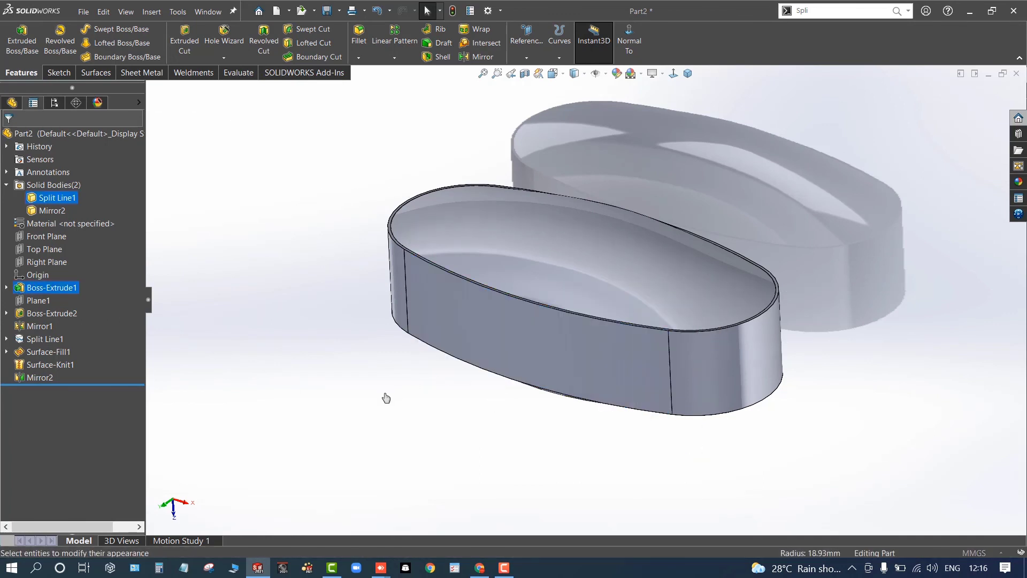
Try yellow, grey and white standard swatches as the color of the whole part.
left_click(59, 403)
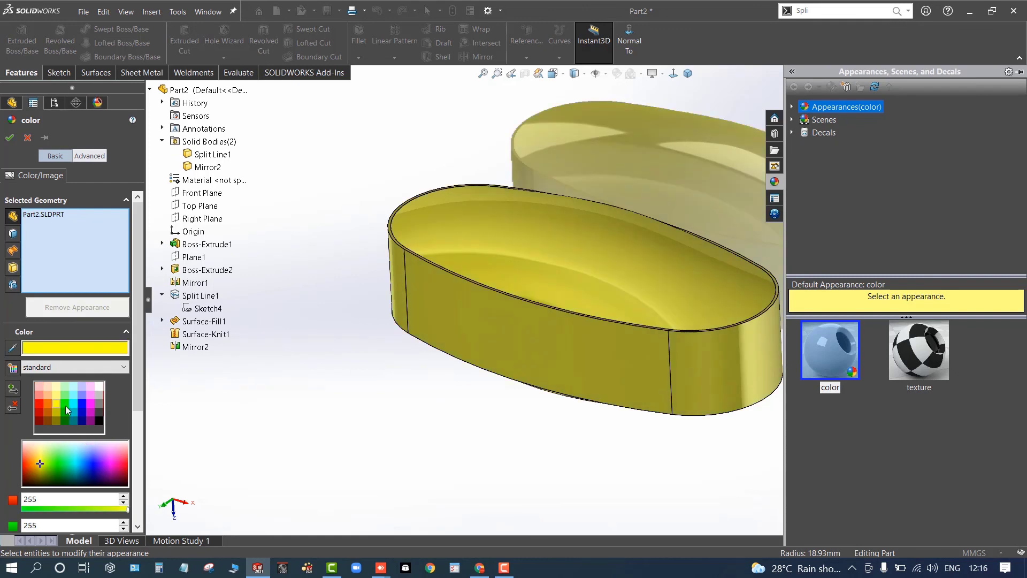
left_click(99, 395)
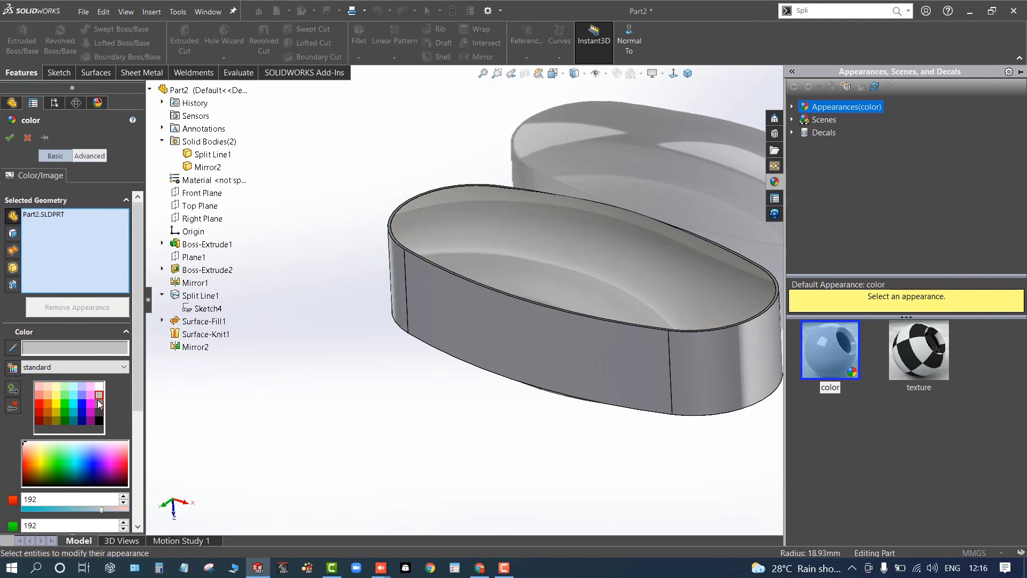
left_click(98, 402)
left_click(98, 394)
left_click(99, 386)
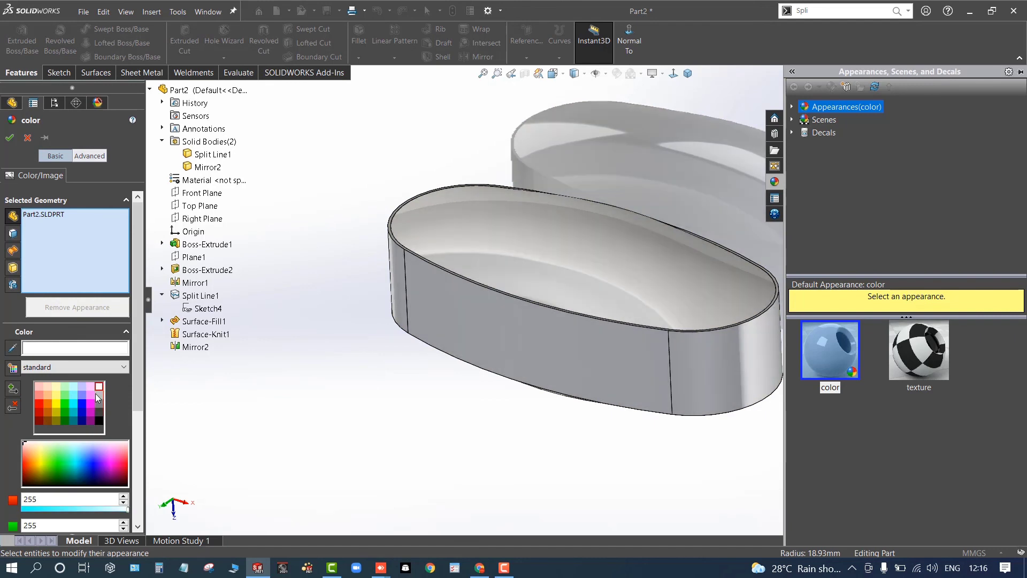
Color the whole part from the light grey swatch with its red value raised to 235, and apply the appearance.
left_click(99, 396)
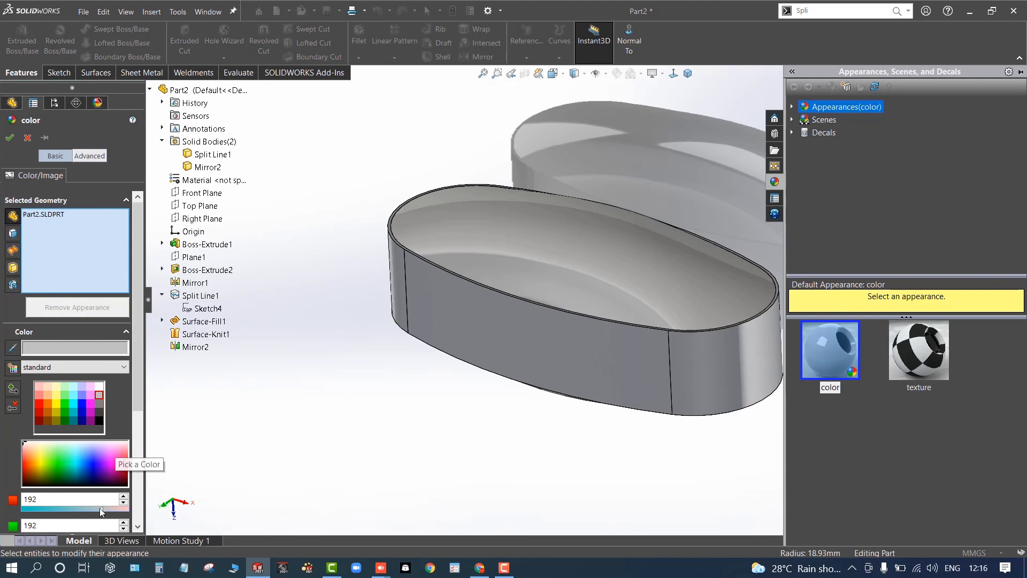
left_click_drag(102, 510, 124, 509)
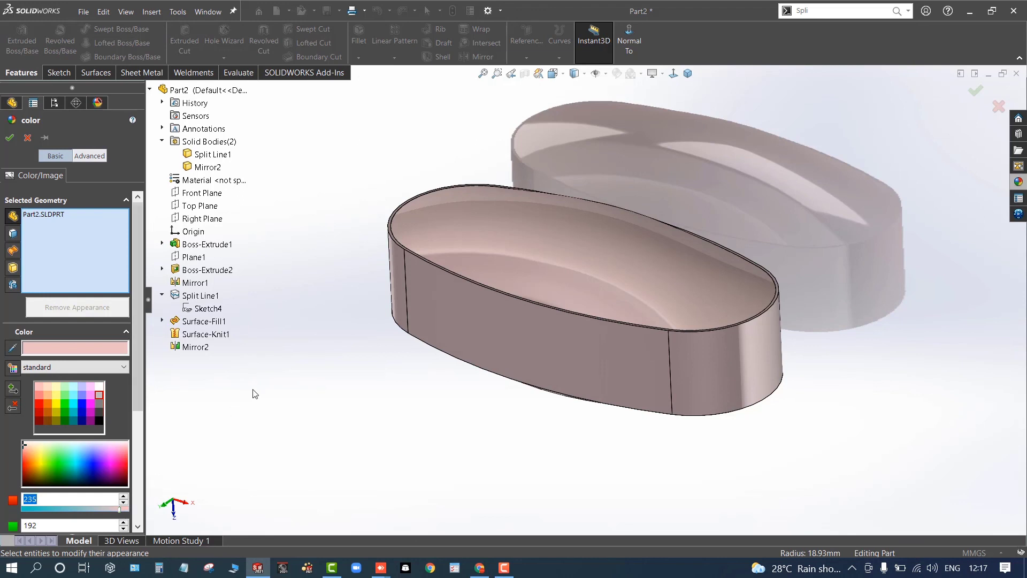
middle_click_drag(294, 375, 298, 348)
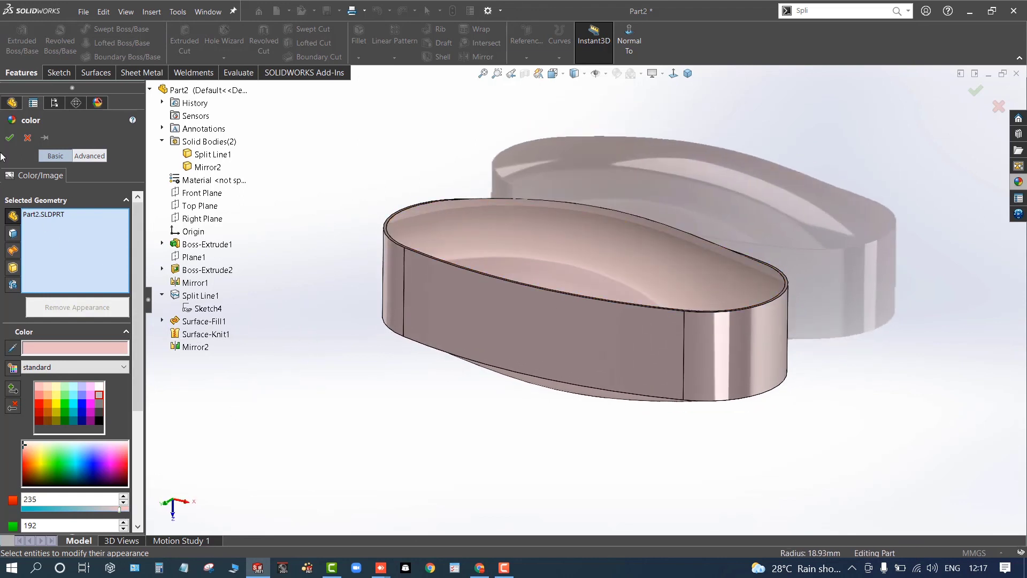
key("Return")
middle_click_drag(328, 385, 402, 458)
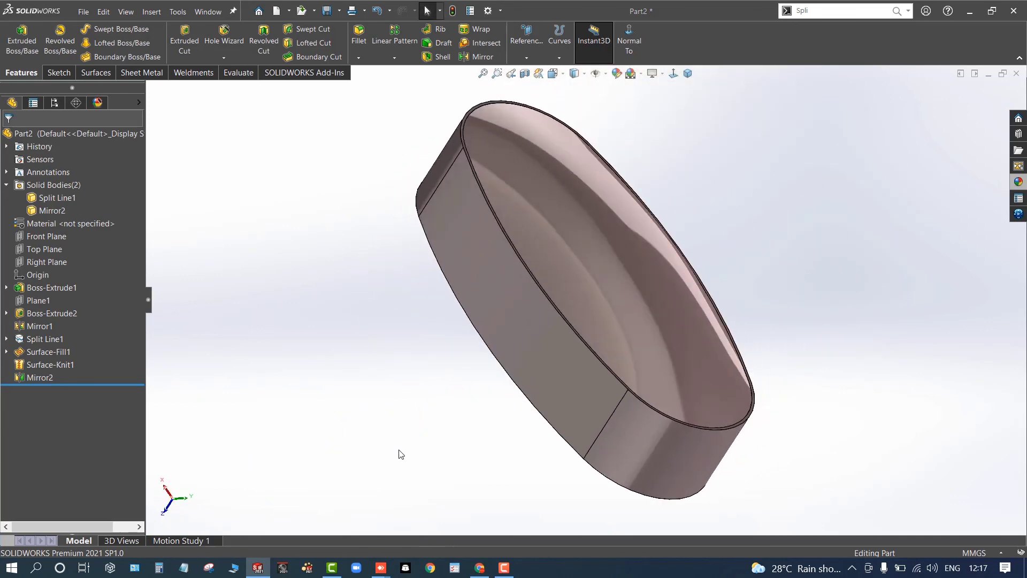
key("ctrl+7")
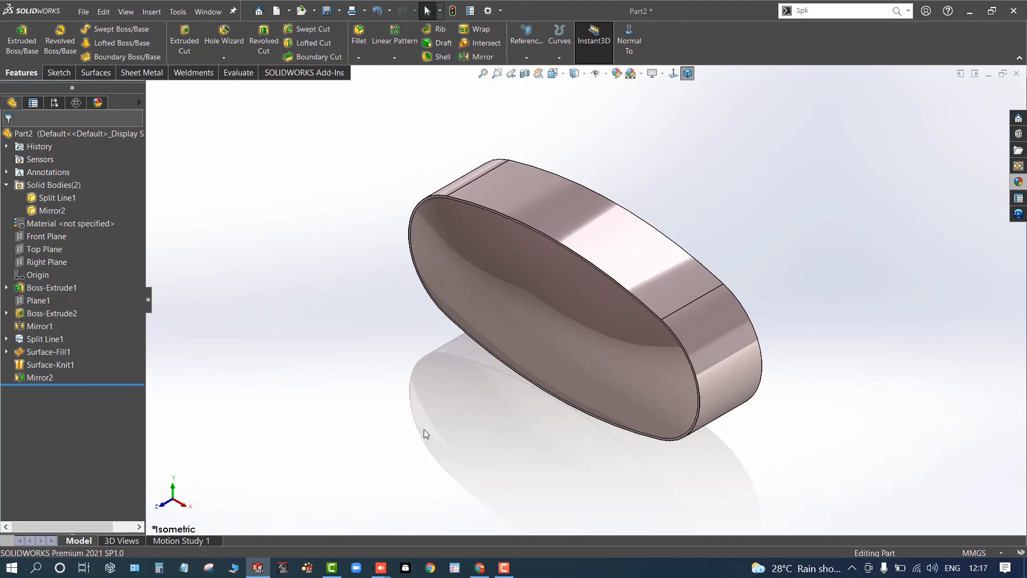
middle_click_drag(352, 182, 247, 380)
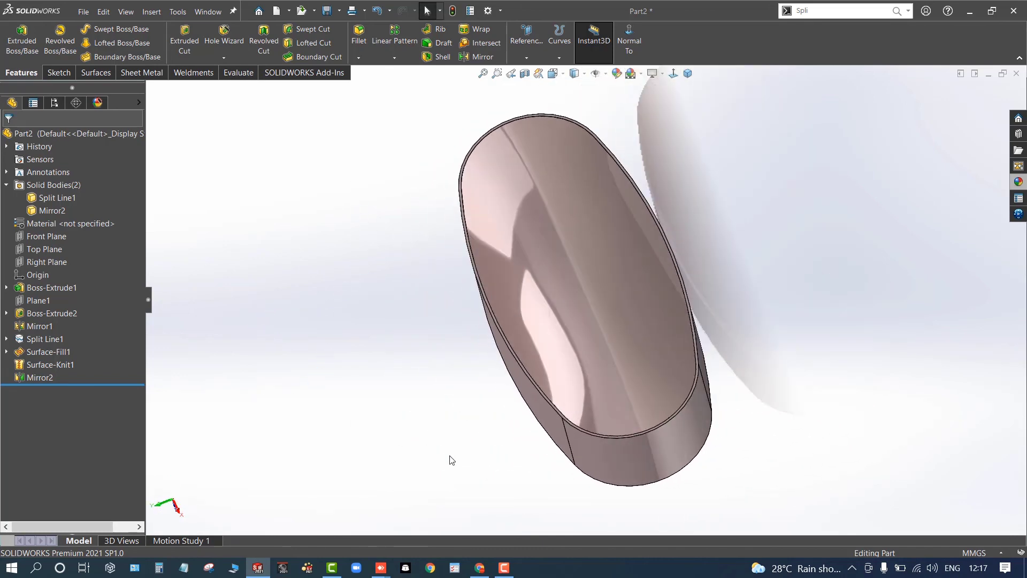
middle_click_drag(451, 460, 462, 384)
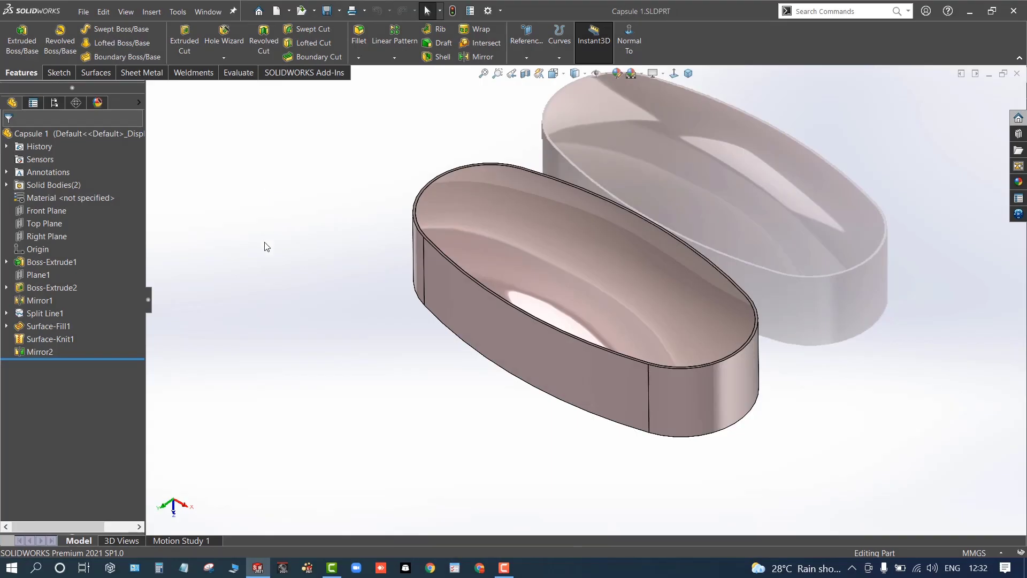
Create a reference plane offset 10 mm from the Front Plane, with the offset direction flipped.
middle_click_drag(266, 246, 314, 223)
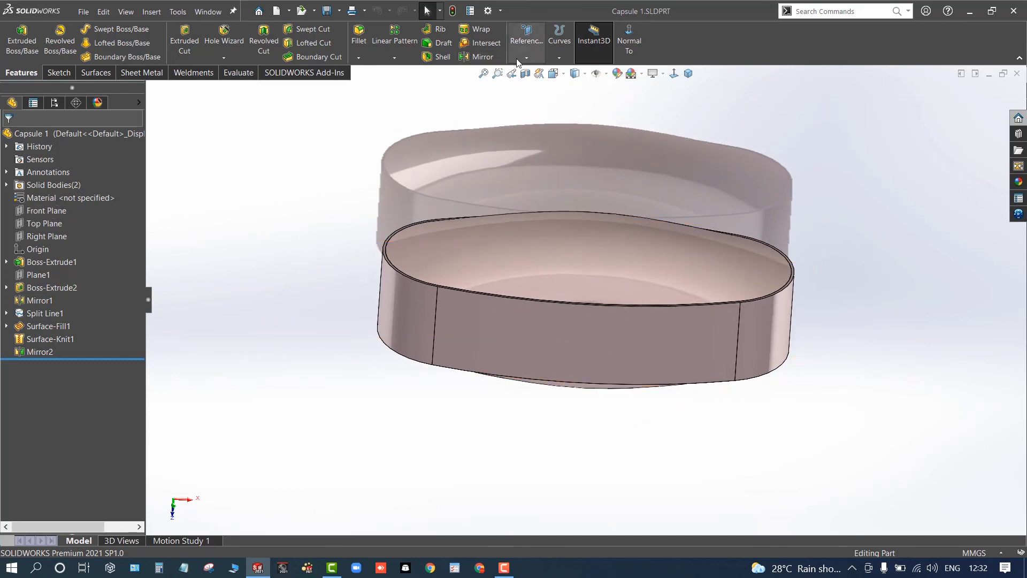
left_click(526, 38)
left_click(518, 76)
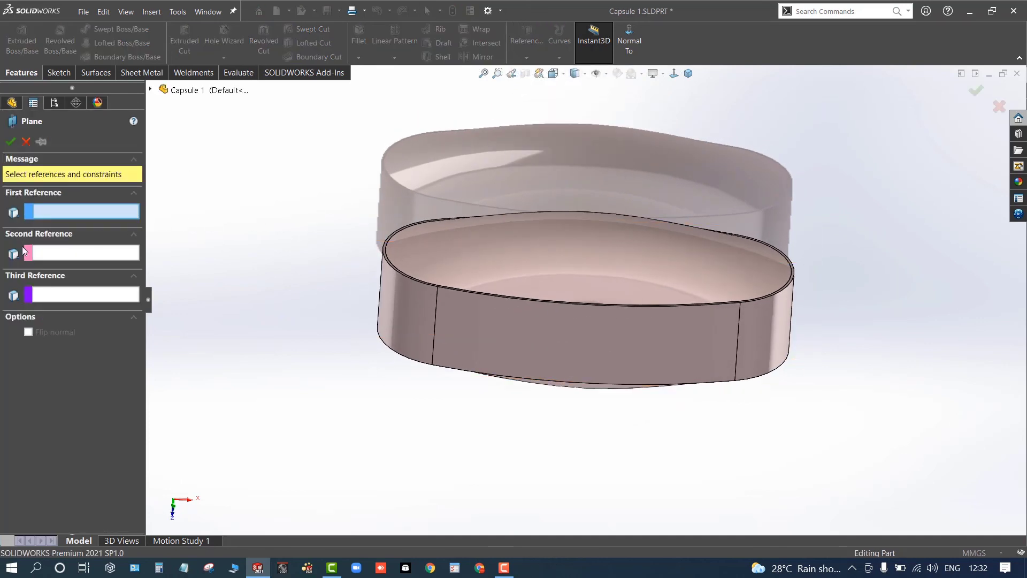
left_click(152, 90)
left_click(187, 168)
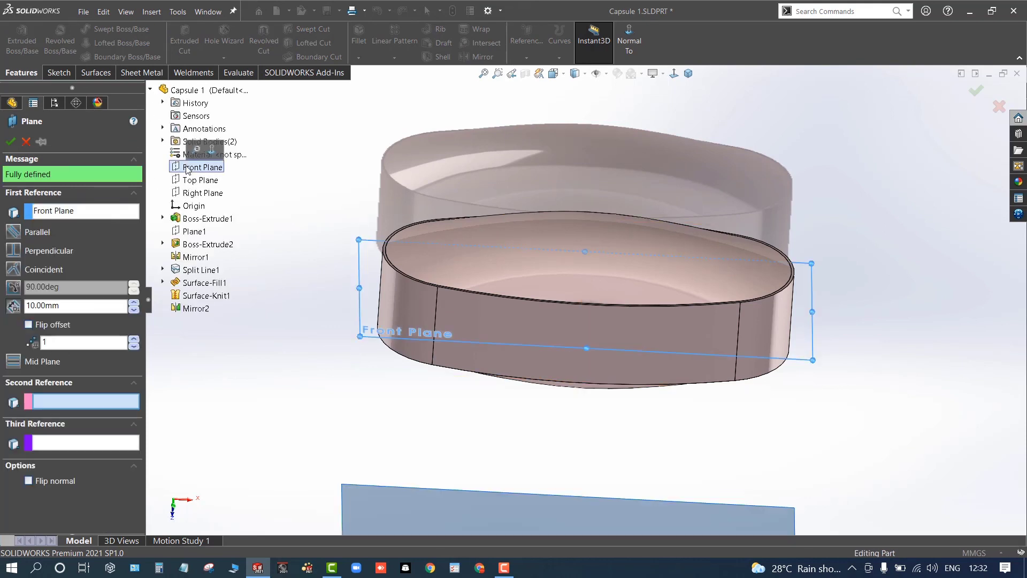
left_click(29, 325)
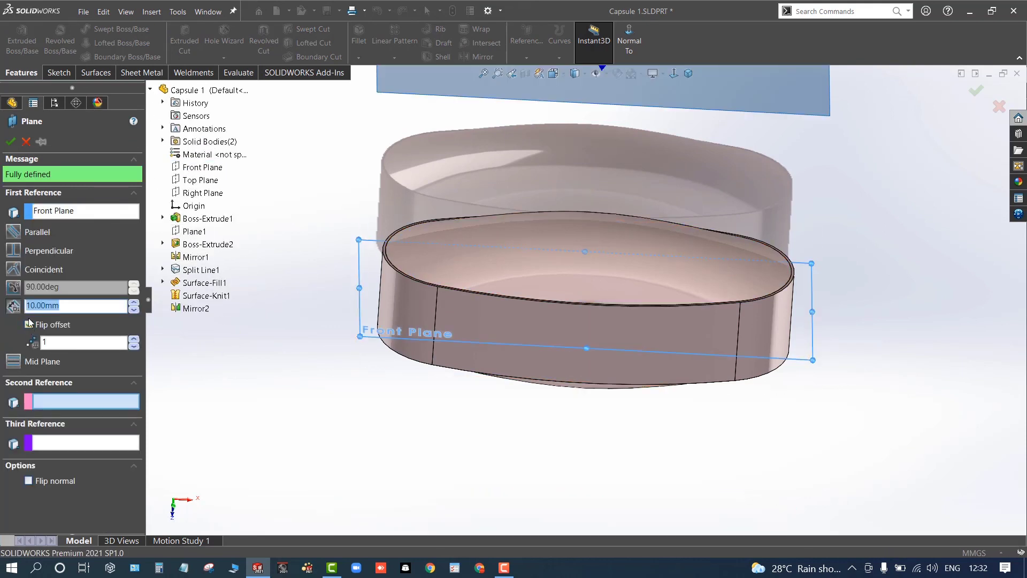
key("Return")
key("z")
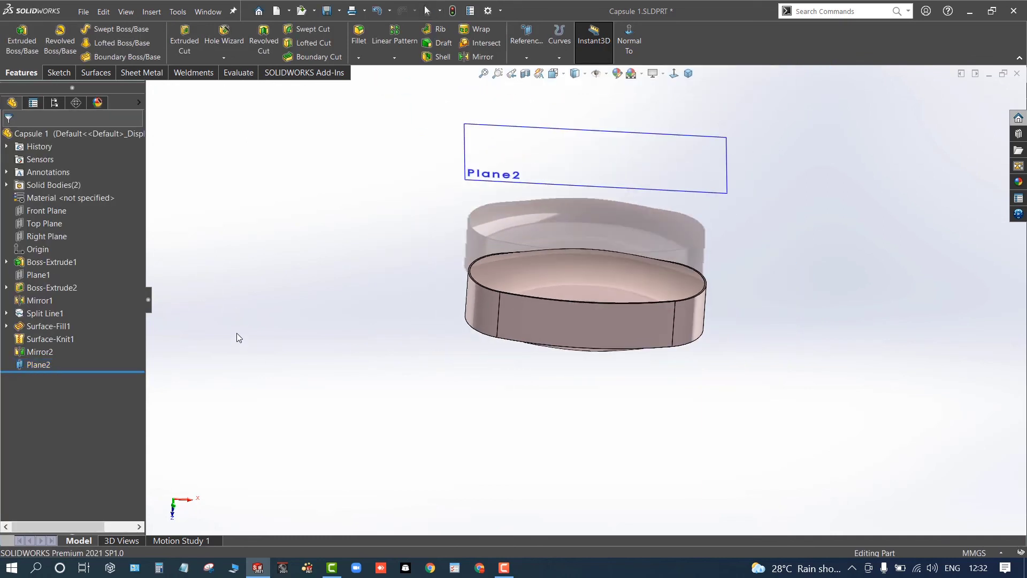
Start a sketch on the plane offset from the Front Plane and add the person's name in capitals as sketch text.
middle_click_drag(237, 333, 223, 416)
left_click(521, 176)
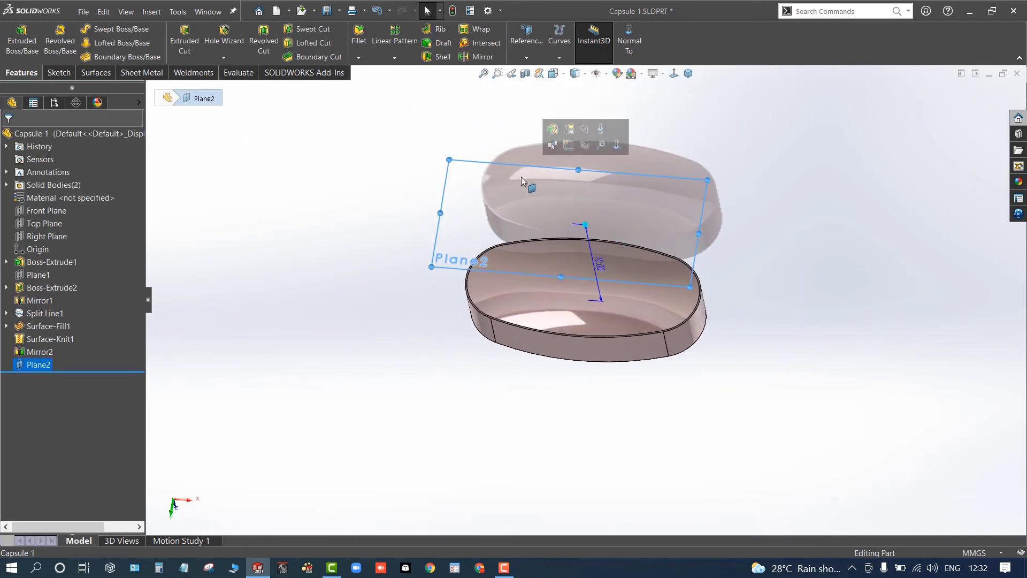
left_click(569, 145)
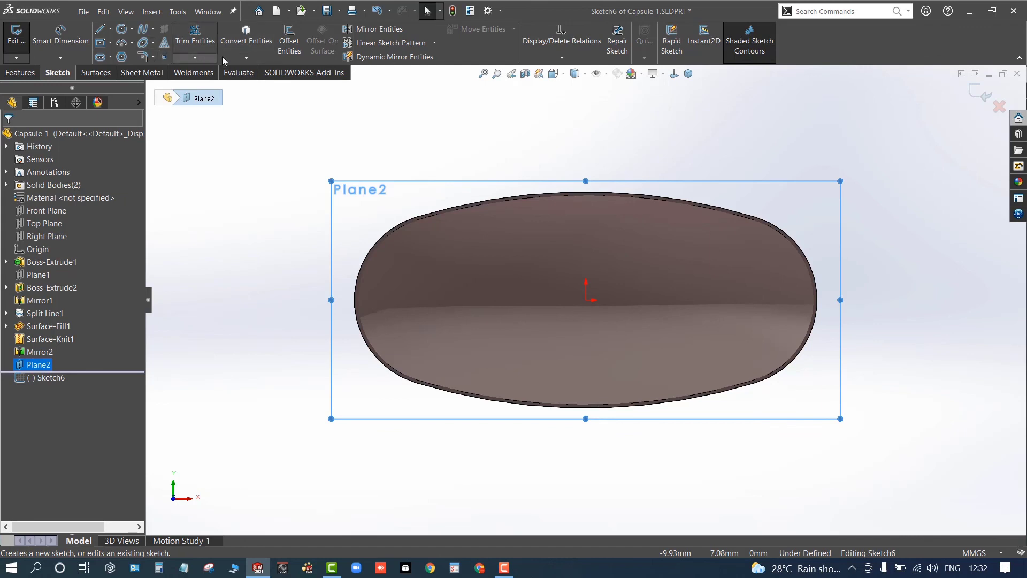
left_click(166, 47)
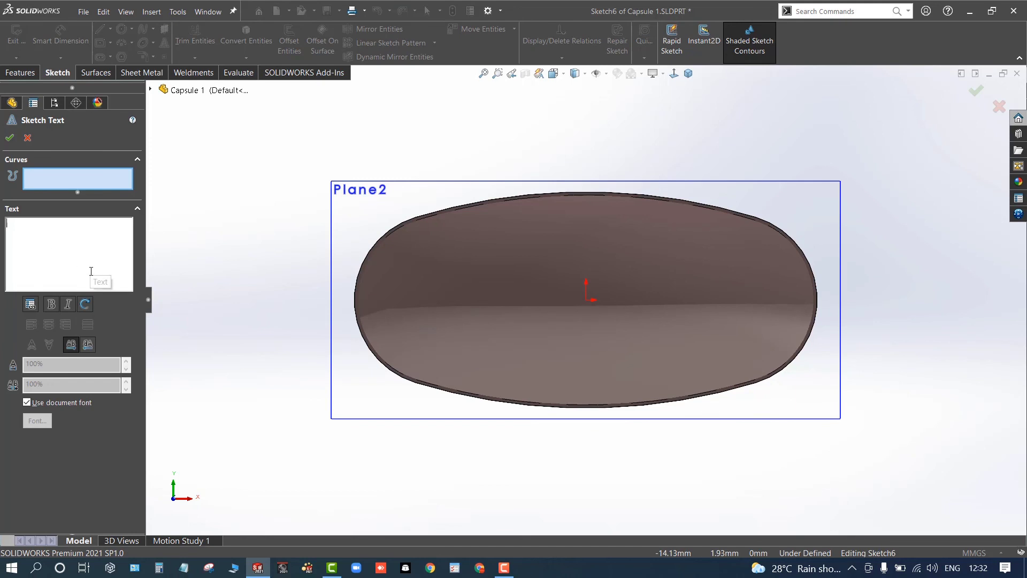
type("ABH")
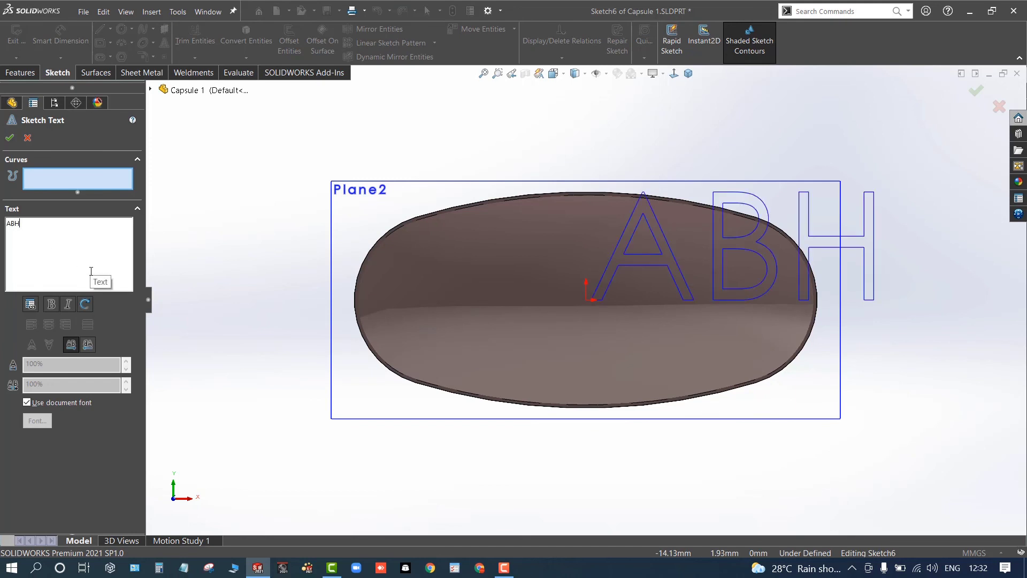
type("IDNYA")
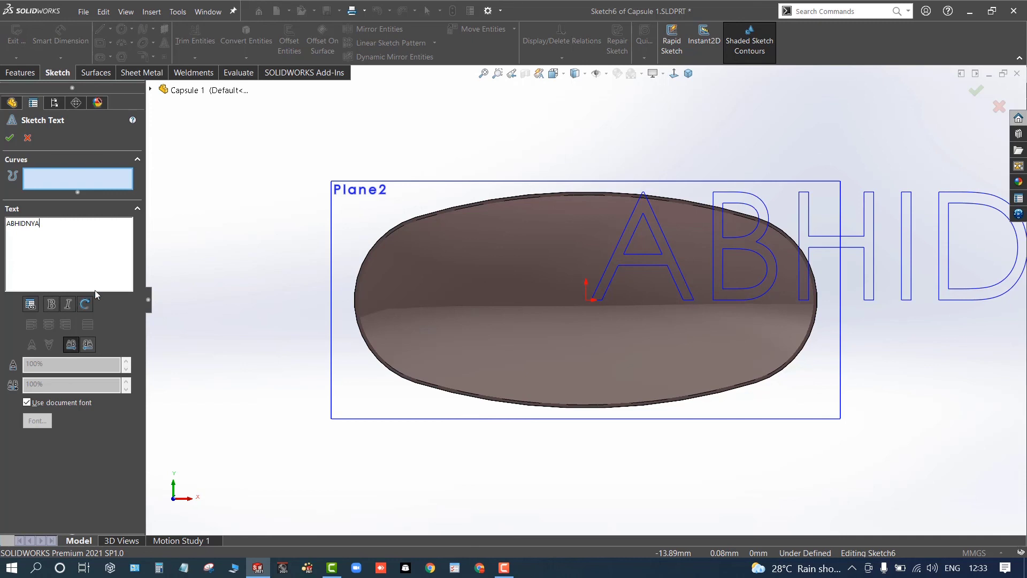
Turn off the document font for the sketch text and set its font height to 1 mm.
left_click(35, 403)
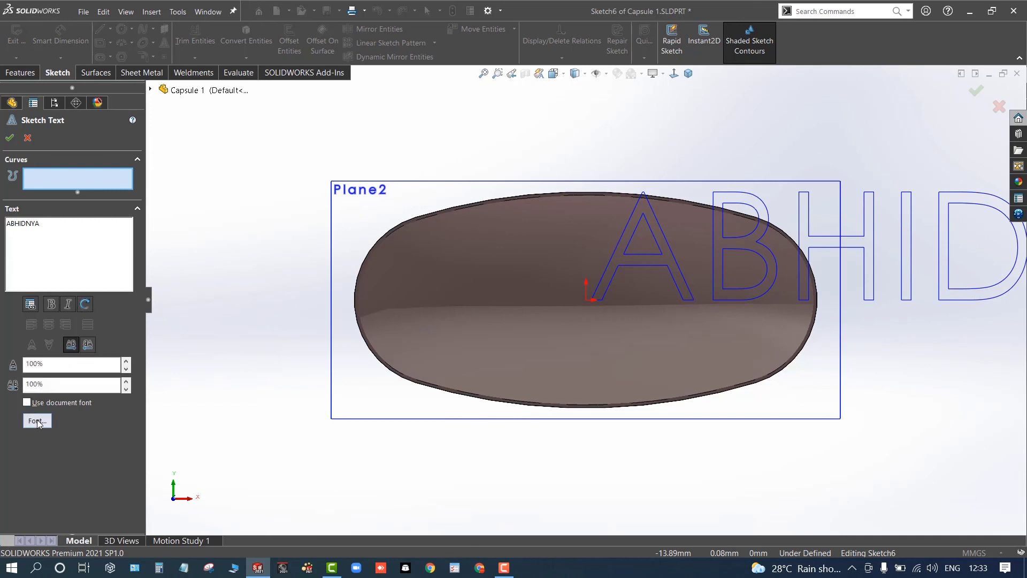
left_click(37, 420)
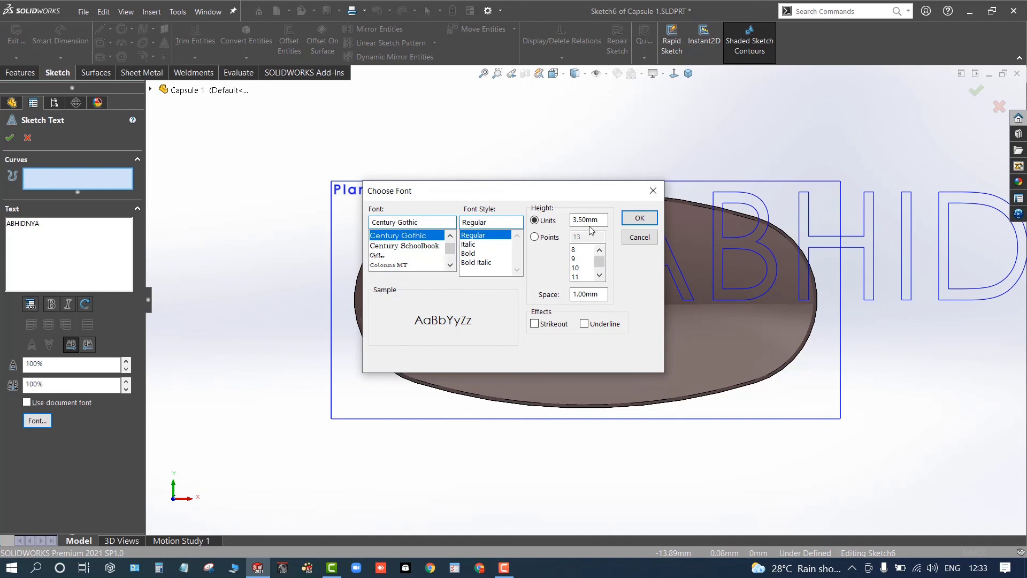
left_click_drag(599, 221, 567, 222)
type("1")
left_click(631, 220)
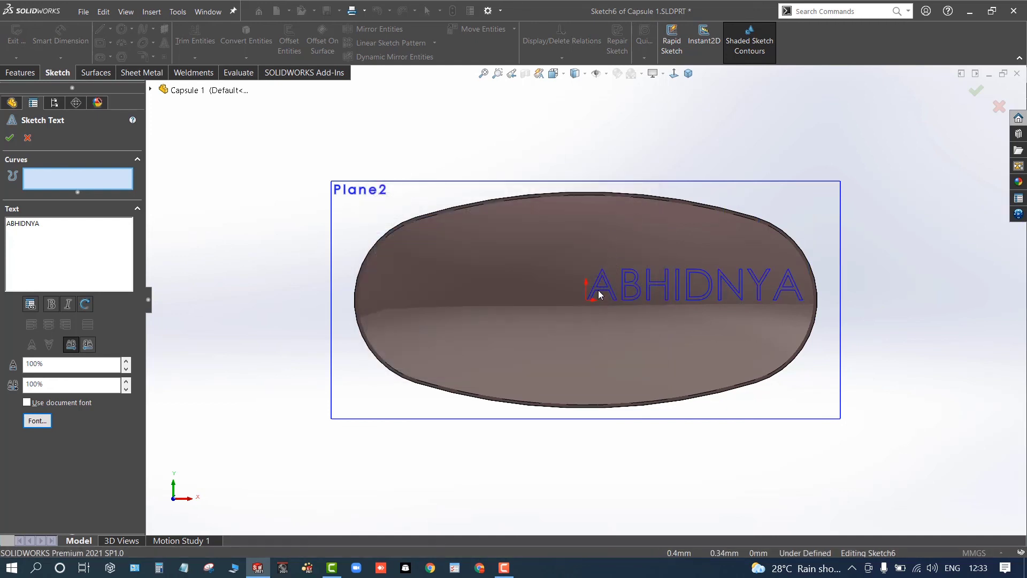
Try to reposition the sketch text by picking points around the origin.
left_click(570, 300)
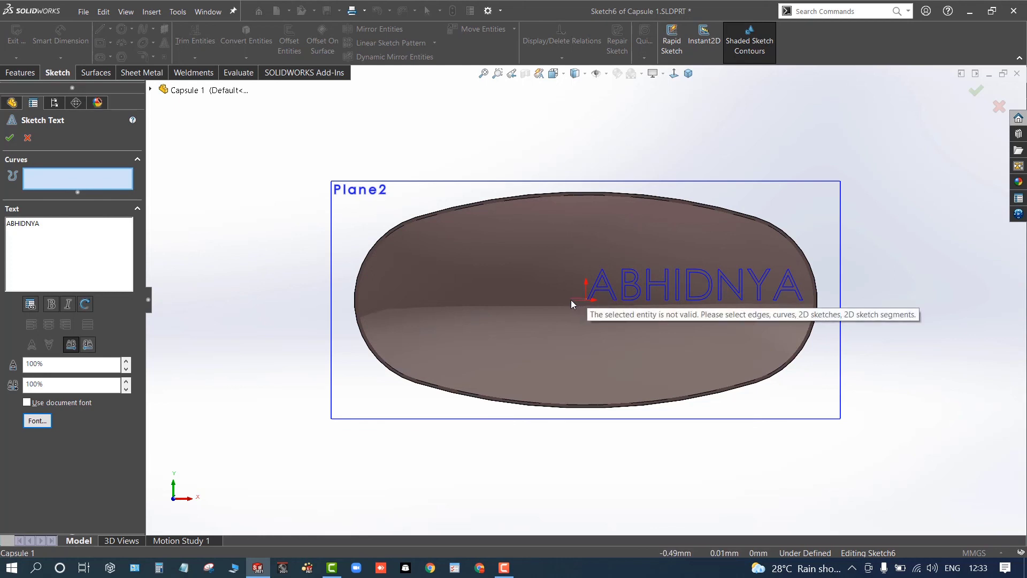
left_click(560, 303)
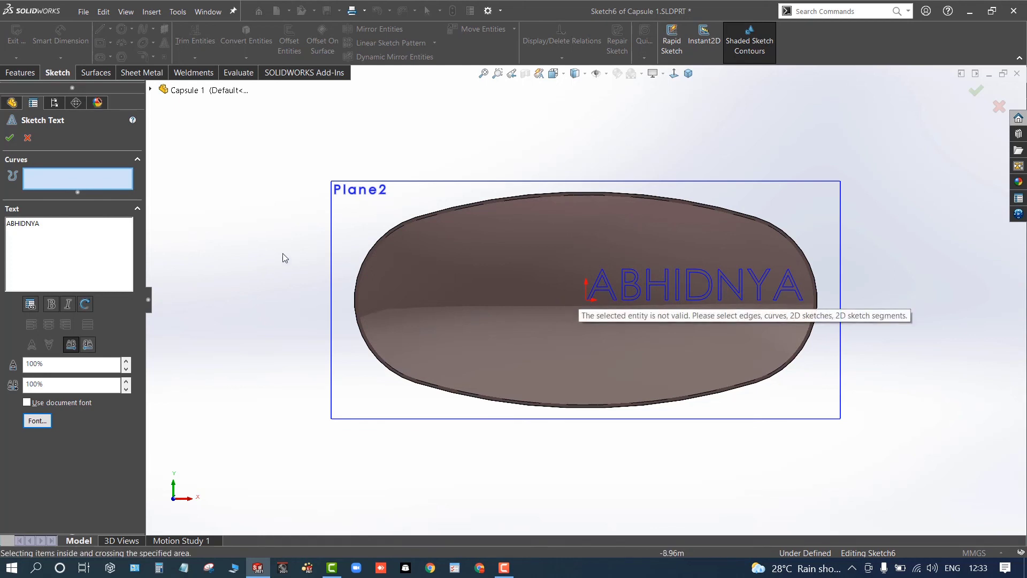
left_click(105, 260)
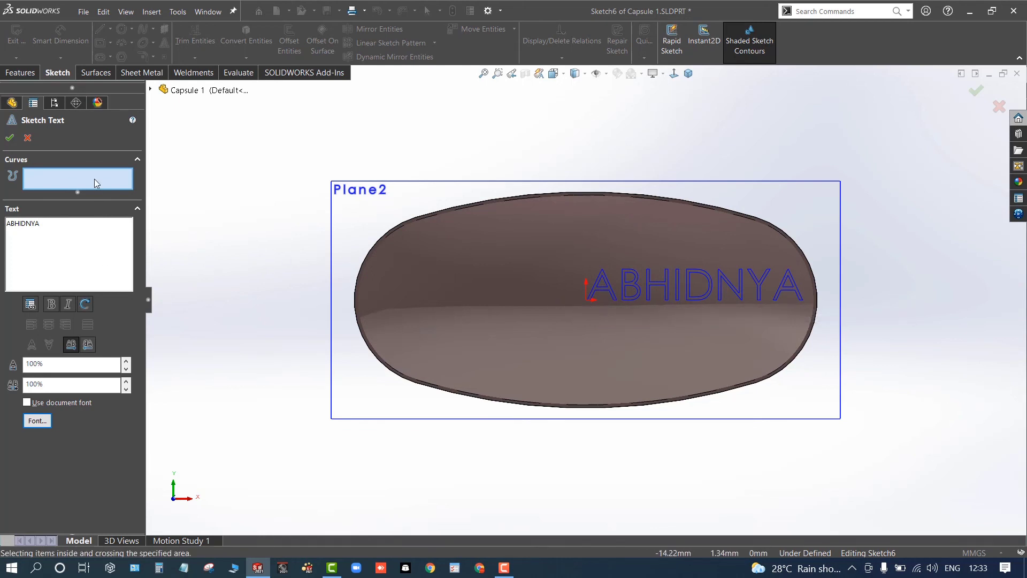
left_click(587, 303)
left_click(588, 304)
Place the sketch text roughly centered over the origin, accept it, and shift its start point slightly down and to the right.
left_click(56, 241)
left_click(678, 275)
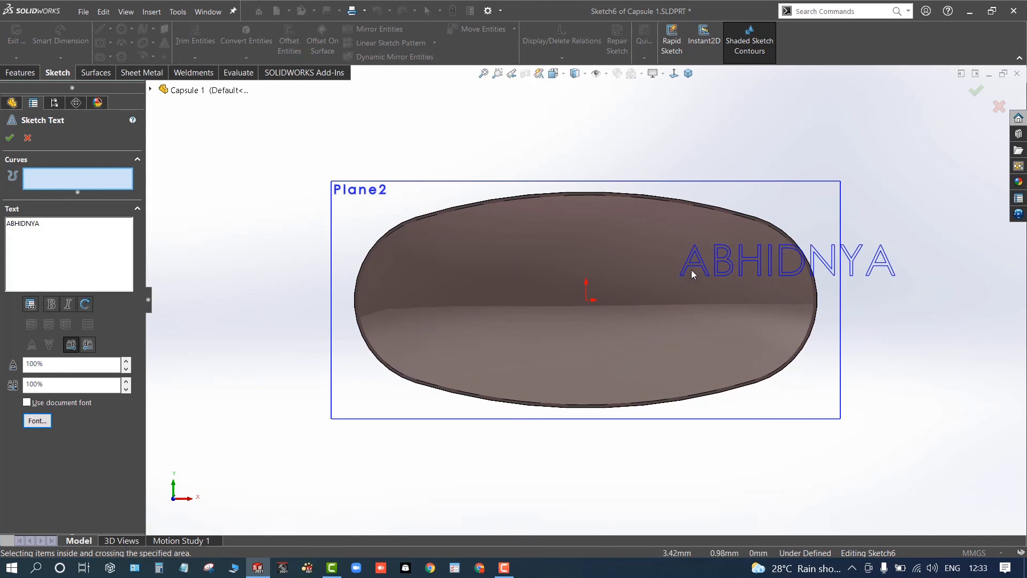
left_click(508, 305)
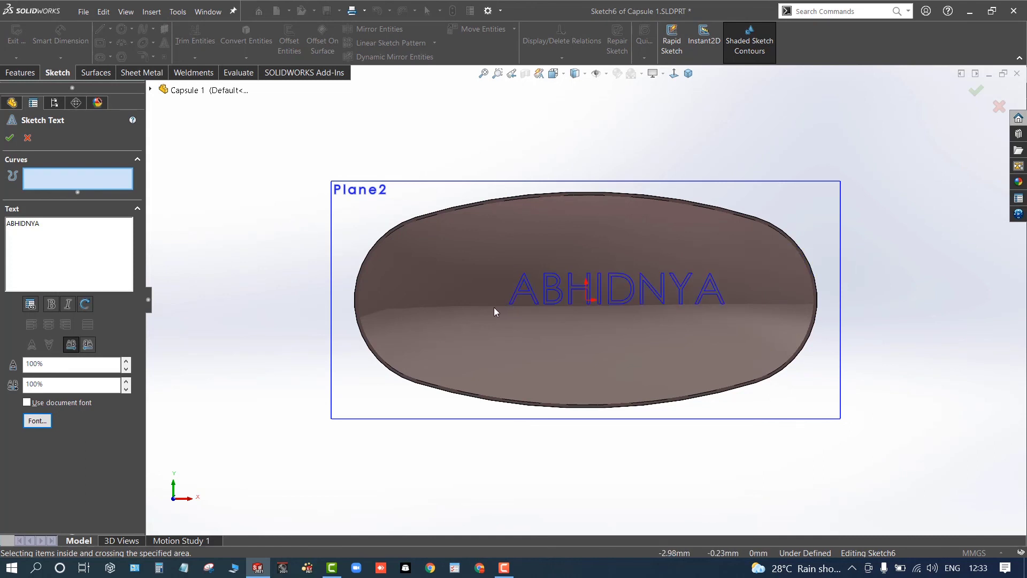
left_click(490, 307)
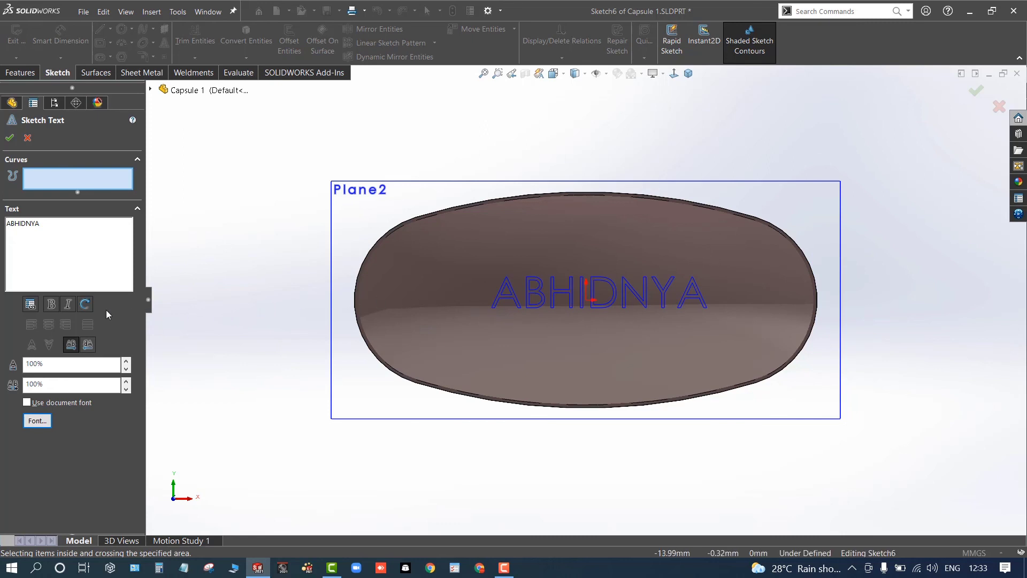
left_click(10, 137)
mouse_move(489, 307)
left_mouse_down()
mouse_move(483, 300)
mouse_move(476, 315)
mouse_move(486, 300)
mouse_move(495, 318)
left_mouse_up()
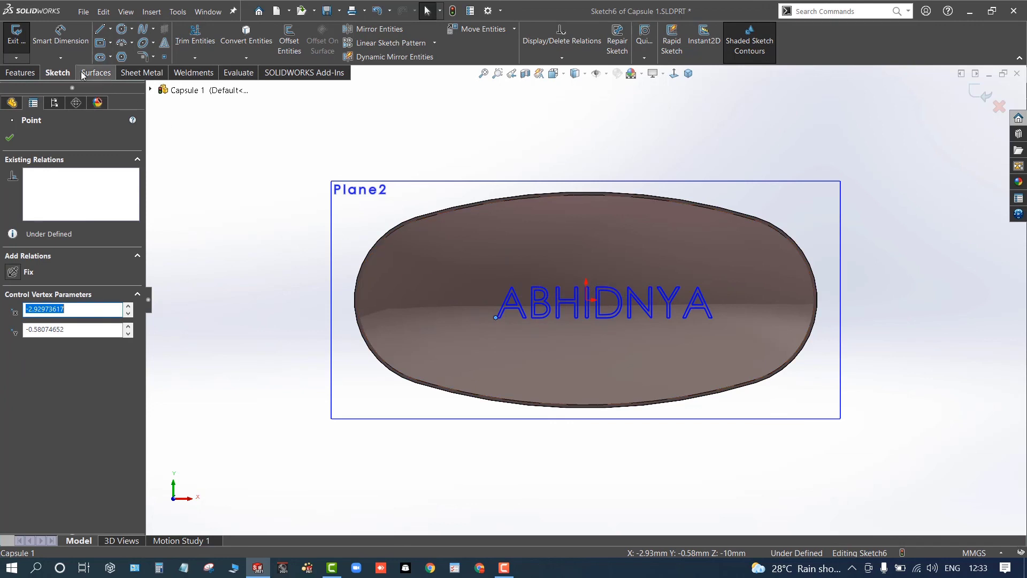
Dimension the horizontal distance from the capsule's left end arc to the text's start point as 1.5 mm.
left_click(61, 34)
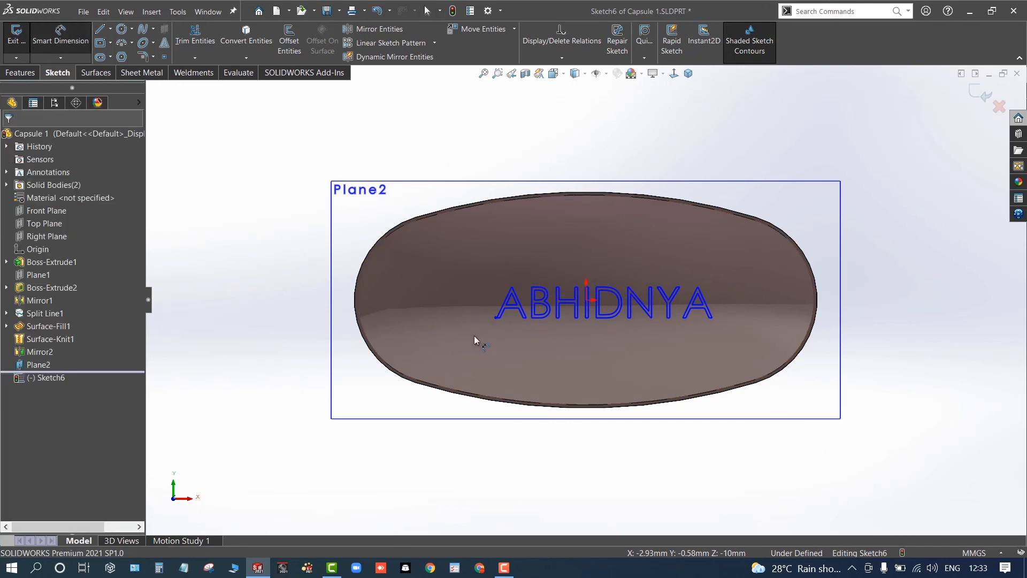
left_click(497, 318)
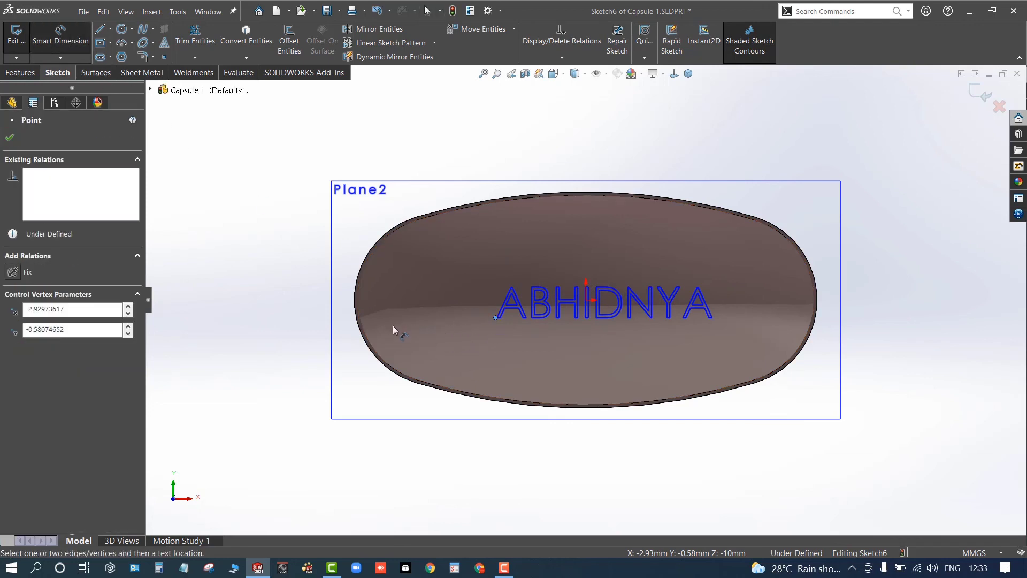
left_click(356, 336)
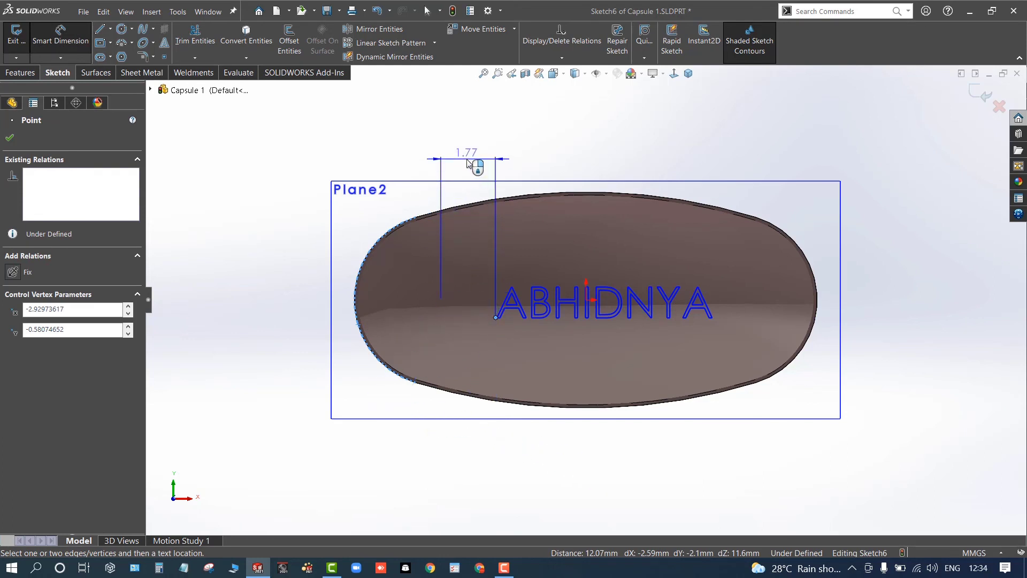
left_click(468, 164)
type("1.5")
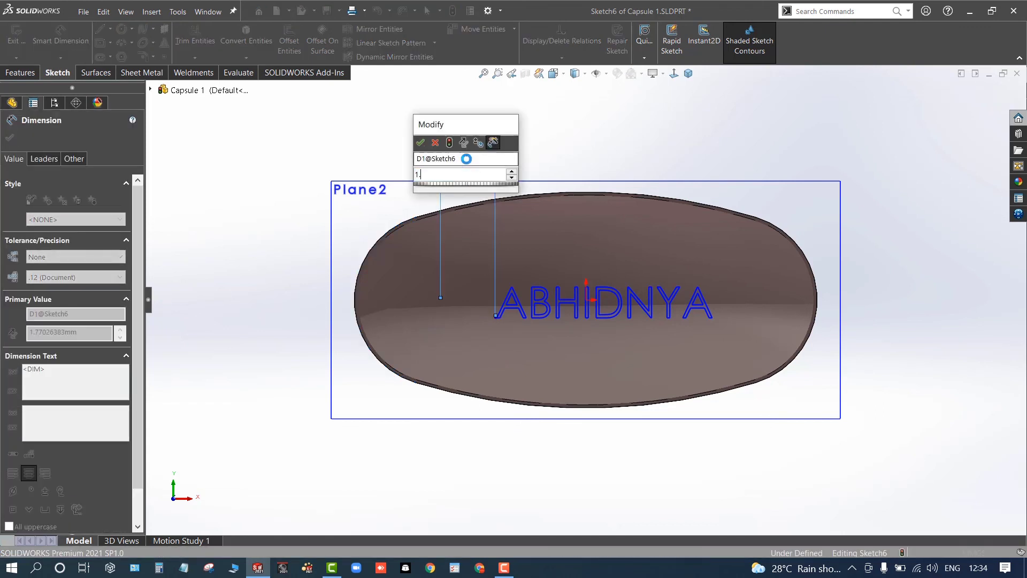
key("Return")
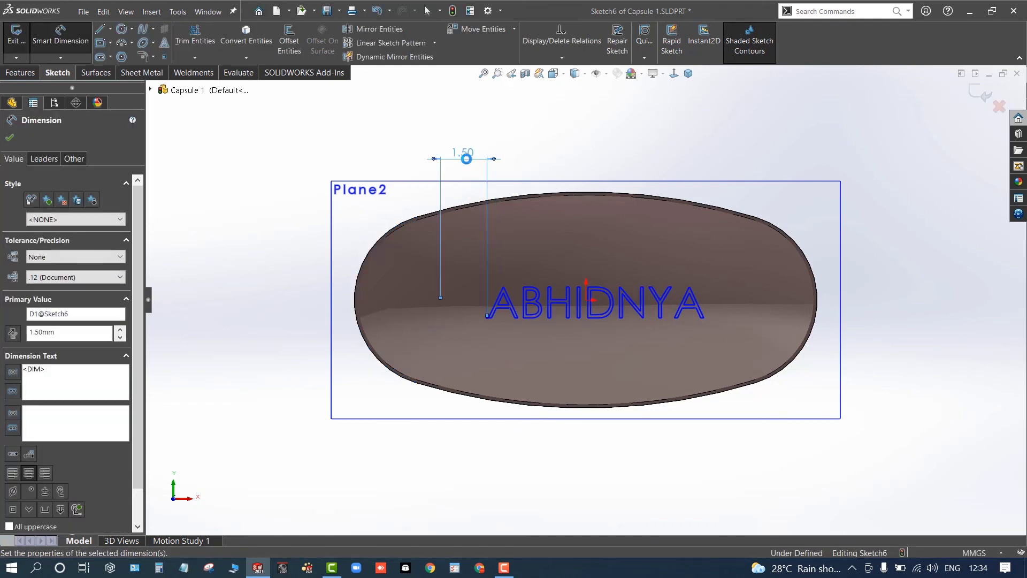
left_click(487, 317)
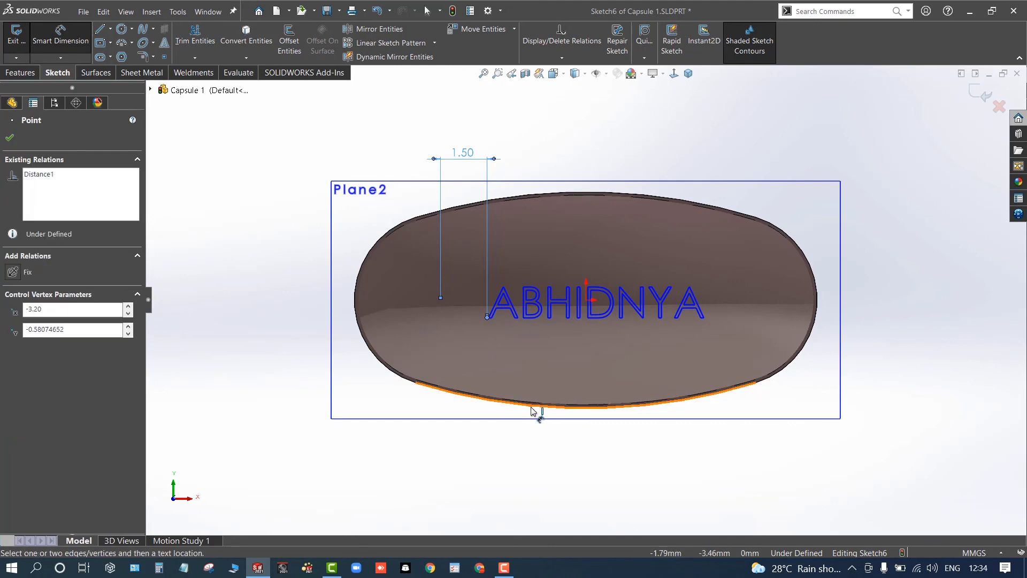
left_click(533, 411)
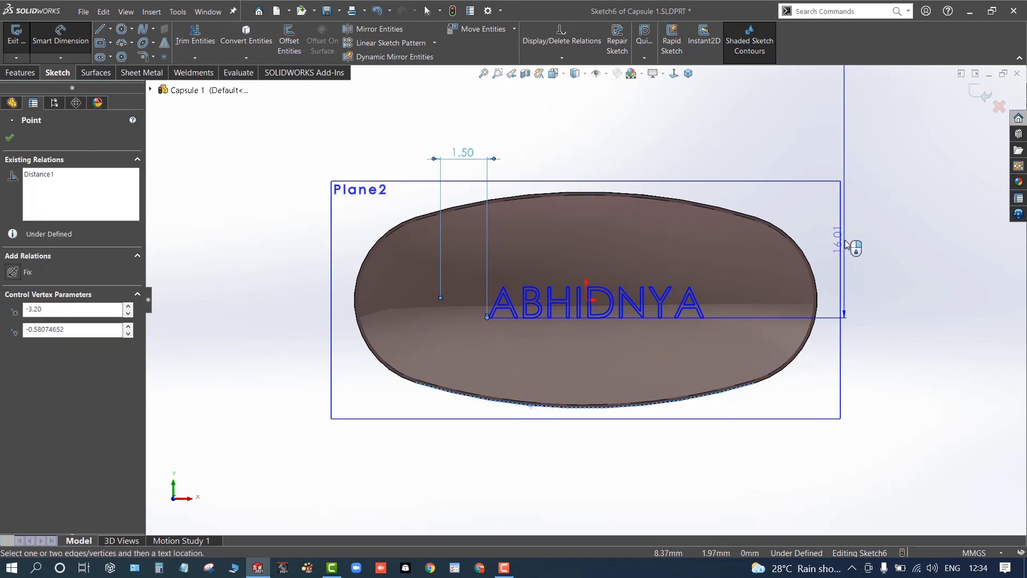
key("z")
key("Escape")
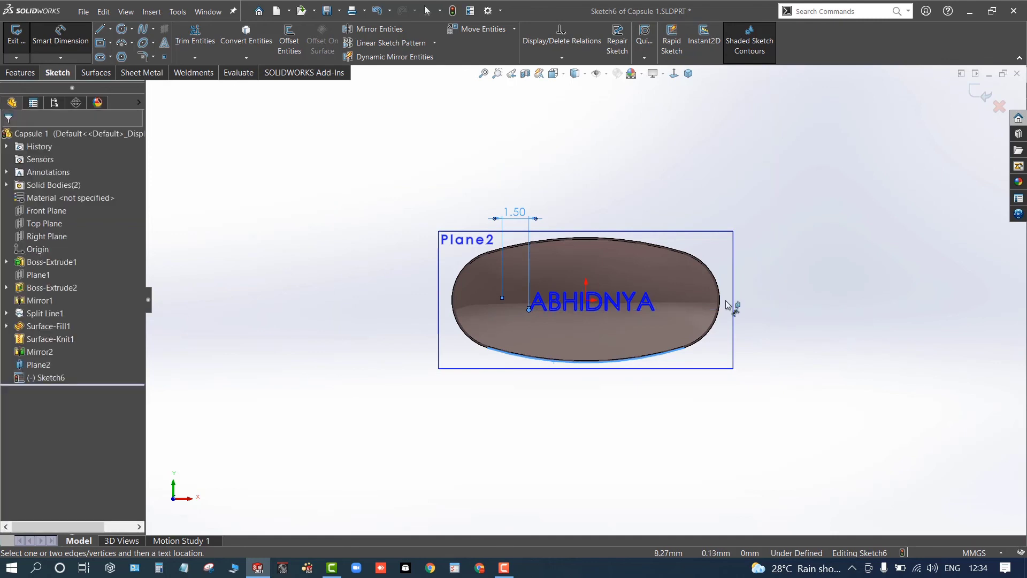
key("Escape")
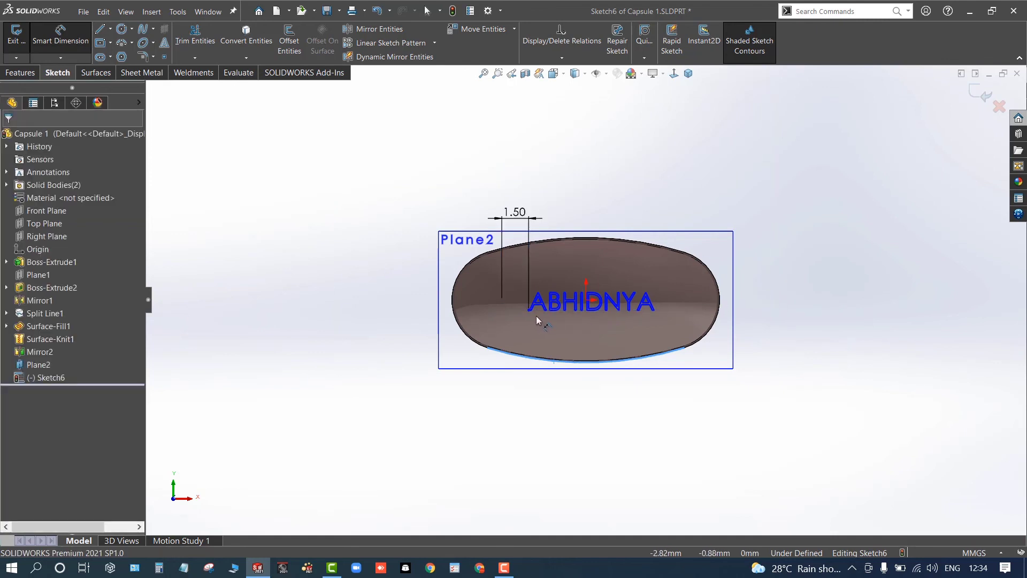
Dimension the vertical distance between the origin and the text's start point as 0.25 mm.
left_click(585, 300)
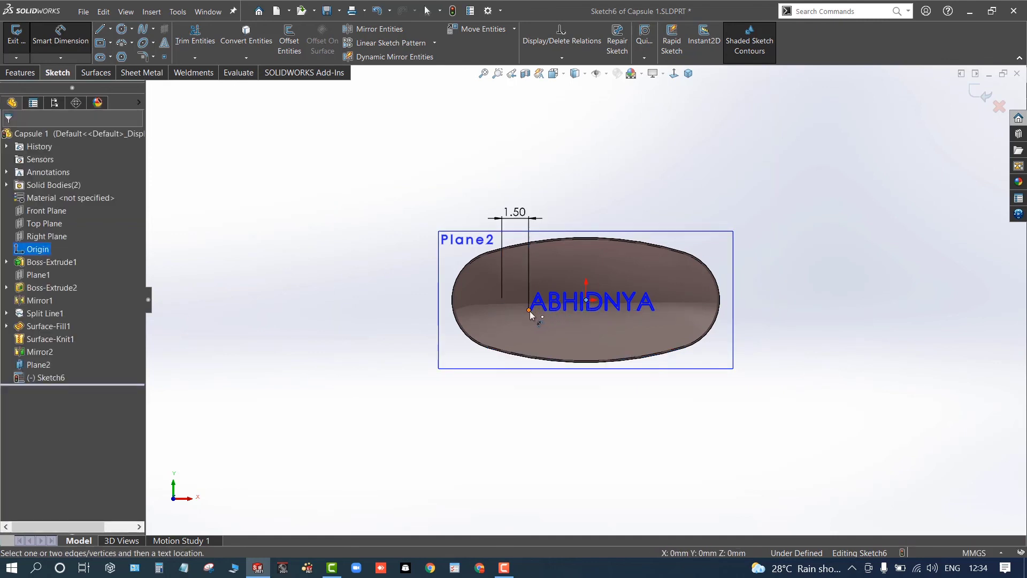
left_click(529, 311)
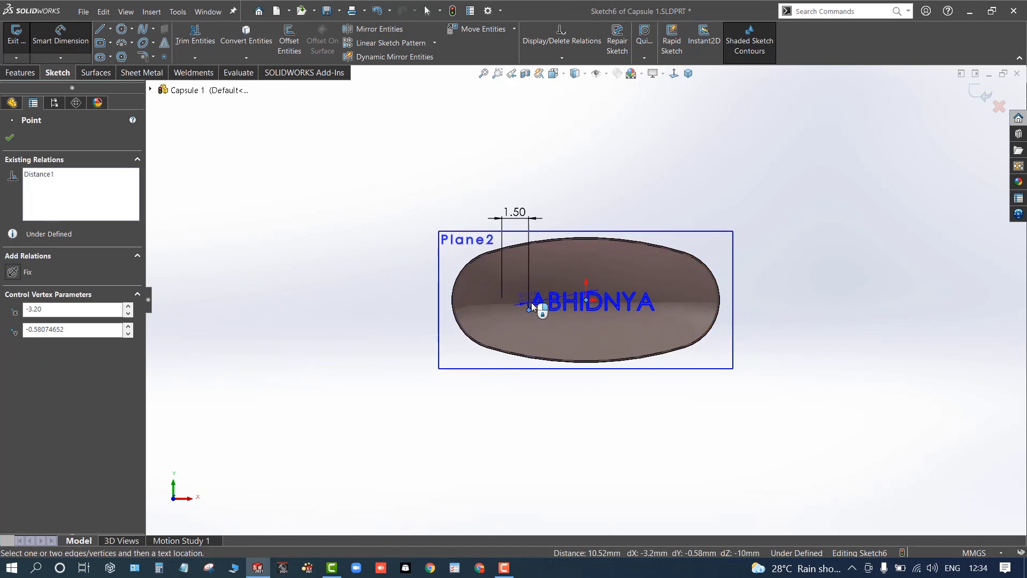
left_click(524, 301)
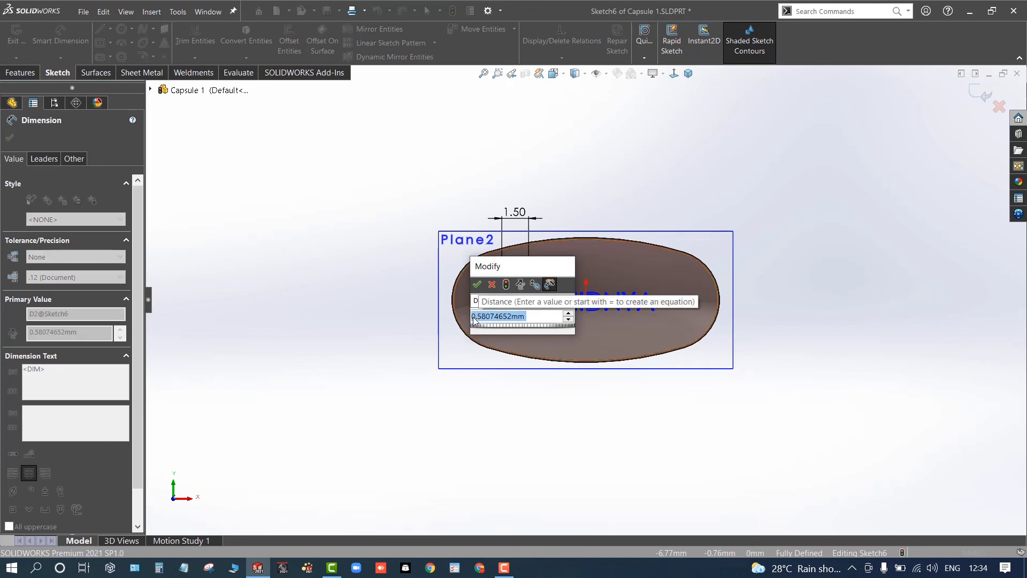
type("0.25")
key("Return")
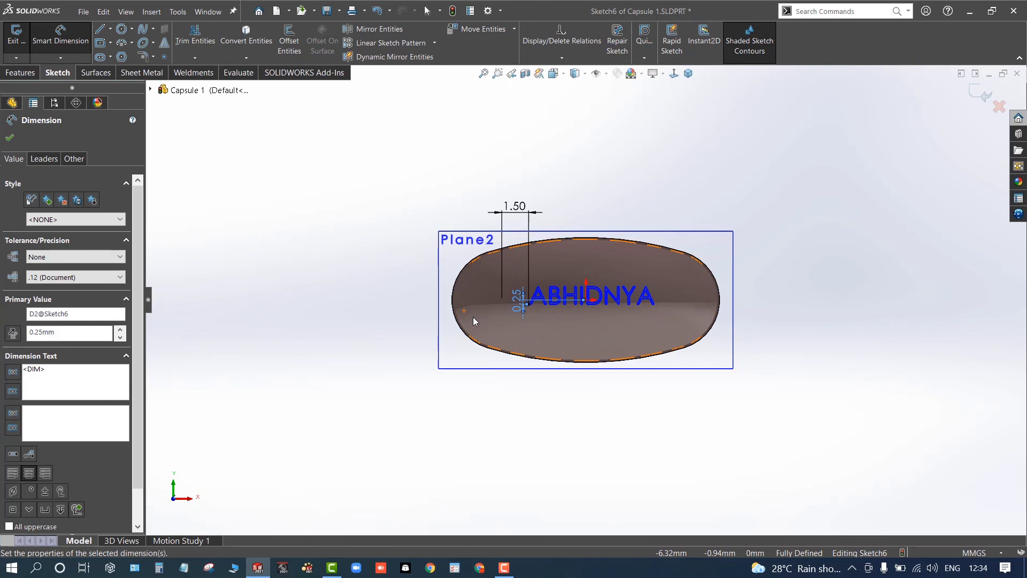
Set the vertical distance between the origin and the text's start point to 0.4 mm and exit the sketch.
double_click(519, 303)
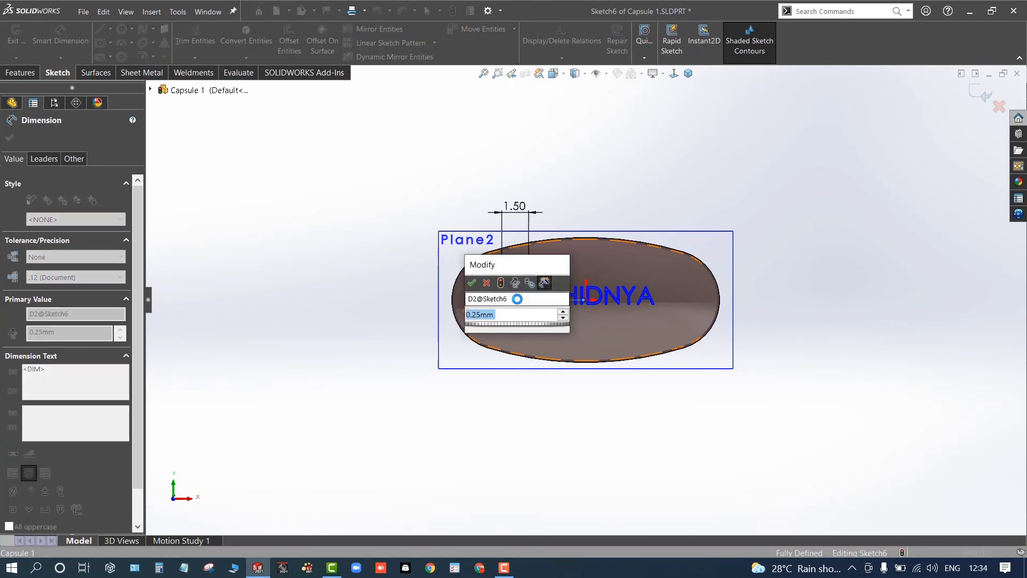
type("0.4")
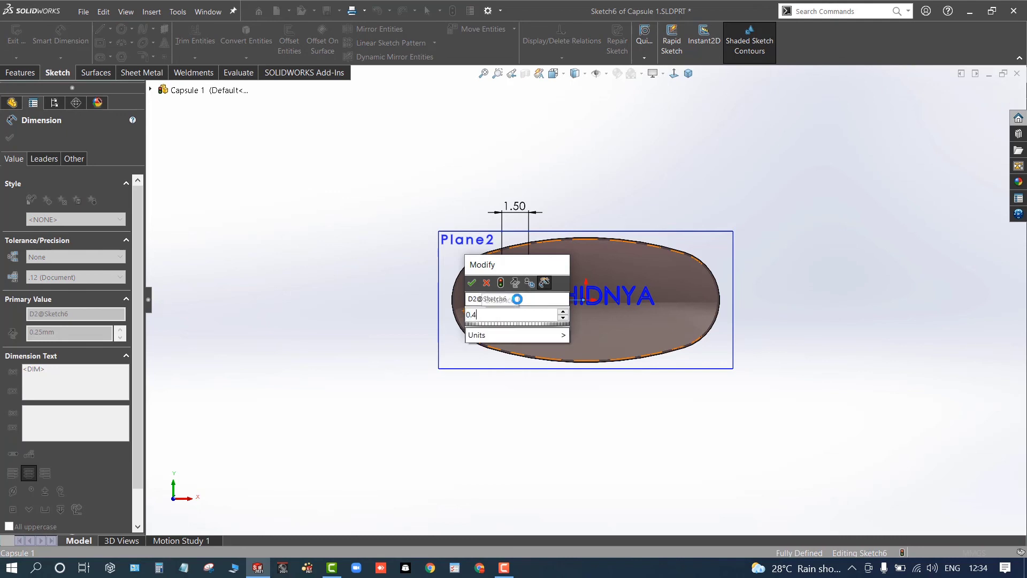
key("Return")
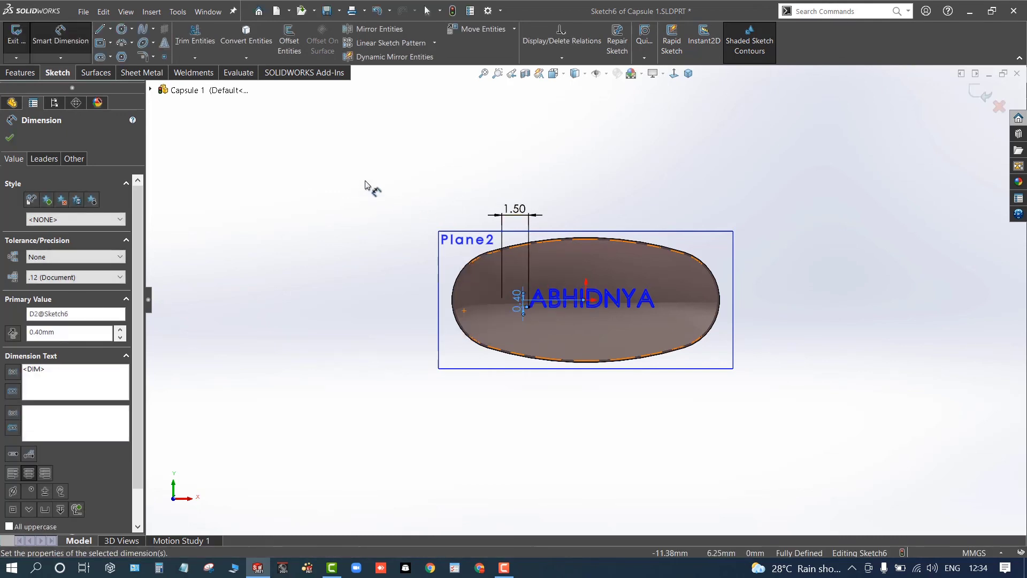
left_click(339, 205)
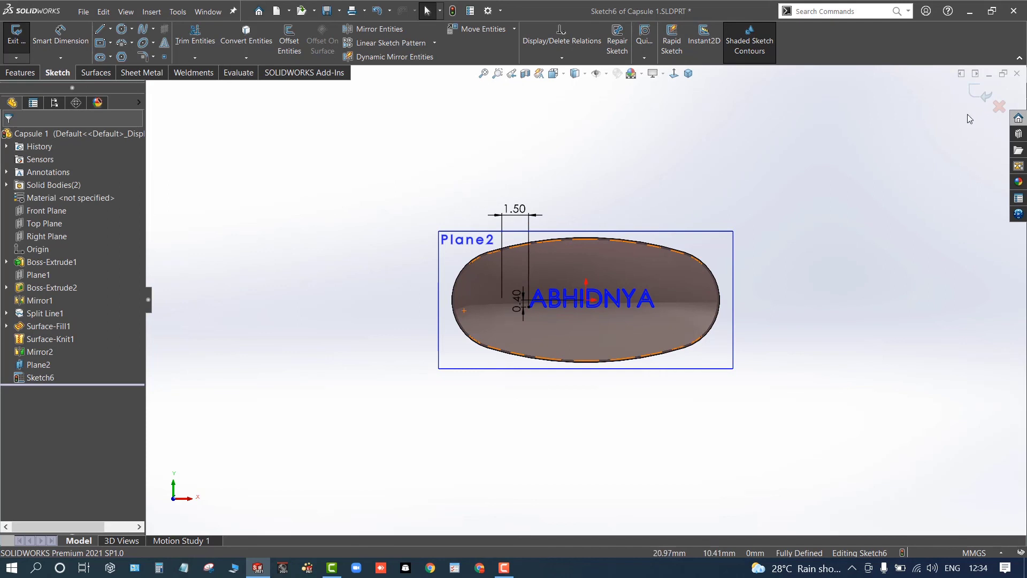
left_click(975, 99)
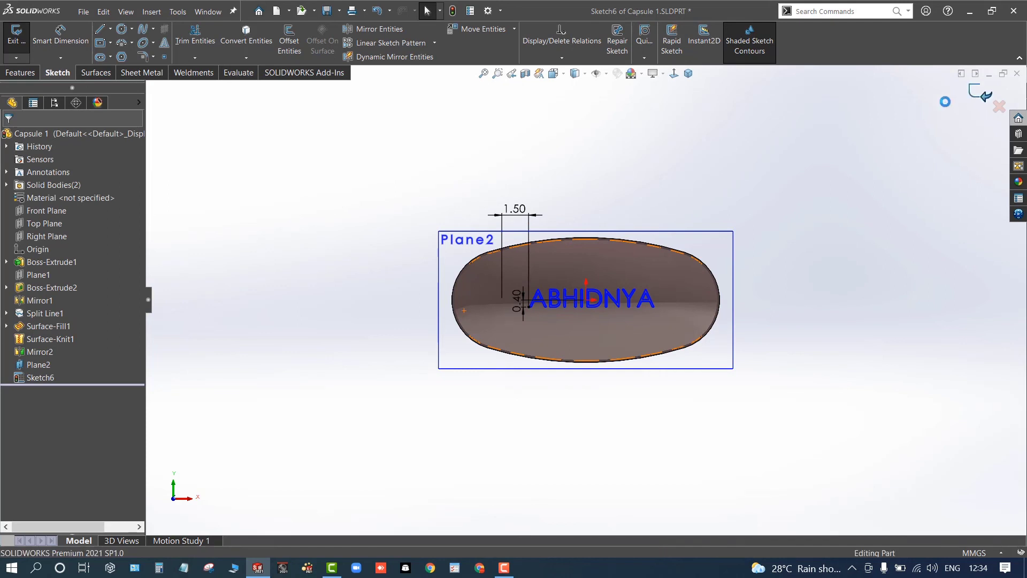
middle_click_drag(332, 366, 422, 300)
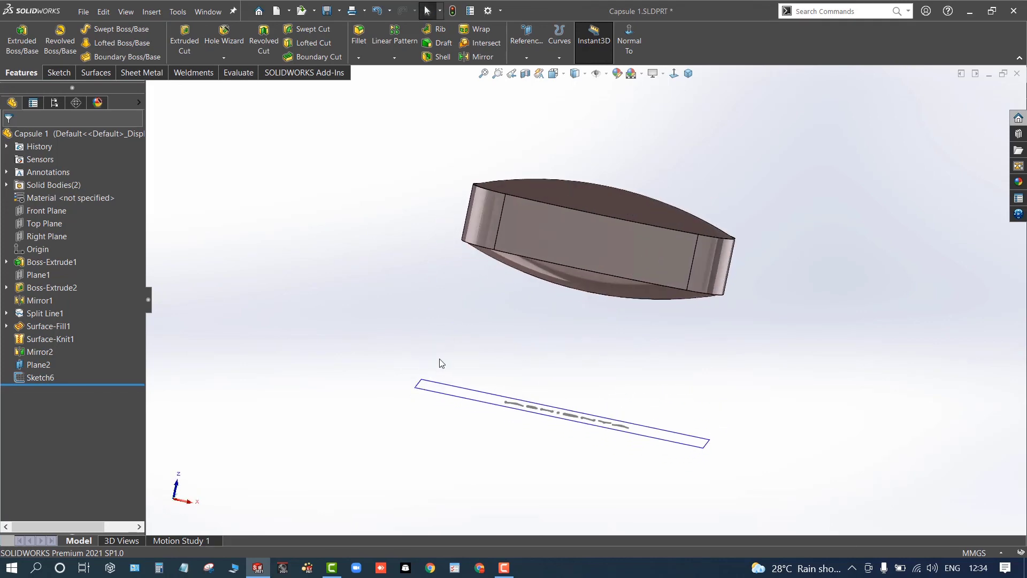
middle_click_drag(442, 363, 465, 185)
middle_click_drag(382, 339, 459, 348)
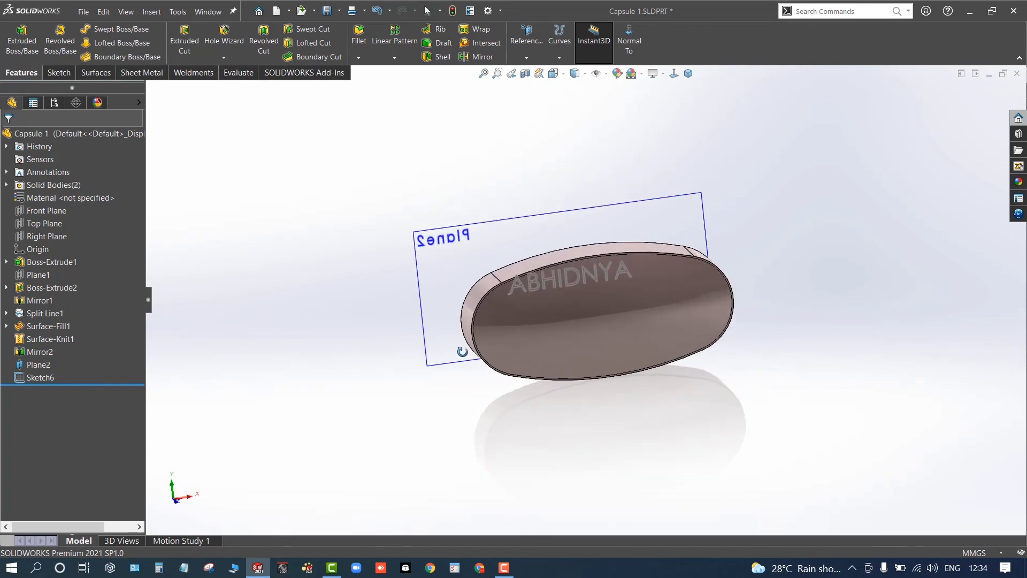
left_click(483, 31)
left_click(486, 239)
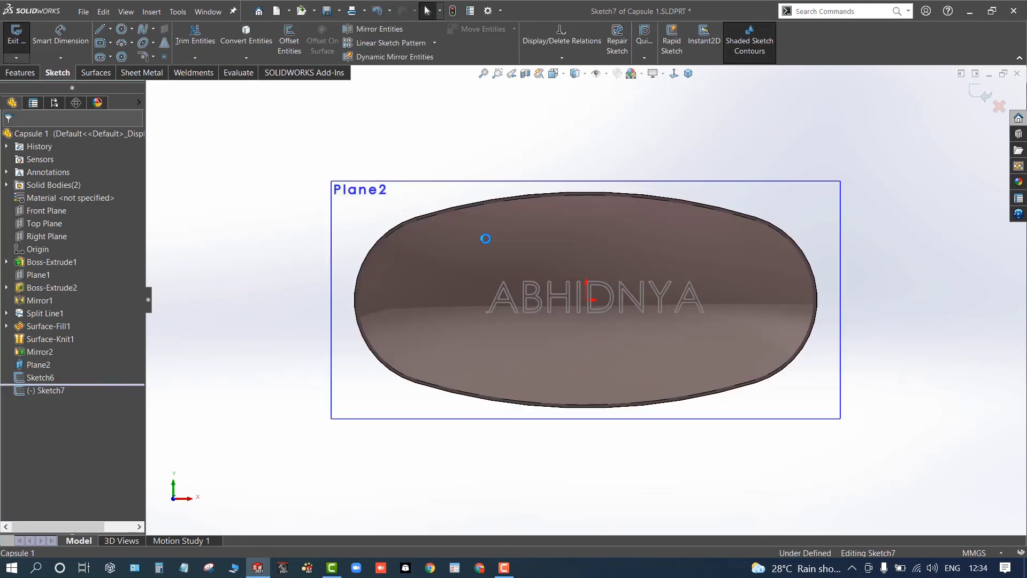
left_click(440, 286)
left_click(998, 105)
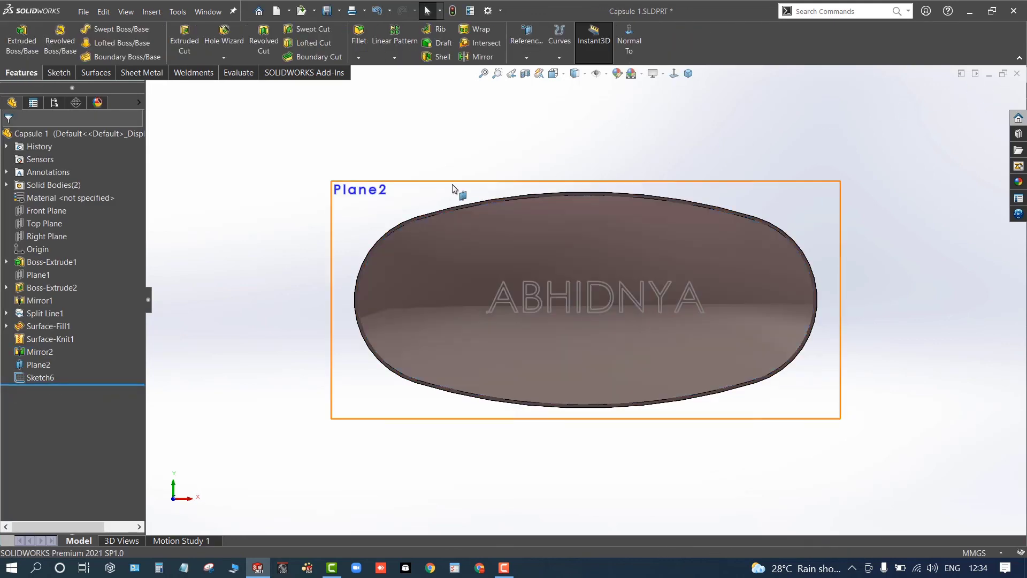
Start a Wrap of the name text sketch onto the capsule's front domed face using the Spline Surface method.
left_click(24, 376)
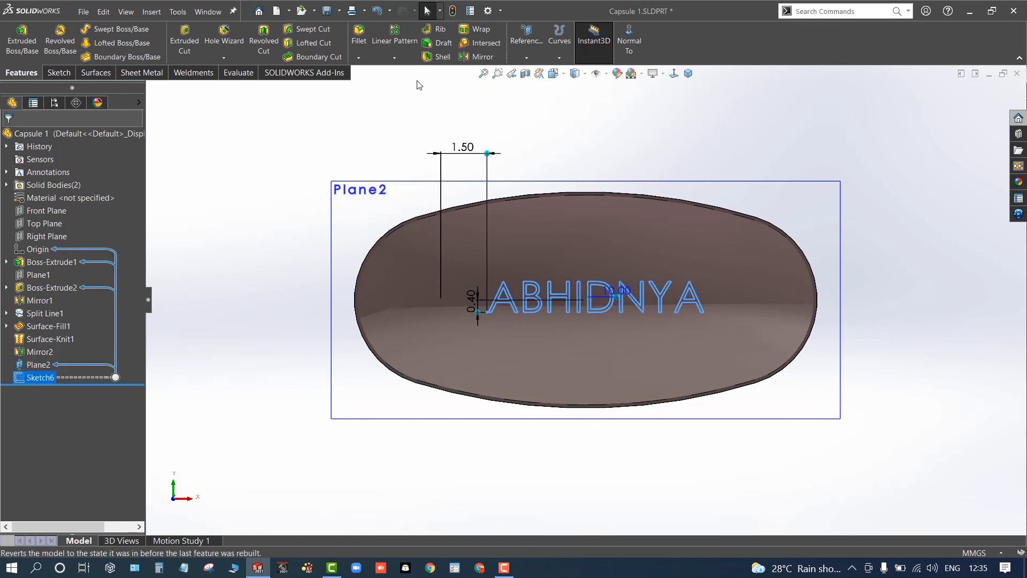
left_click(474, 31)
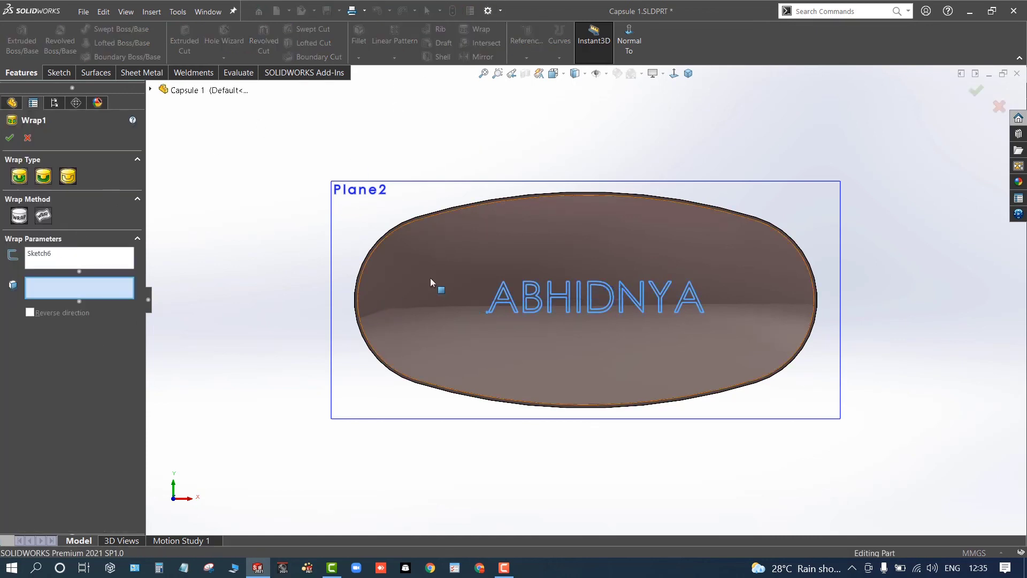
middle_click_drag(431, 279, 427, 276)
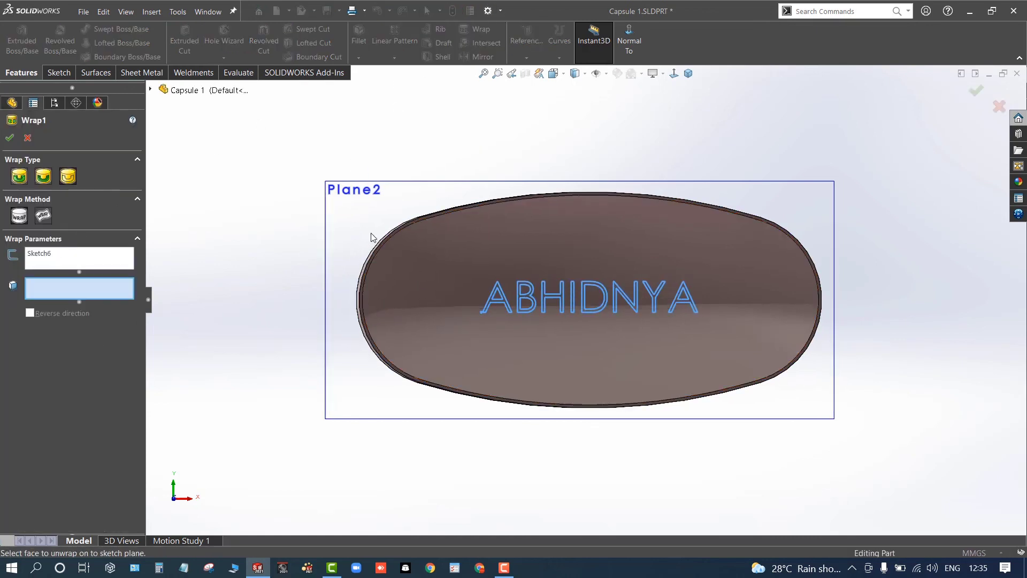
middle_click_drag(373, 237, 713, 305)
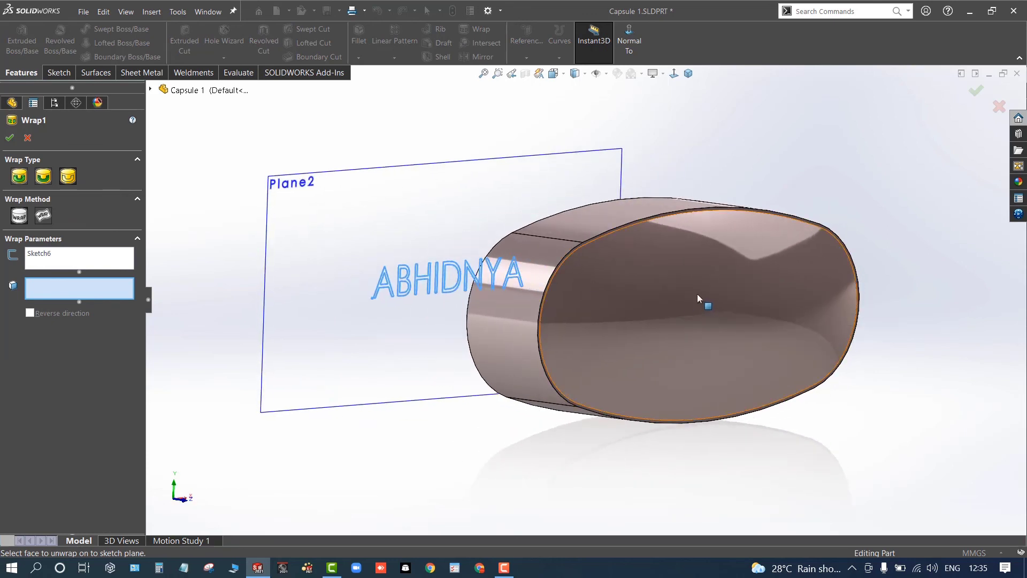
left_click(43, 216)
left_click(739, 270)
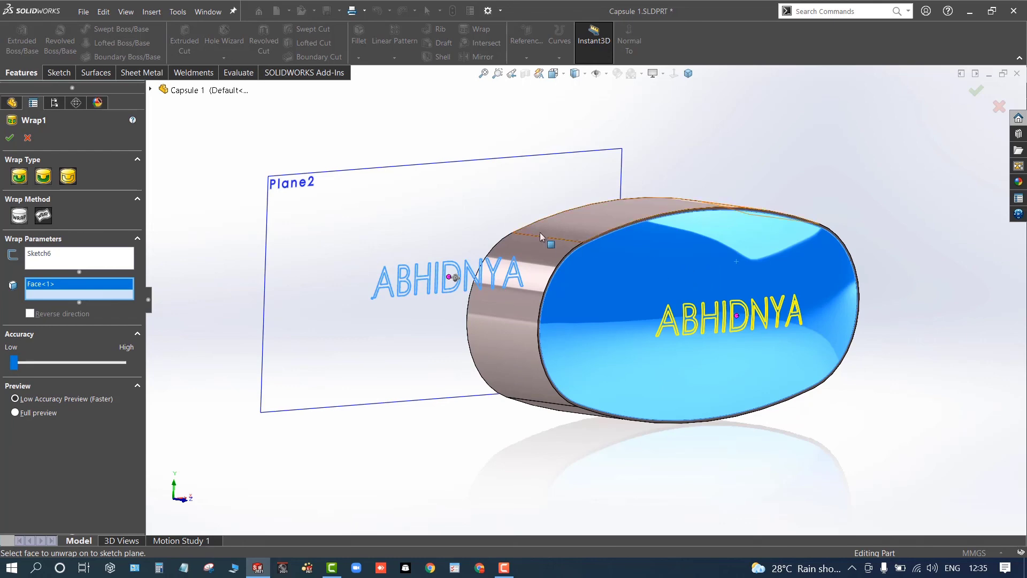
middle_click_drag(540, 237, 436, 190)
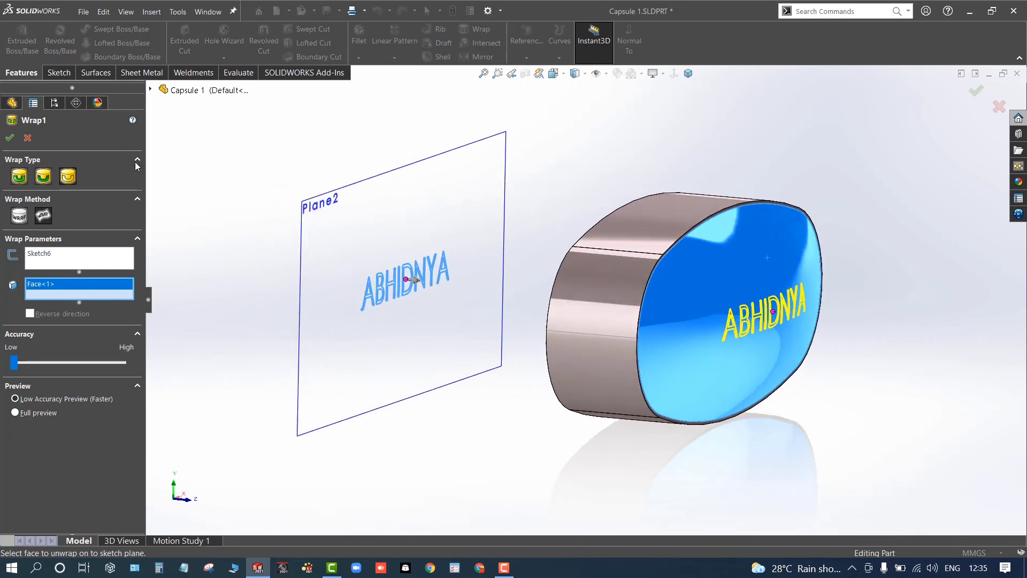
Set the wrap type to Deboss with a 1 mm depth and full preview, and accept the feature.
left_click(48, 182)
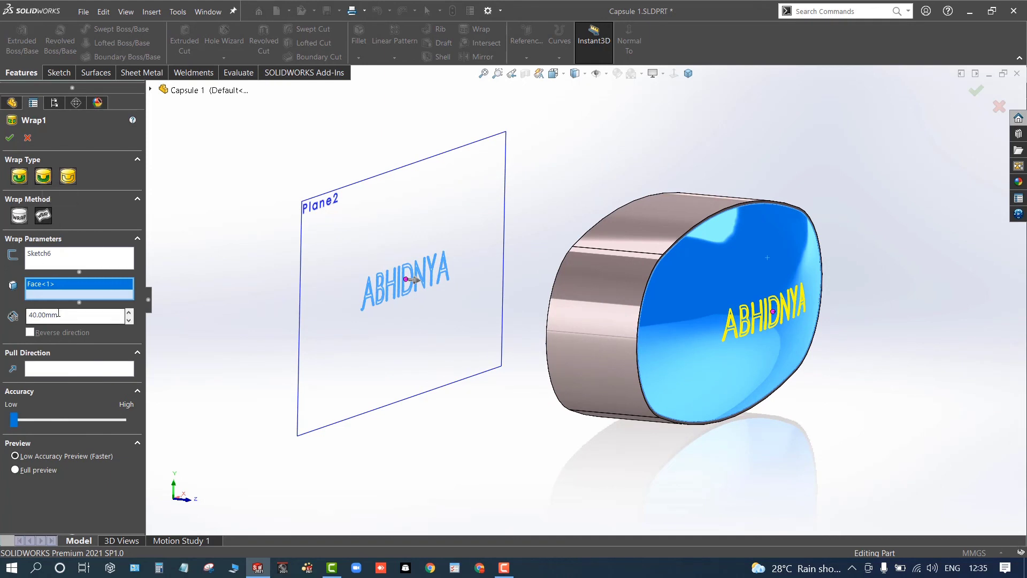
left_click_drag(64, 316, 1, 309)
type("1")
key("Return")
left_click(16, 469)
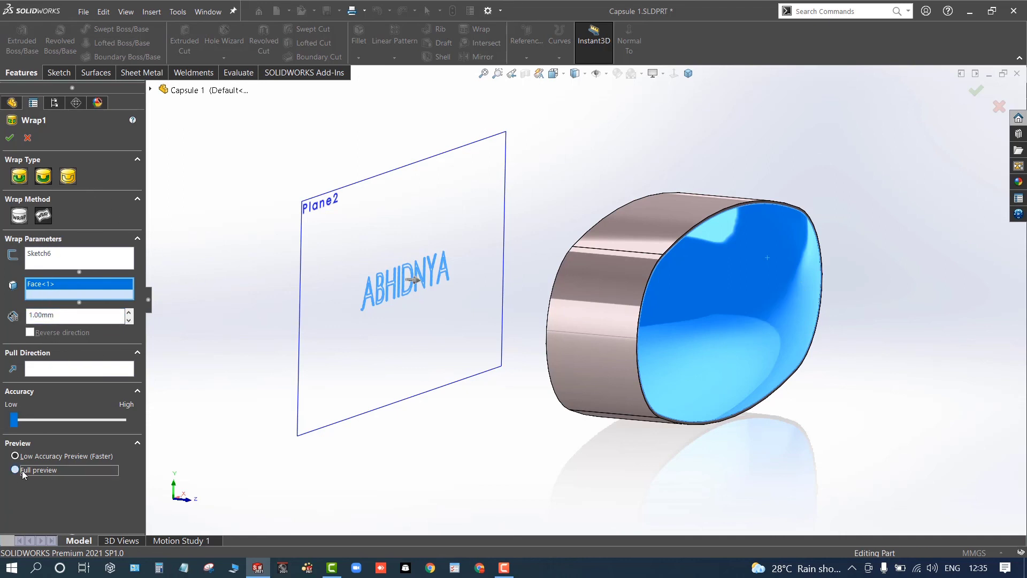
middle_click_drag(643, 447, 277, 289)
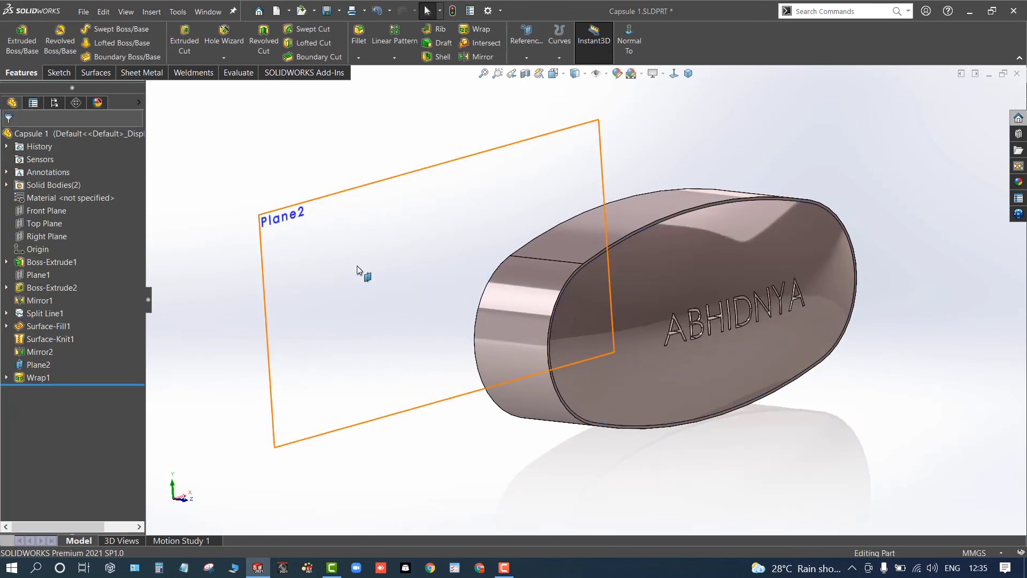
middle_click_drag(358, 337, 296, 302)
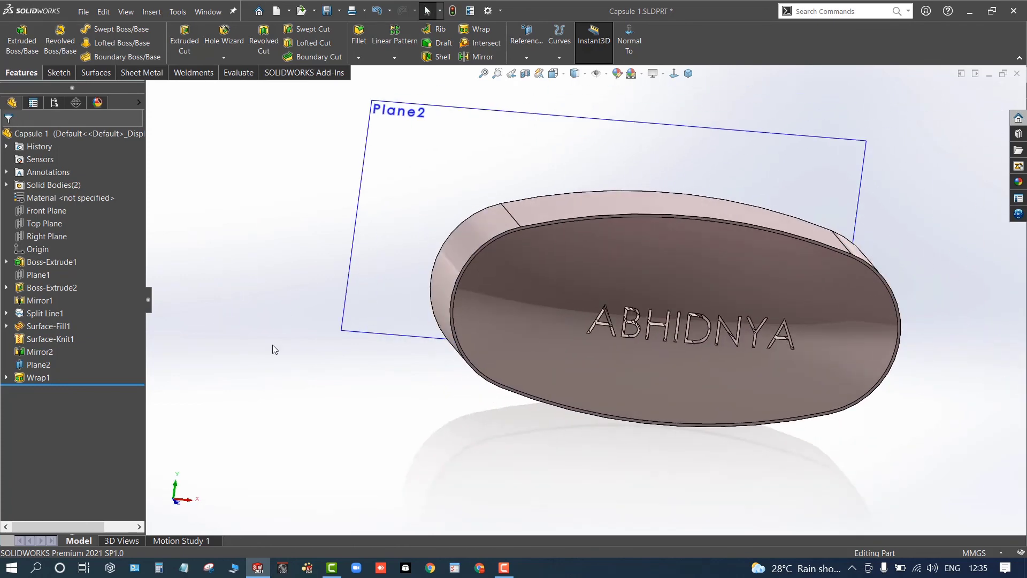
Edit the text wrap feature and set its deboss depth to 0.1 mm.
left_click(28, 380)
left_click(41, 352)
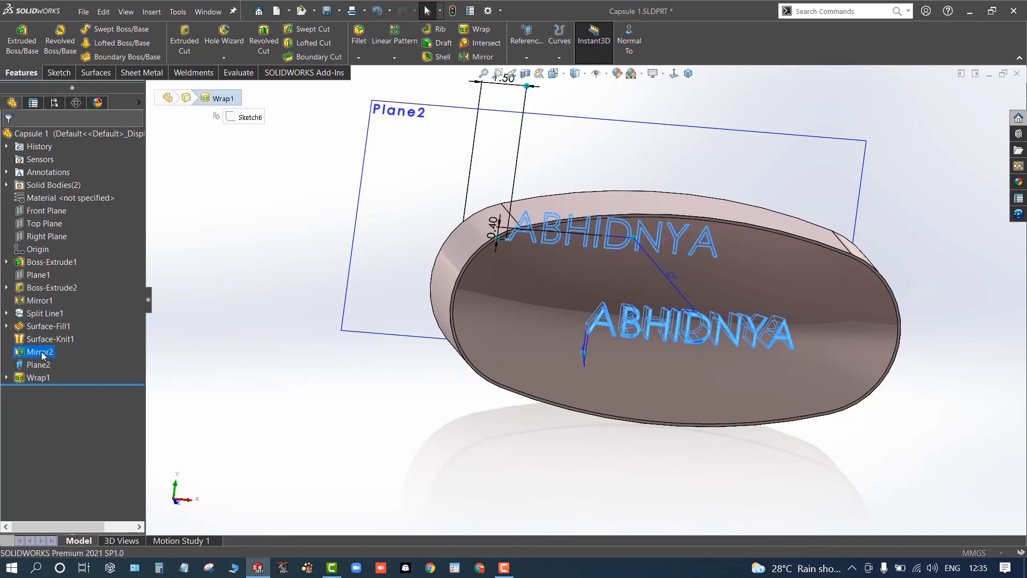
left_click_drag(62, 314, 1, 316)
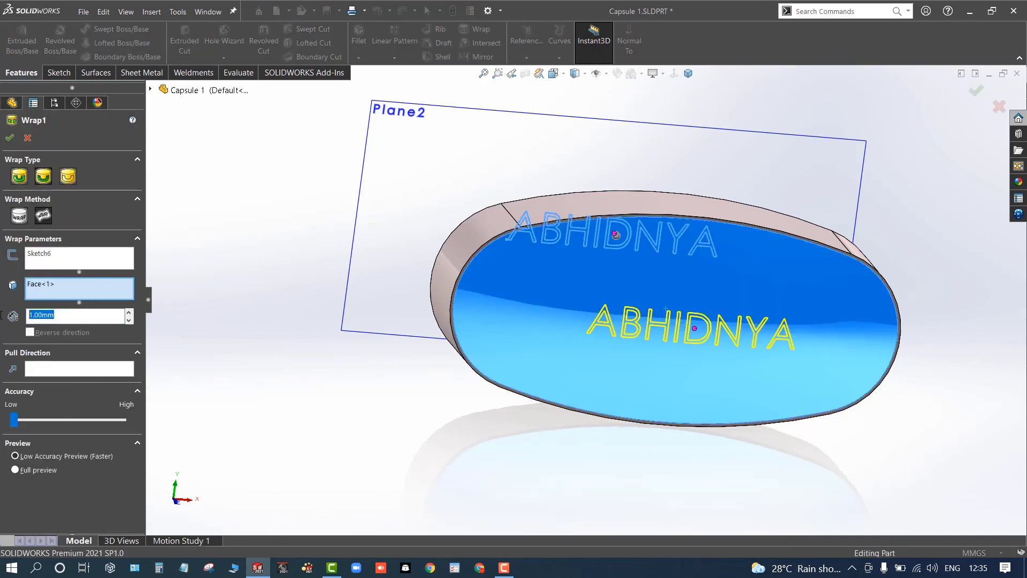
type(".1")
left_click(9, 139)
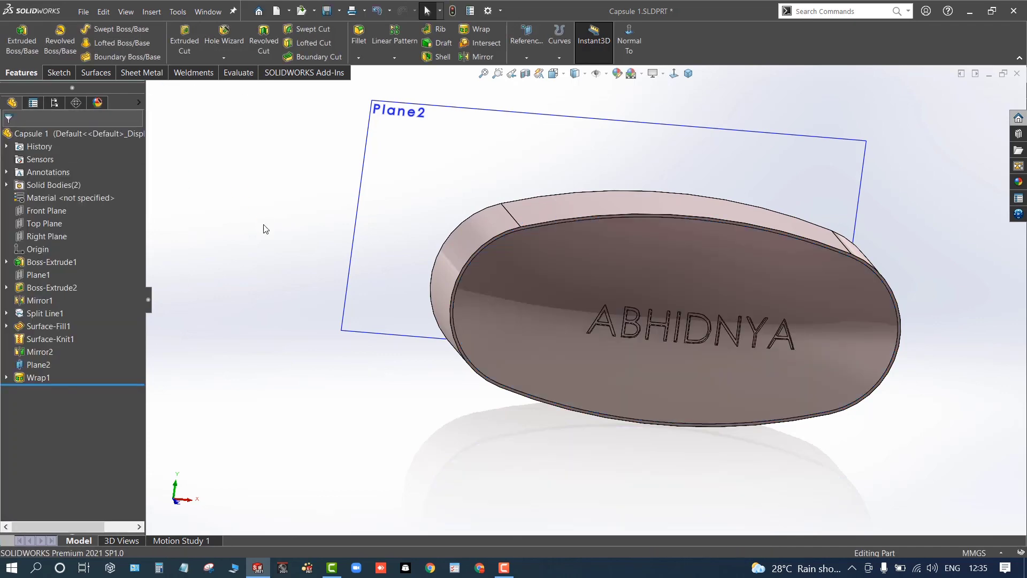
Inspect the debossed lettering up close and hide the offset plane Plane2.
middle_click_drag(749, 341, 685, 348)
scroll(702, 353, "down", 5)
scroll(702, 353, "down", 2)
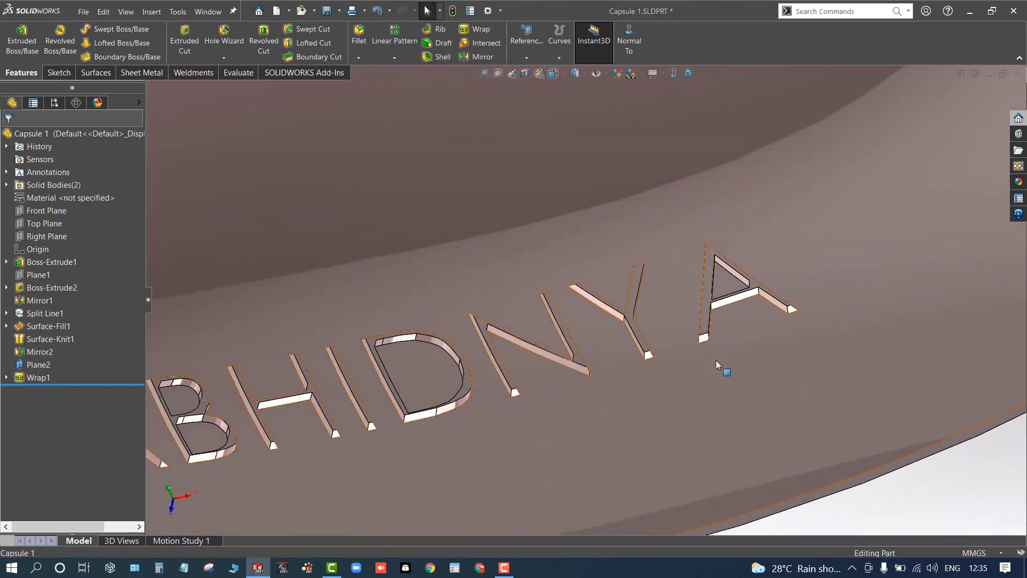
scroll(615, 336, "down", 3)
scroll(612, 328, "up", 10)
middle_click_drag(615, 408, 252, 348)
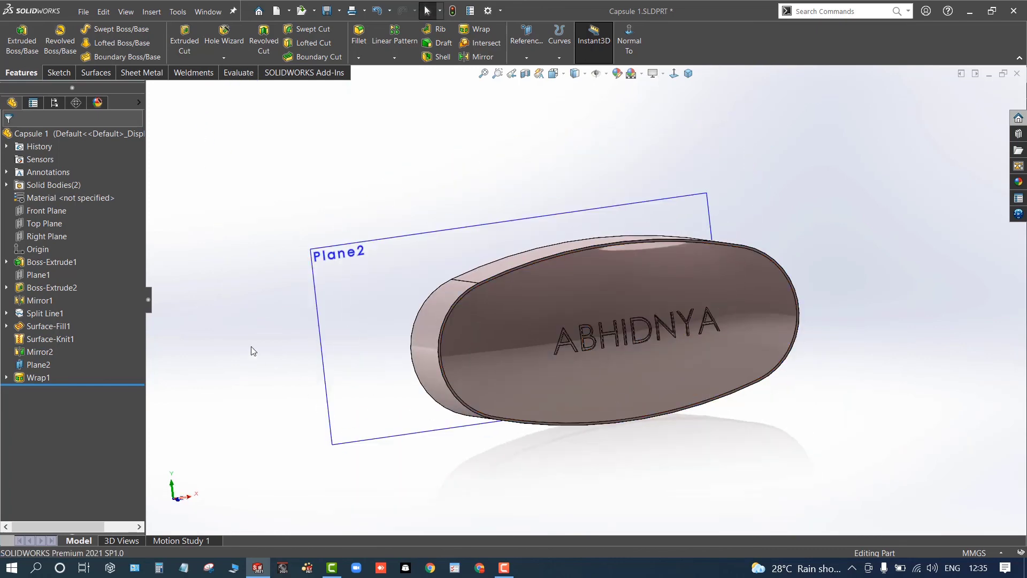
left_click(363, 244)
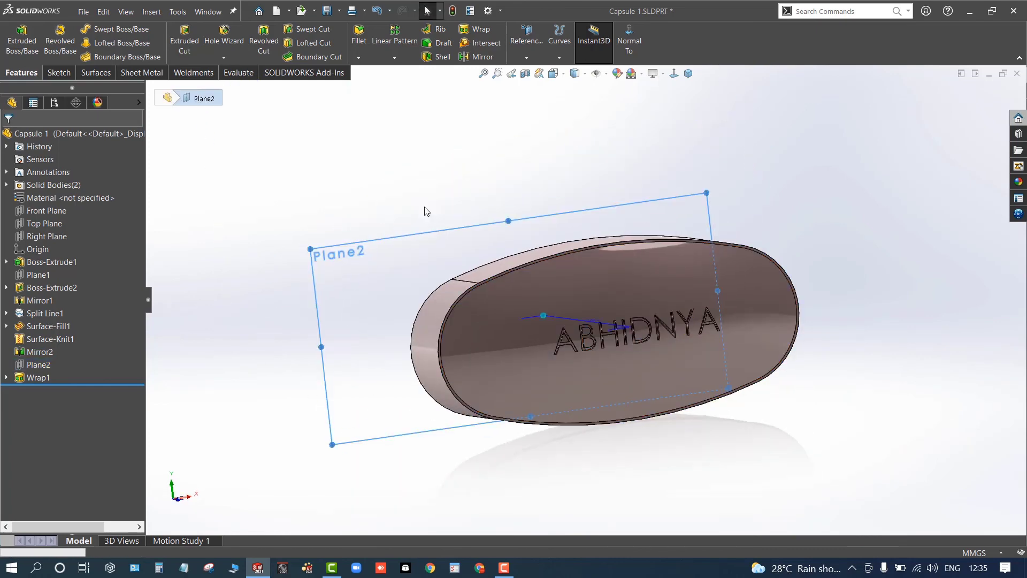
left_click(358, 200)
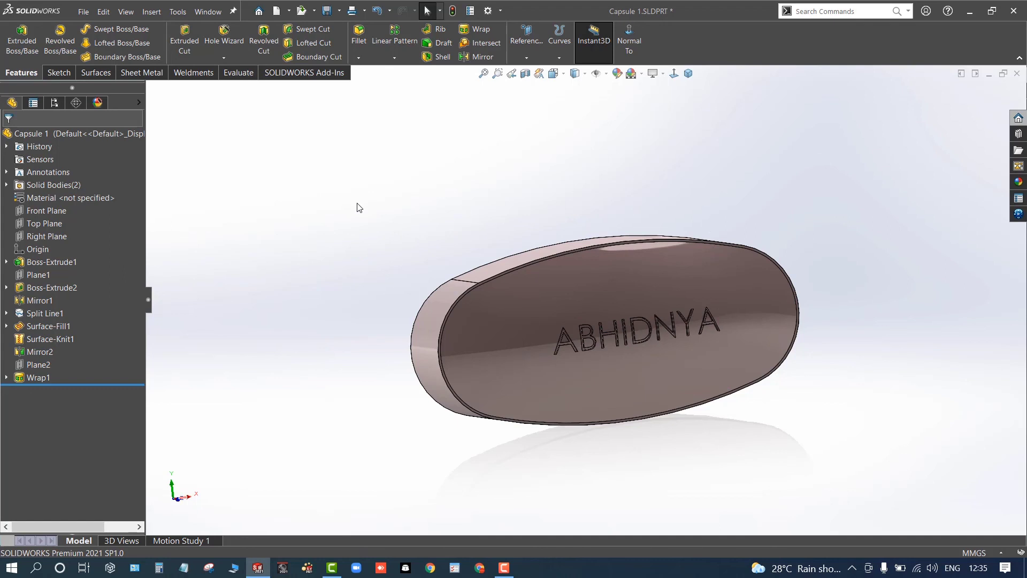
scroll(359, 208, "up", 1)
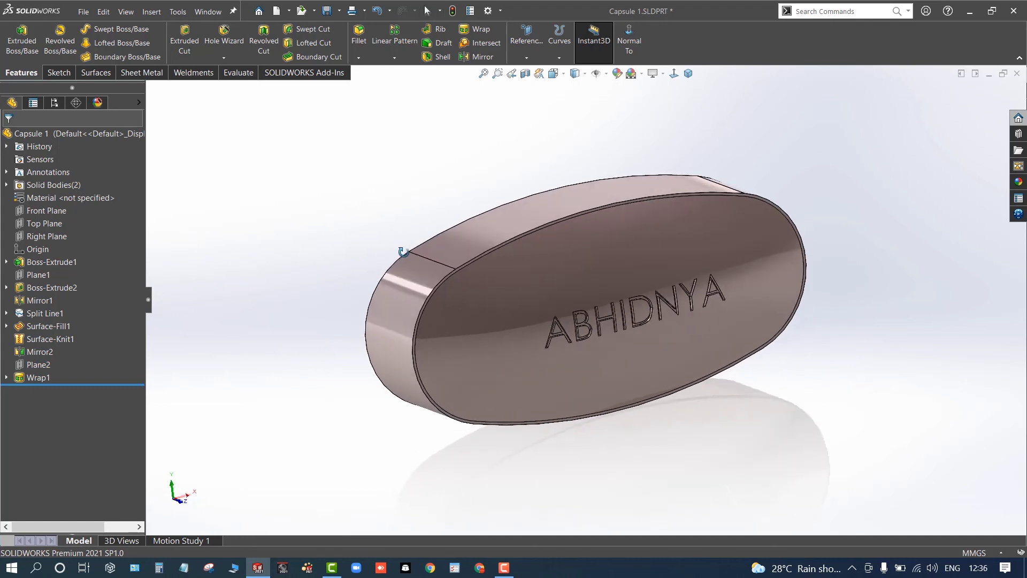